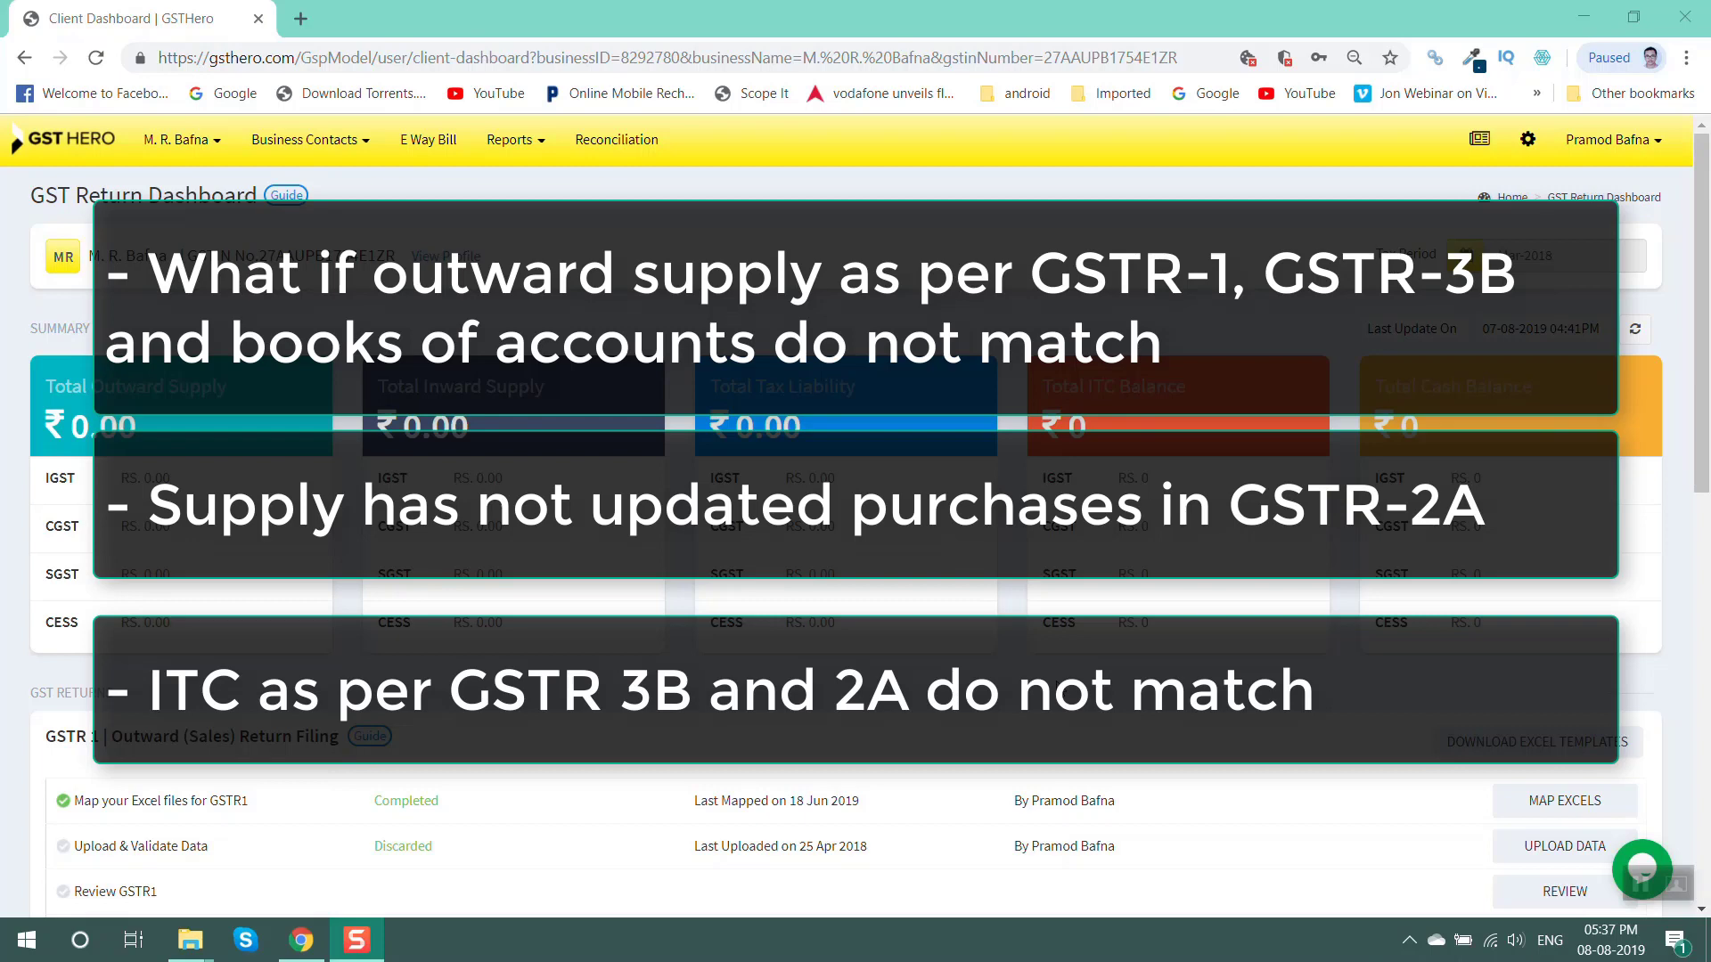
Open the GSTR1 & GSTR 3B comparison report and choose financial year 2017-18
click(515, 140)
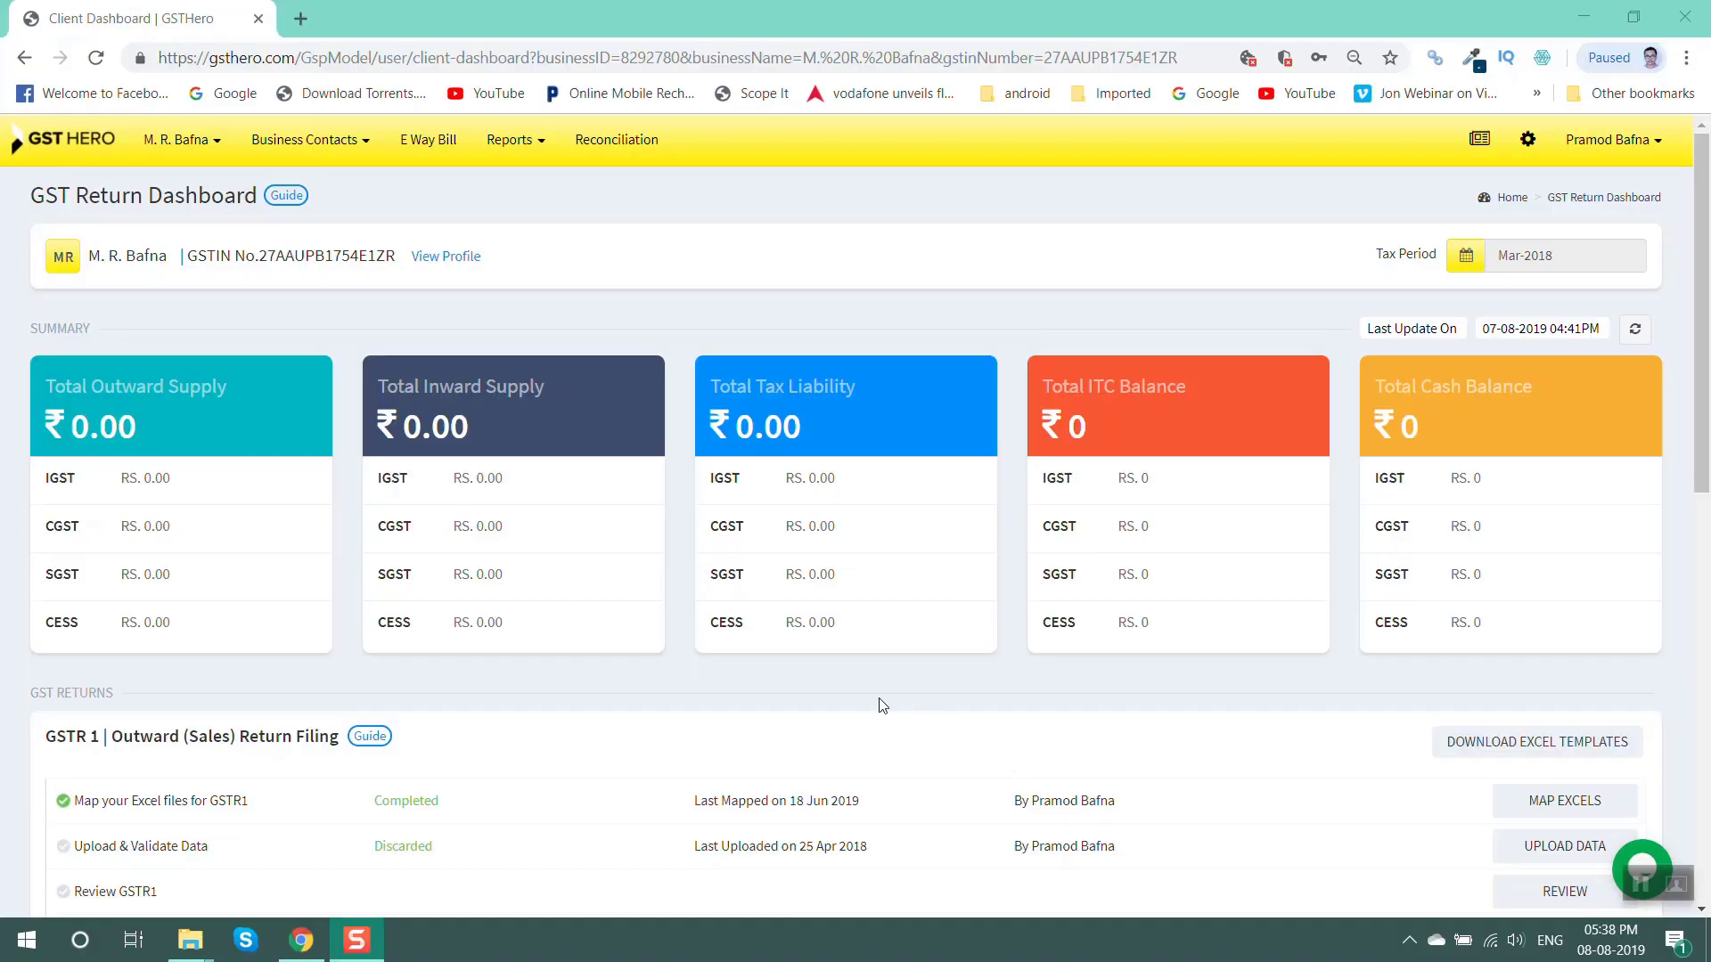
click(535, 157)
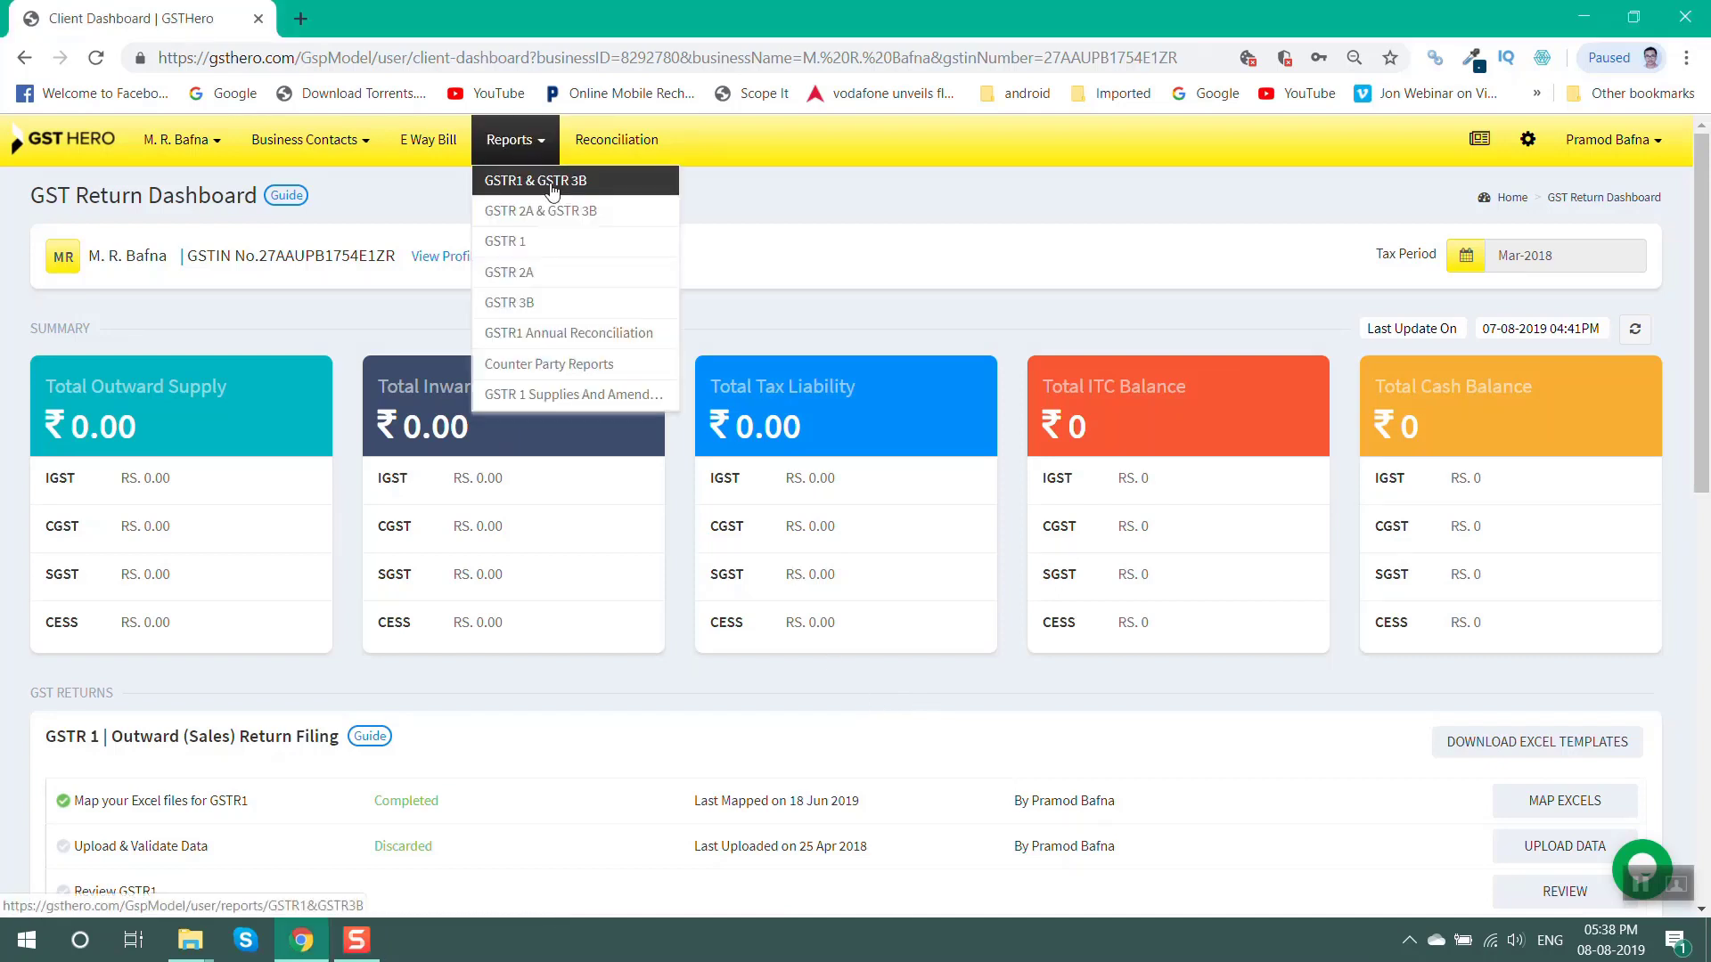
click(550, 183)
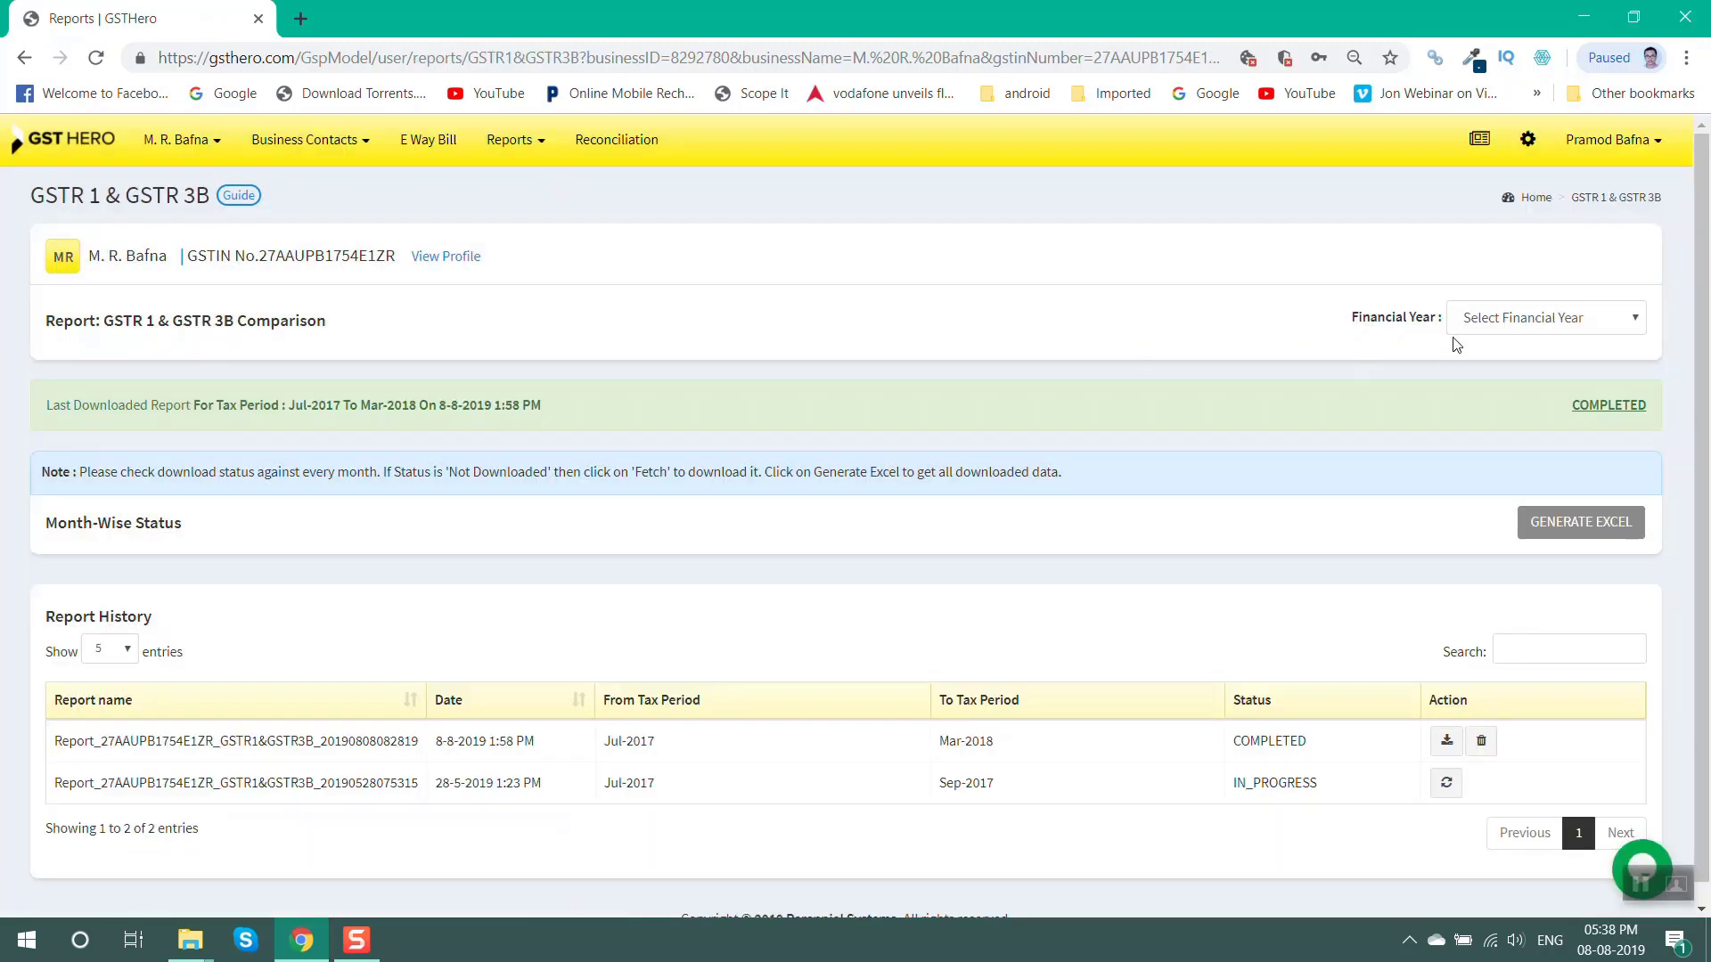
click(1481, 325)
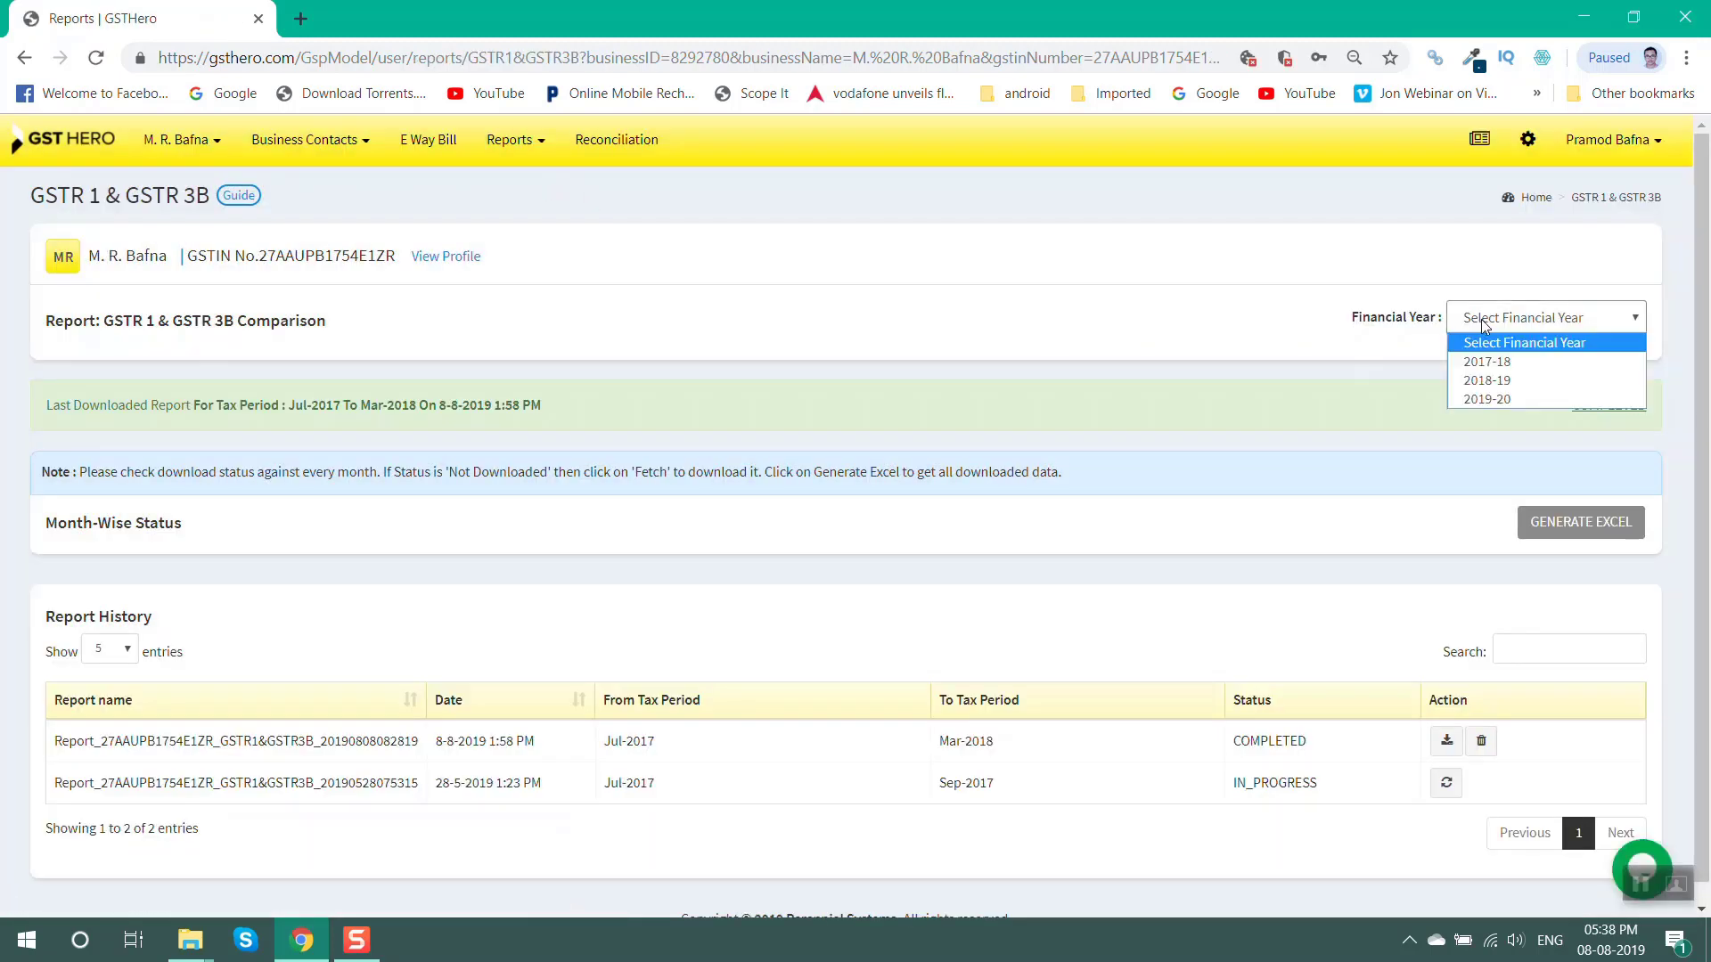
click(1486, 363)
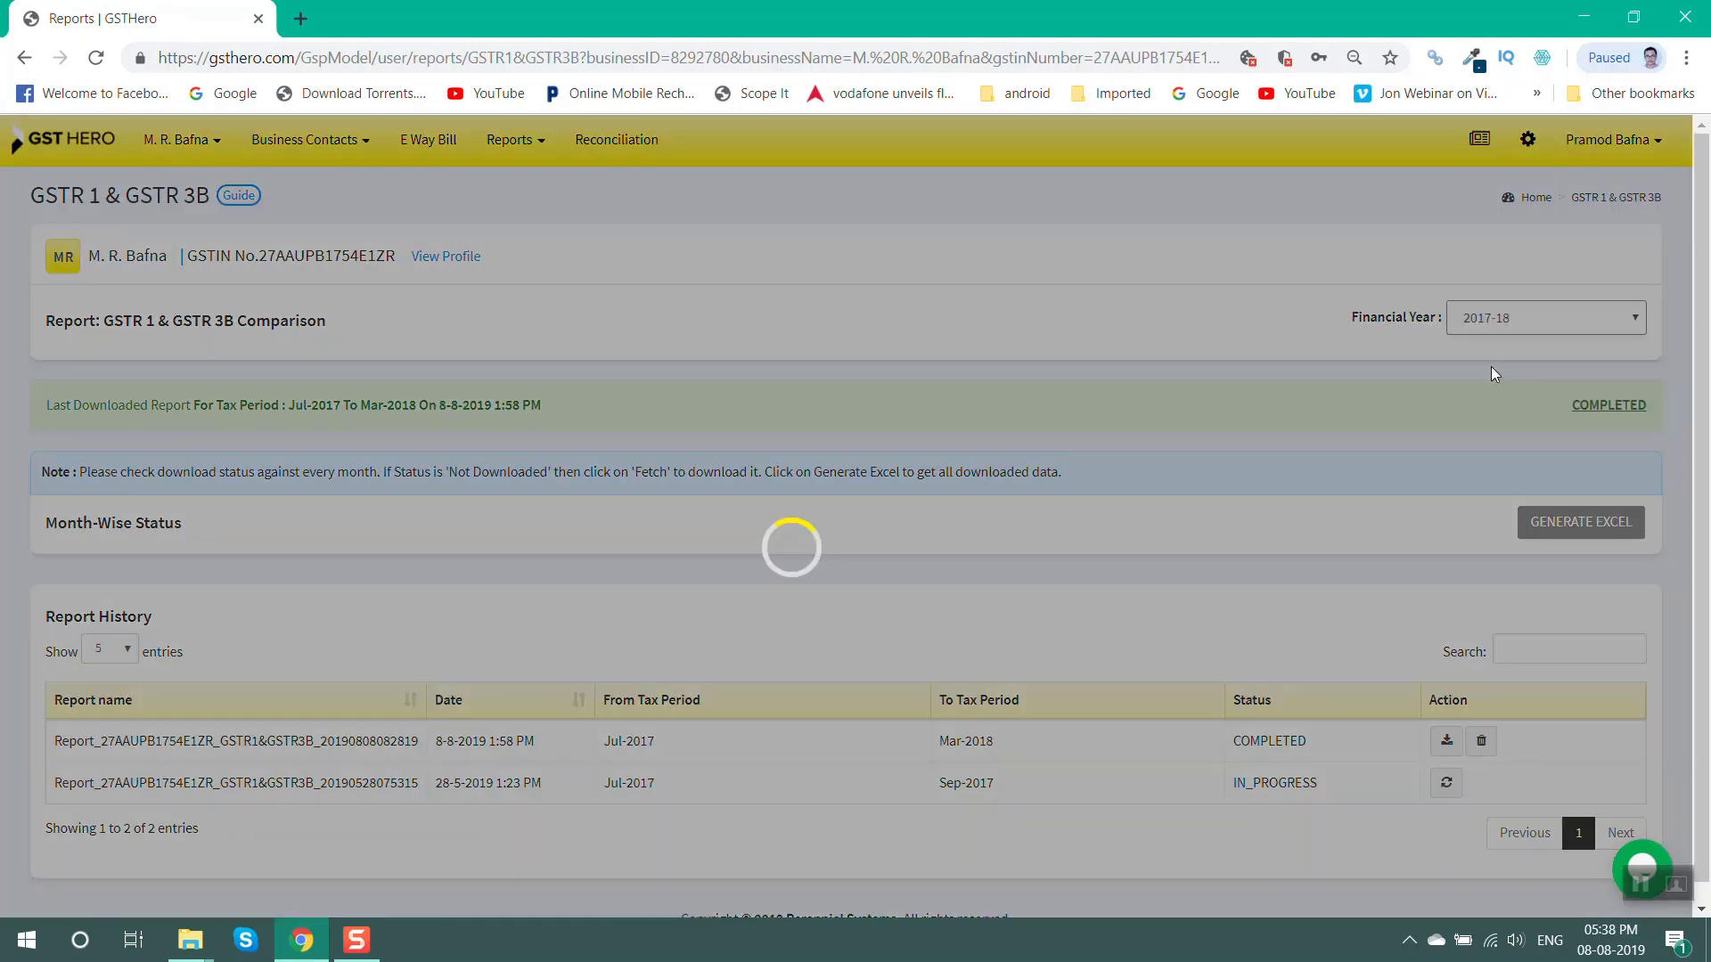
Review the month-wise download statuses and download the completed Jul-2017 to Mar-2018 report from the report history
scroll(1490, 366, down, 1)
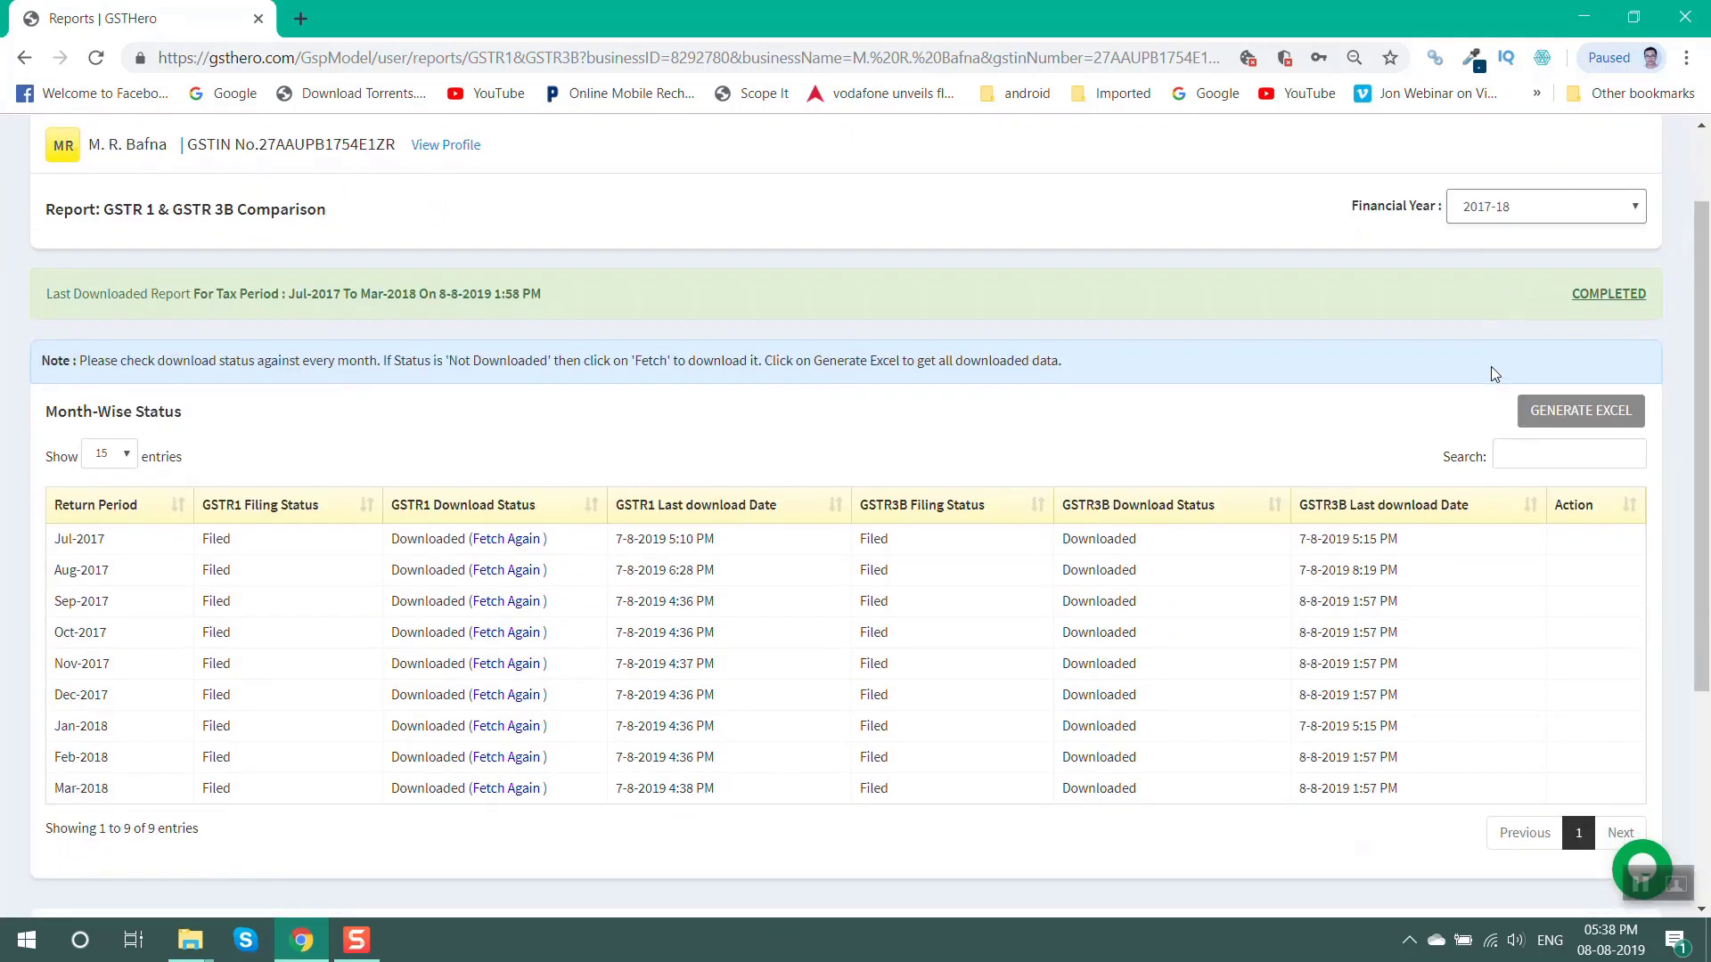
scroll(1490, 366, down, 1)
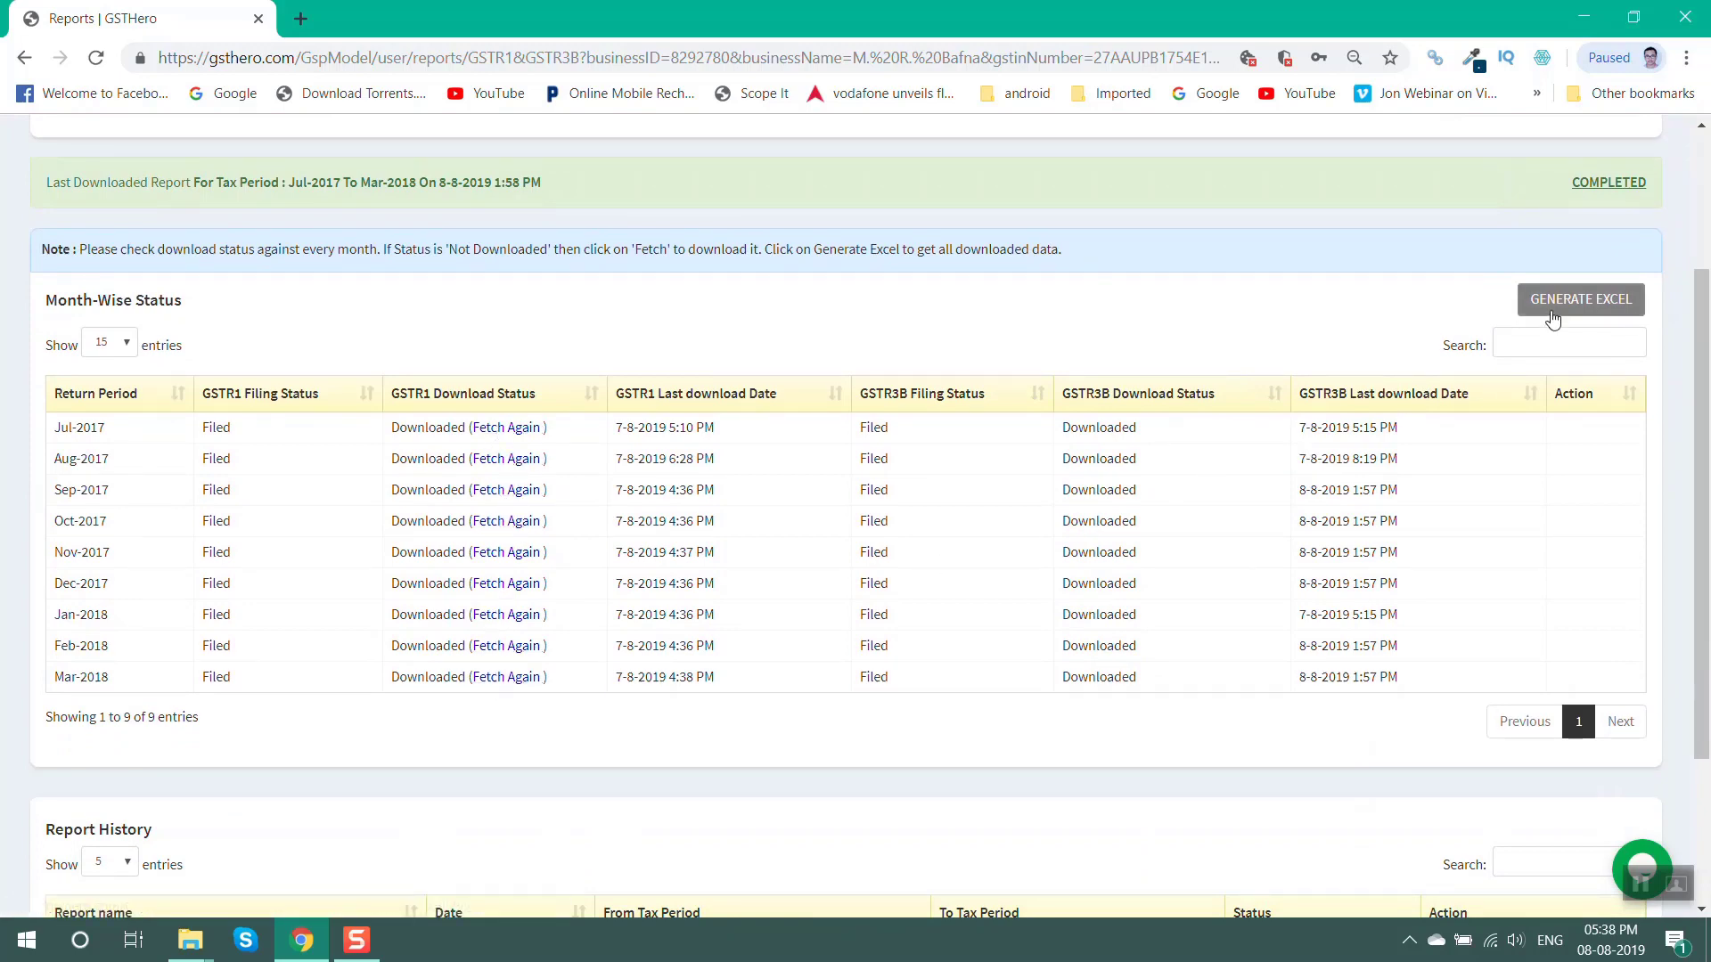
scroll(1553, 319, down, 2)
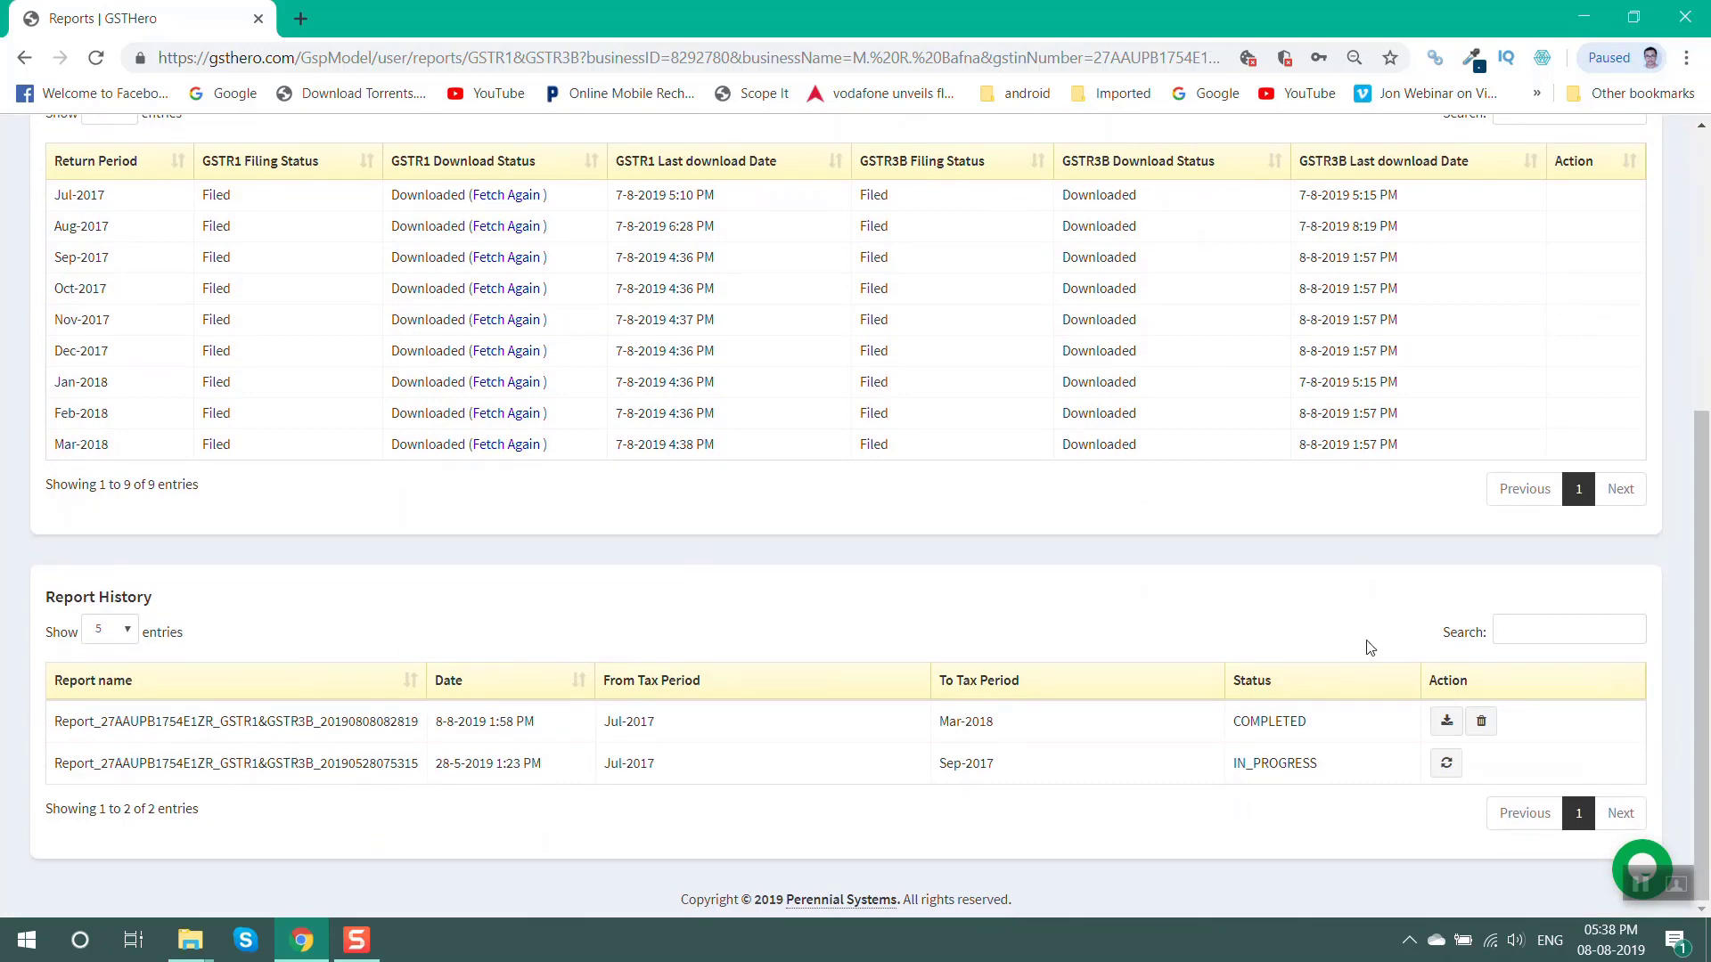
click(1444, 724)
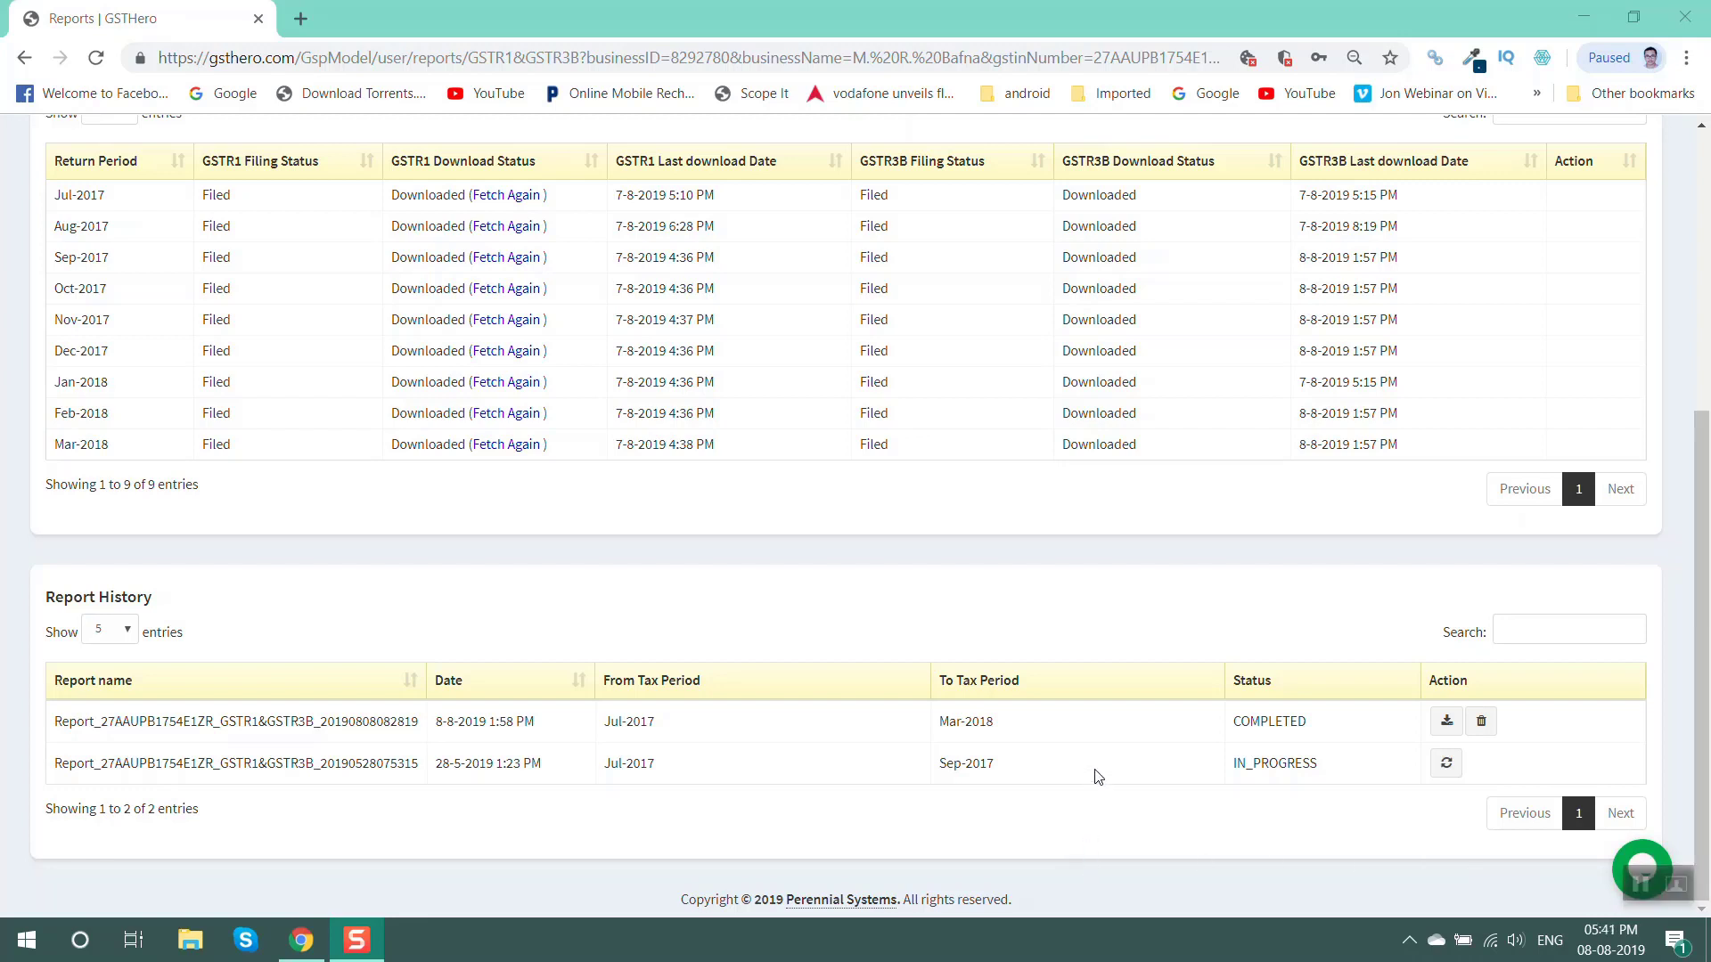
From the desktop's GSTR 9 folder, open the GSTR1 & GSTR3B report workbook and view its quarterly and monthly summary sheets
right_click(1033, 944)
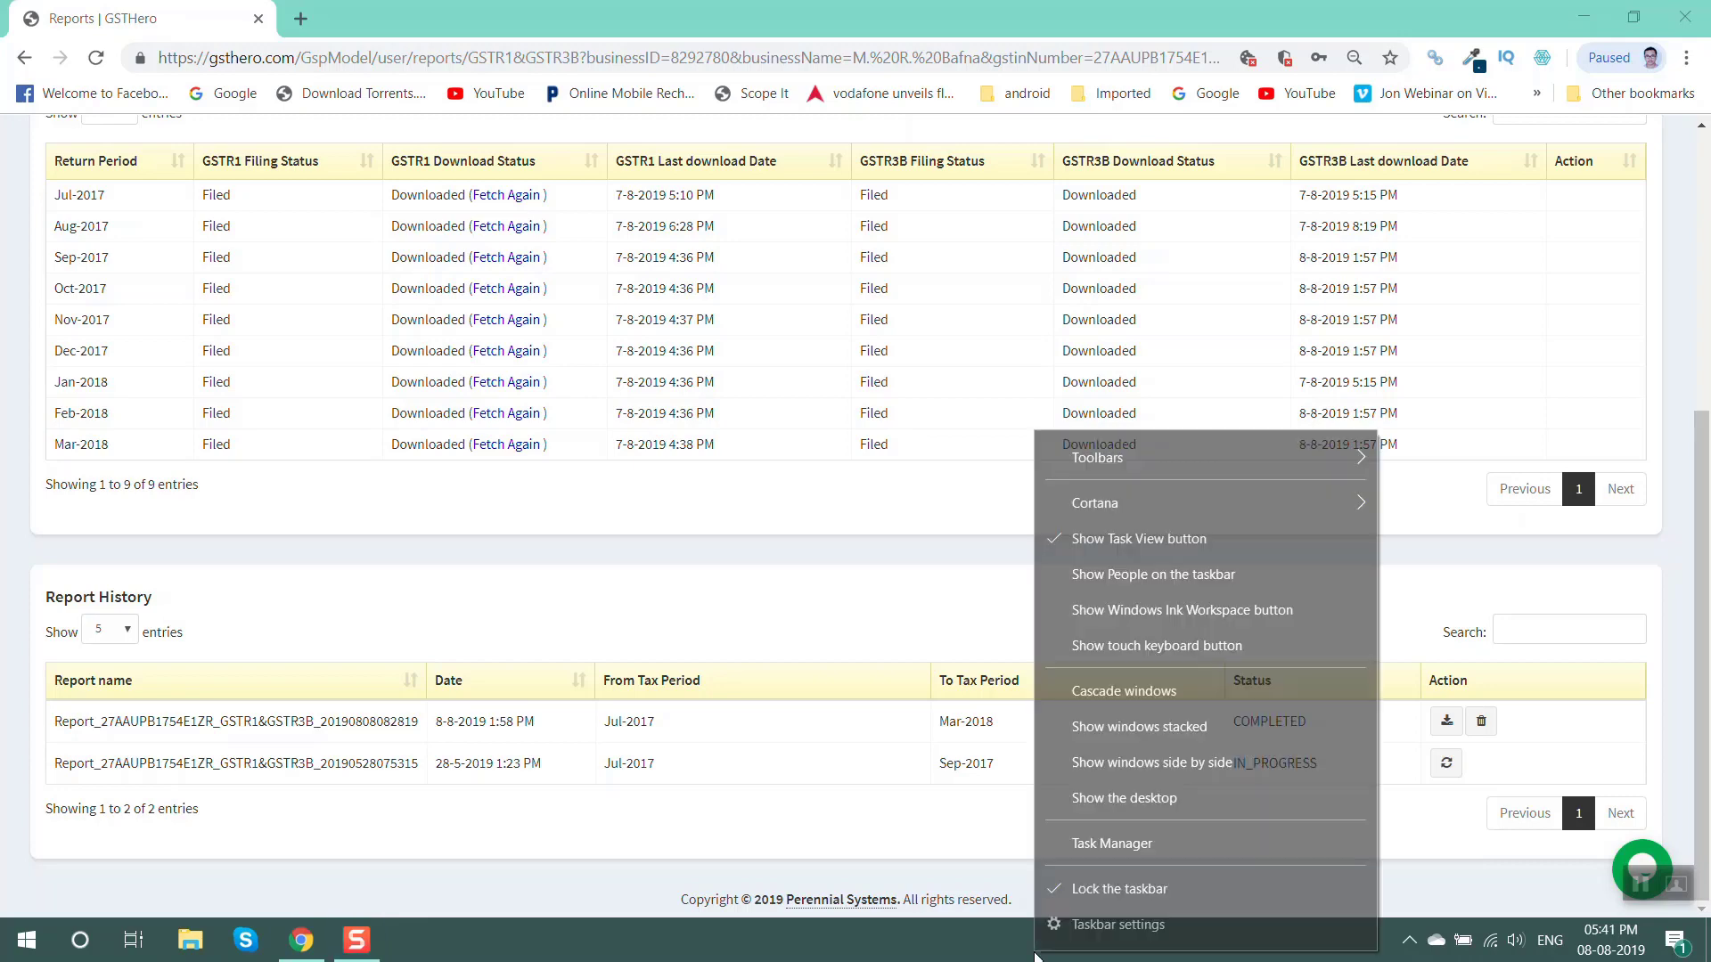
click(1089, 804)
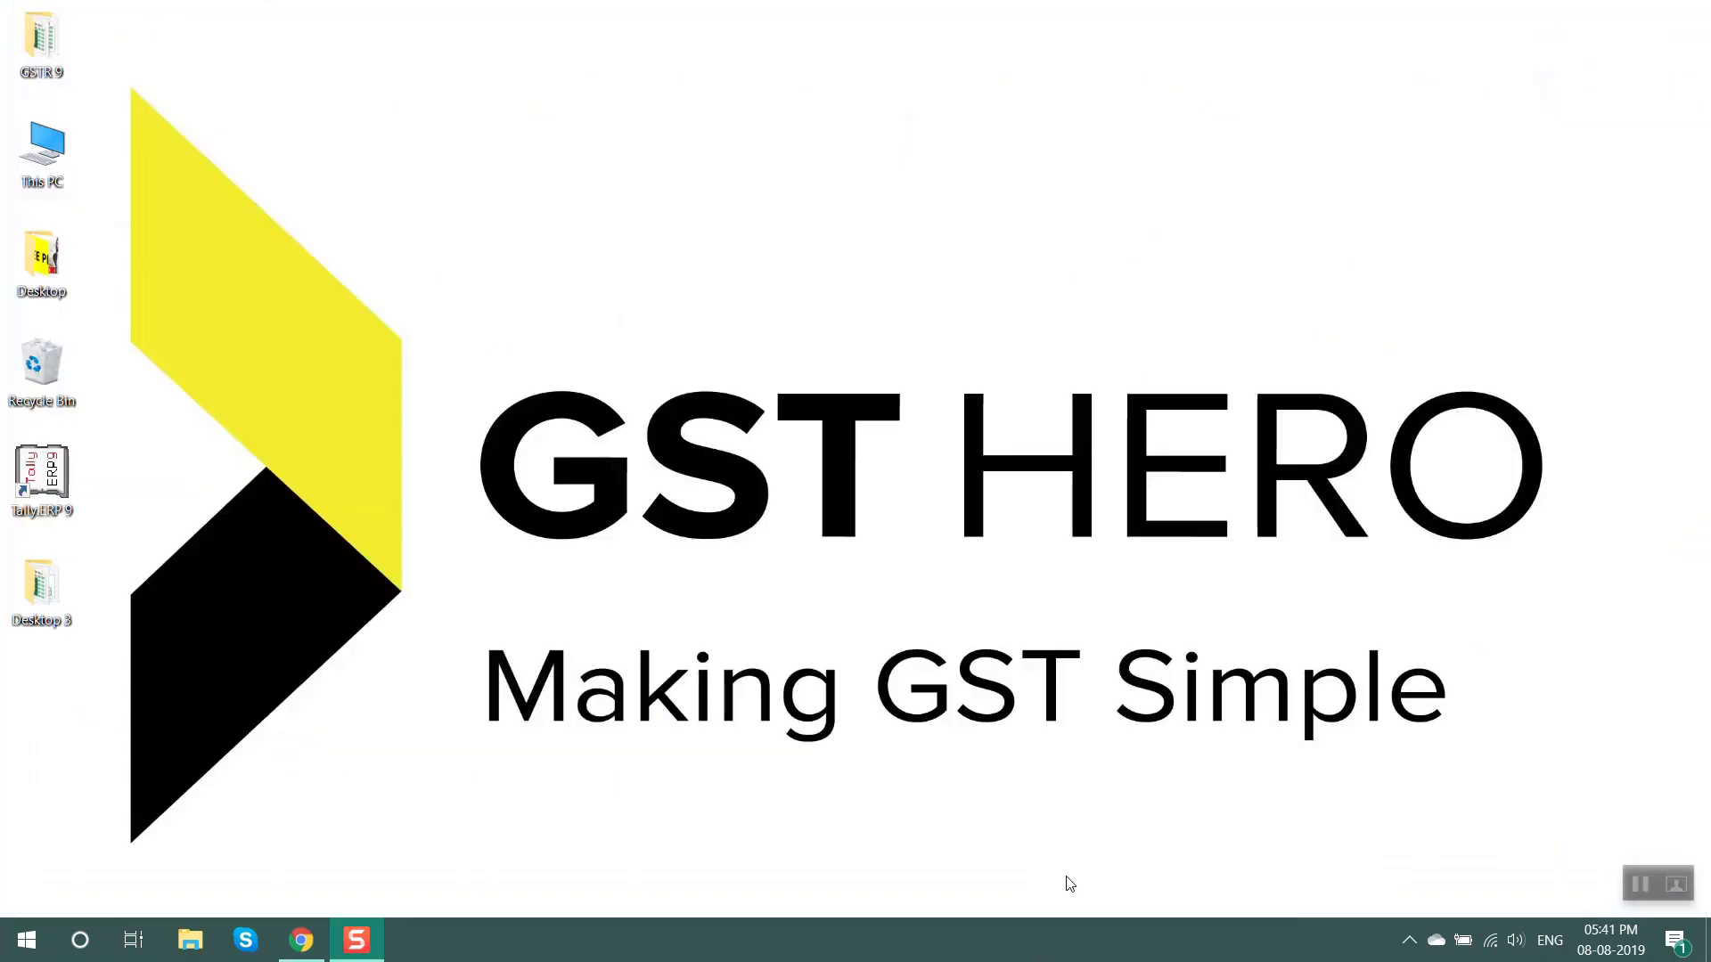
double_click(53, 42)
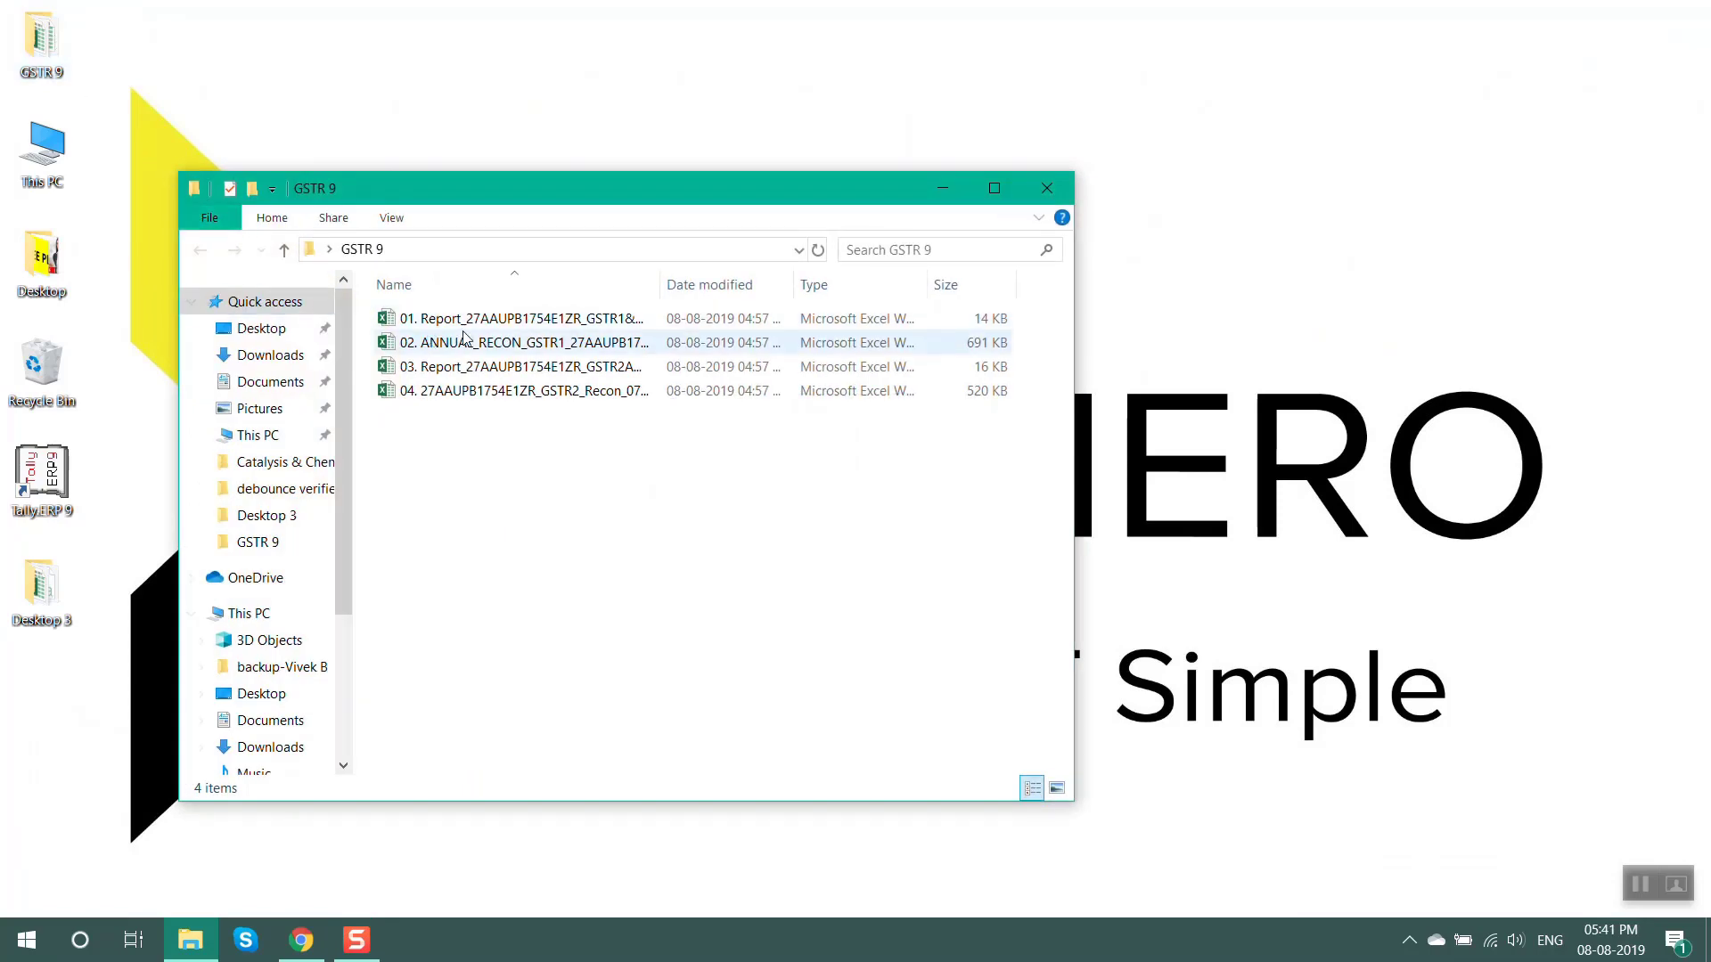
click(570, 326)
double_click(570, 326)
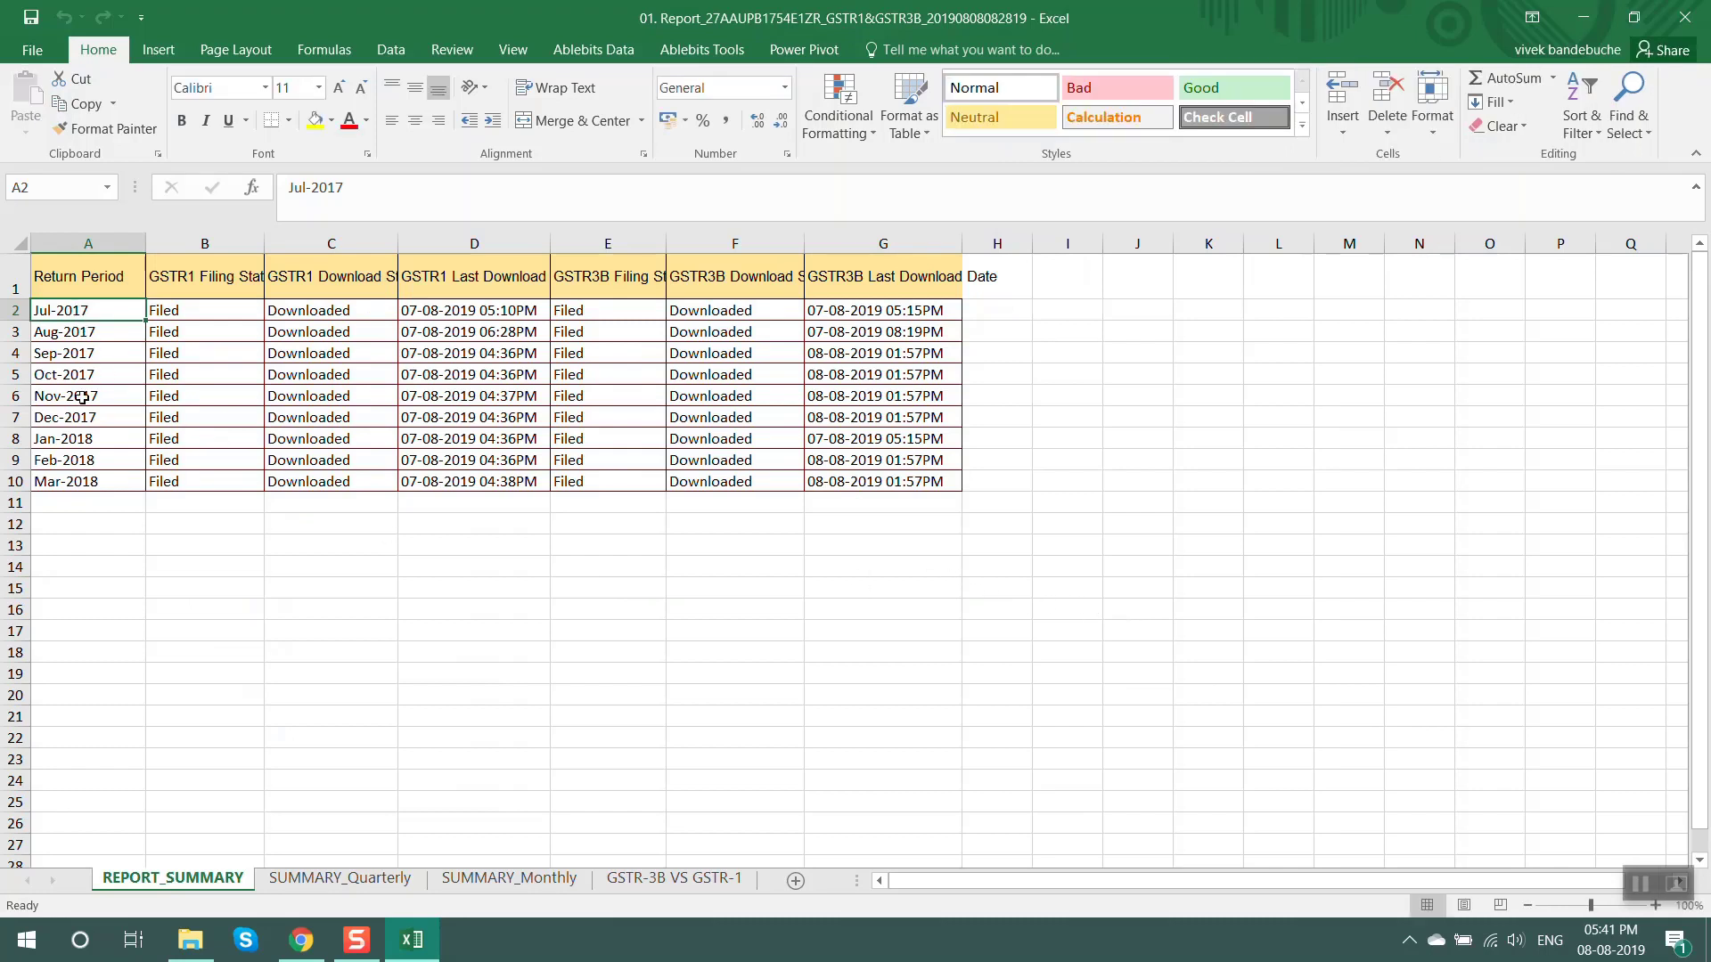
click(377, 882)
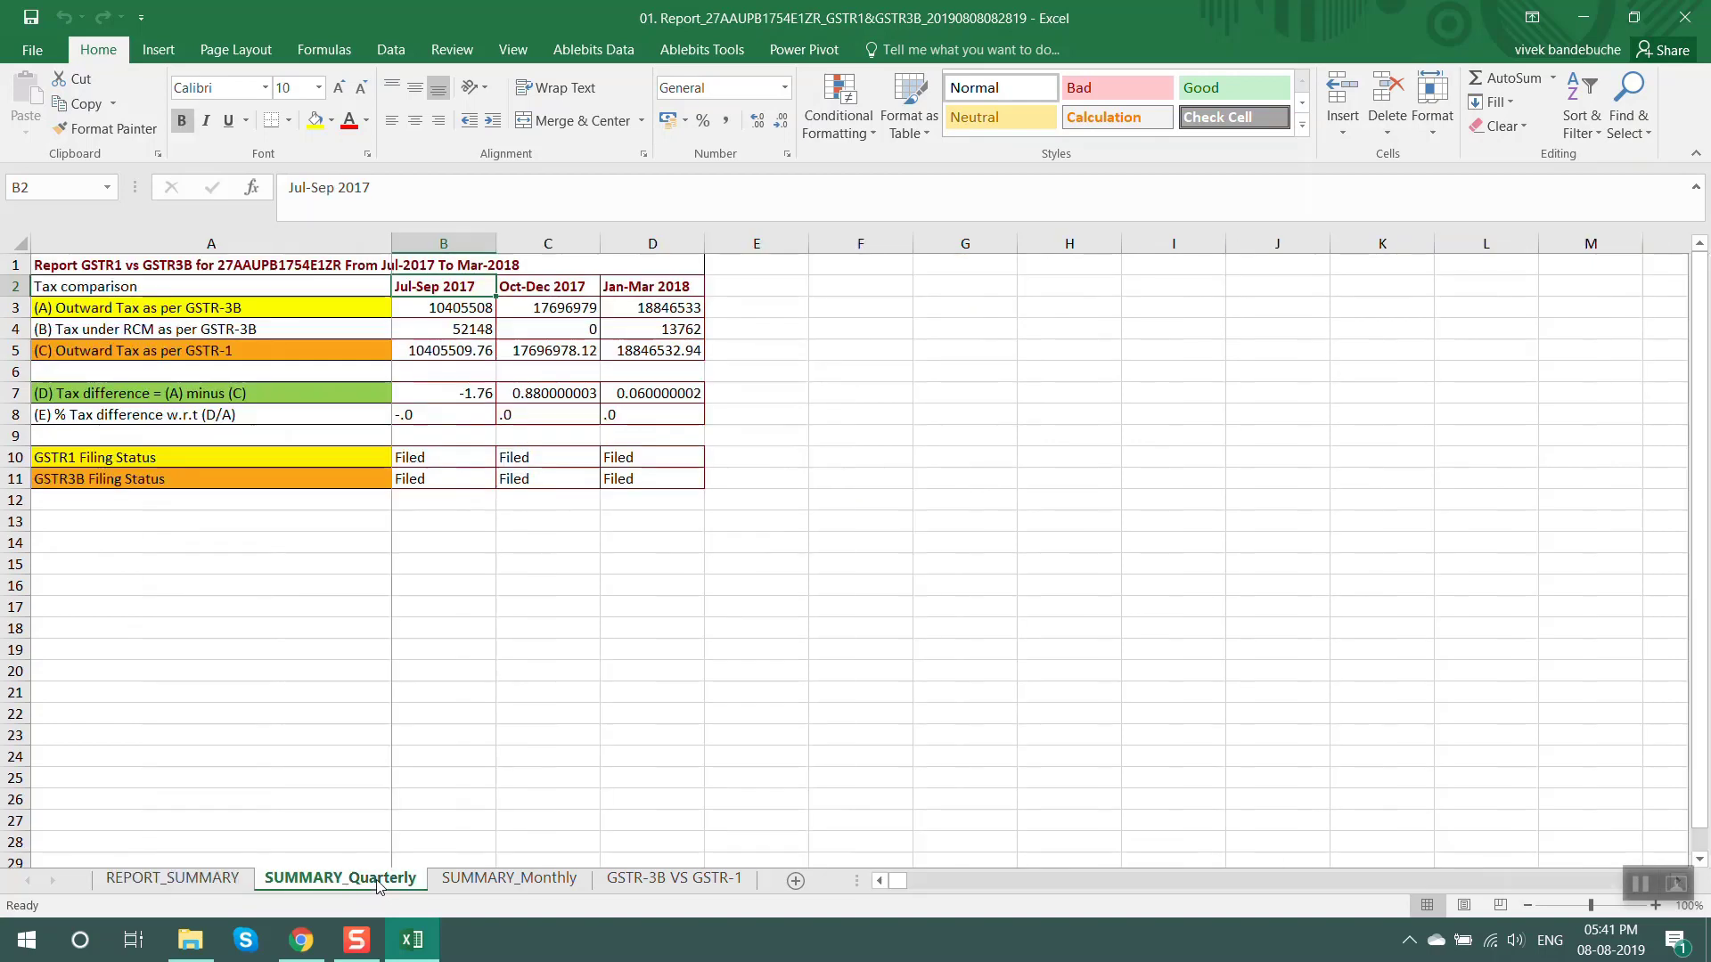
click(481, 880)
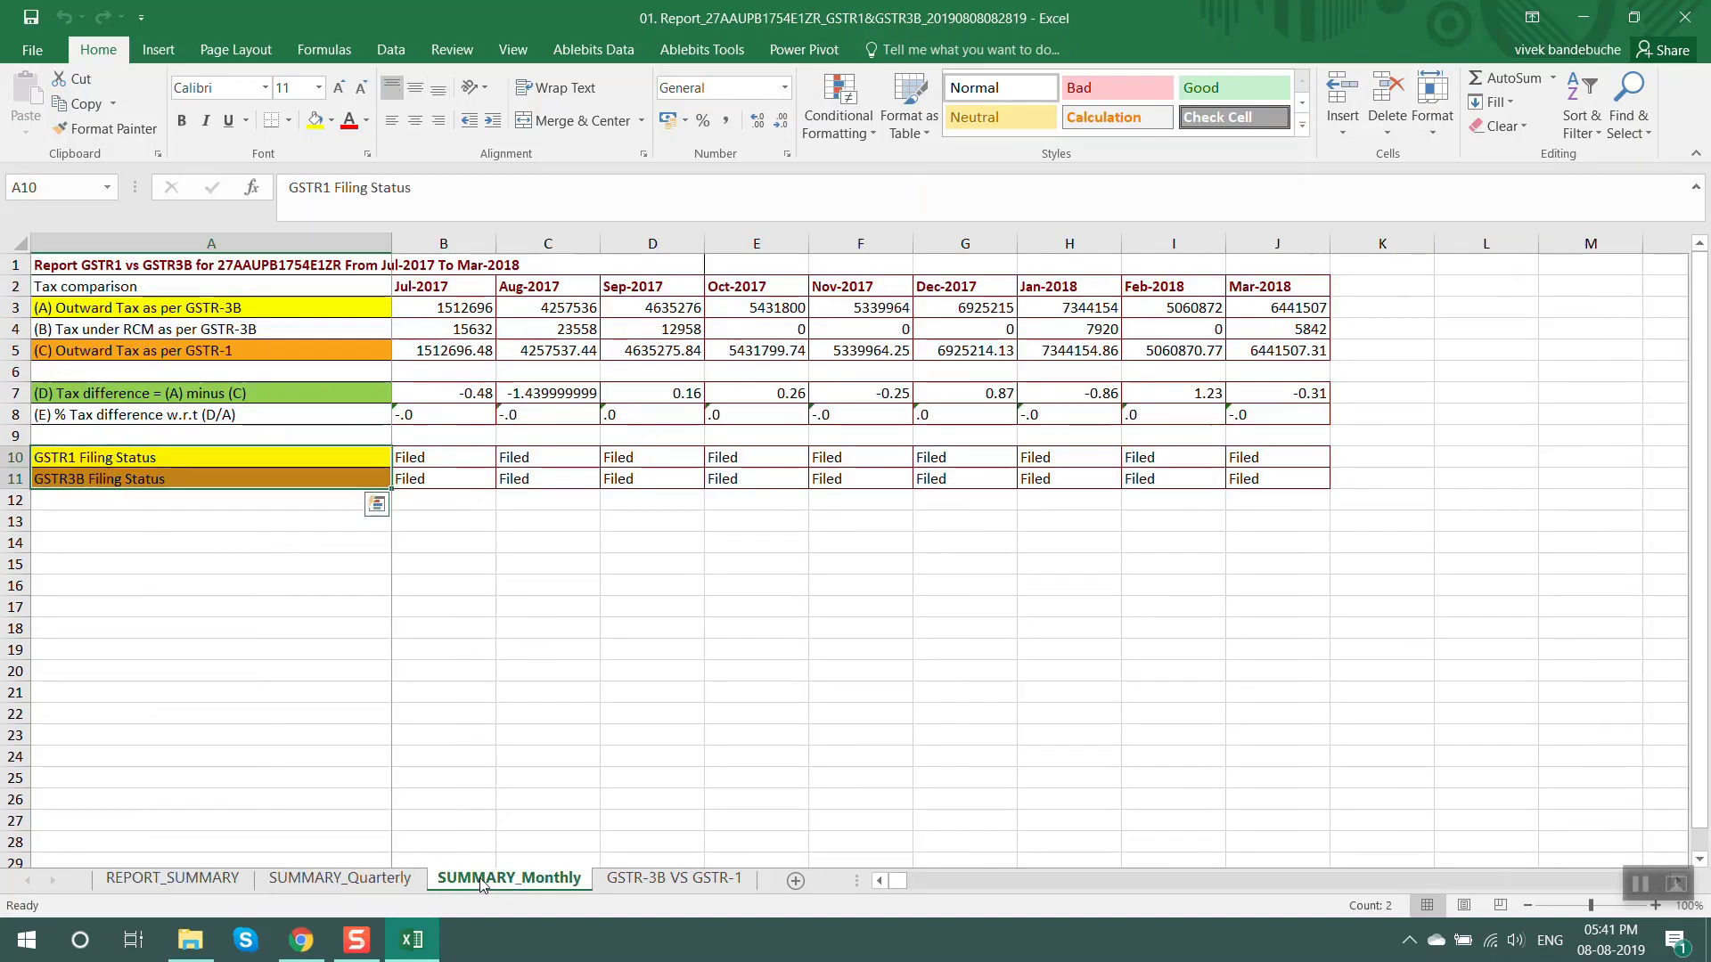
Switch to GSTHero in the browser, open GSTR1 Annual Reconciliation and examine the monthly fetch list and reconciliation history
click(302, 940)
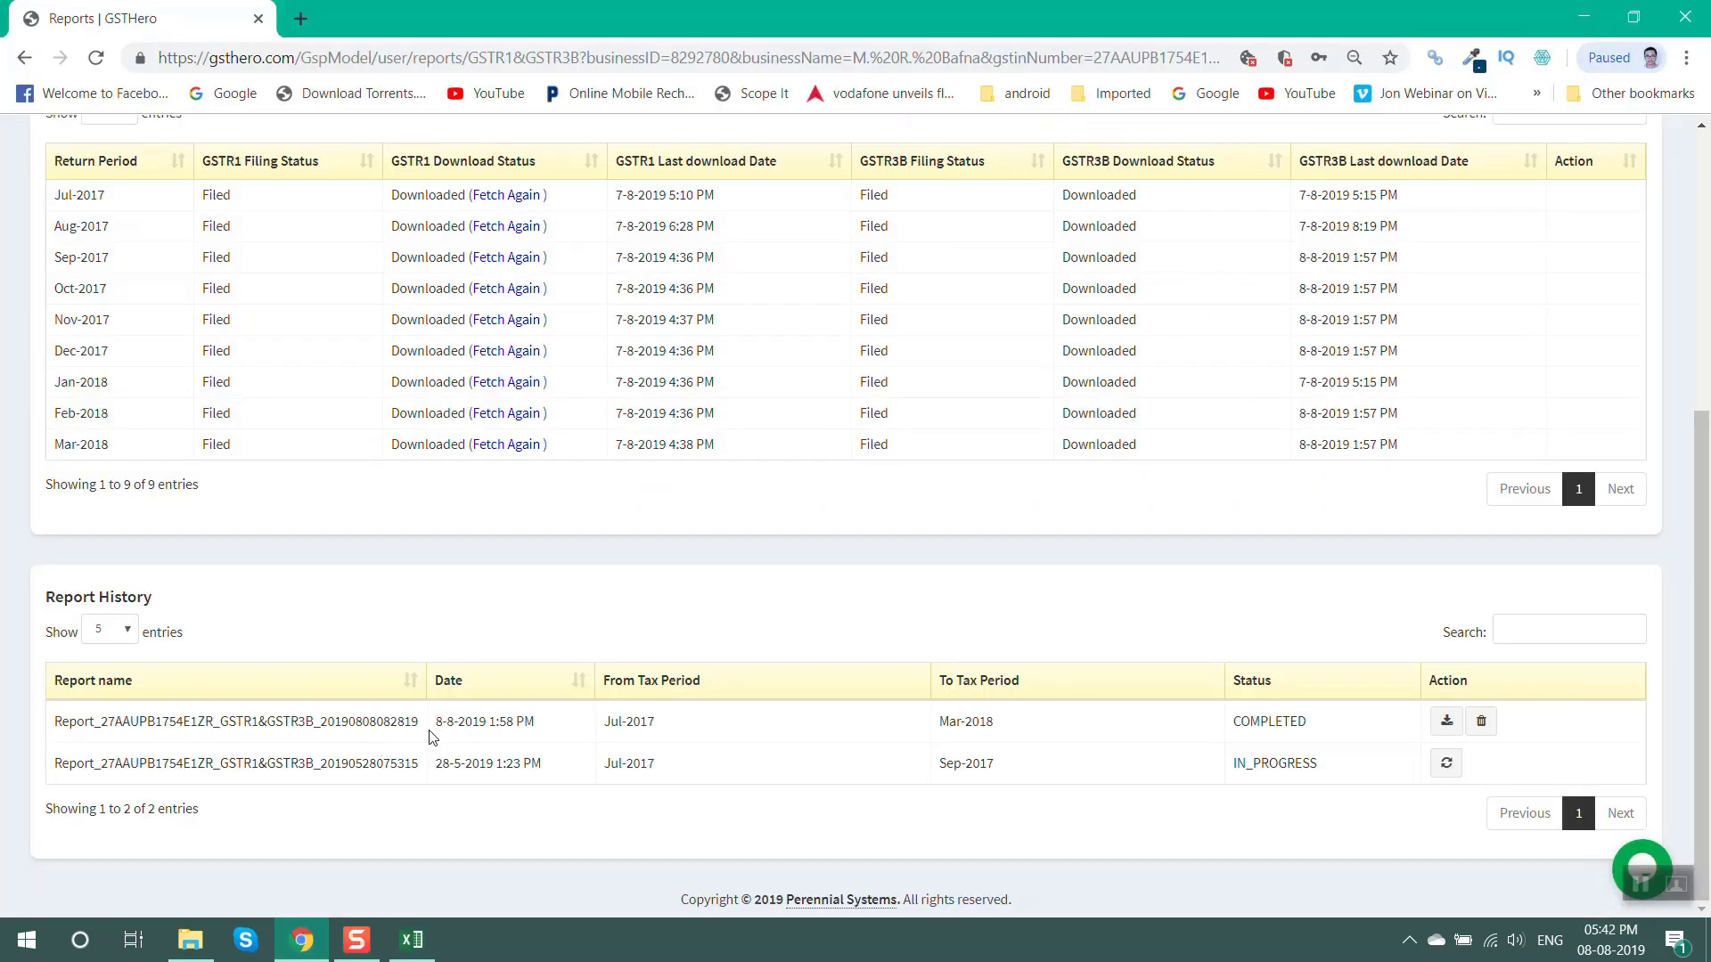
scroll(496, 713, up, 3)
scroll(497, 714, up, 2)
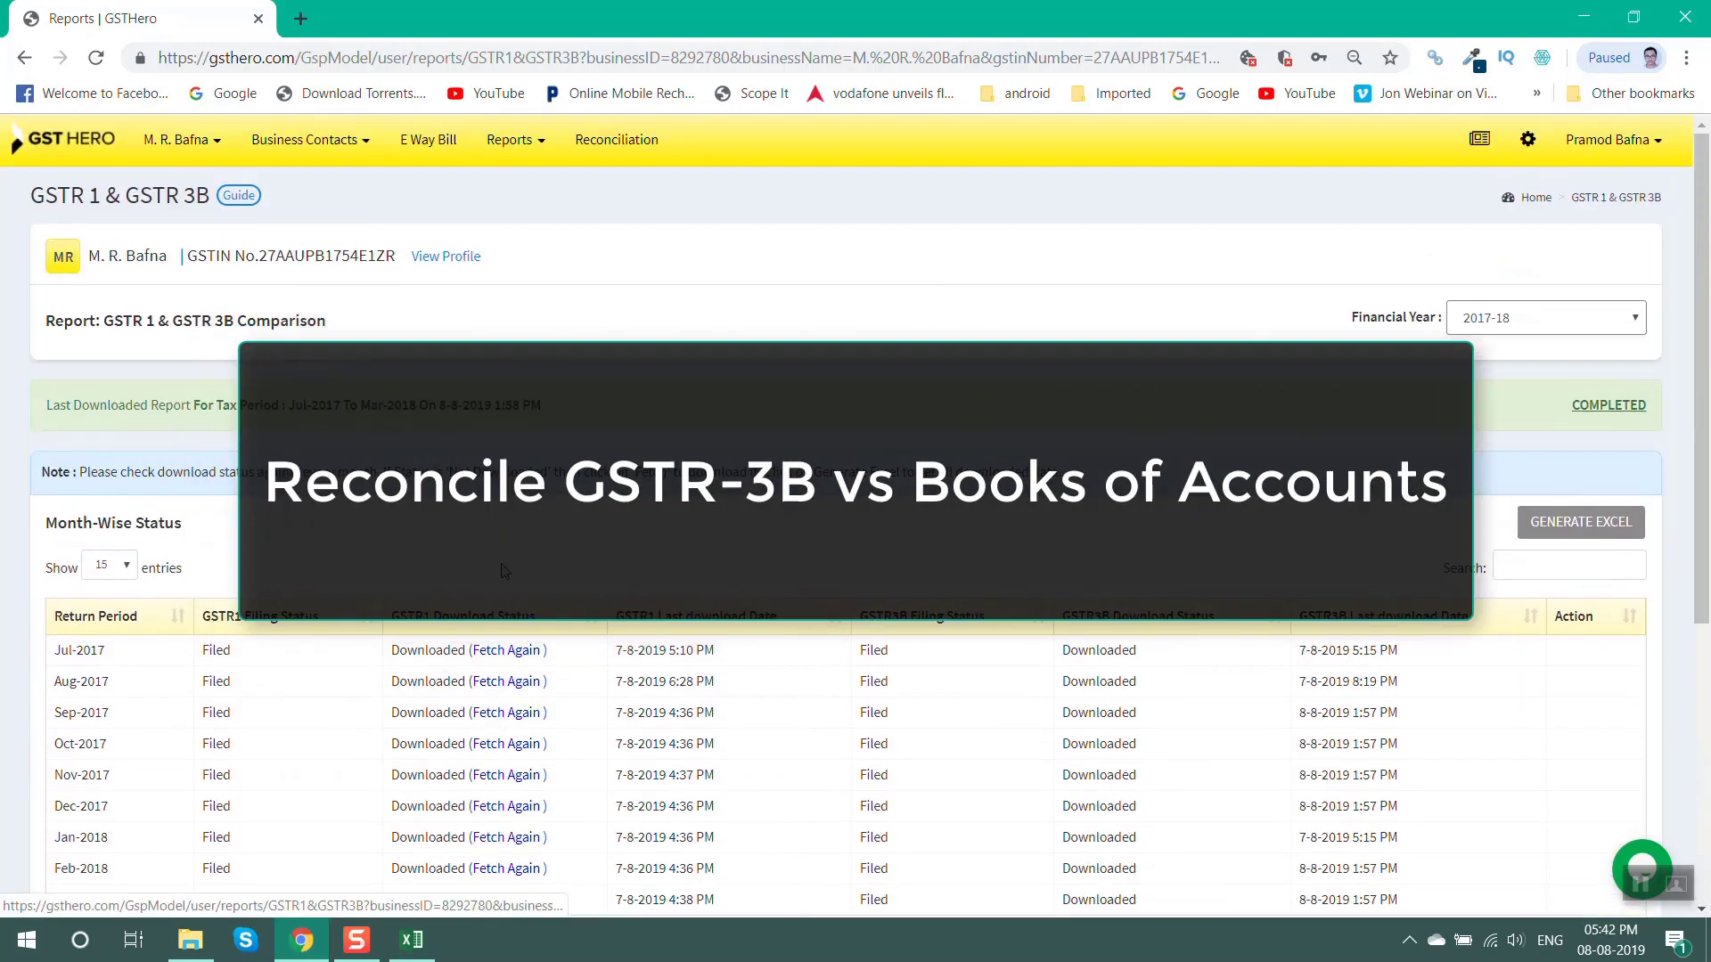
click(528, 158)
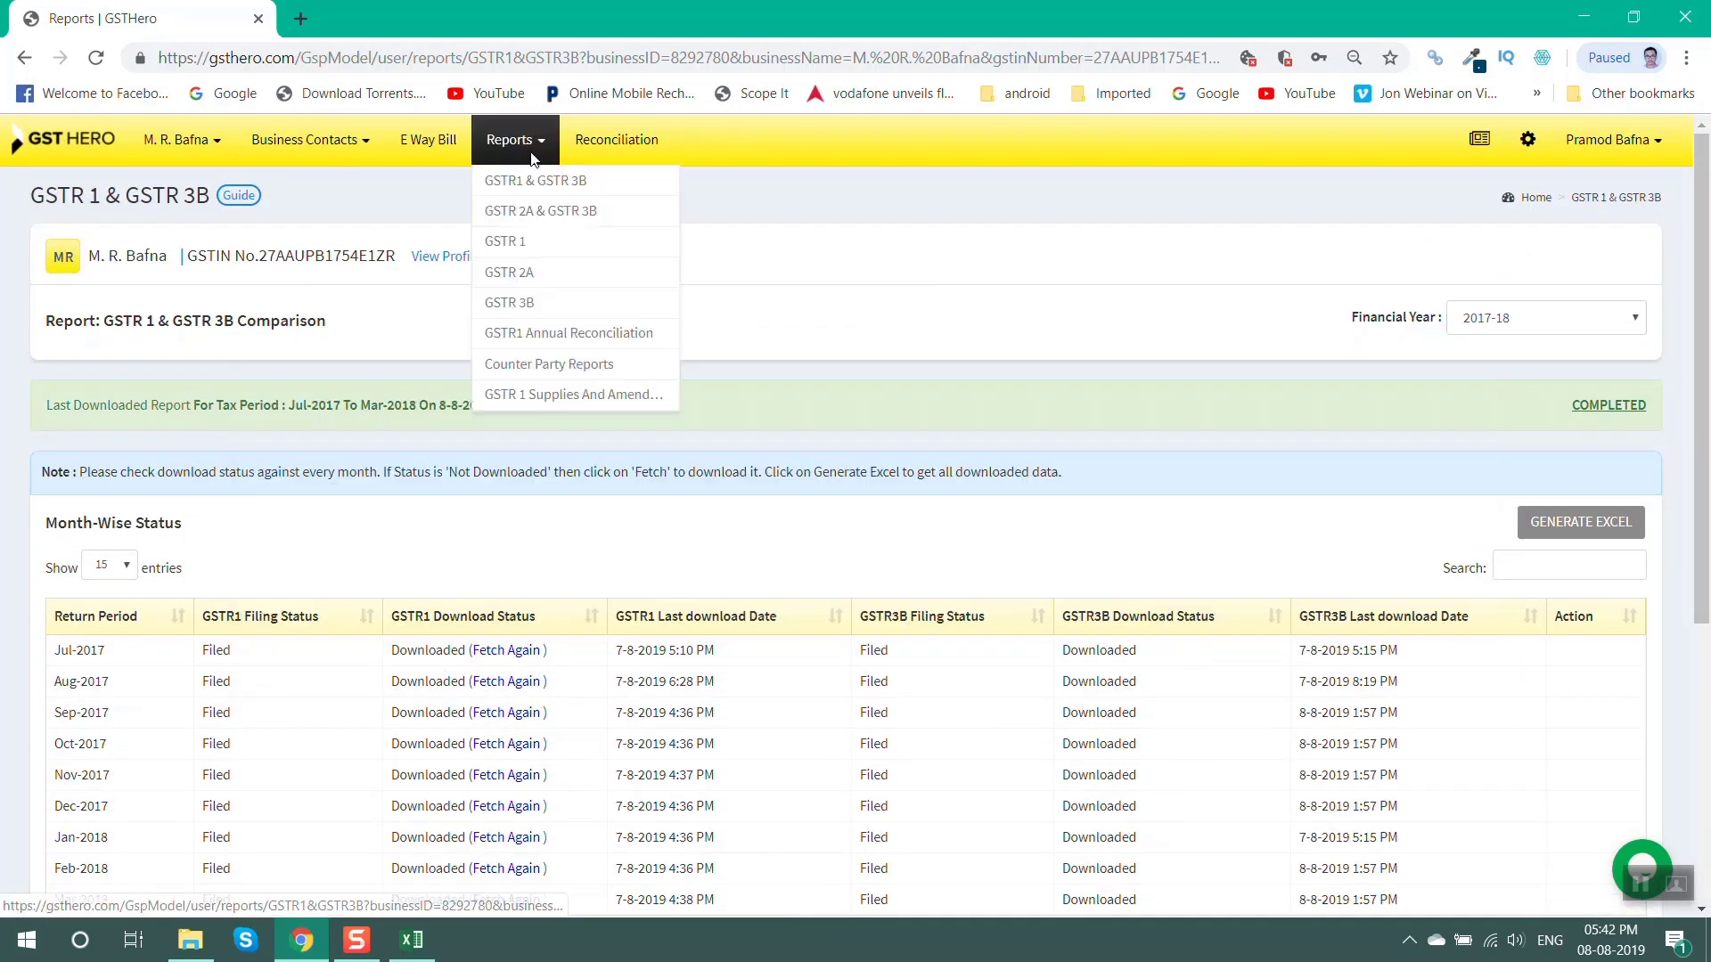
click(534, 334)
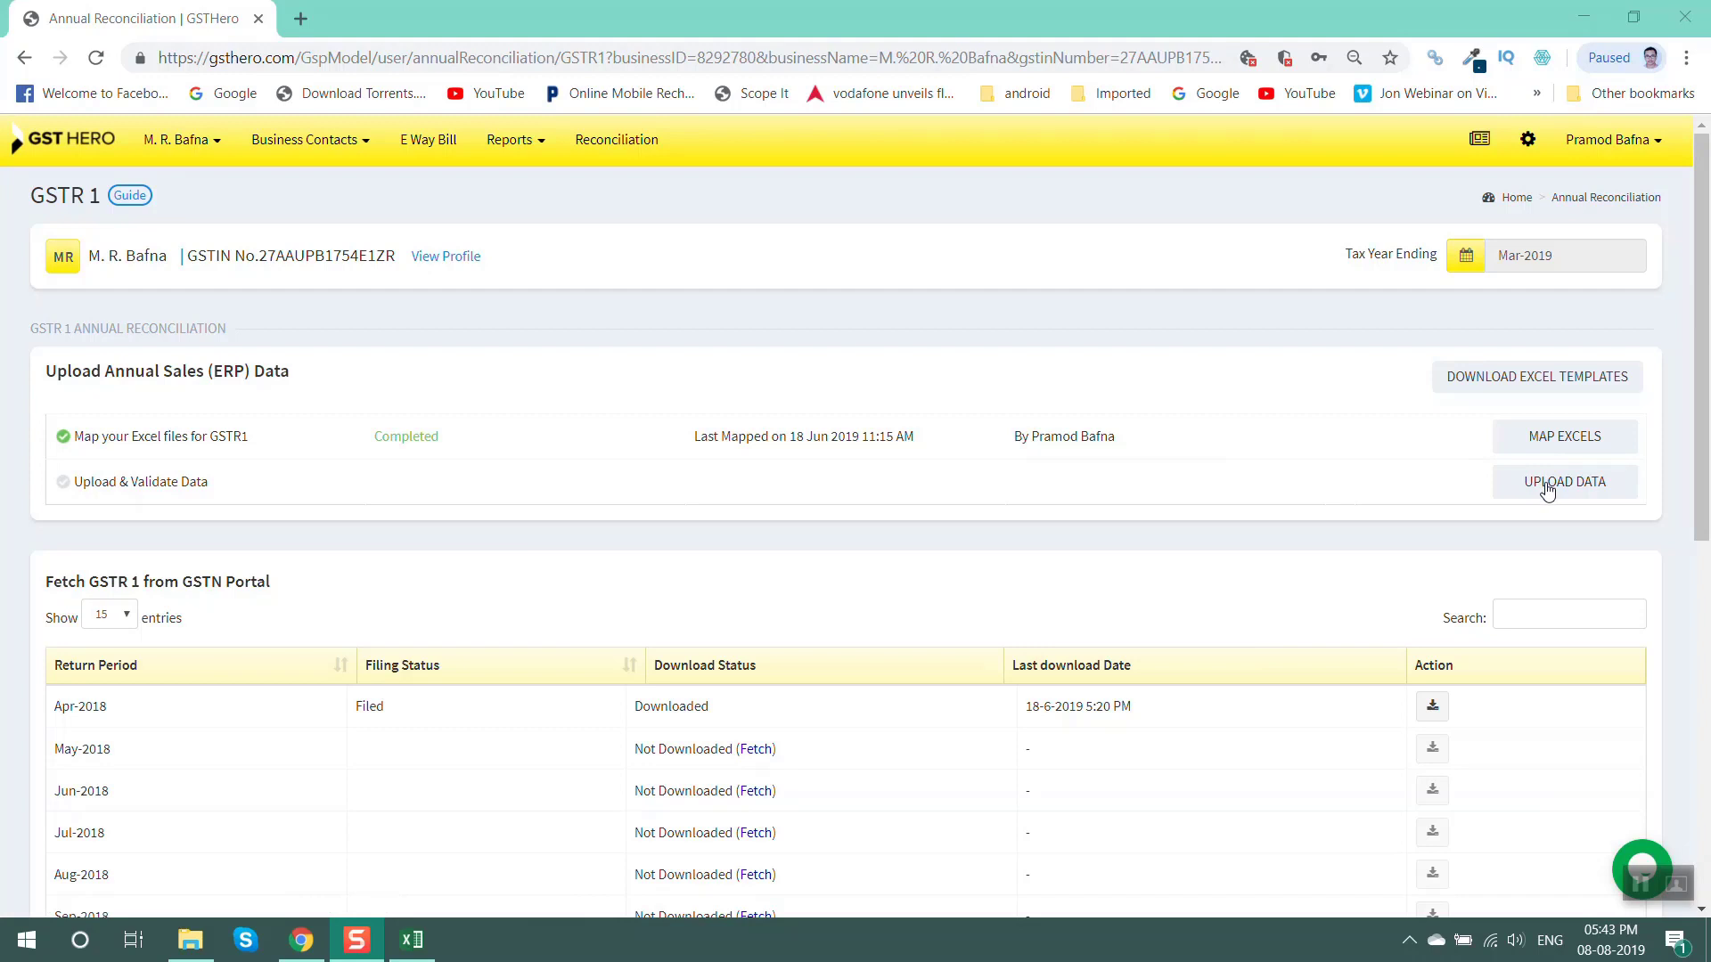
drag(1696, 481, 1699, 659)
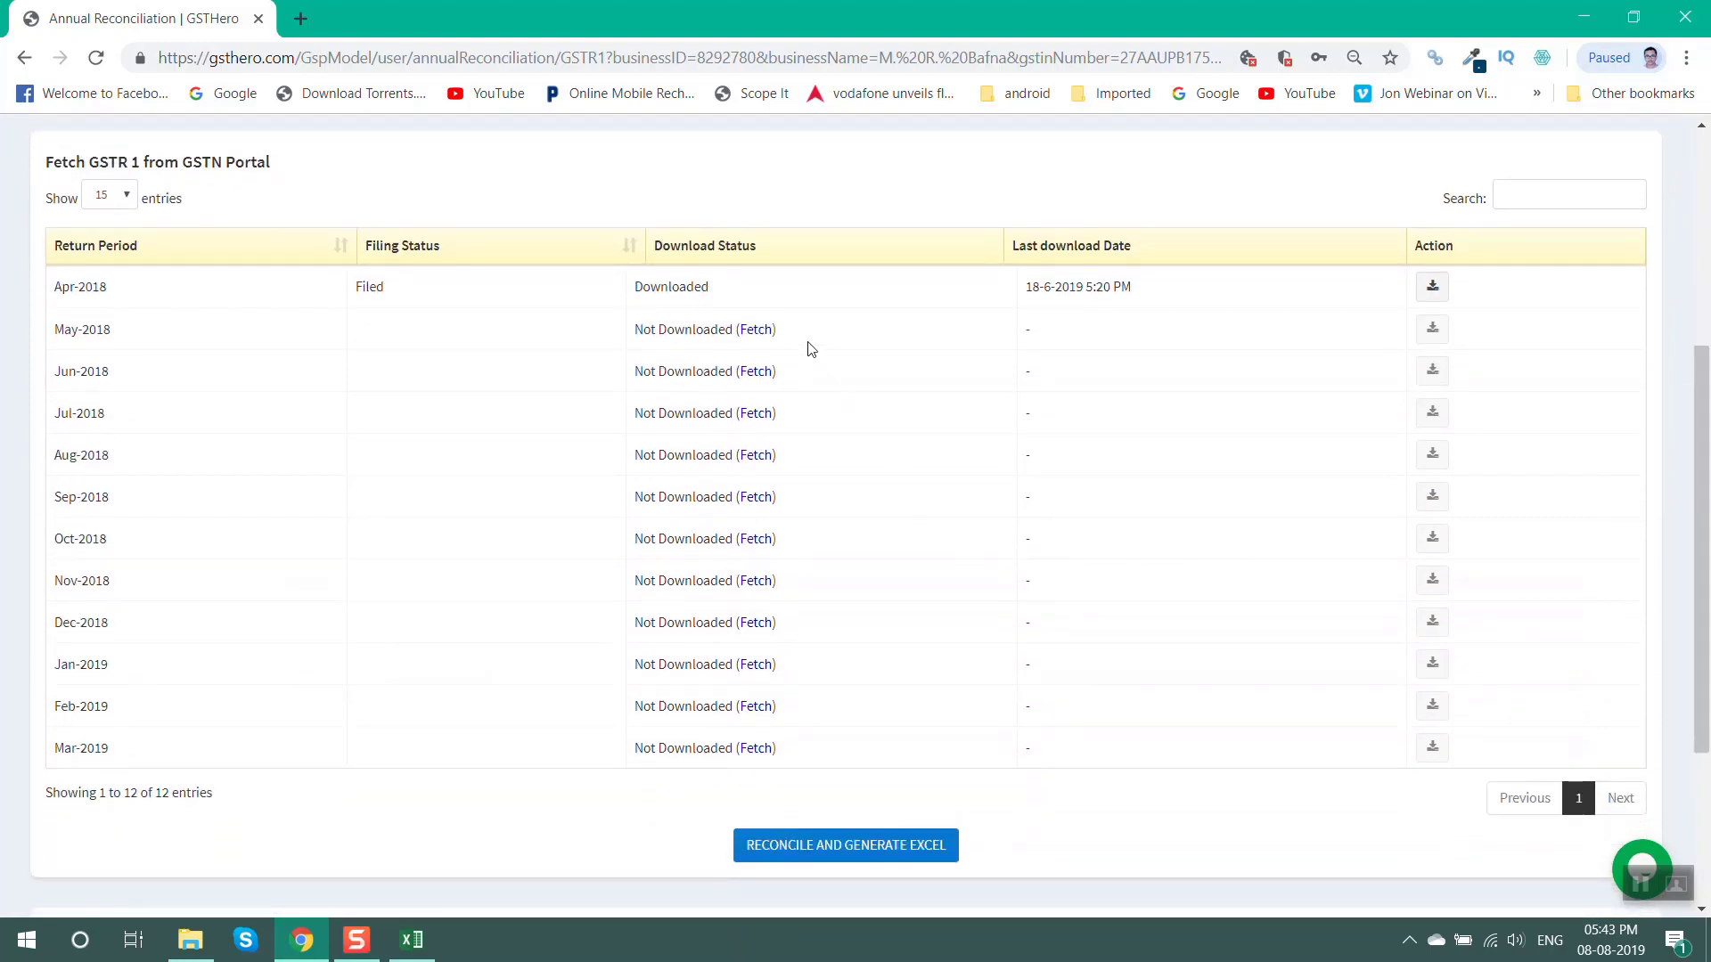
scroll(791, 558, down, 1)
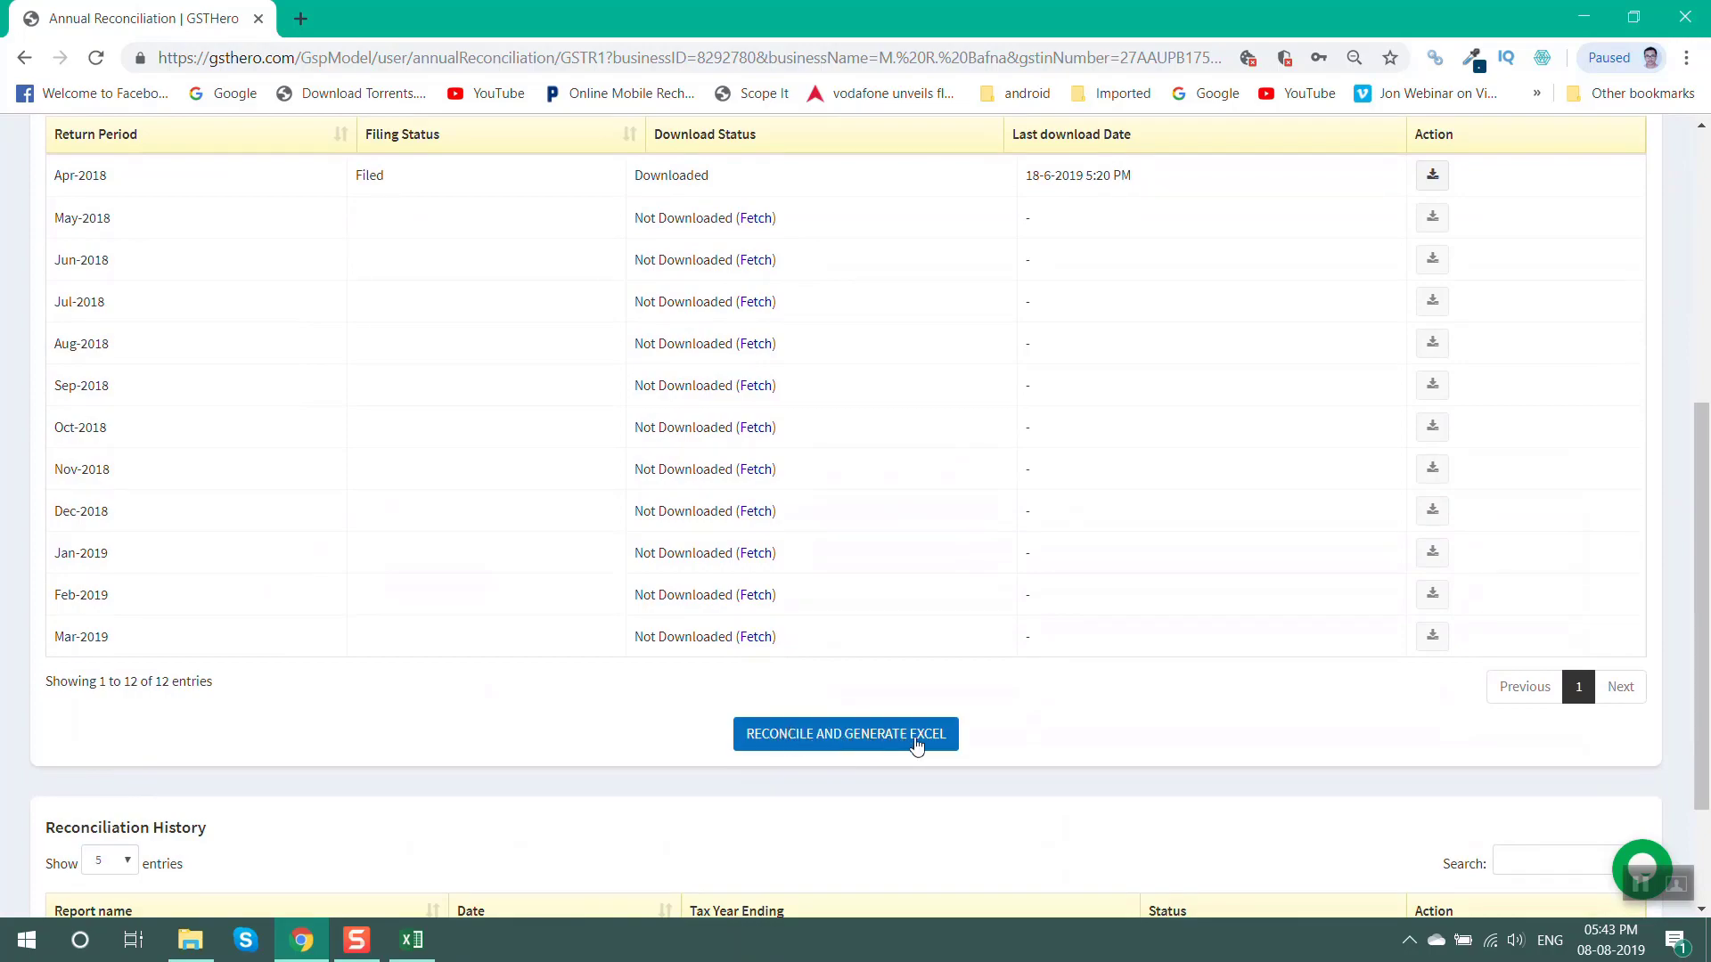
scroll(1000, 768, down, 2)
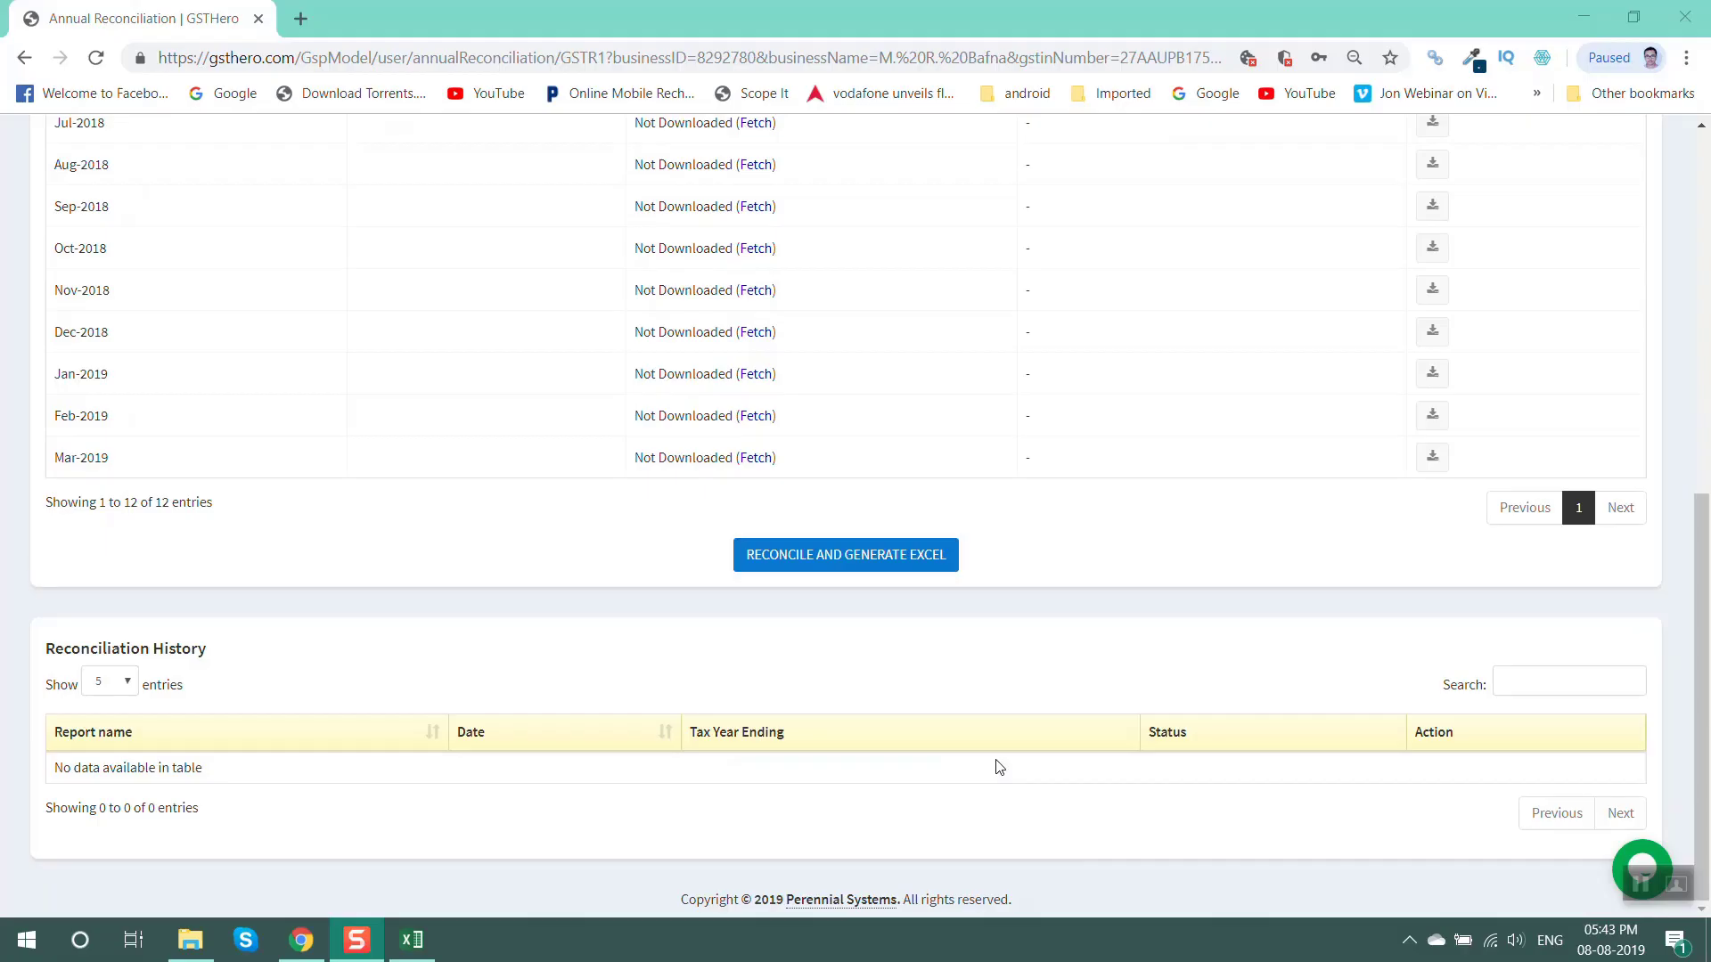
Open the 02. ANNUAL_RECON_GSTR1 workbook from the GSTR 9 folder and examine its Summary sheet
click(189, 952)
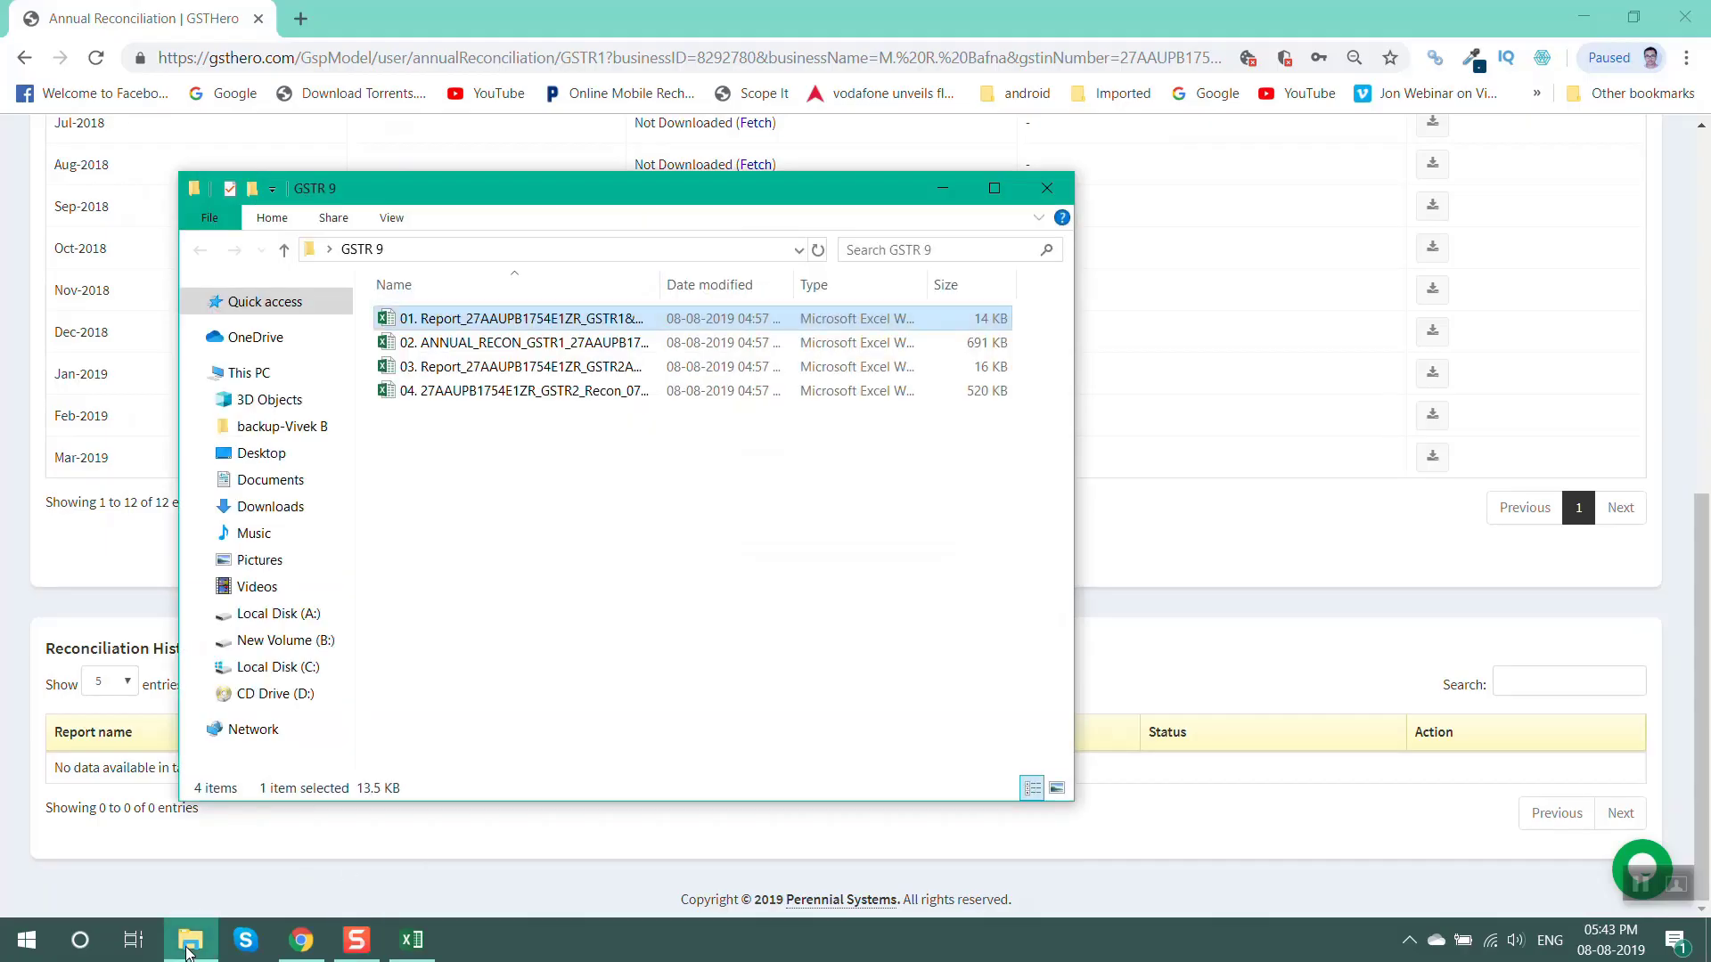
click(479, 348)
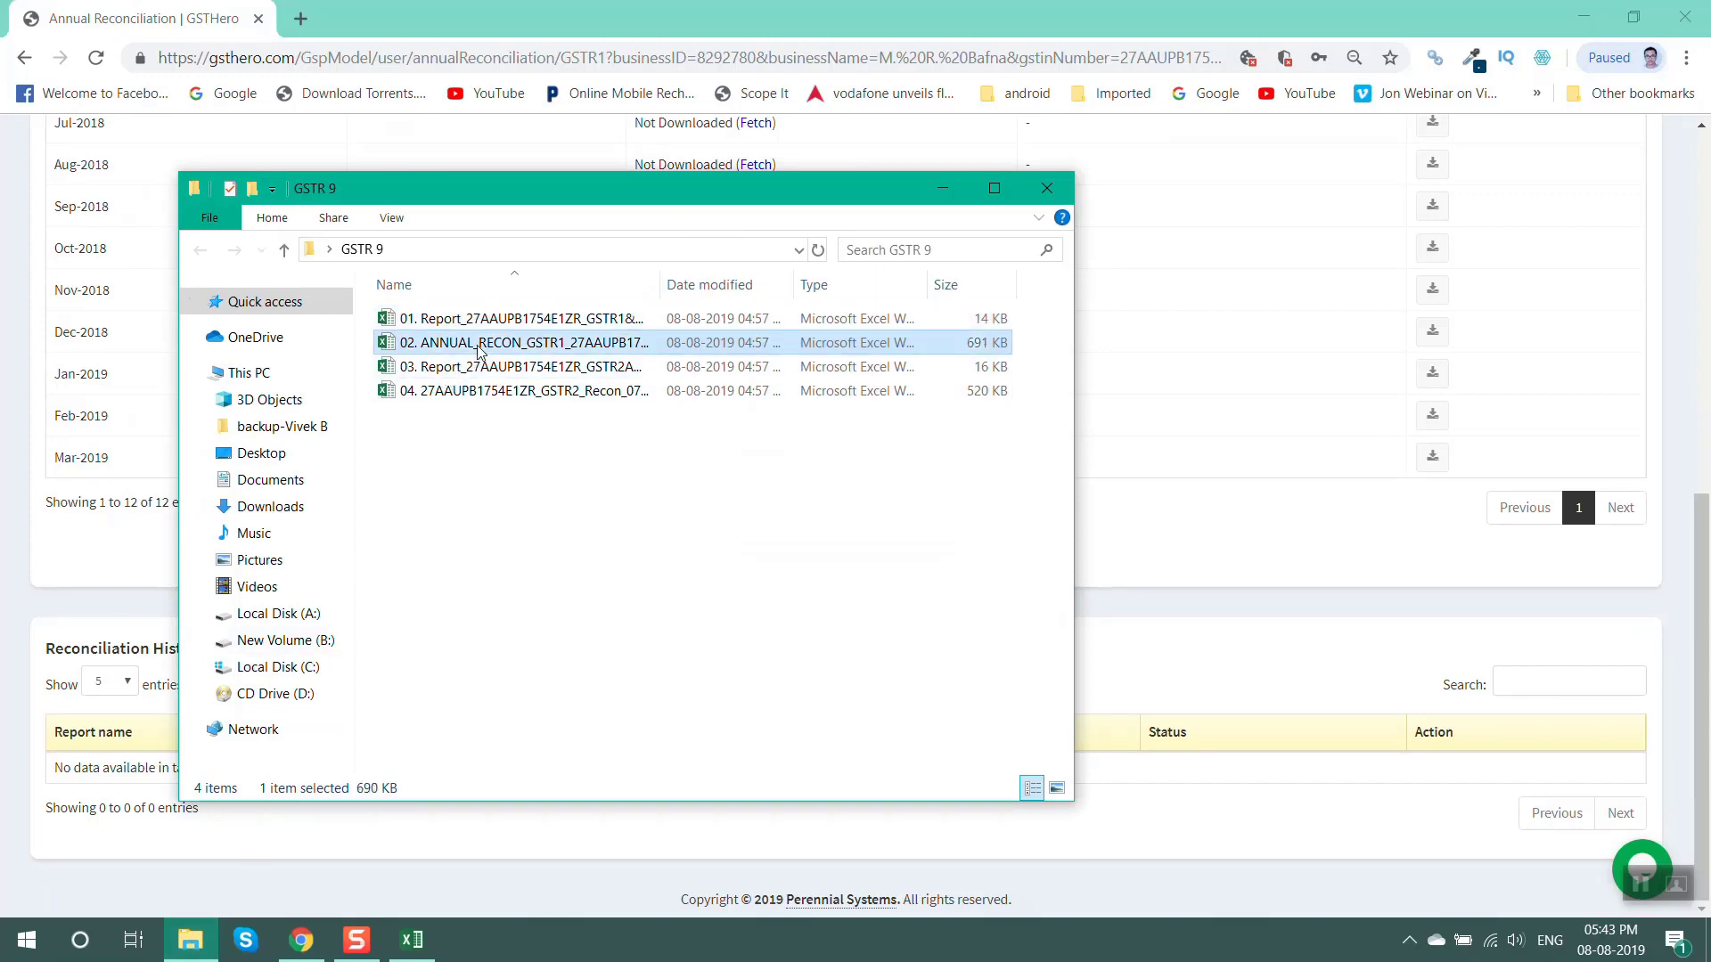
double_click(478, 349)
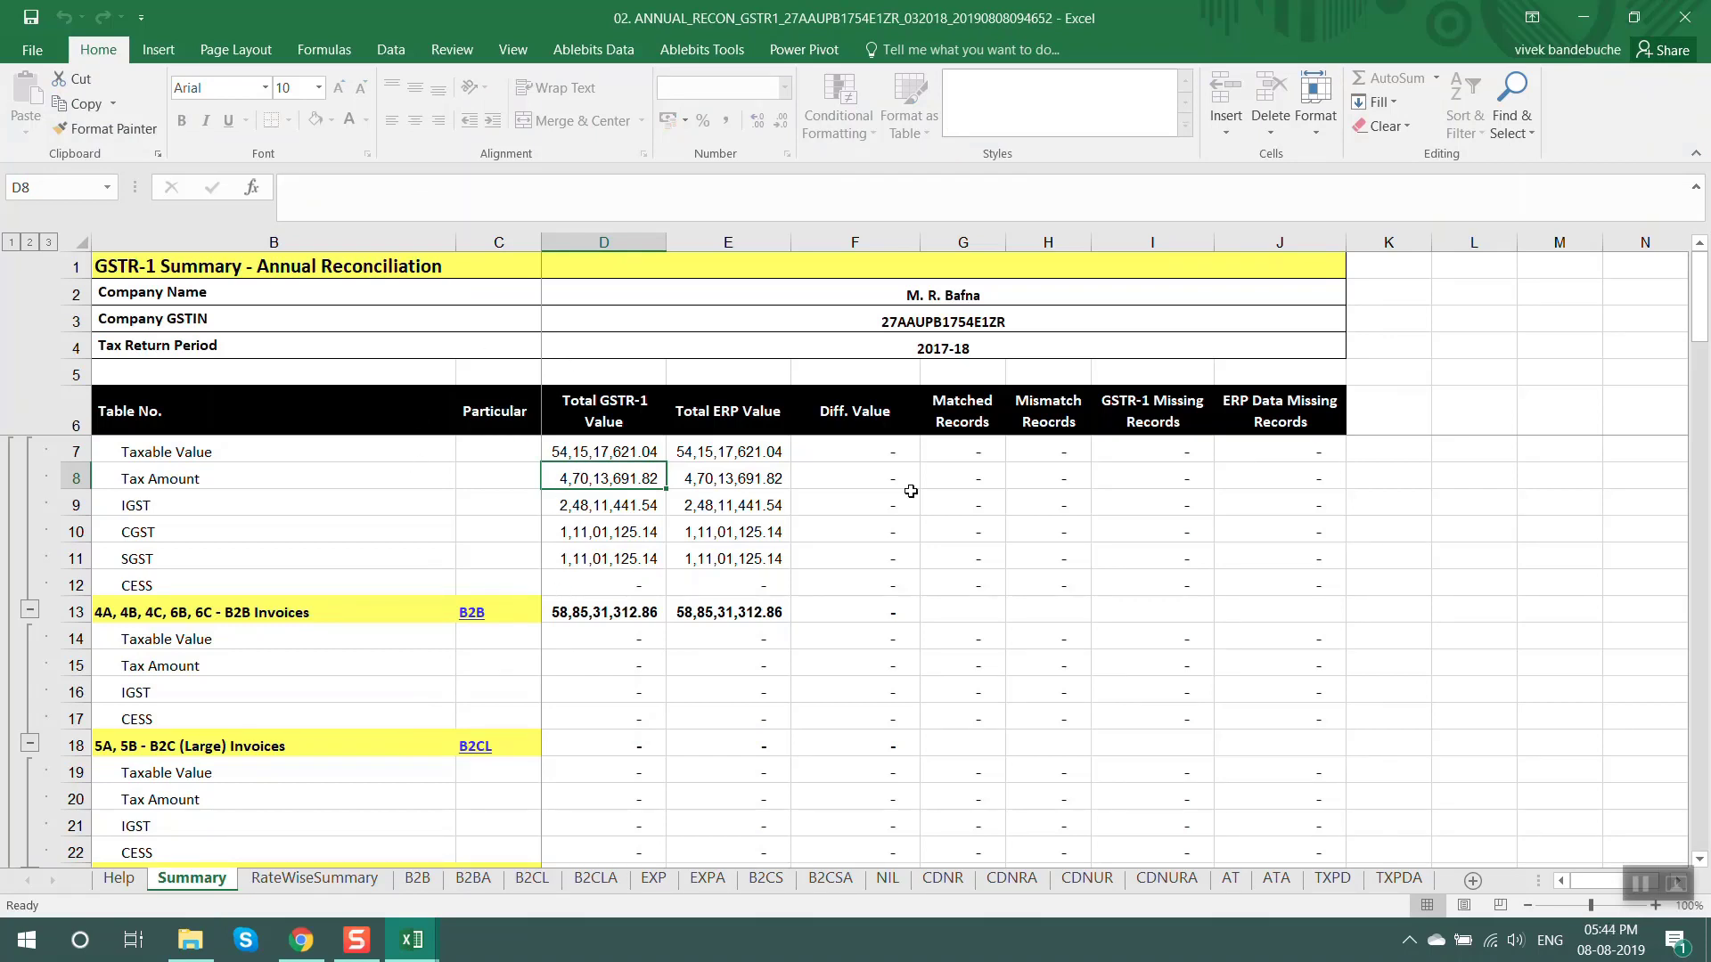
click(691, 686)
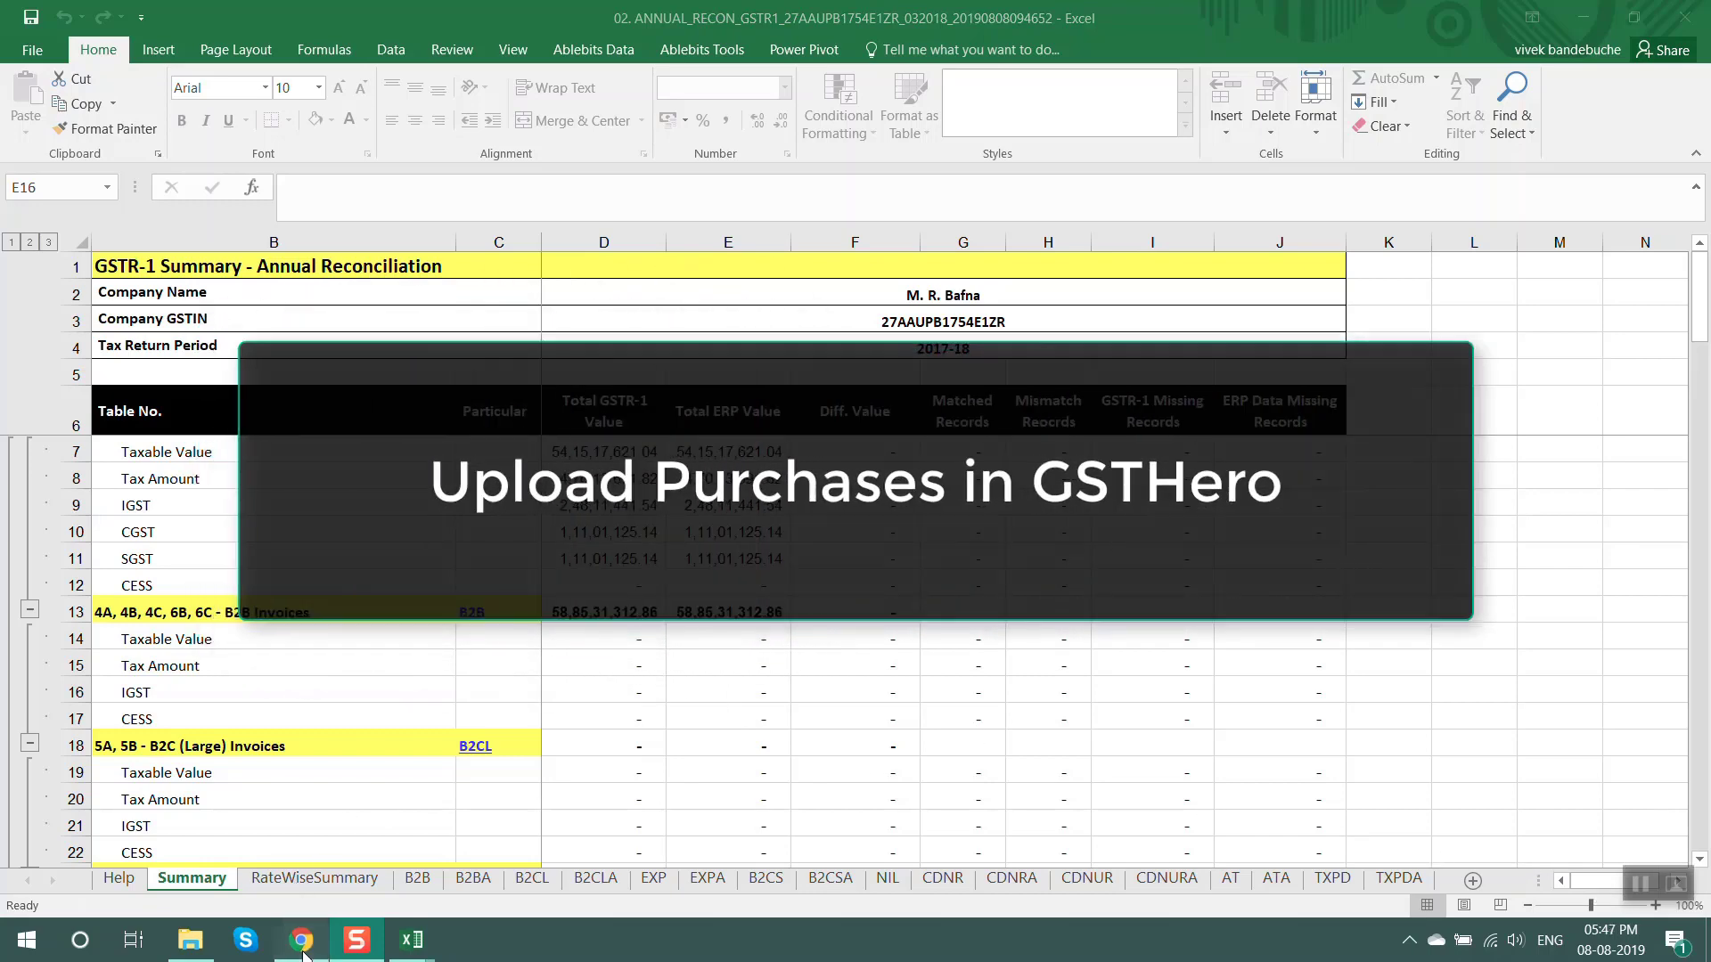
Return to the GST Return Dashboard in the browser and set the tax period to Mar-2018
click(302, 944)
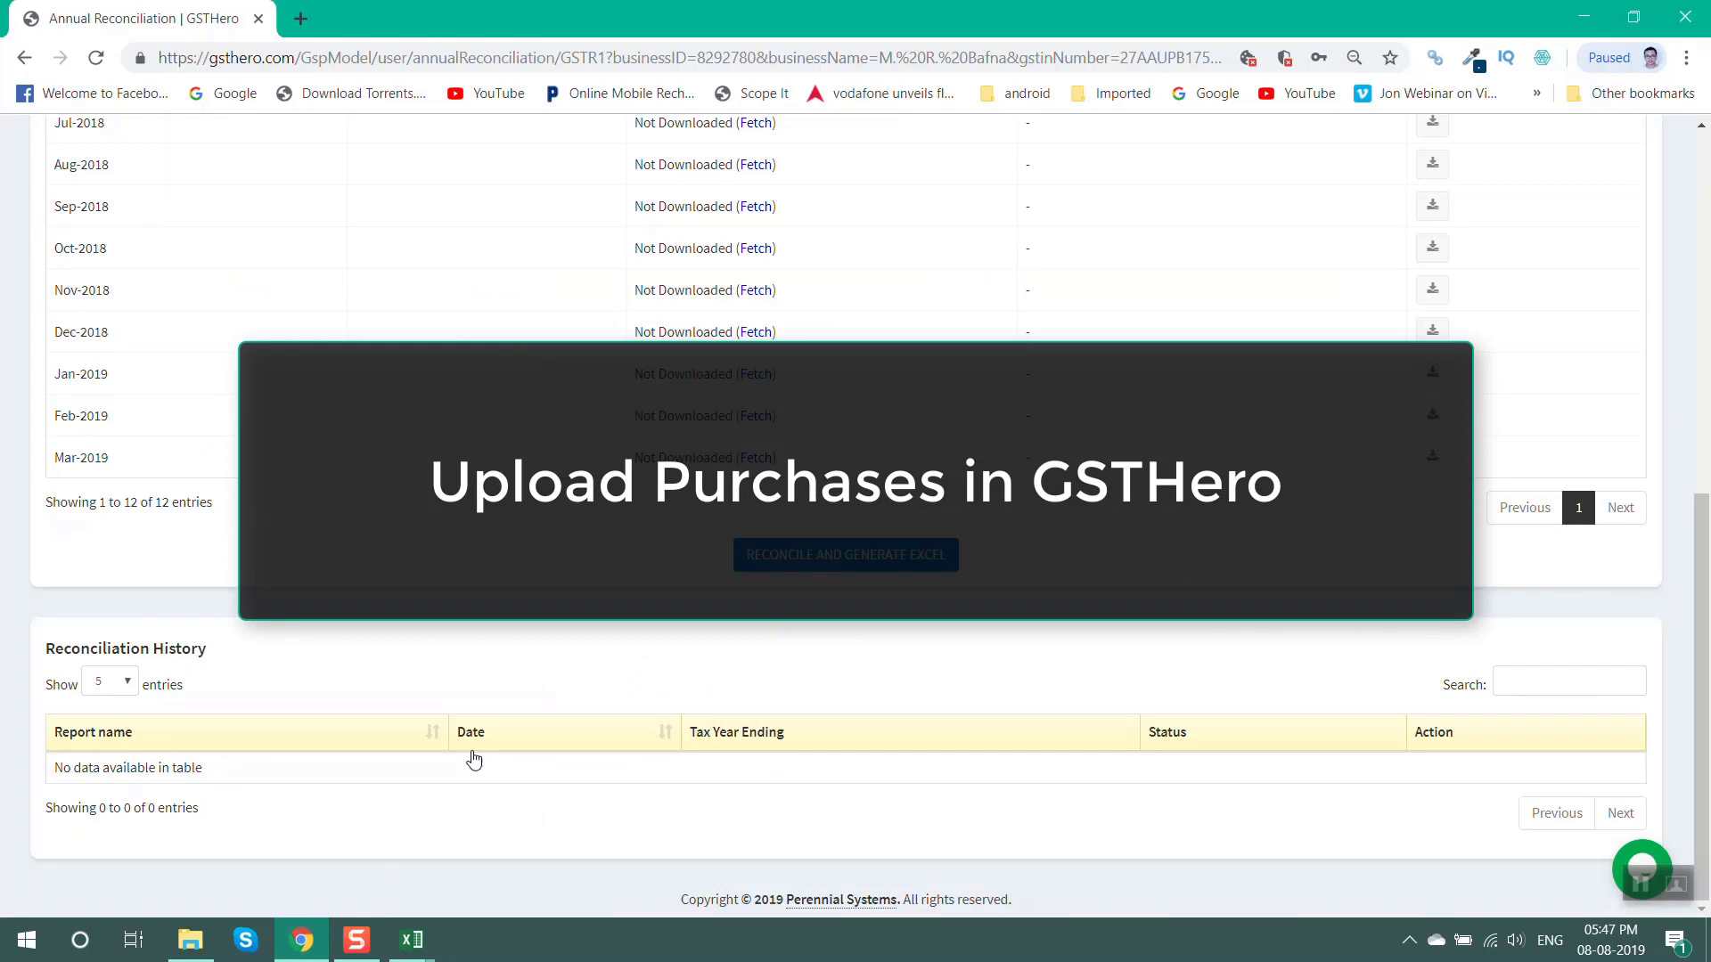
scroll(539, 728, up, 8)
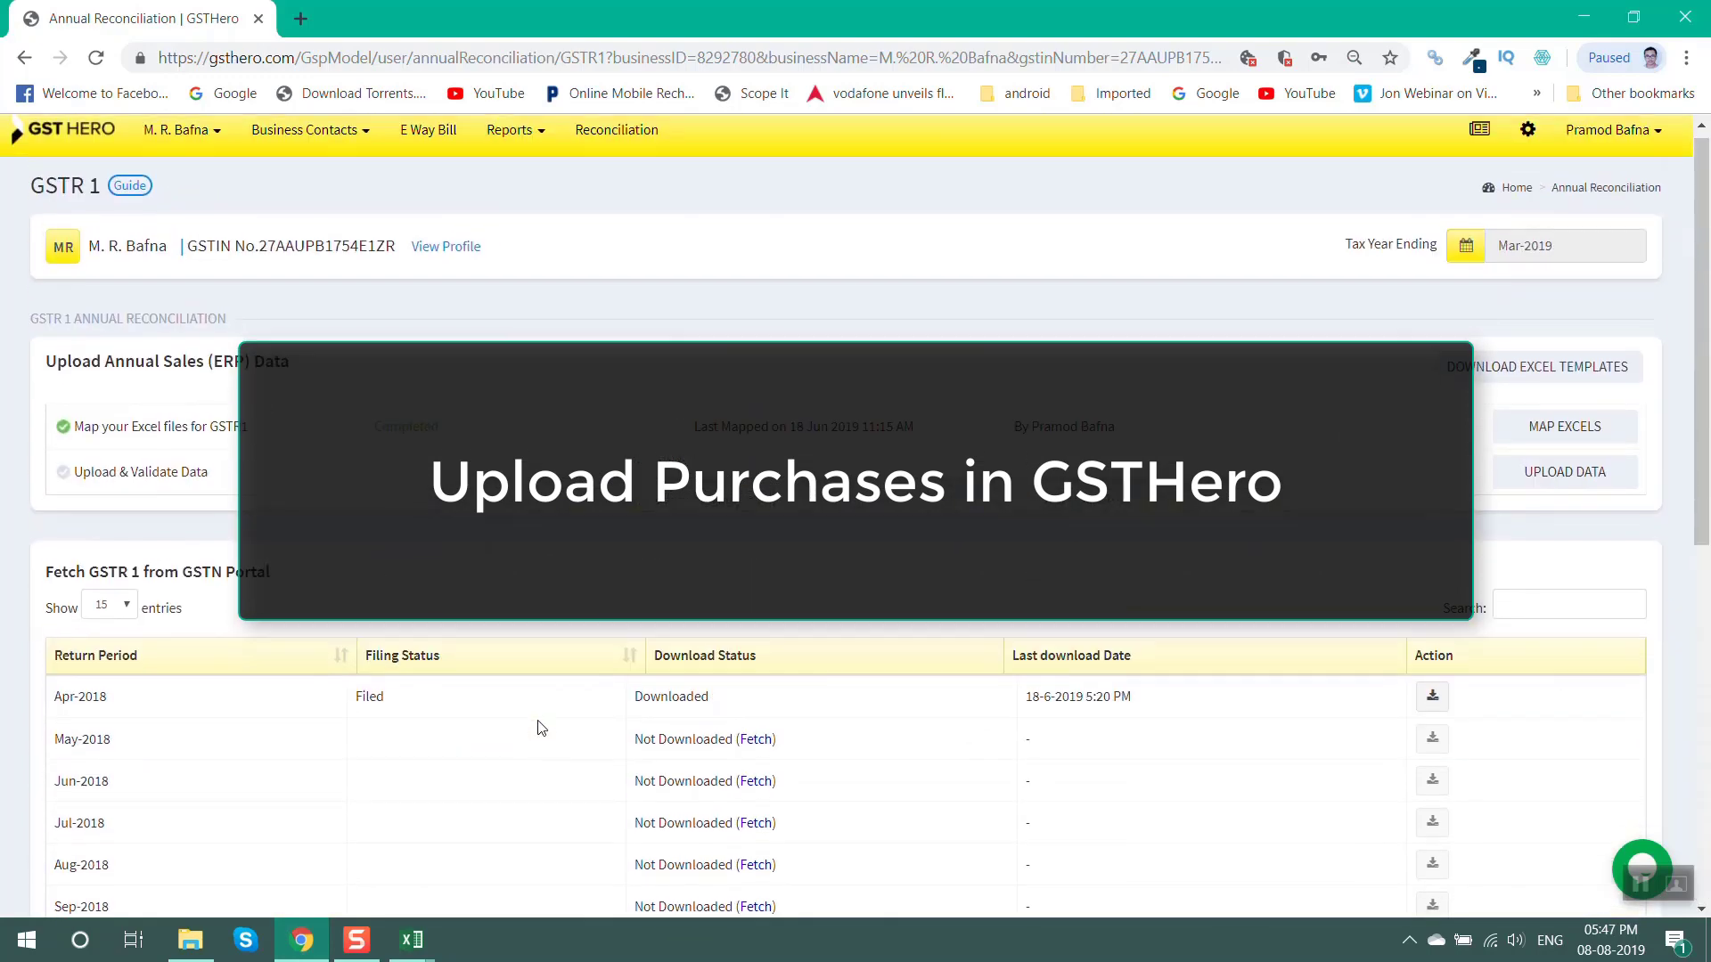
click(1514, 197)
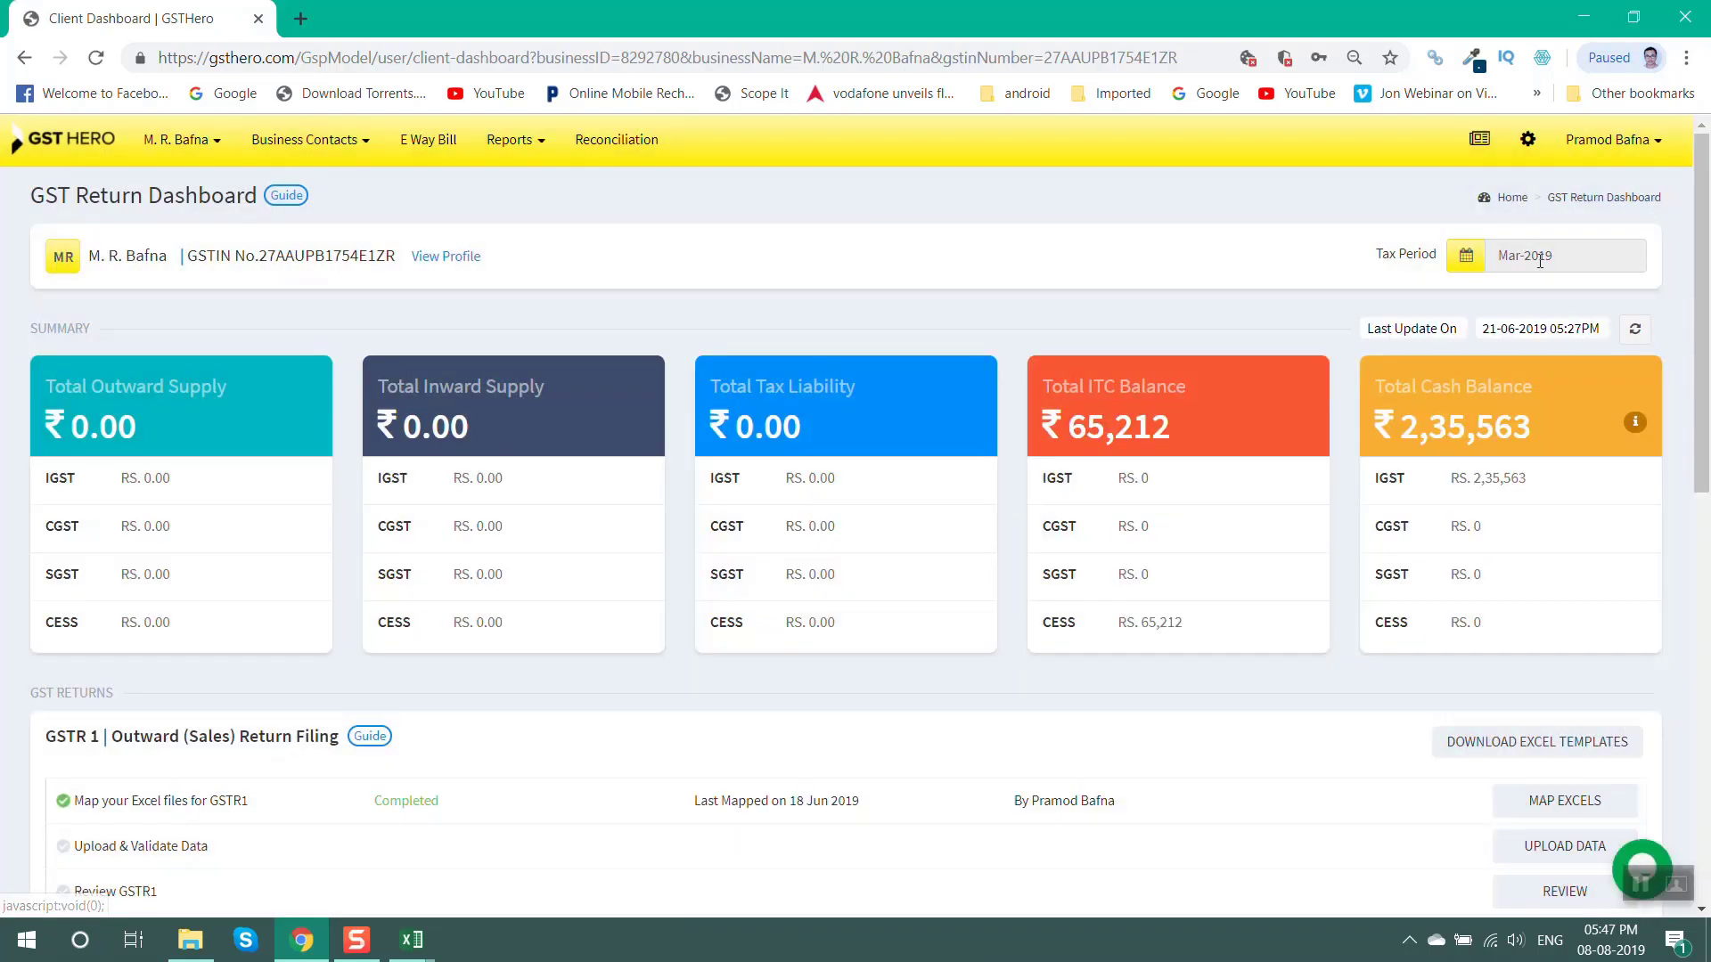
click(1539, 257)
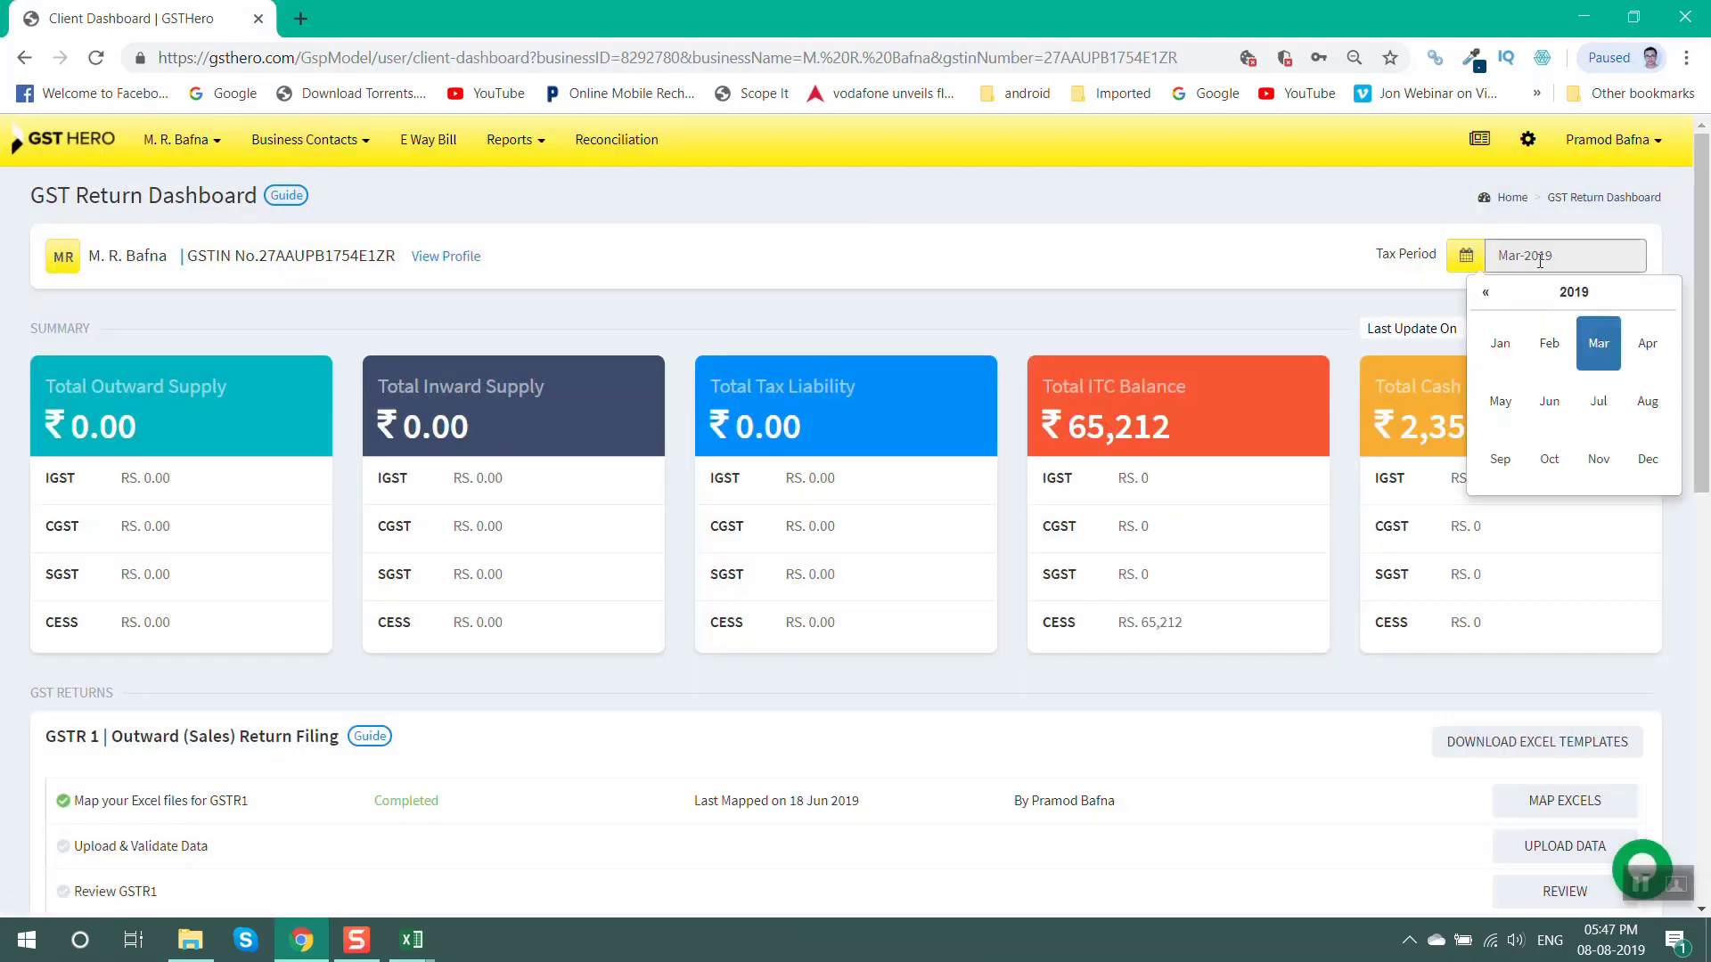
click(1486, 293)
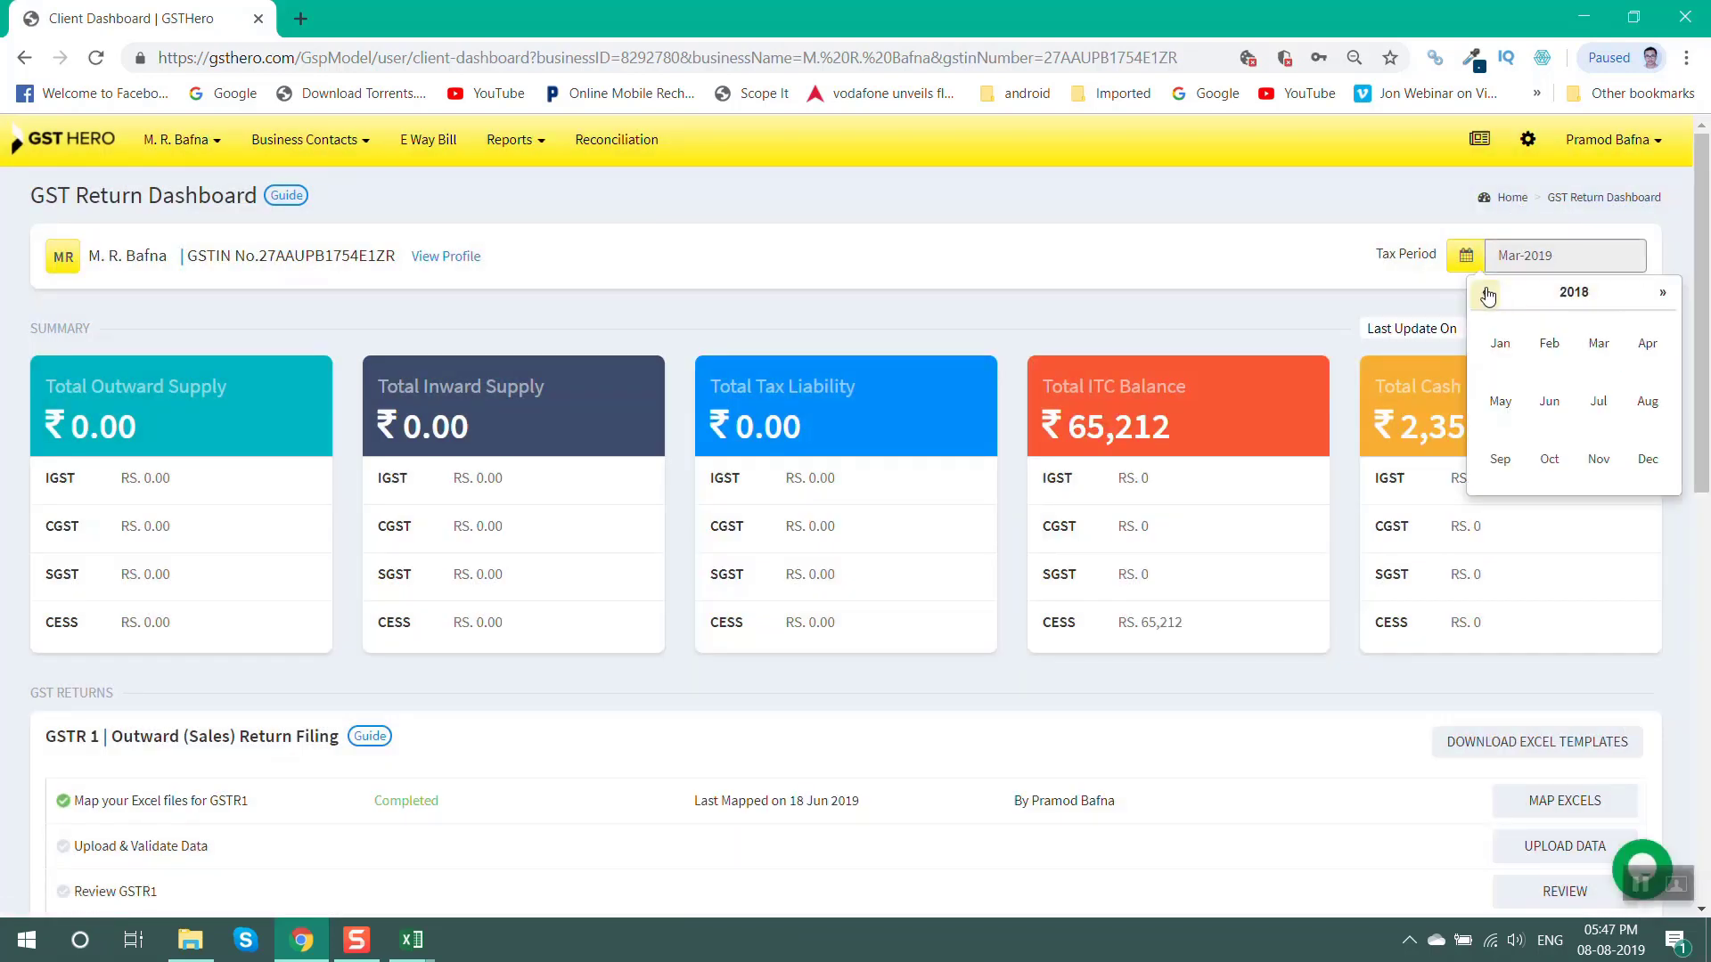
click(1601, 345)
Examine the GSTR 2 Inward (Purchase) Return Filing section on the dashboard
scroll(1686, 470, down, 5)
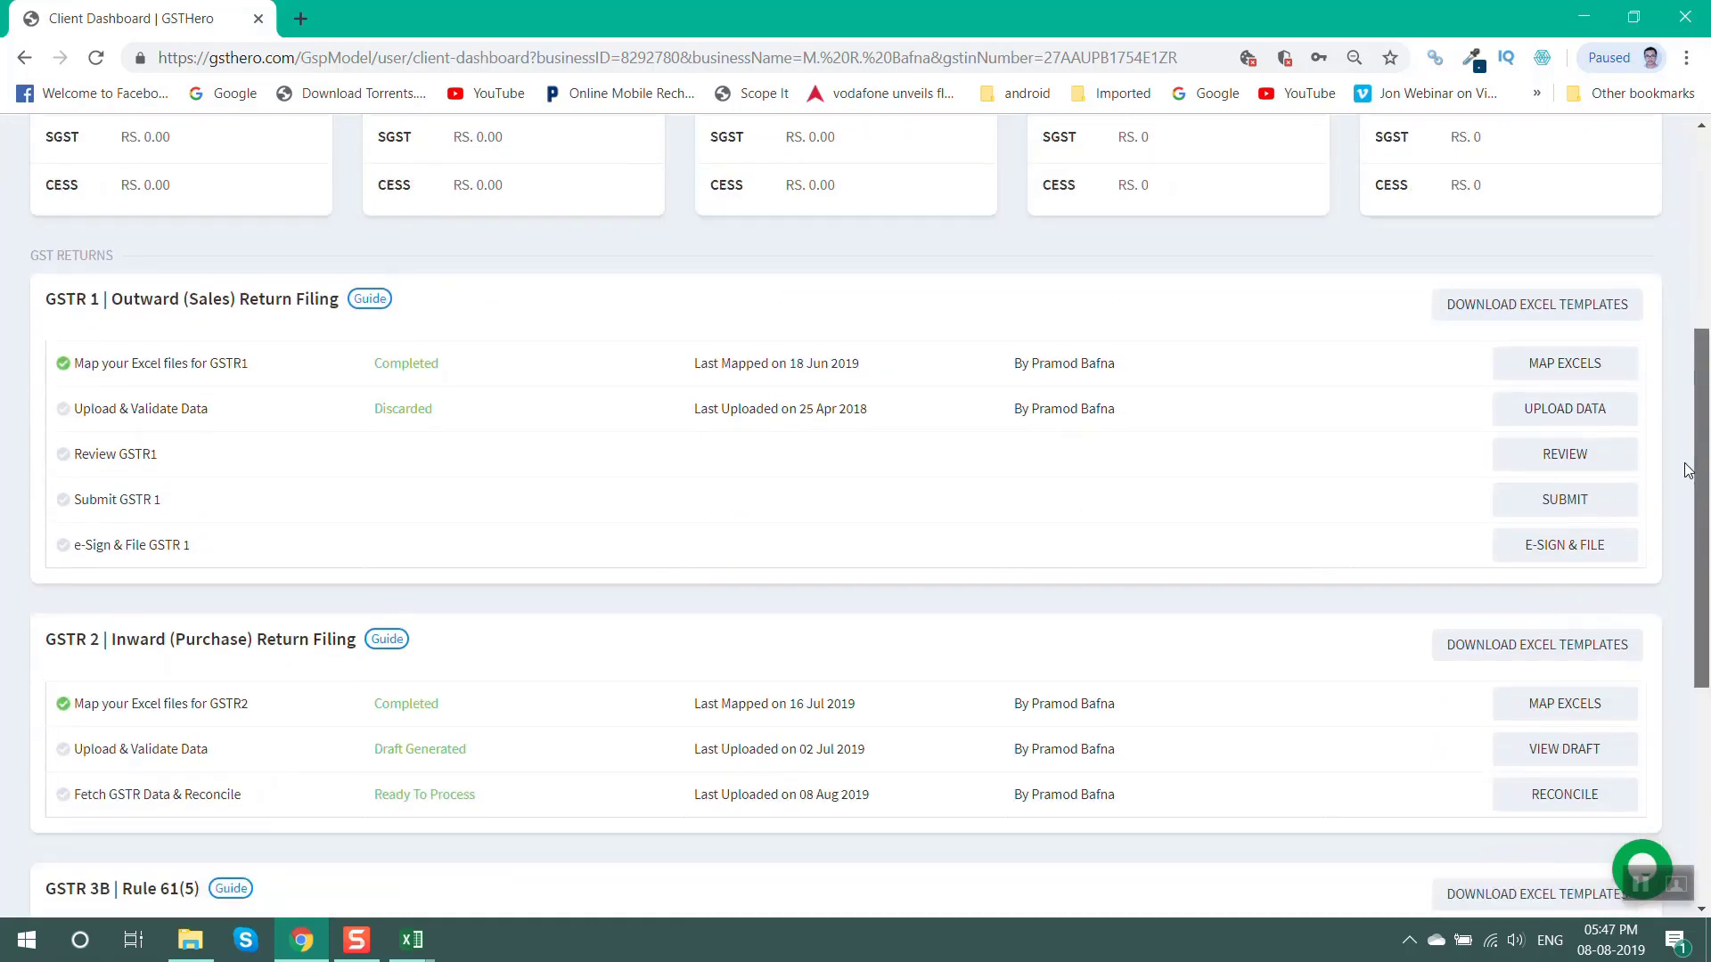
scroll(1686, 470, down, 2)
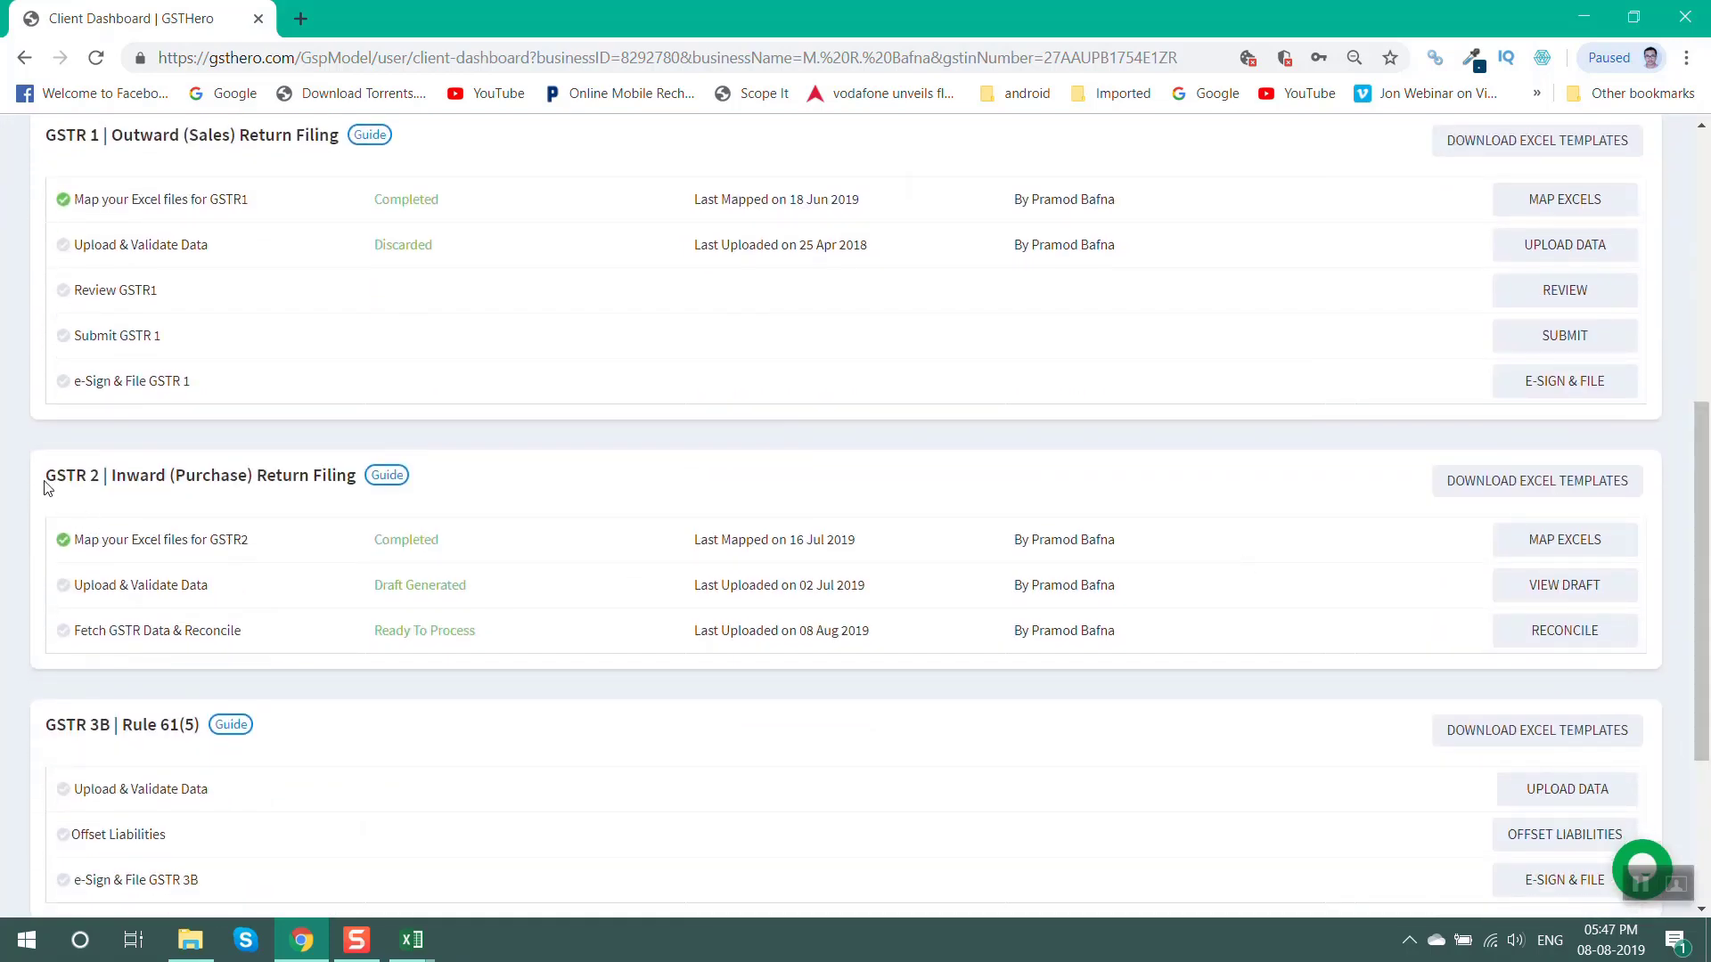
drag(46, 479, 140, 475)
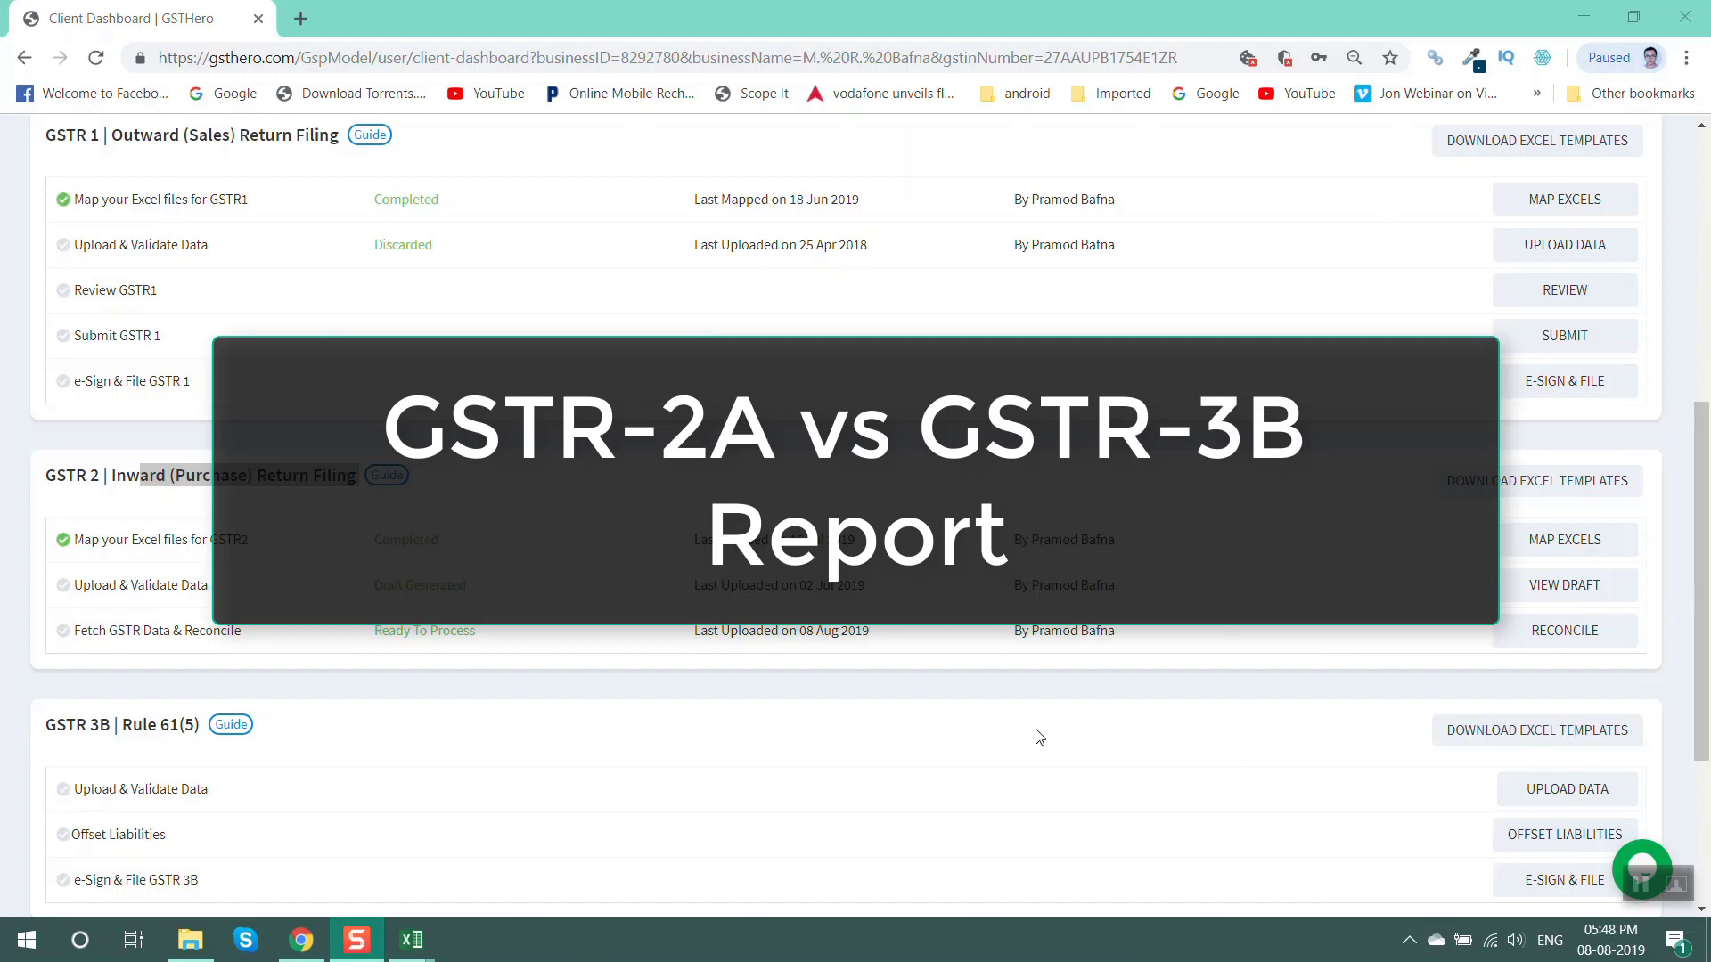
scroll(1039, 736, up, 7)
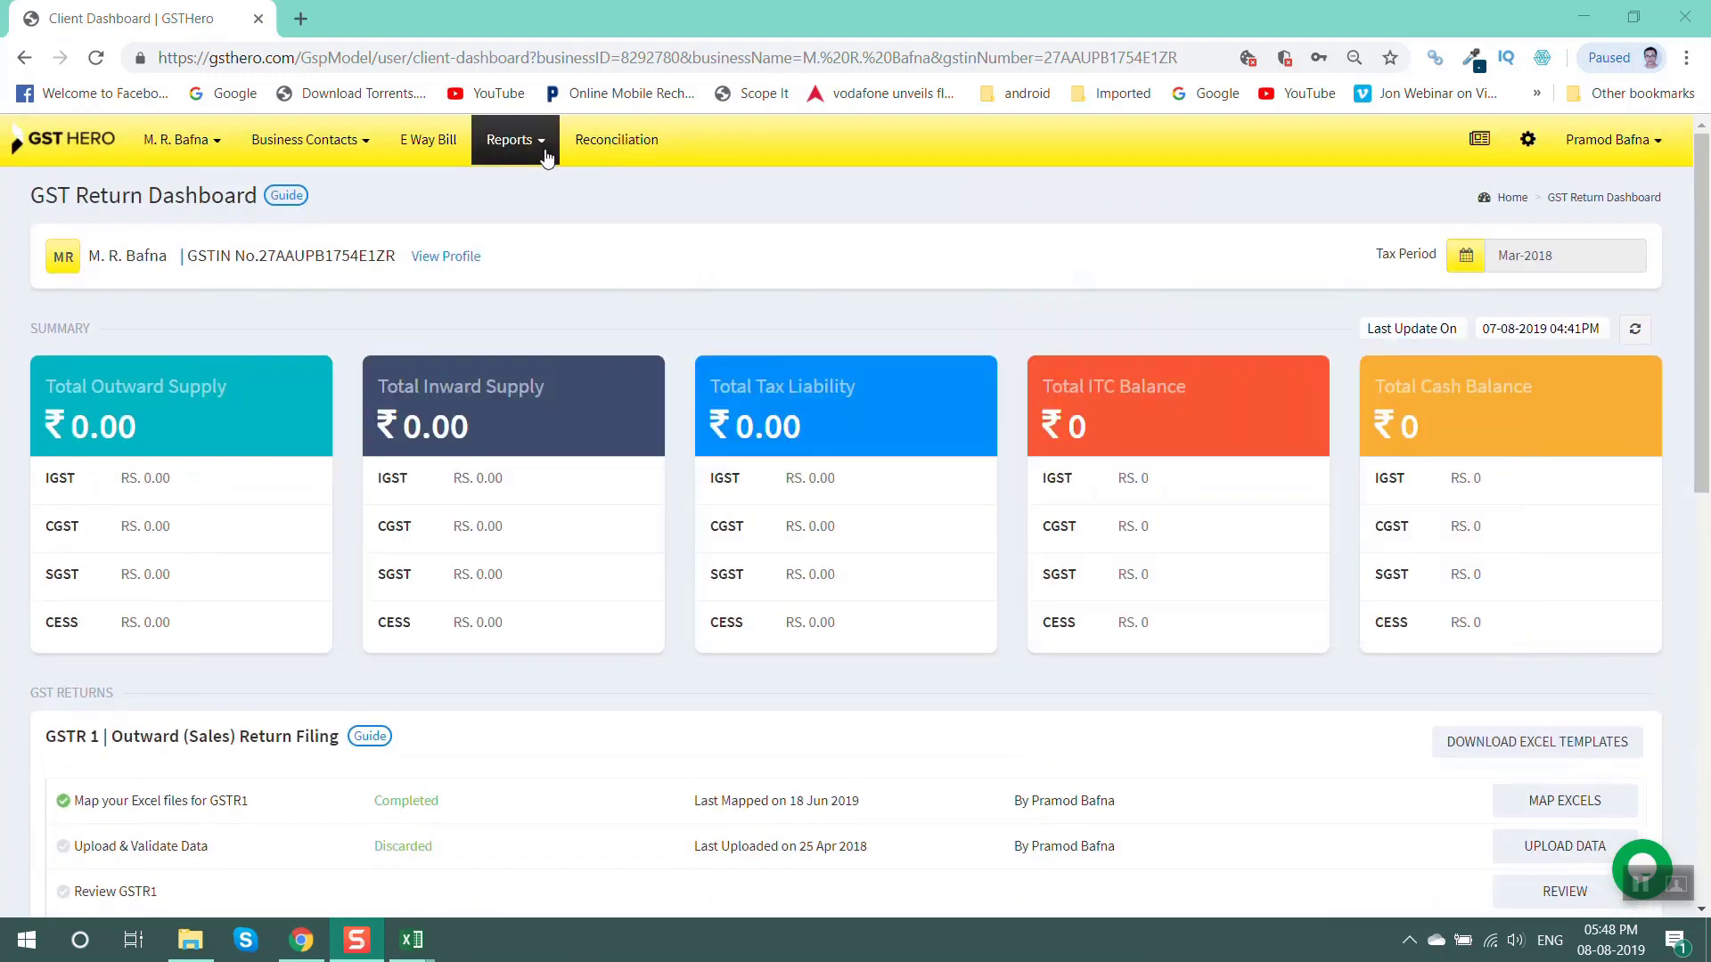
Open the GSTR 2A & GSTR 3B comparison report and set its financial year to 2017-18
click(543, 154)
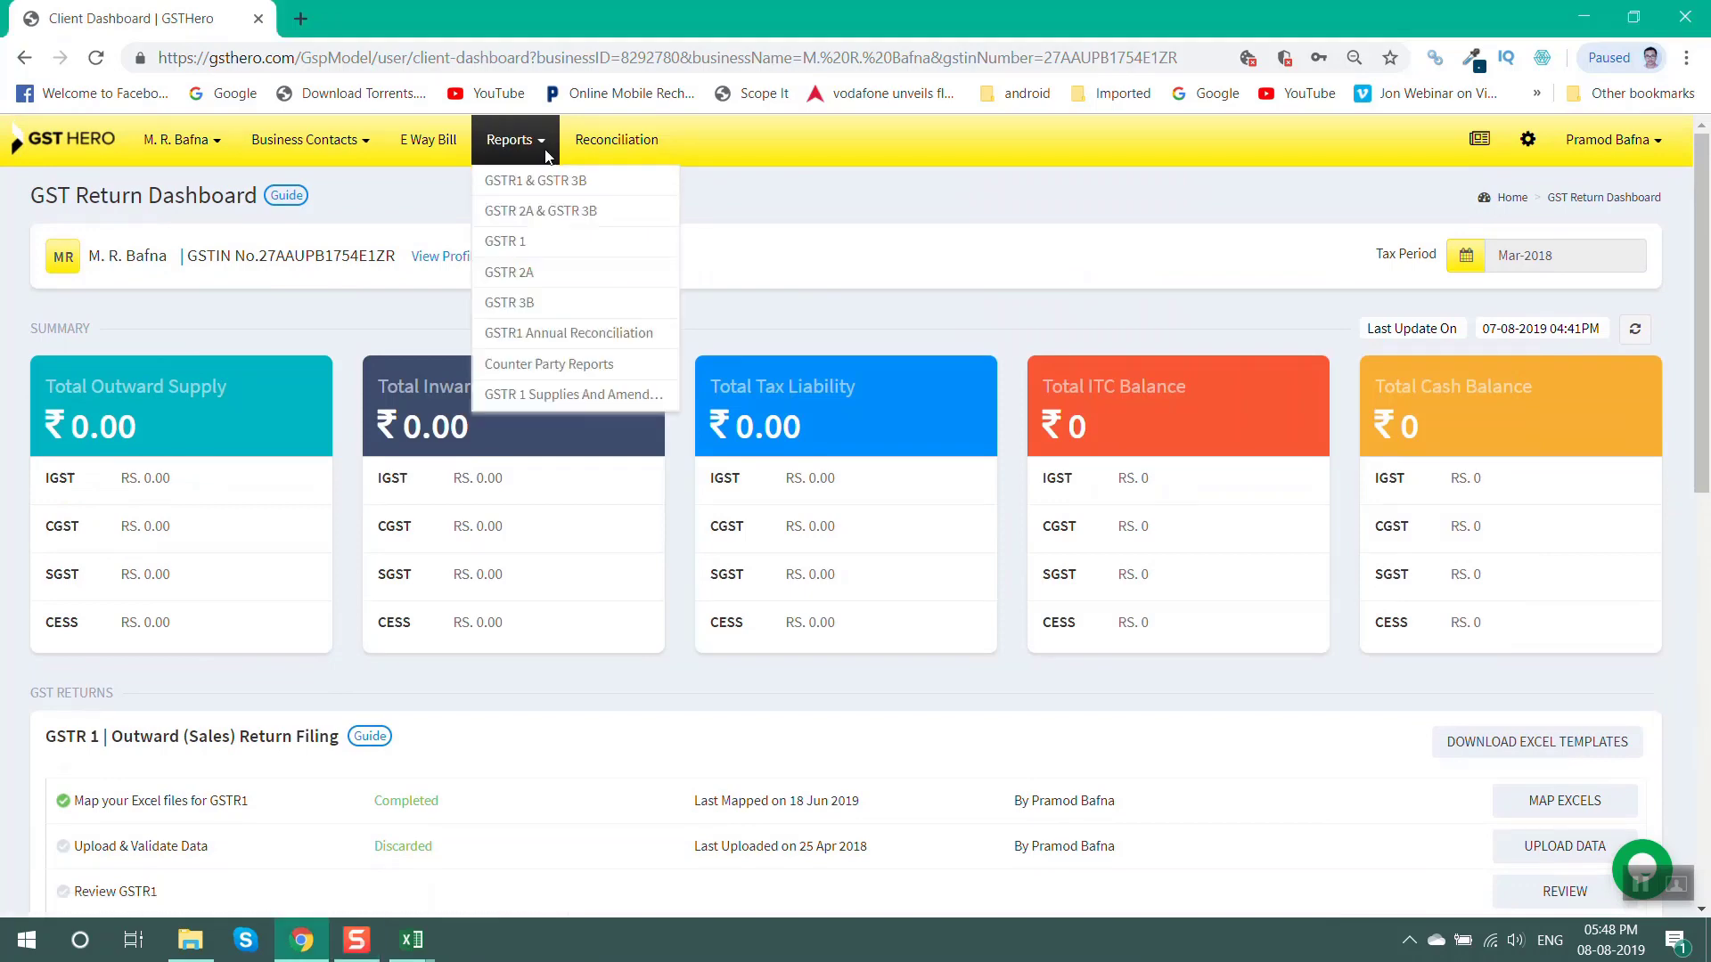
click(535, 215)
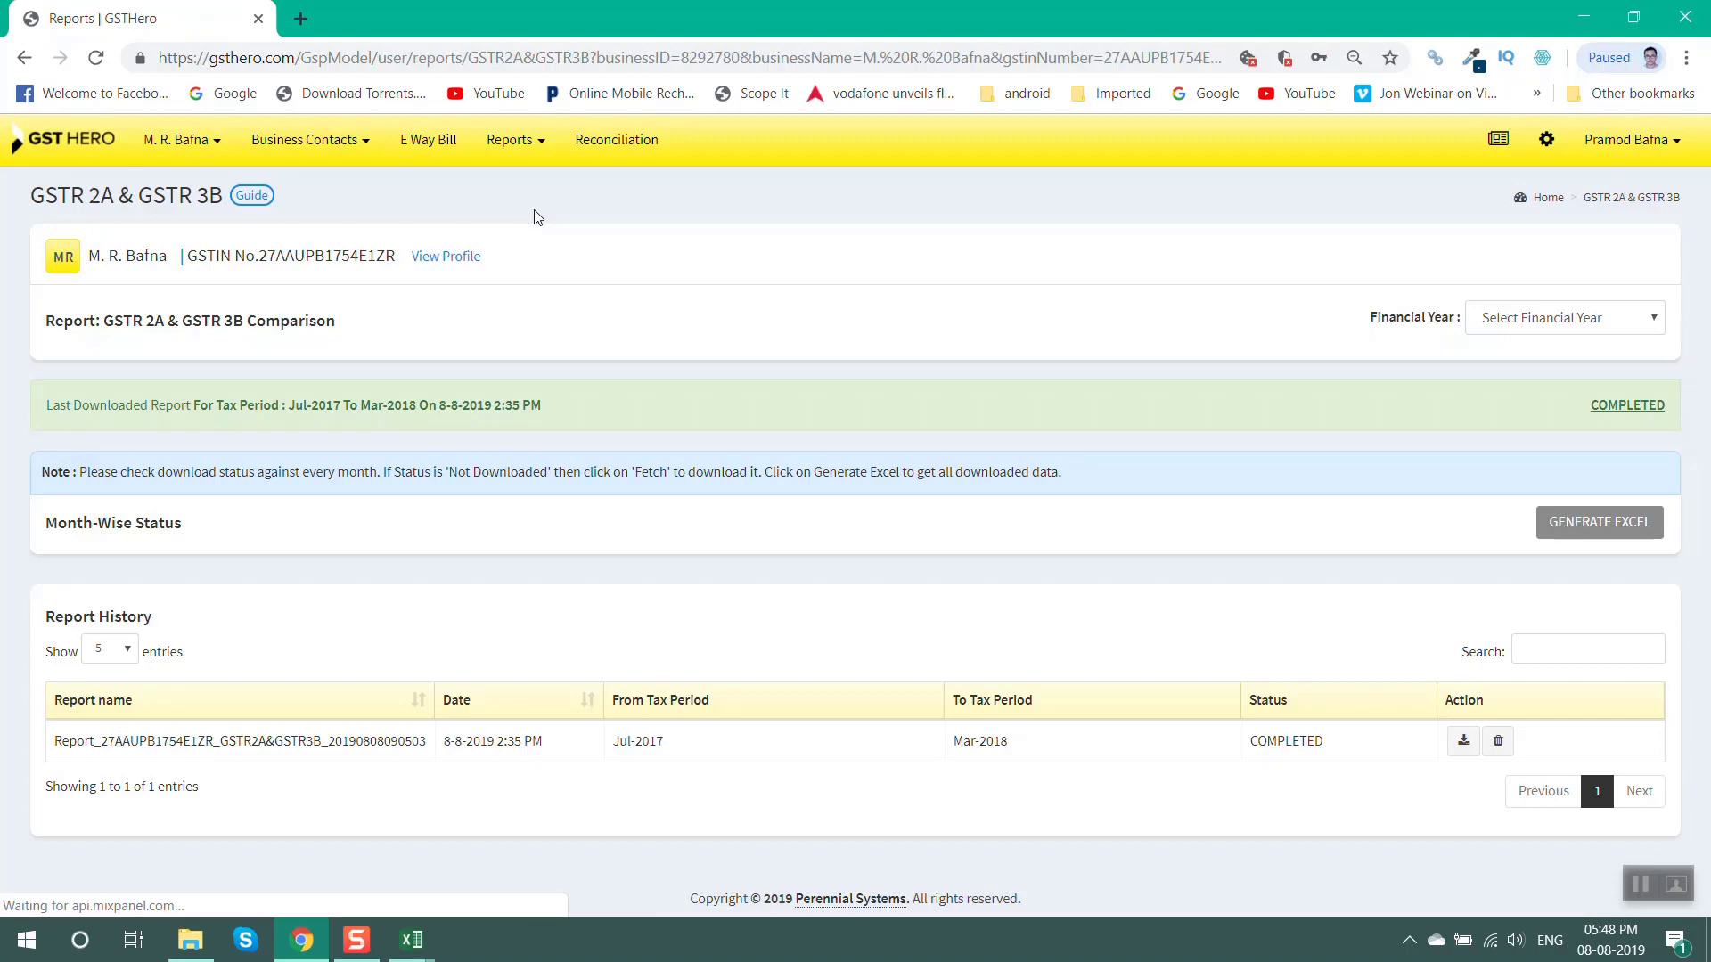
click(1543, 321)
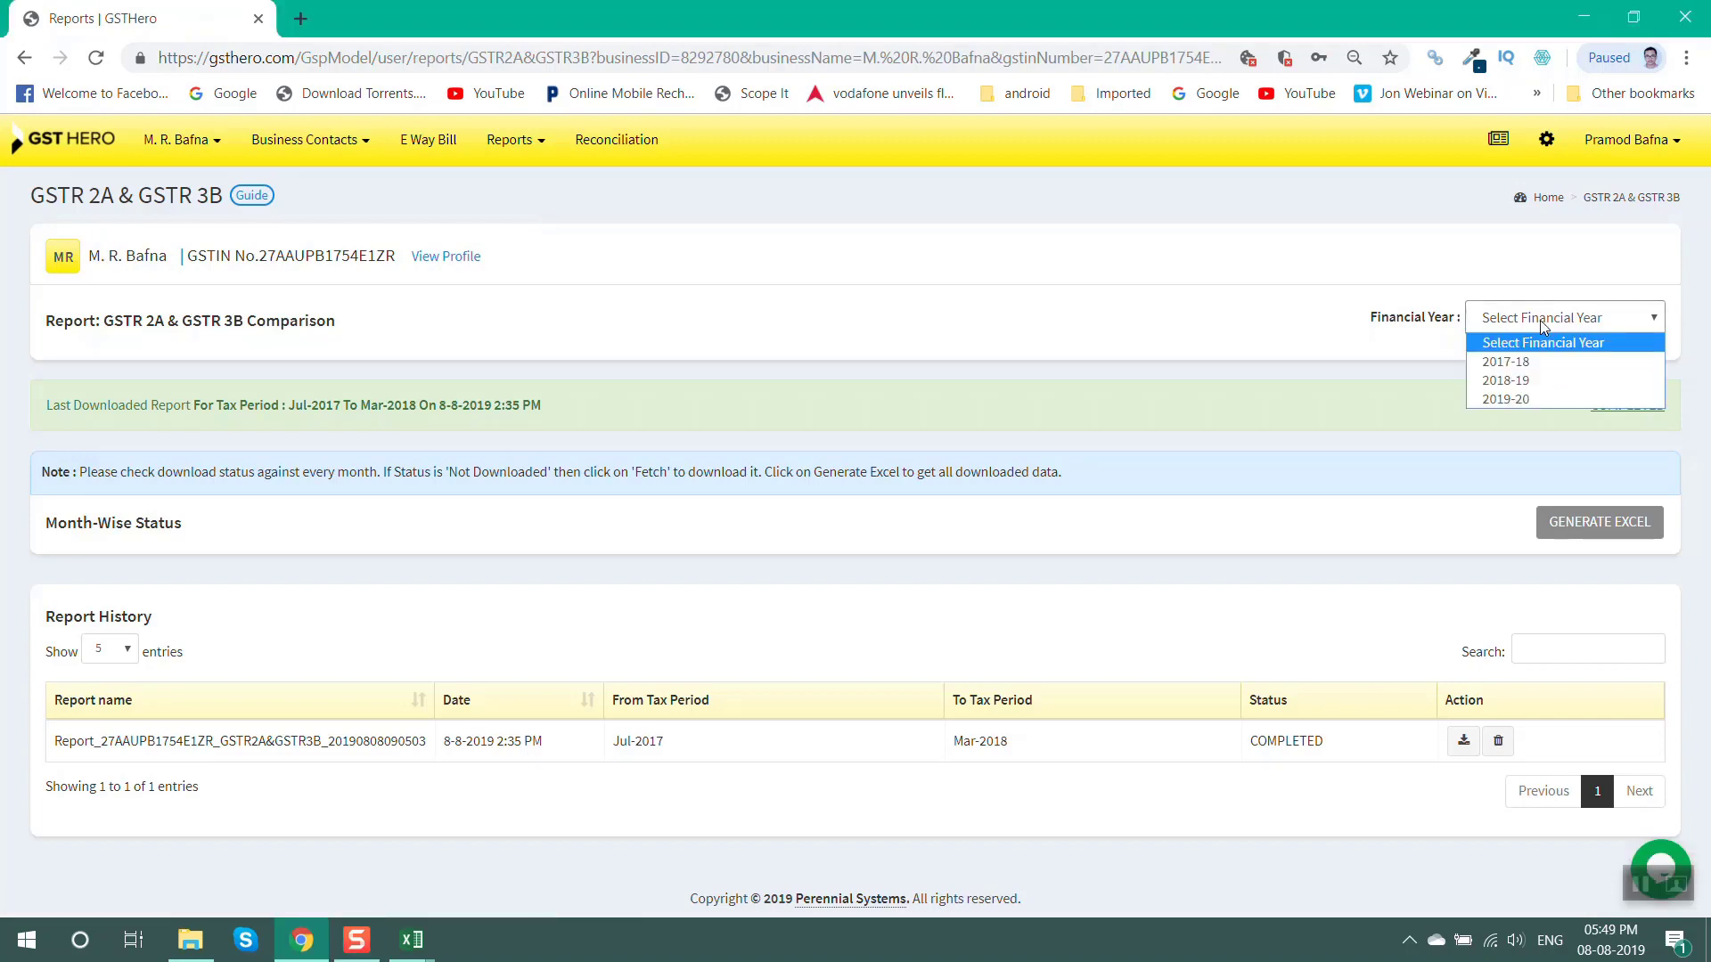
click(1506, 361)
Review the month-wise download status and download the Jul-2017 to Mar-2018 comparison report from the report history
scroll(1505, 371, down, 2)
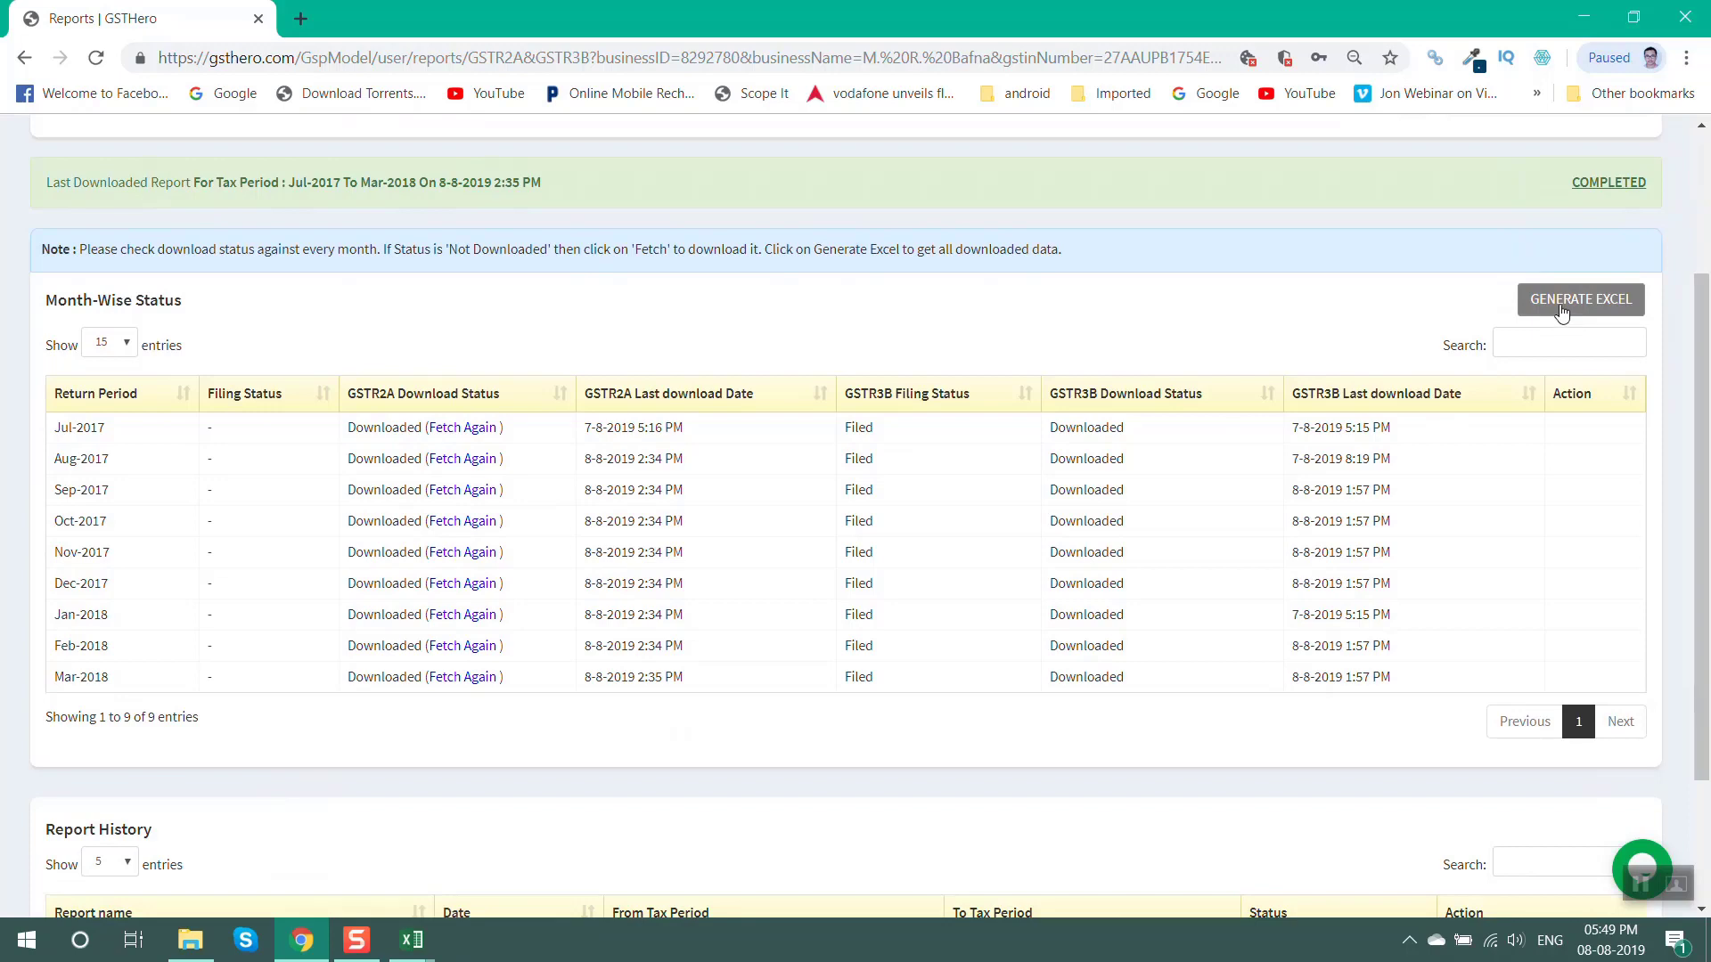
scroll(1561, 312, down, 2)
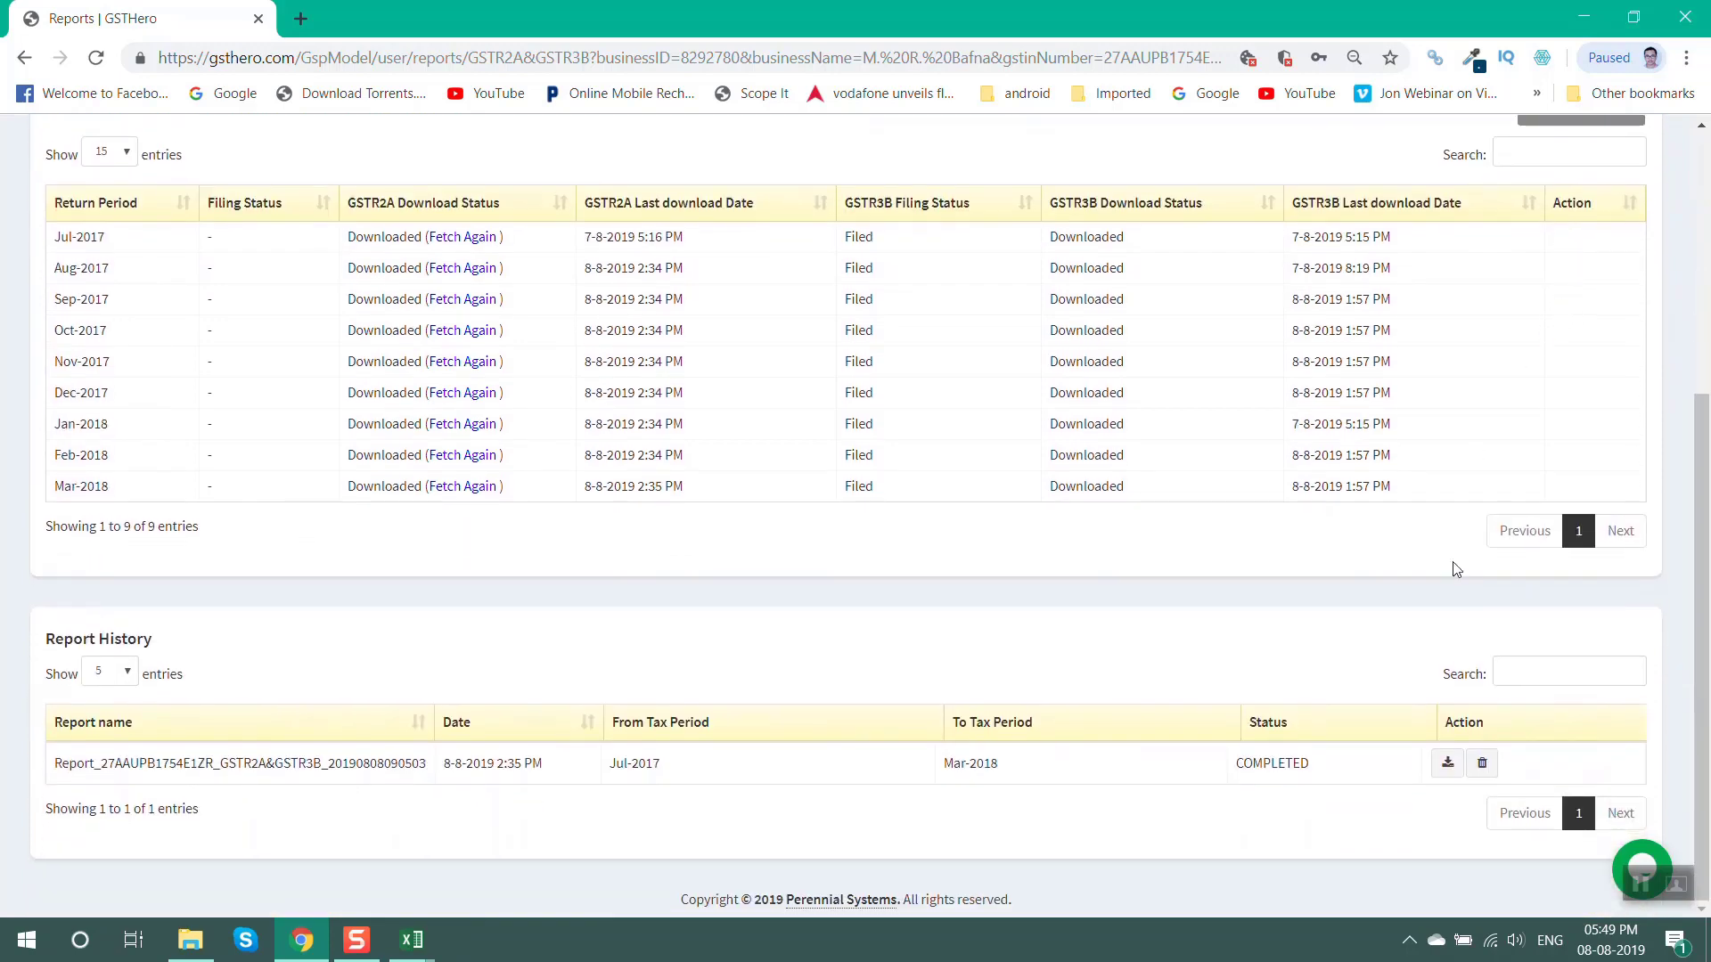
click(1450, 763)
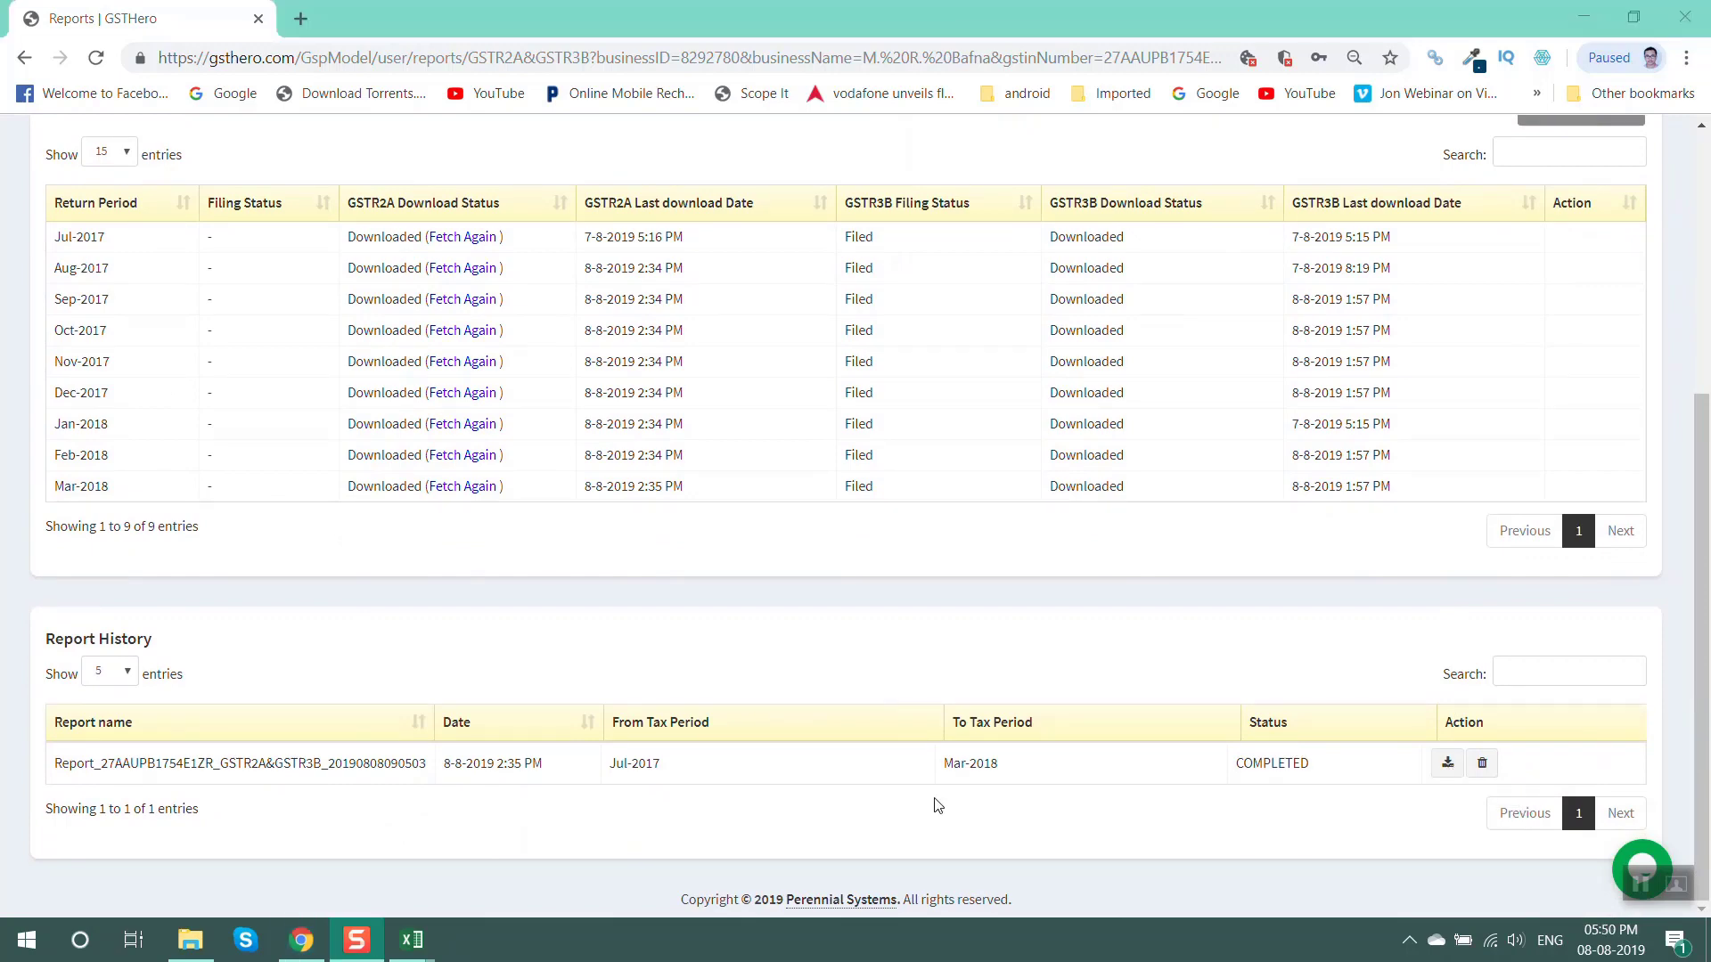
Switch to the GSTR 9 folder in File Explorer and open the 03. Report workbook comparing GSTR2A and GSTR3B
click(190, 940)
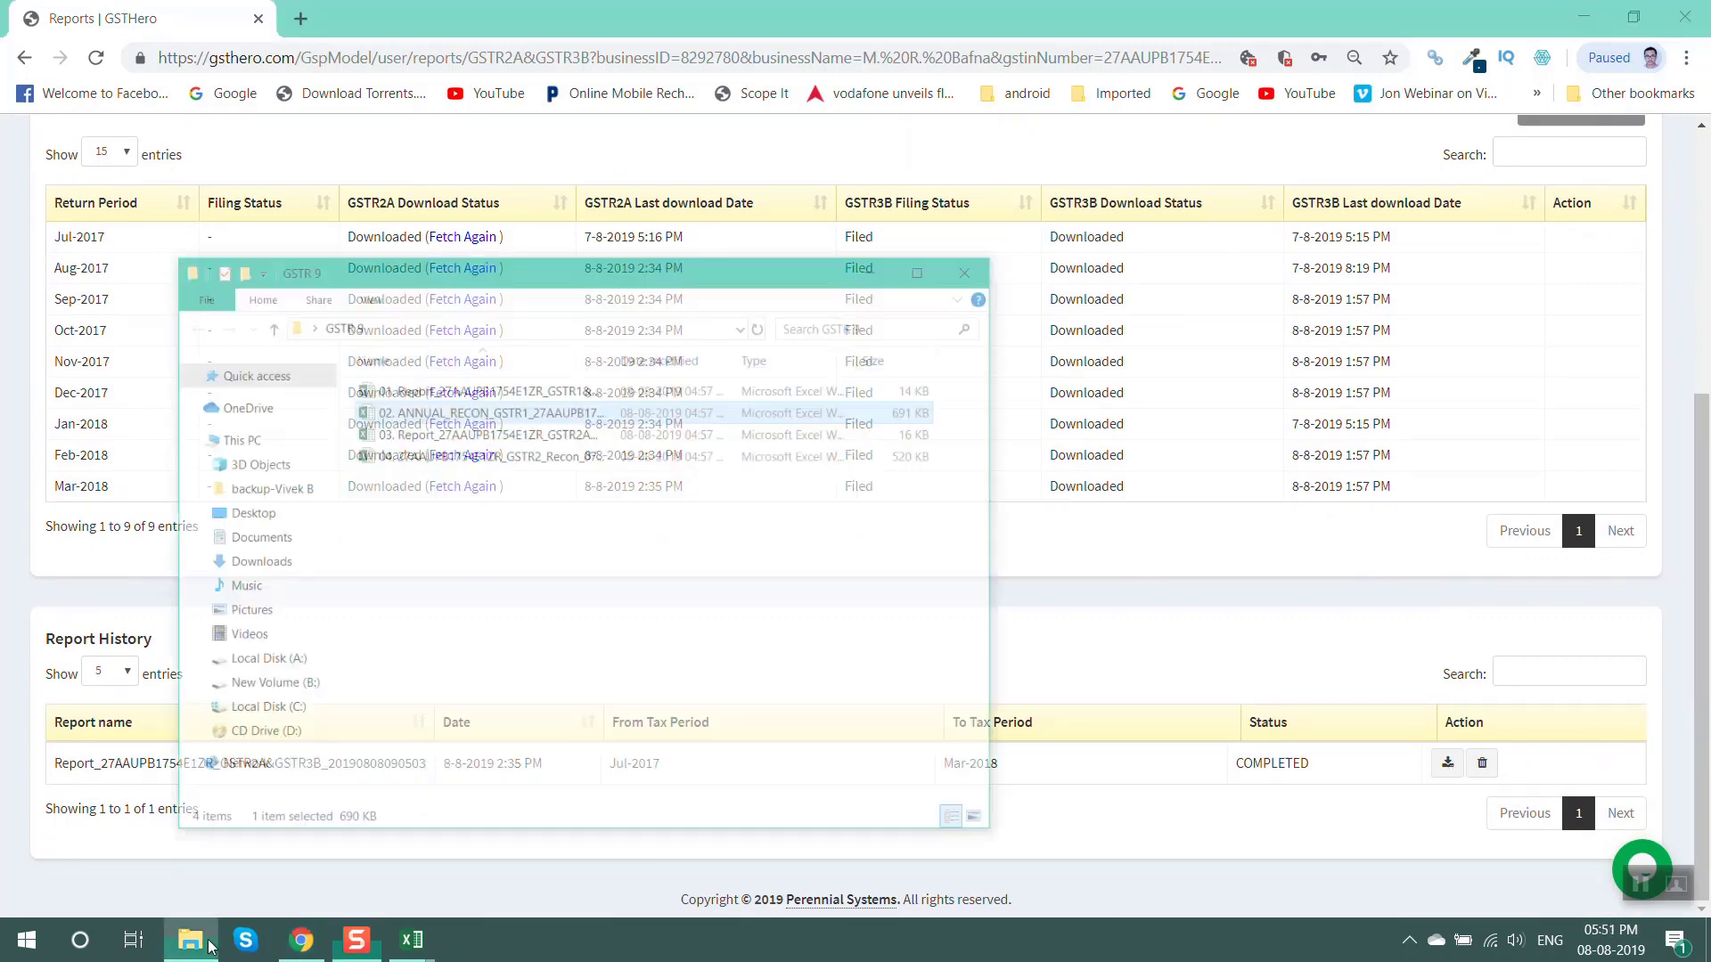
click(537, 521)
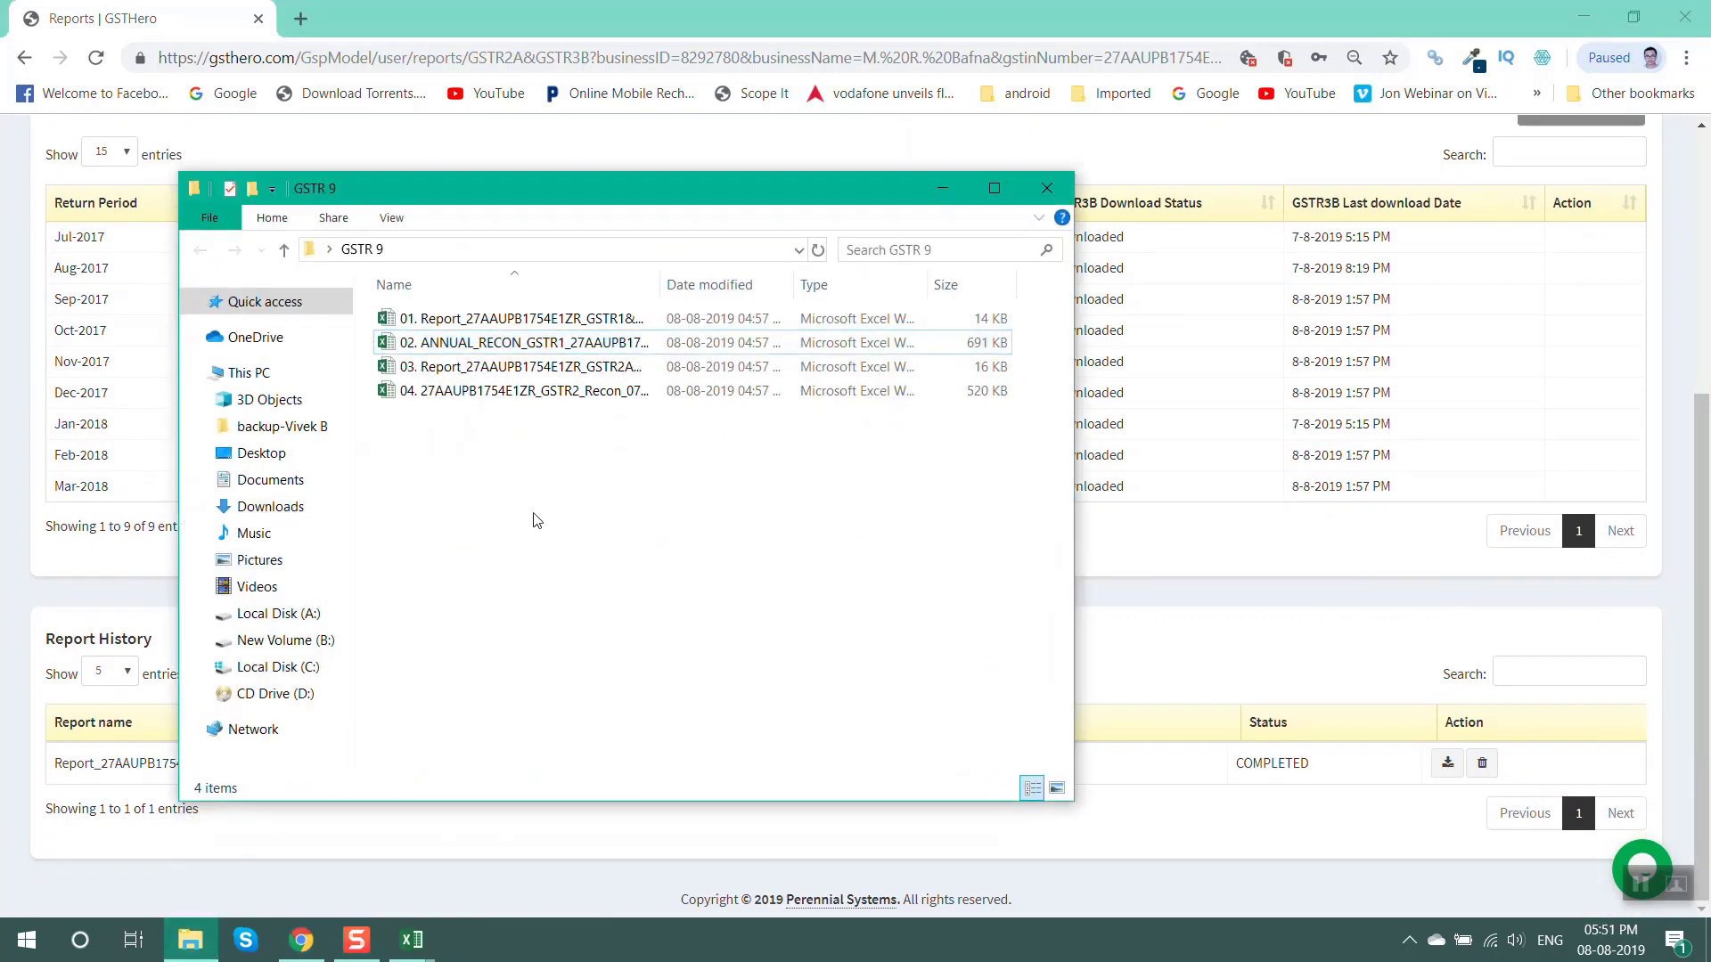
double_click(548, 367)
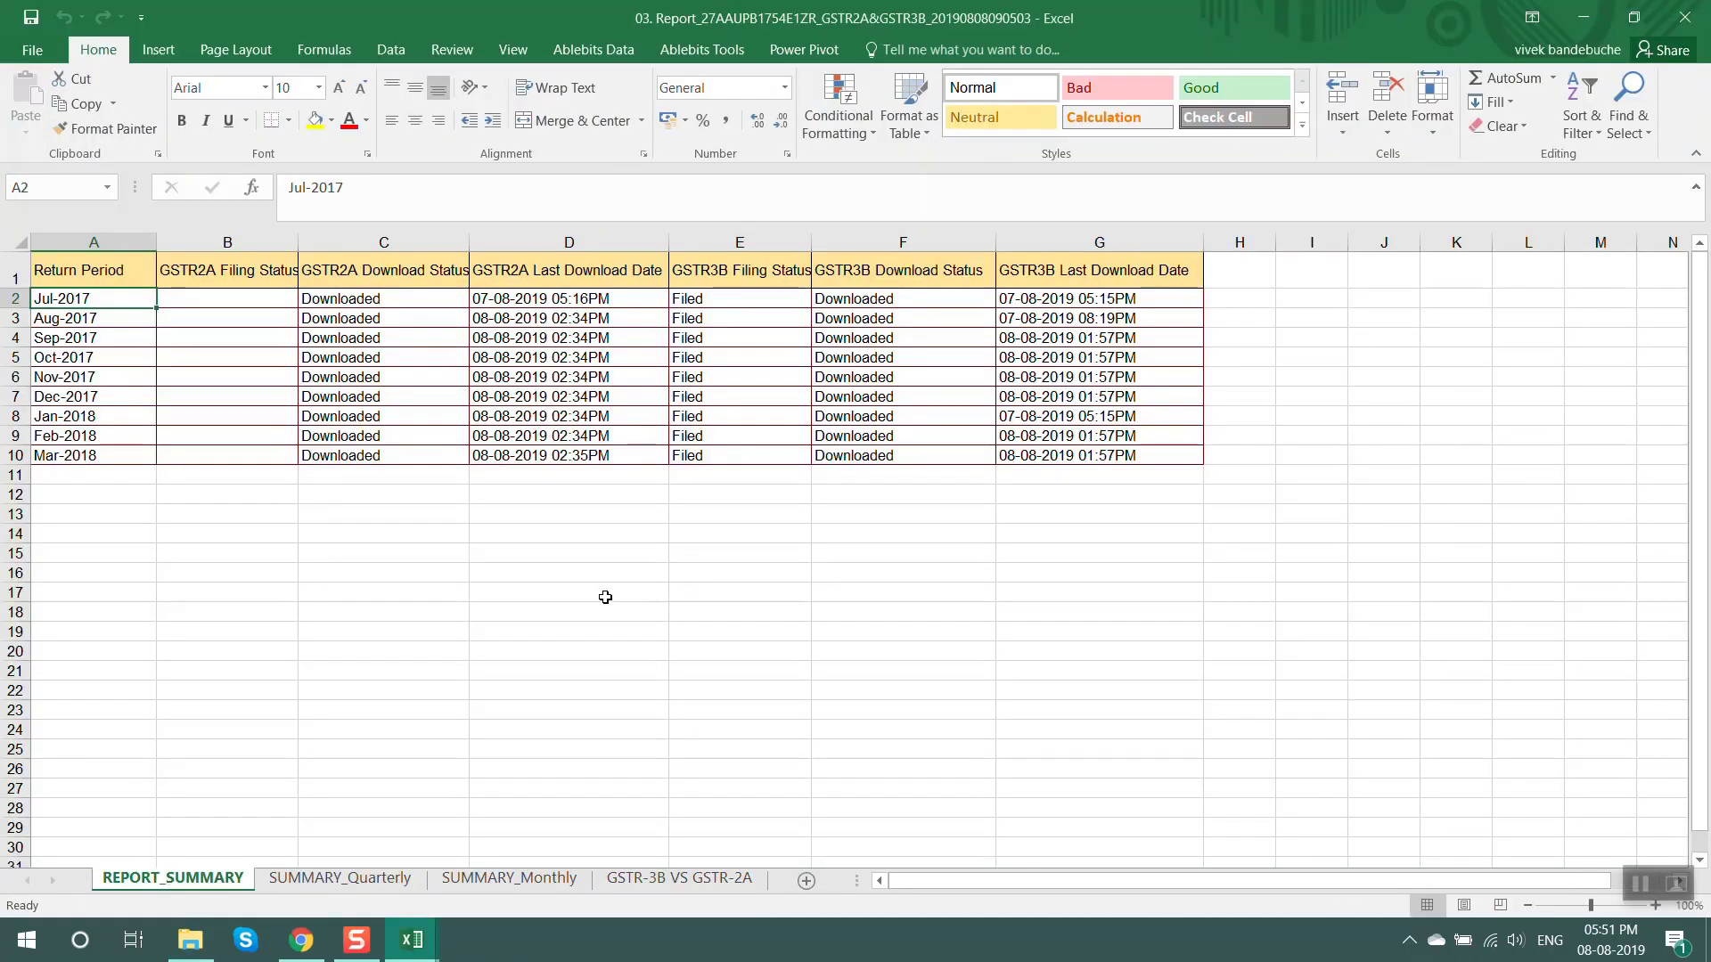
Examine the report summary, the quarterly summary and the GSTR-3B VS GSTR-2A sheet with its monthly ITC comparison
click(478, 496)
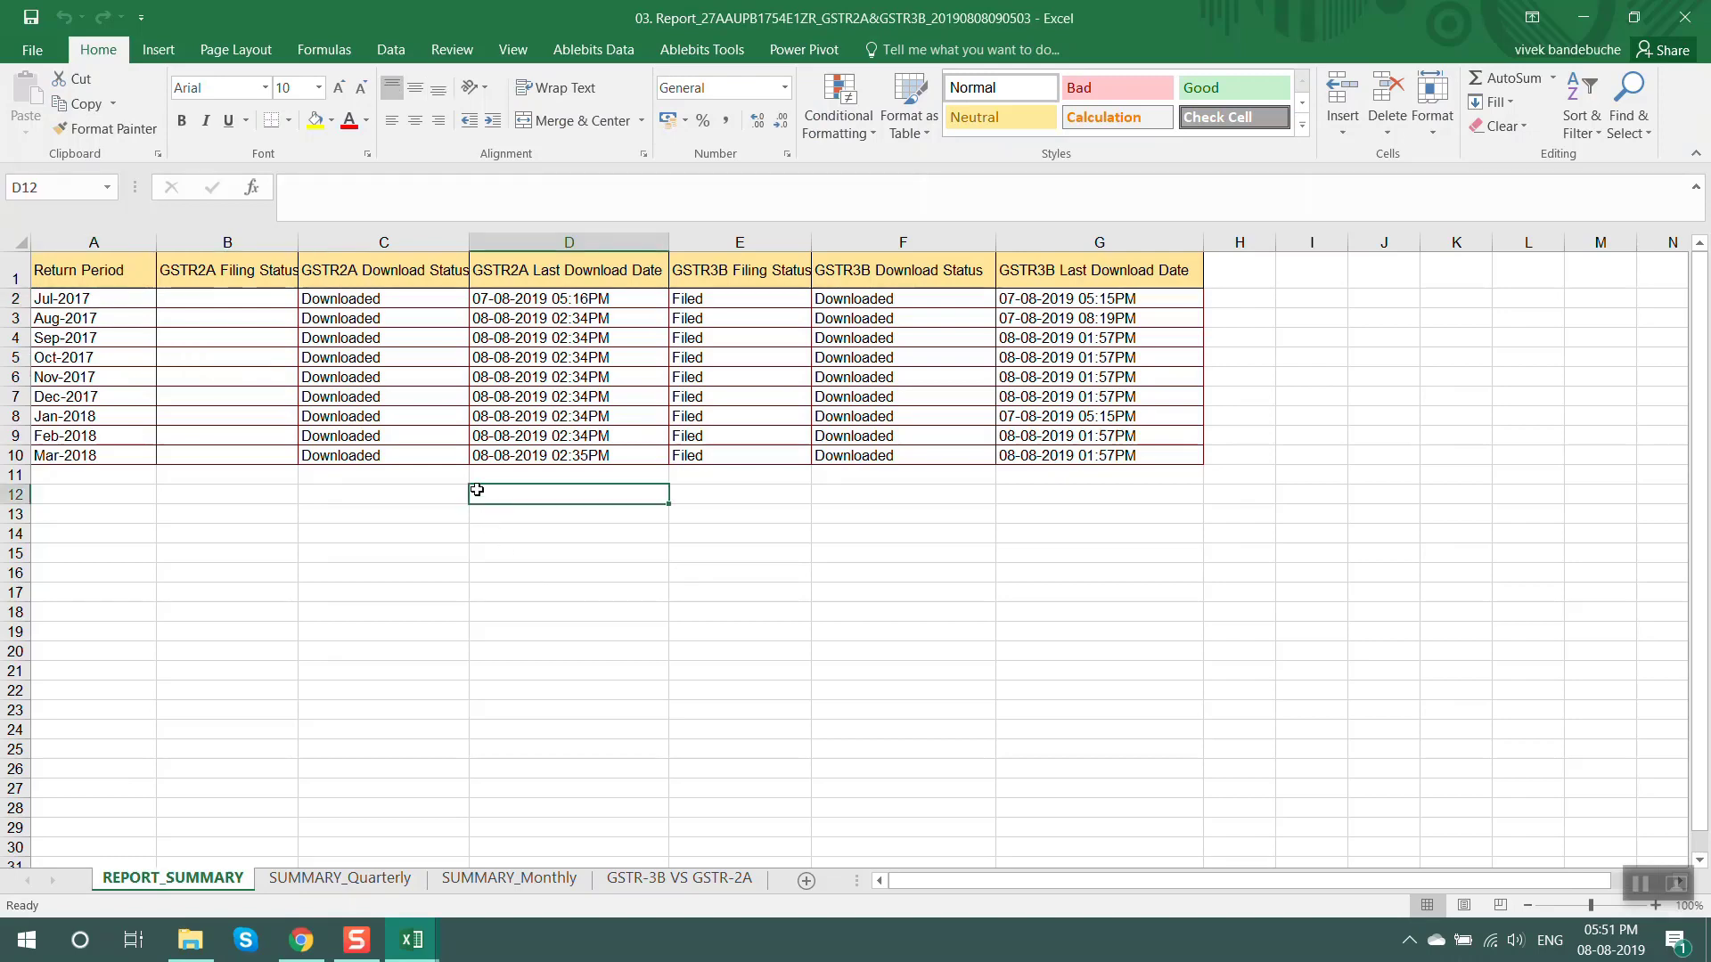
click(365, 880)
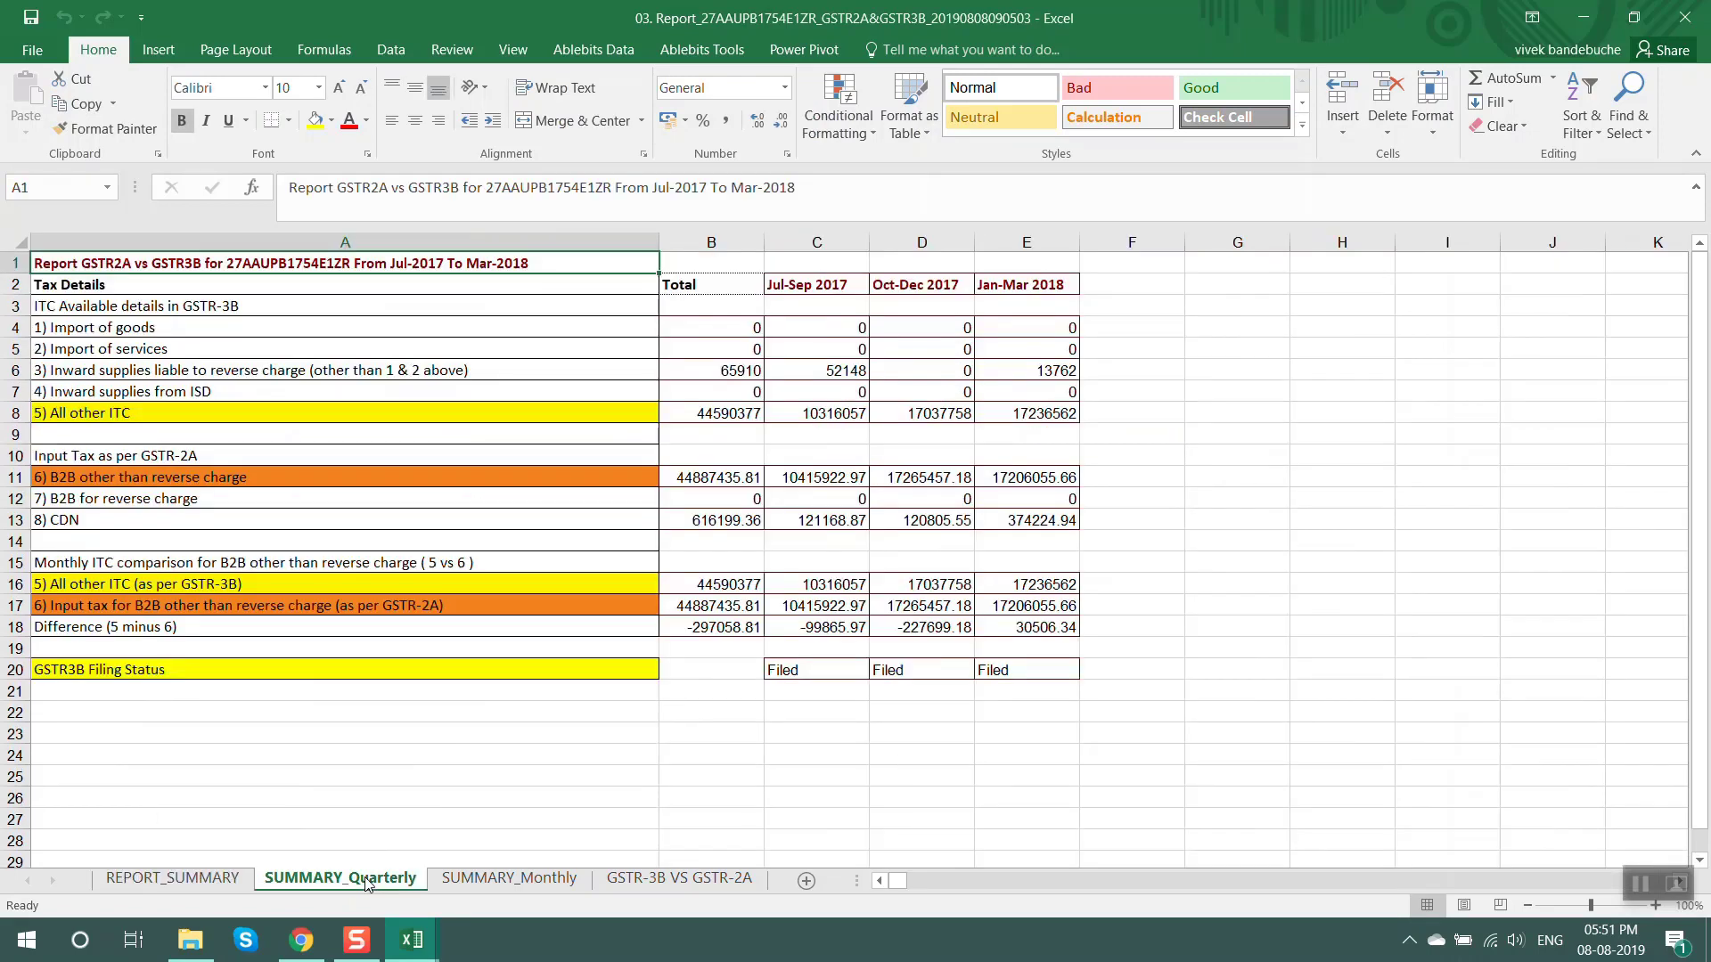
click(503, 880)
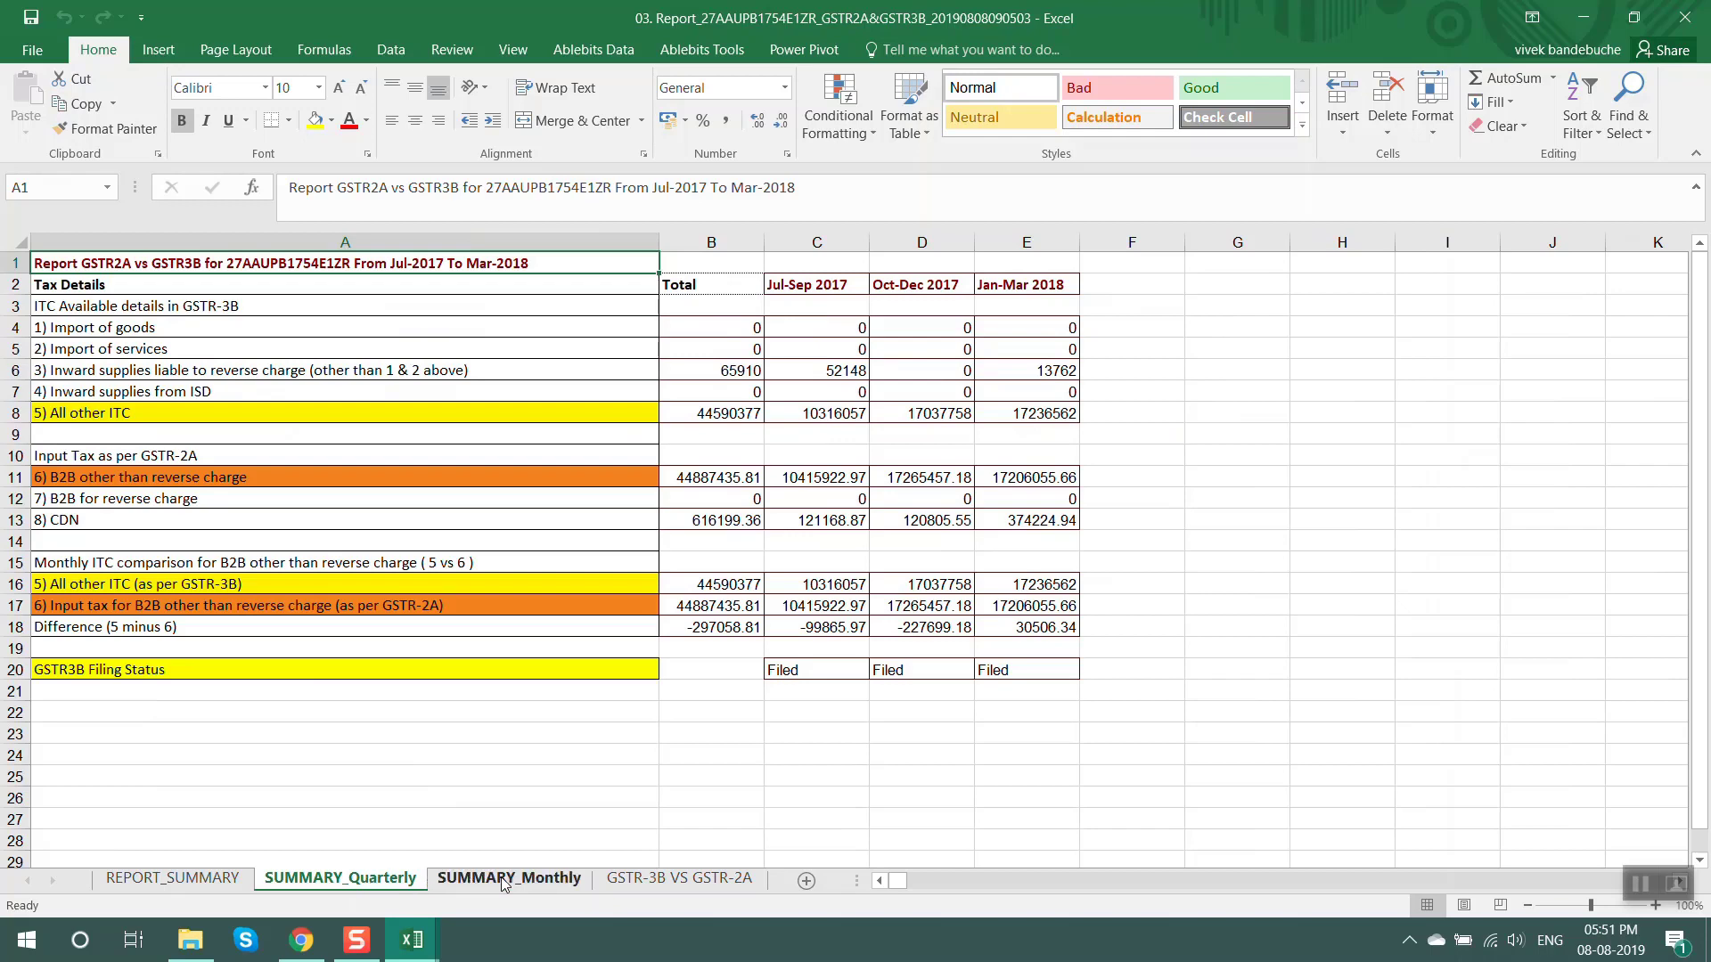
click(675, 880)
click(905, 606)
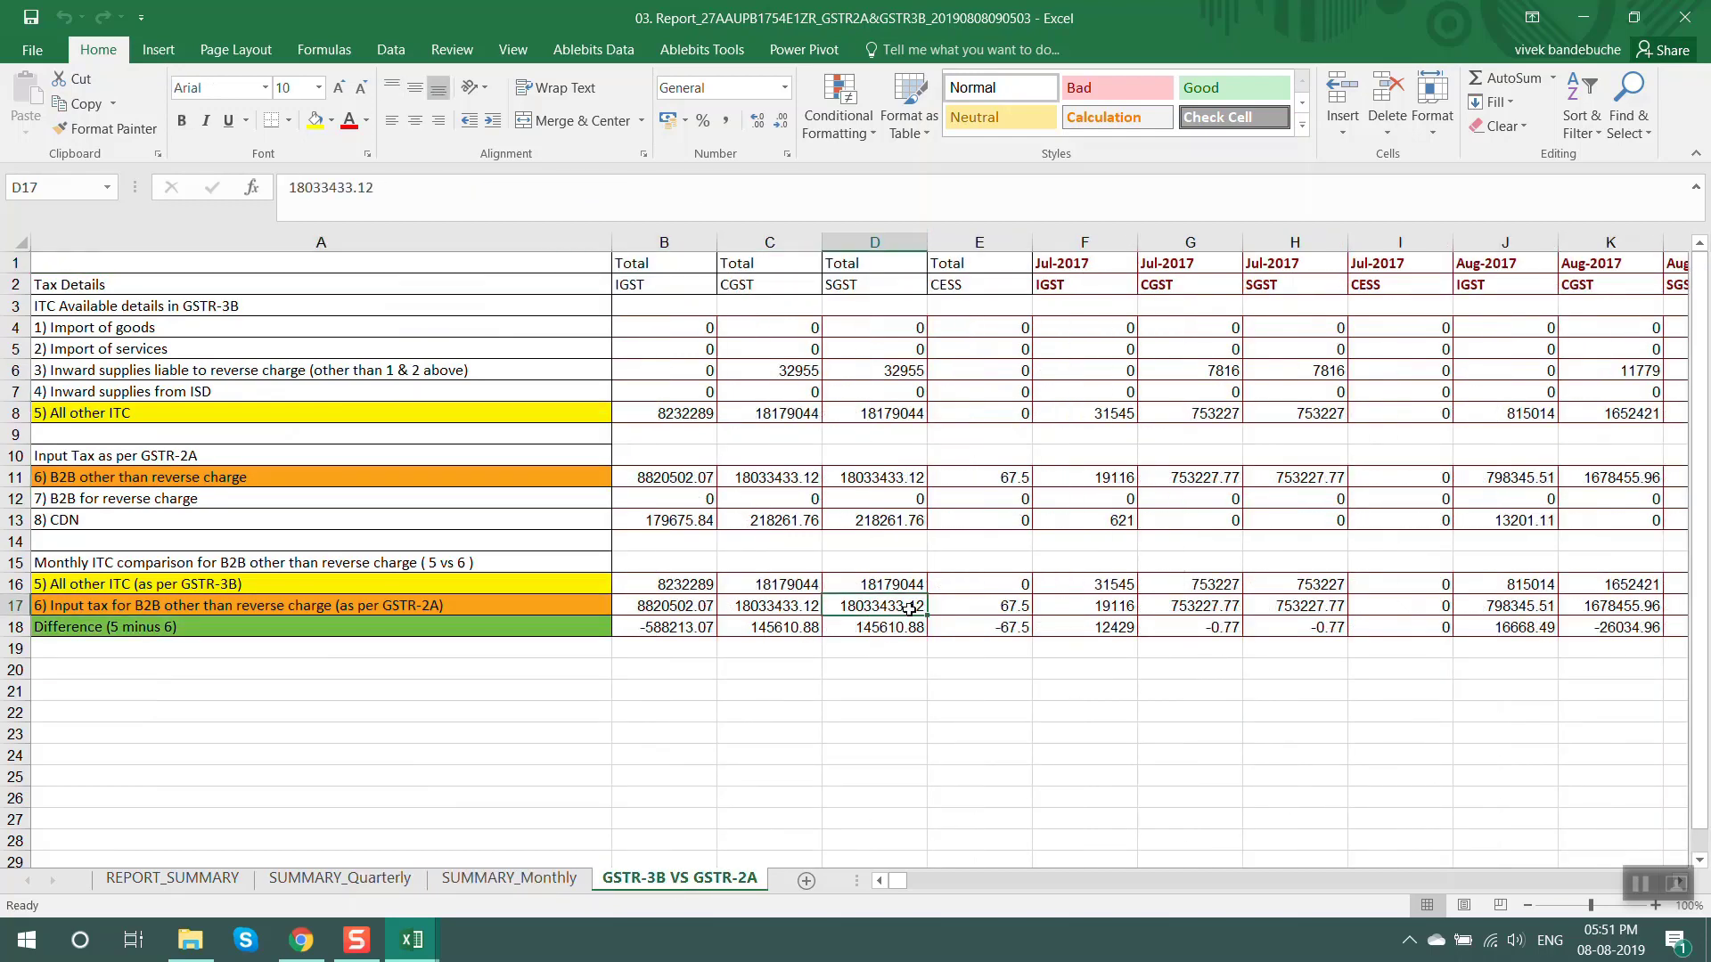
click(1113, 588)
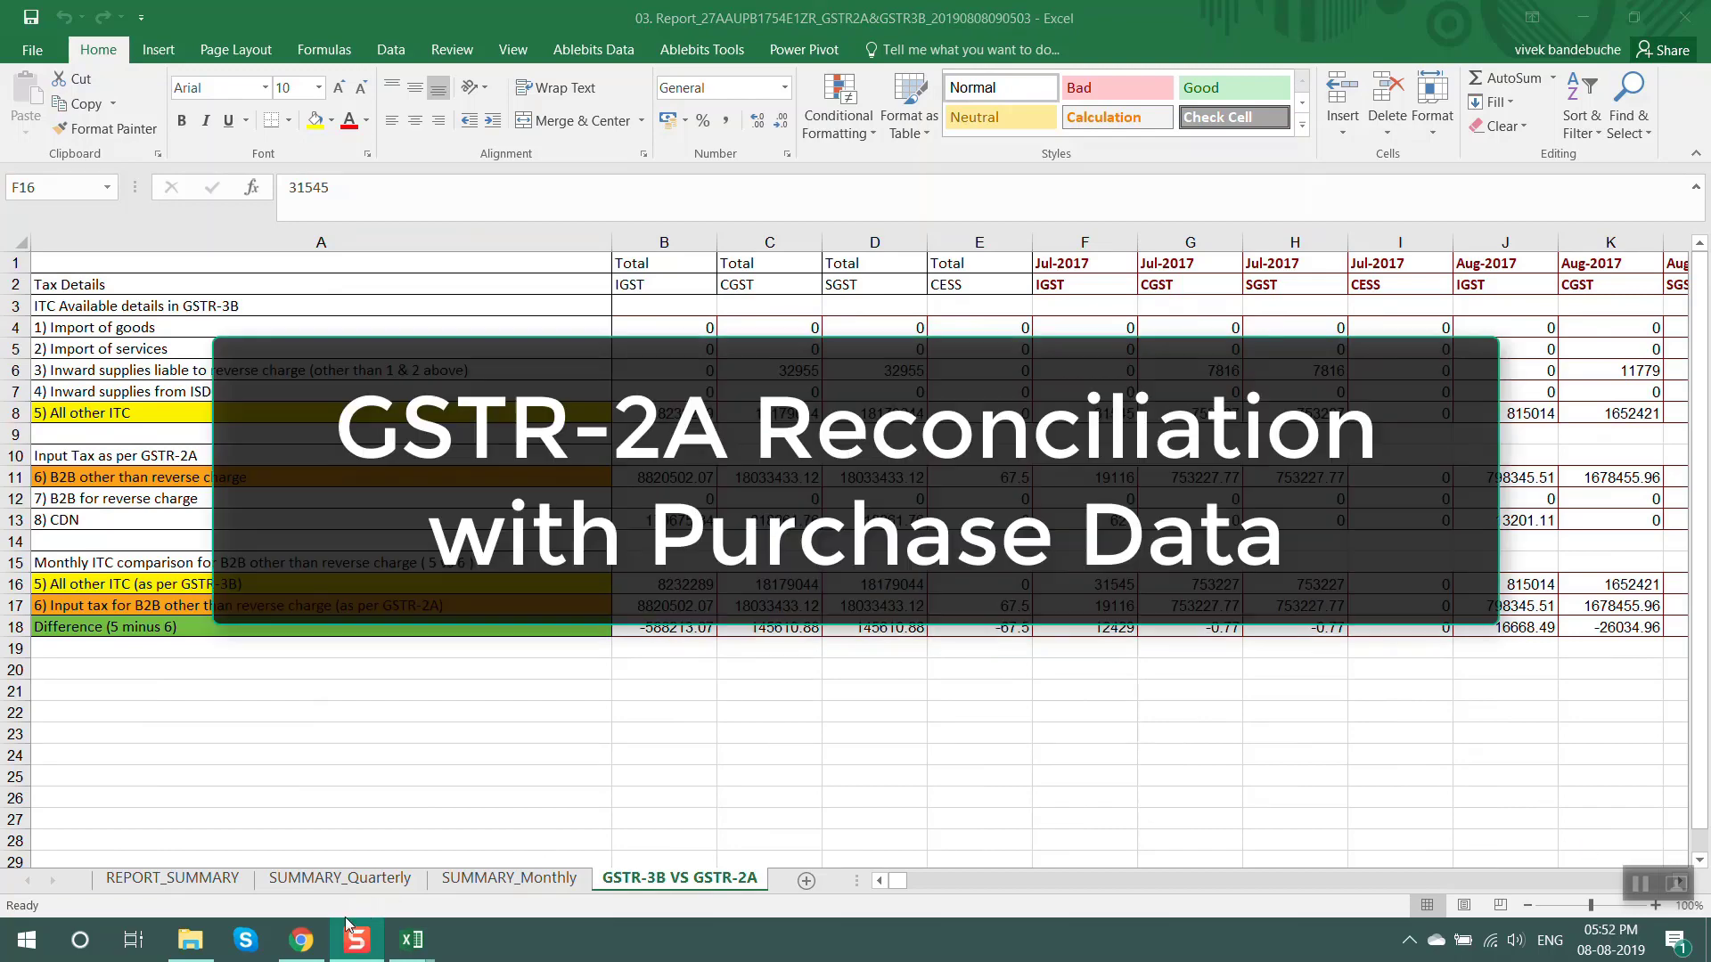
Switch back to GSTHero in the browser and open the Multimonth Reconciliation page
click(301, 940)
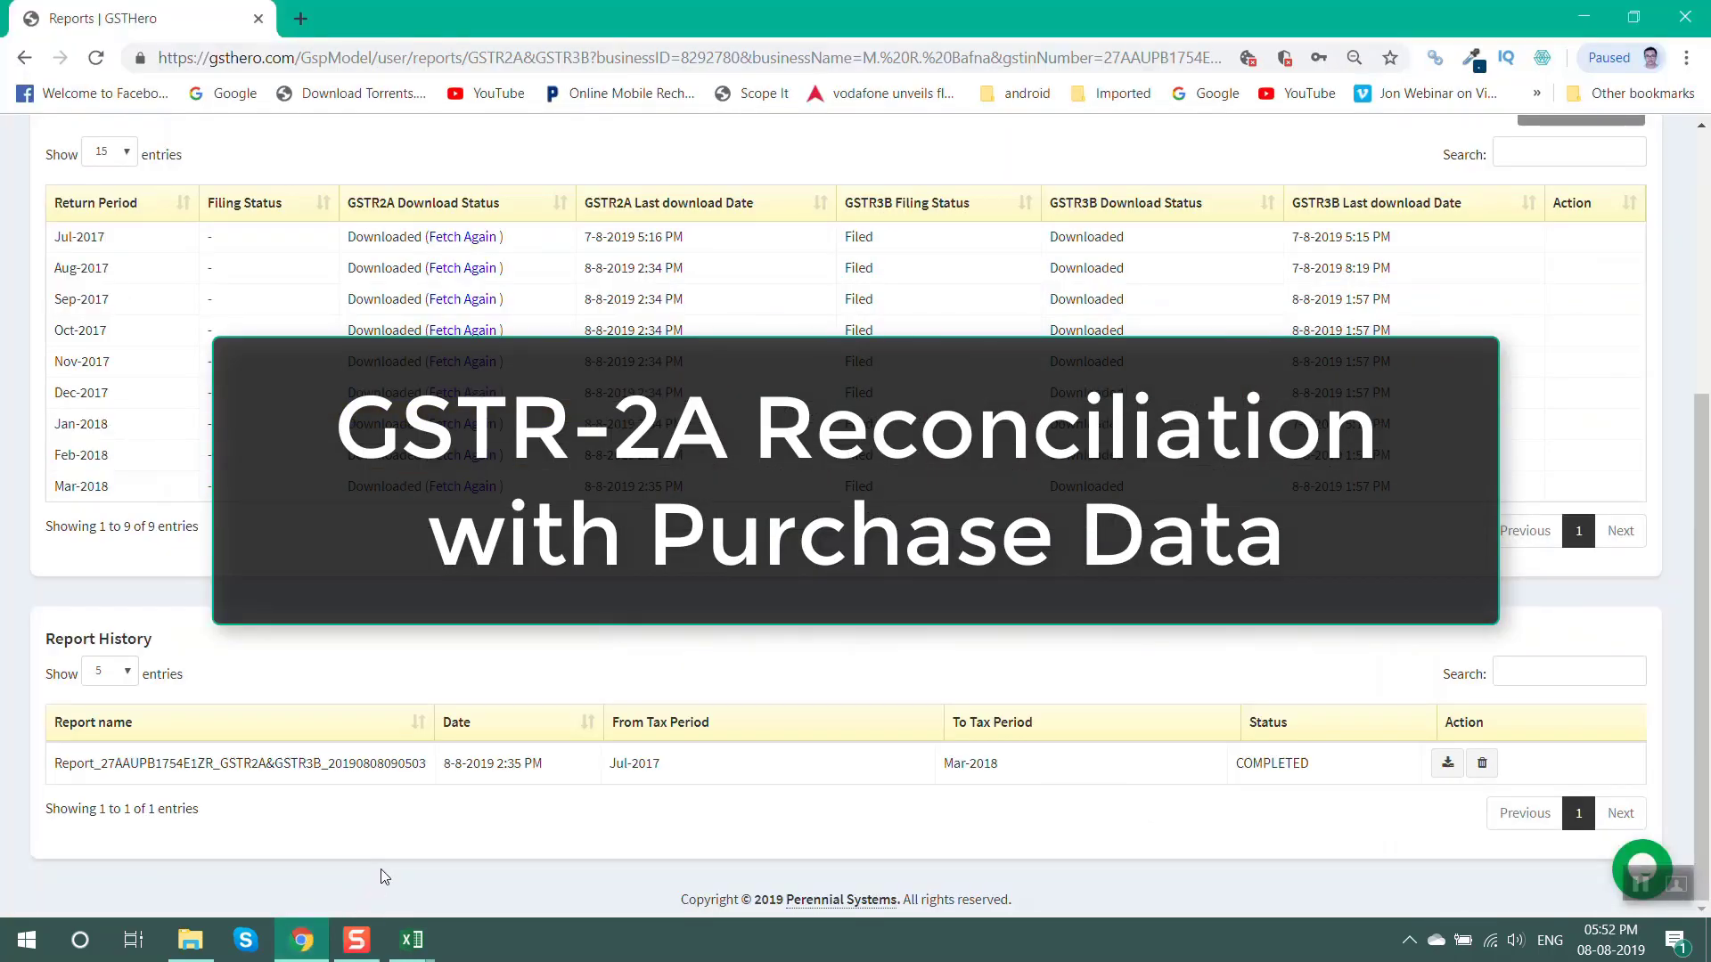
scroll(382, 868, up, 5)
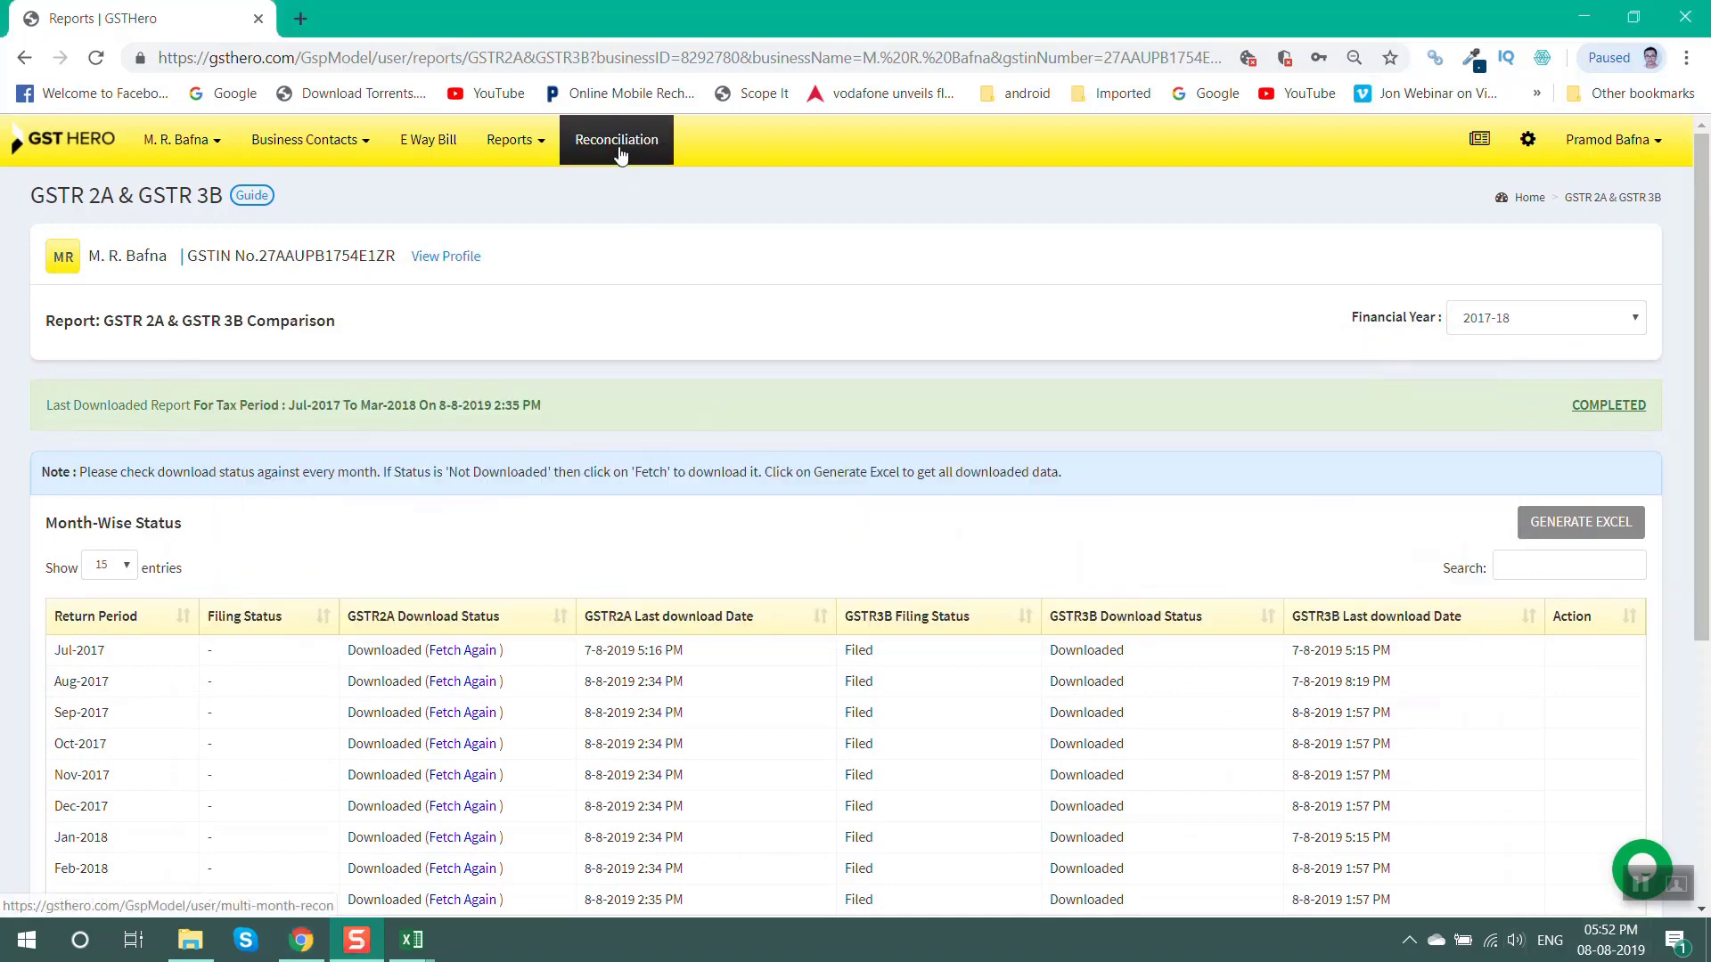
click(621, 153)
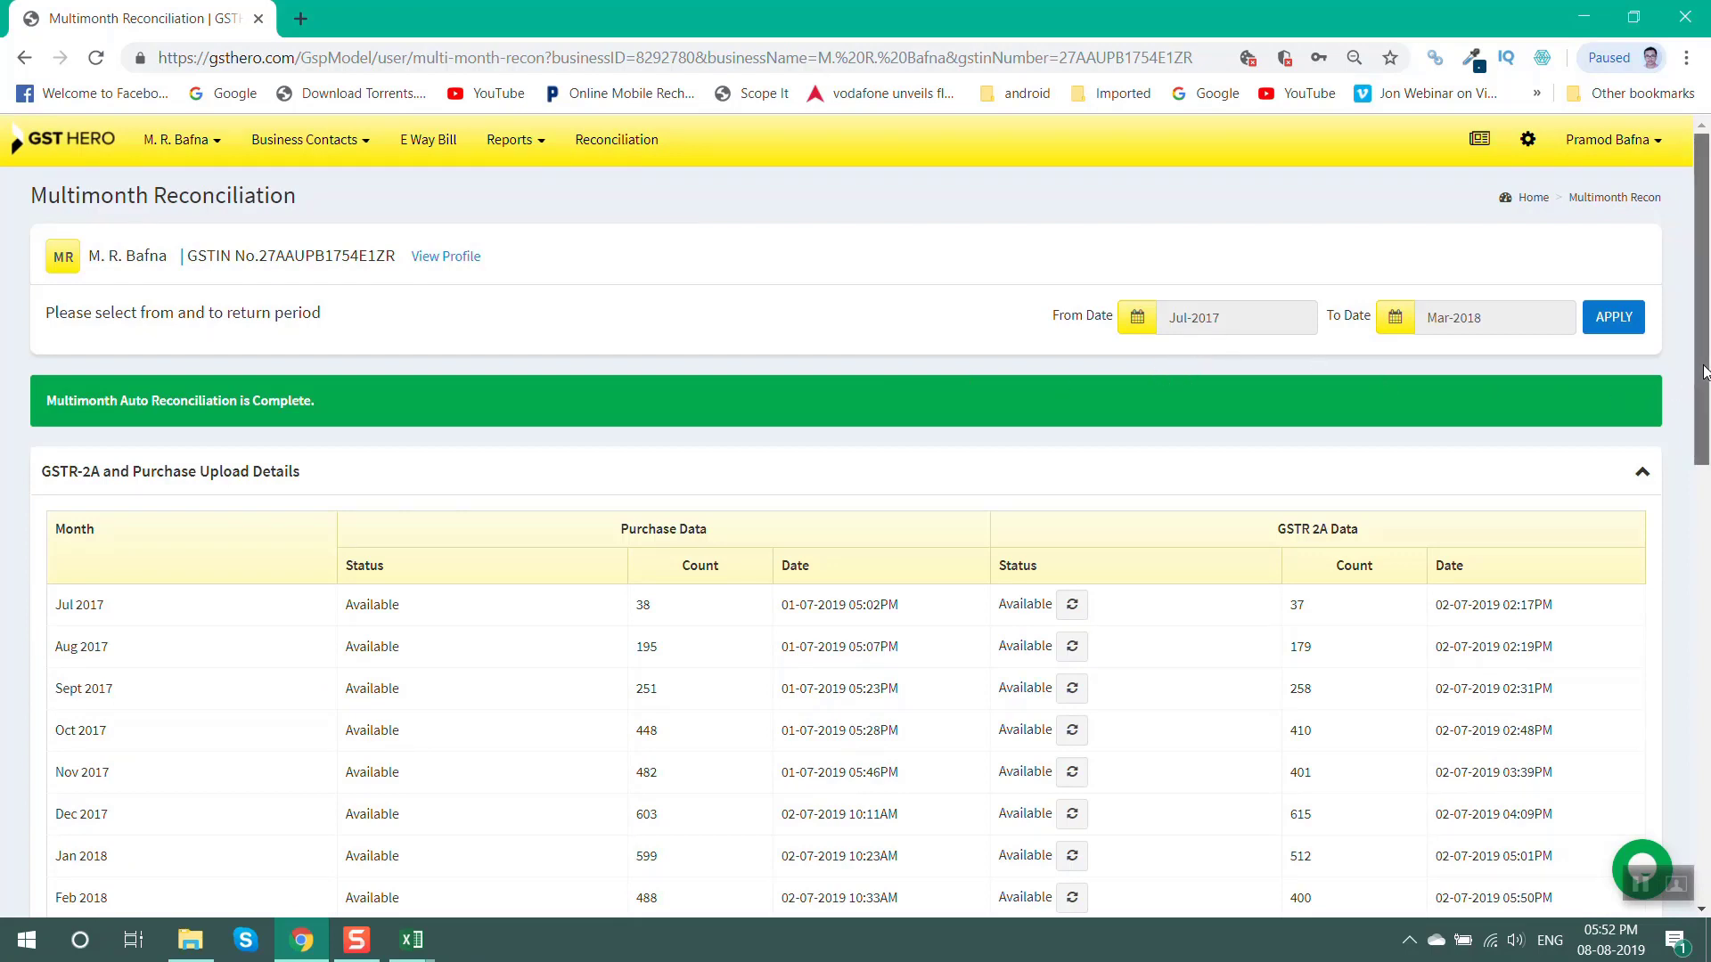
Examine the monthly GSTR-2A and purchase upload details, the auto reconcile configuration and the supplier-wise details
drag(1704, 374, 1705, 426)
scroll(1704, 426, down, 1)
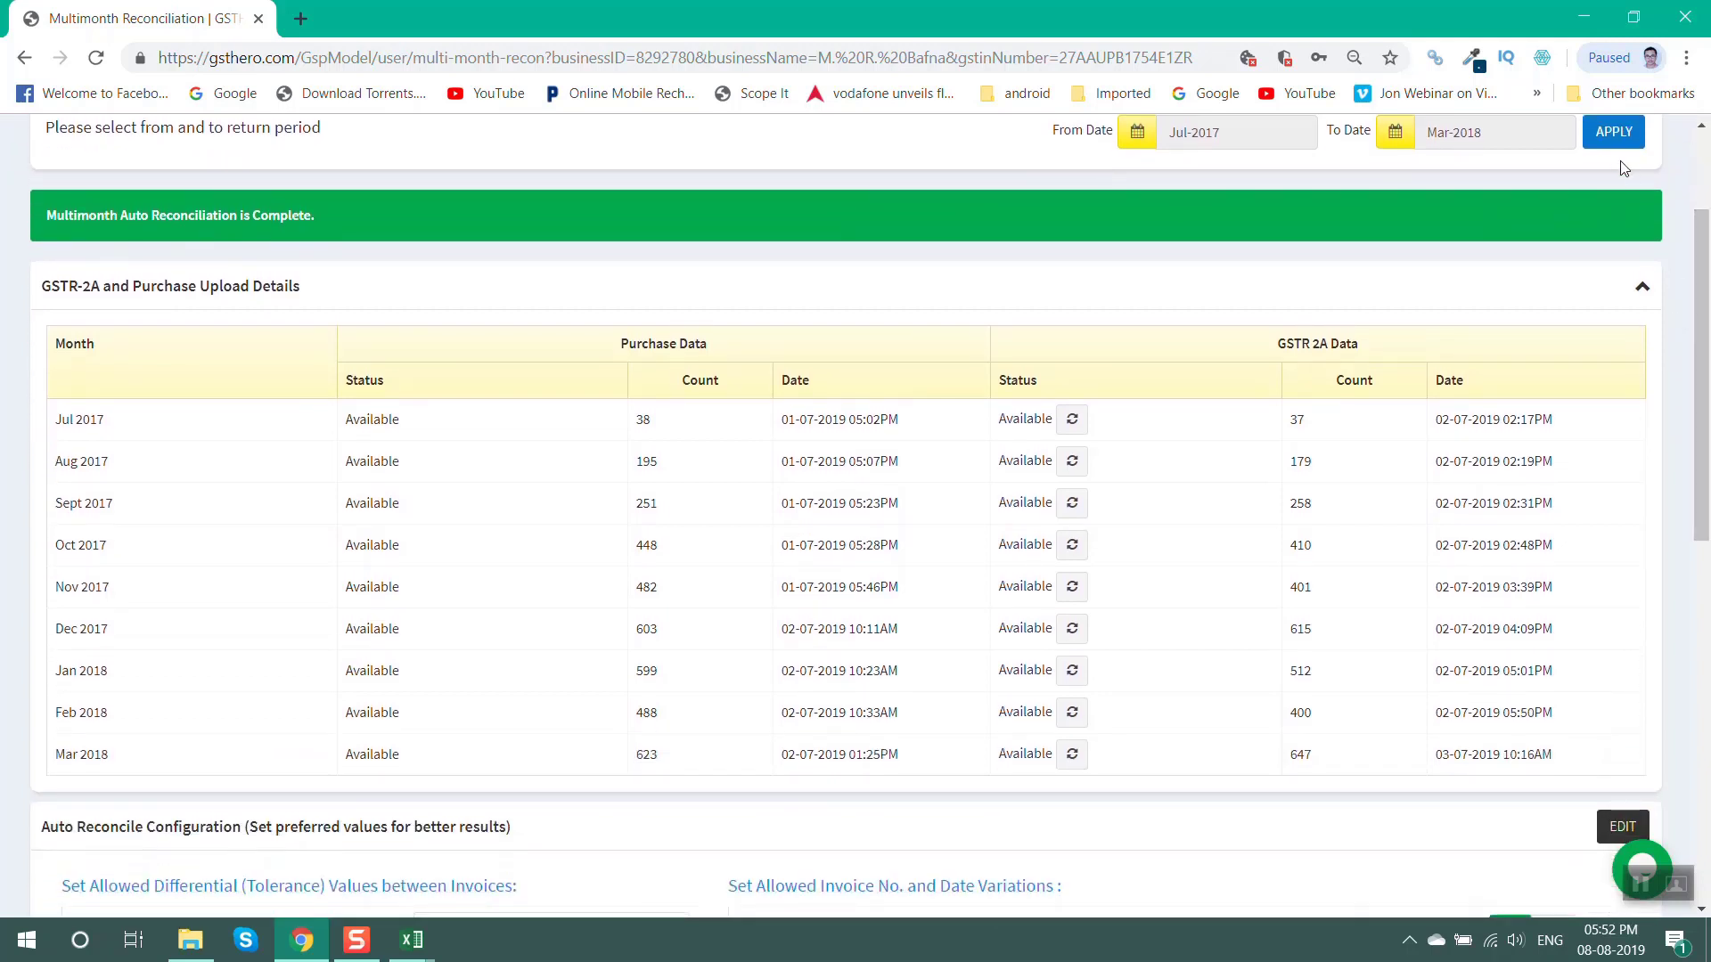
drag(1704, 331, 1705, 451)
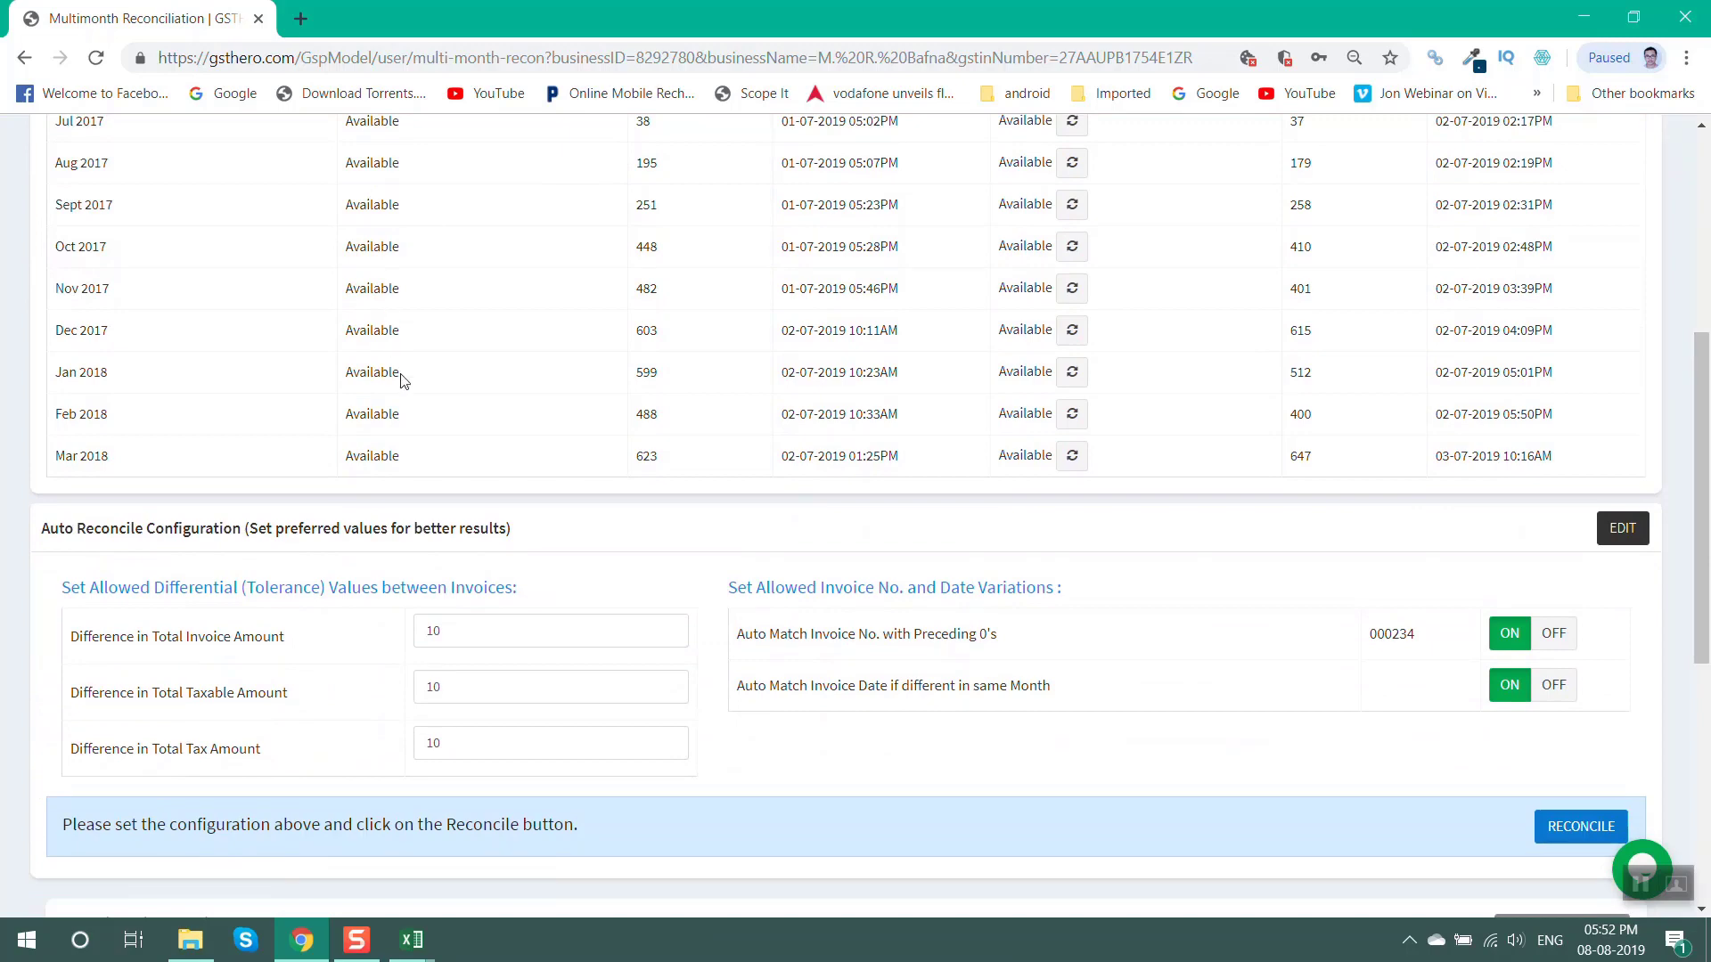
scroll(401, 378, up, 3)
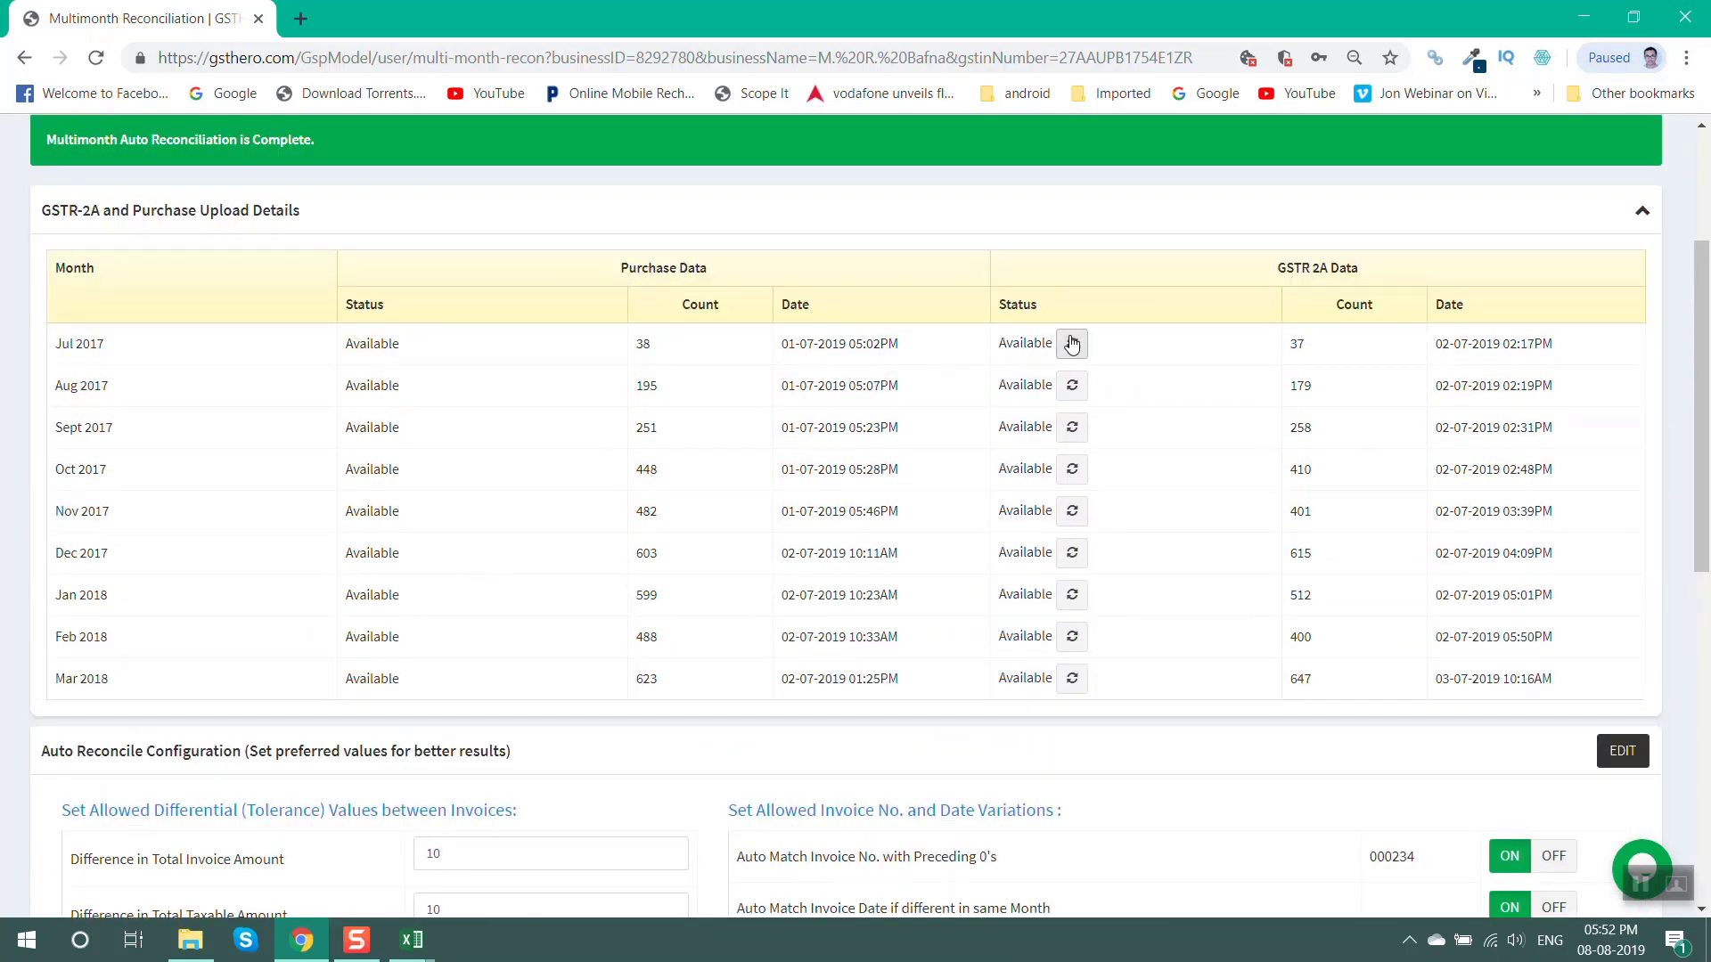
scroll(1706, 410, down, 5)
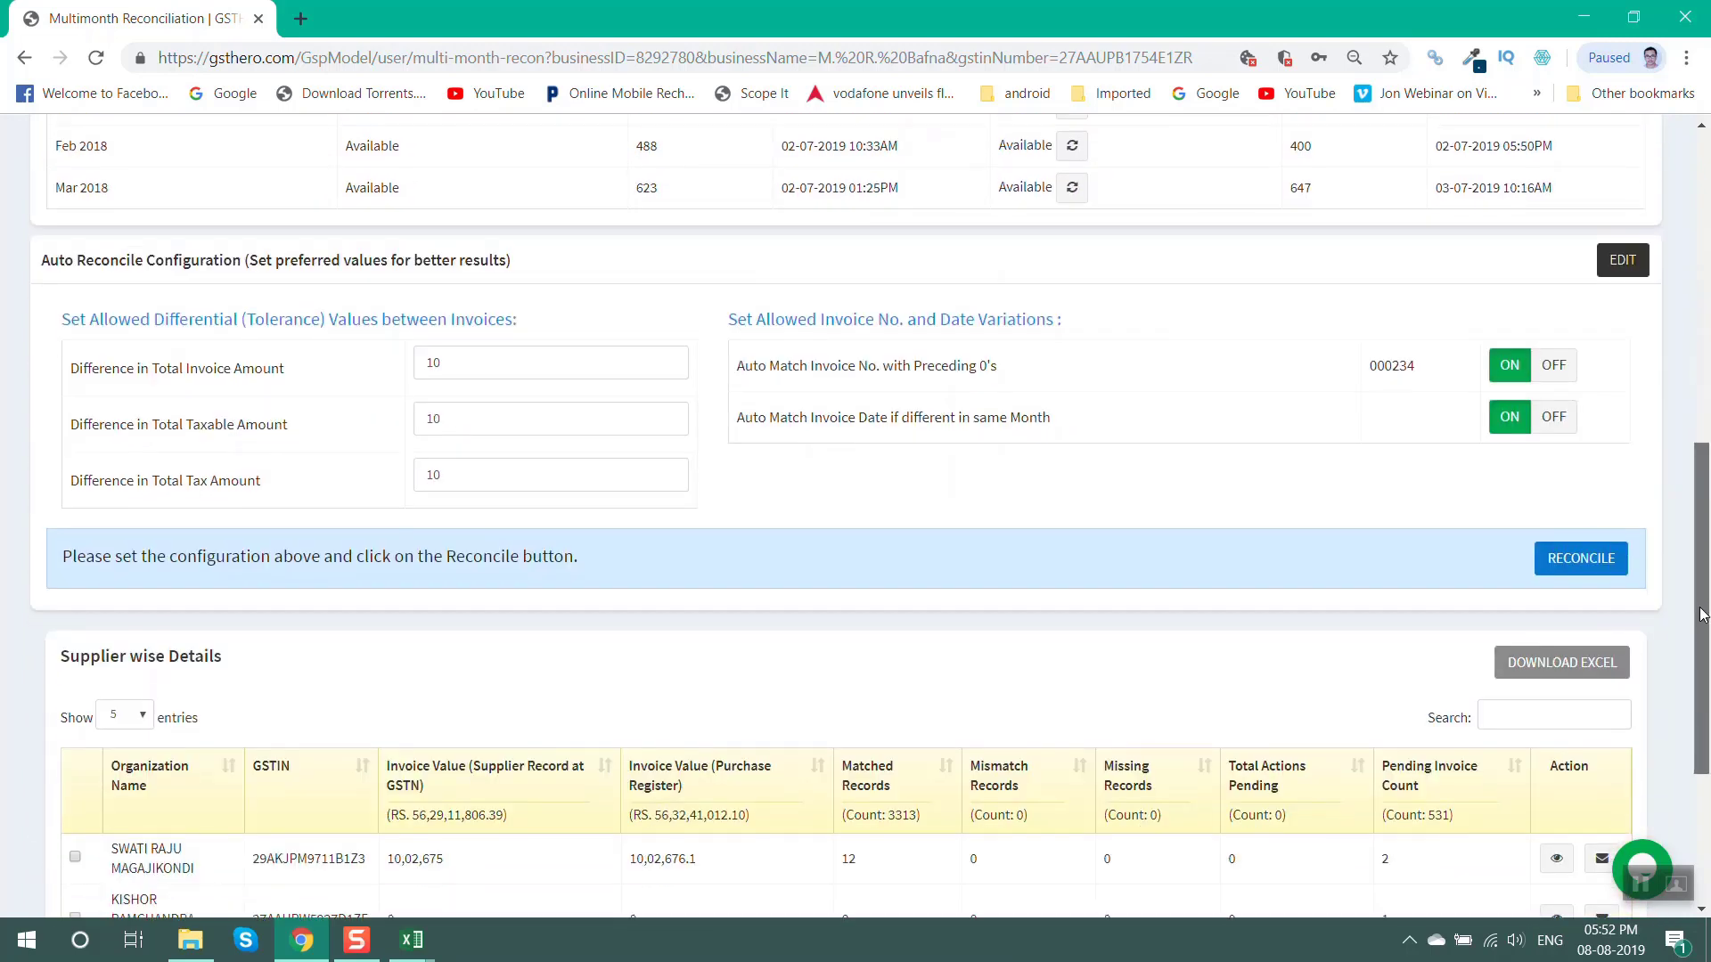
drag(1704, 496, 1697, 606)
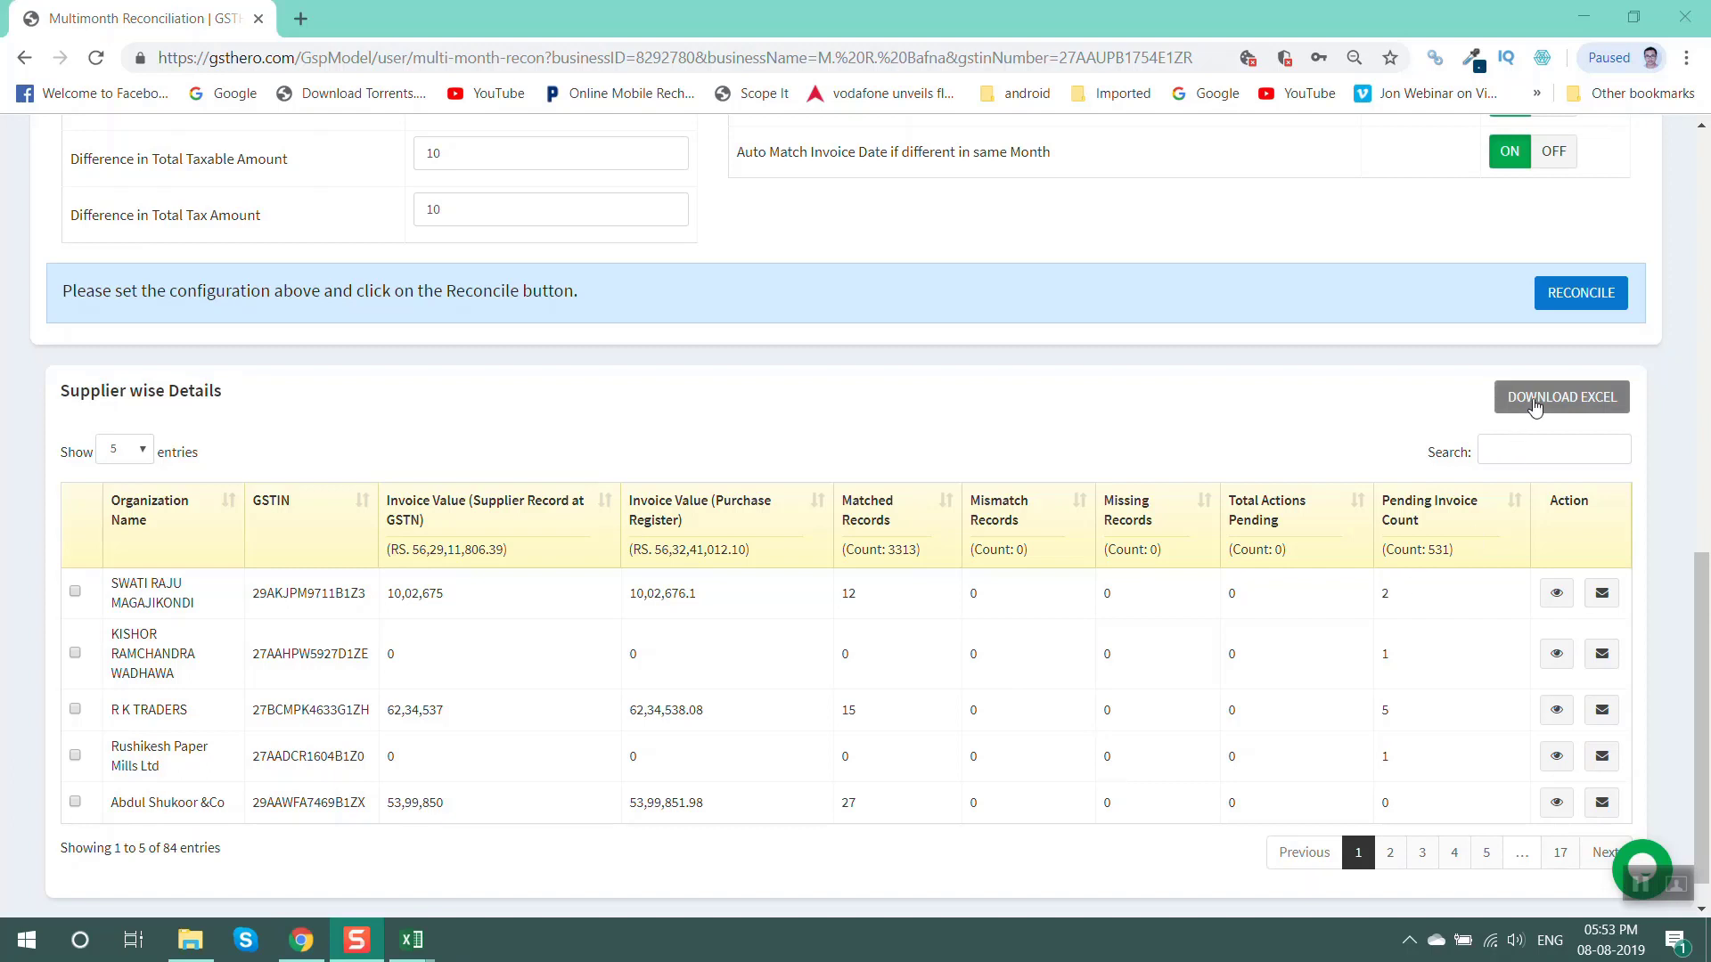
Open the 04. GSTR2_Recon workbook from the GSTR 9 folder and show its Summary sheet
click(187, 943)
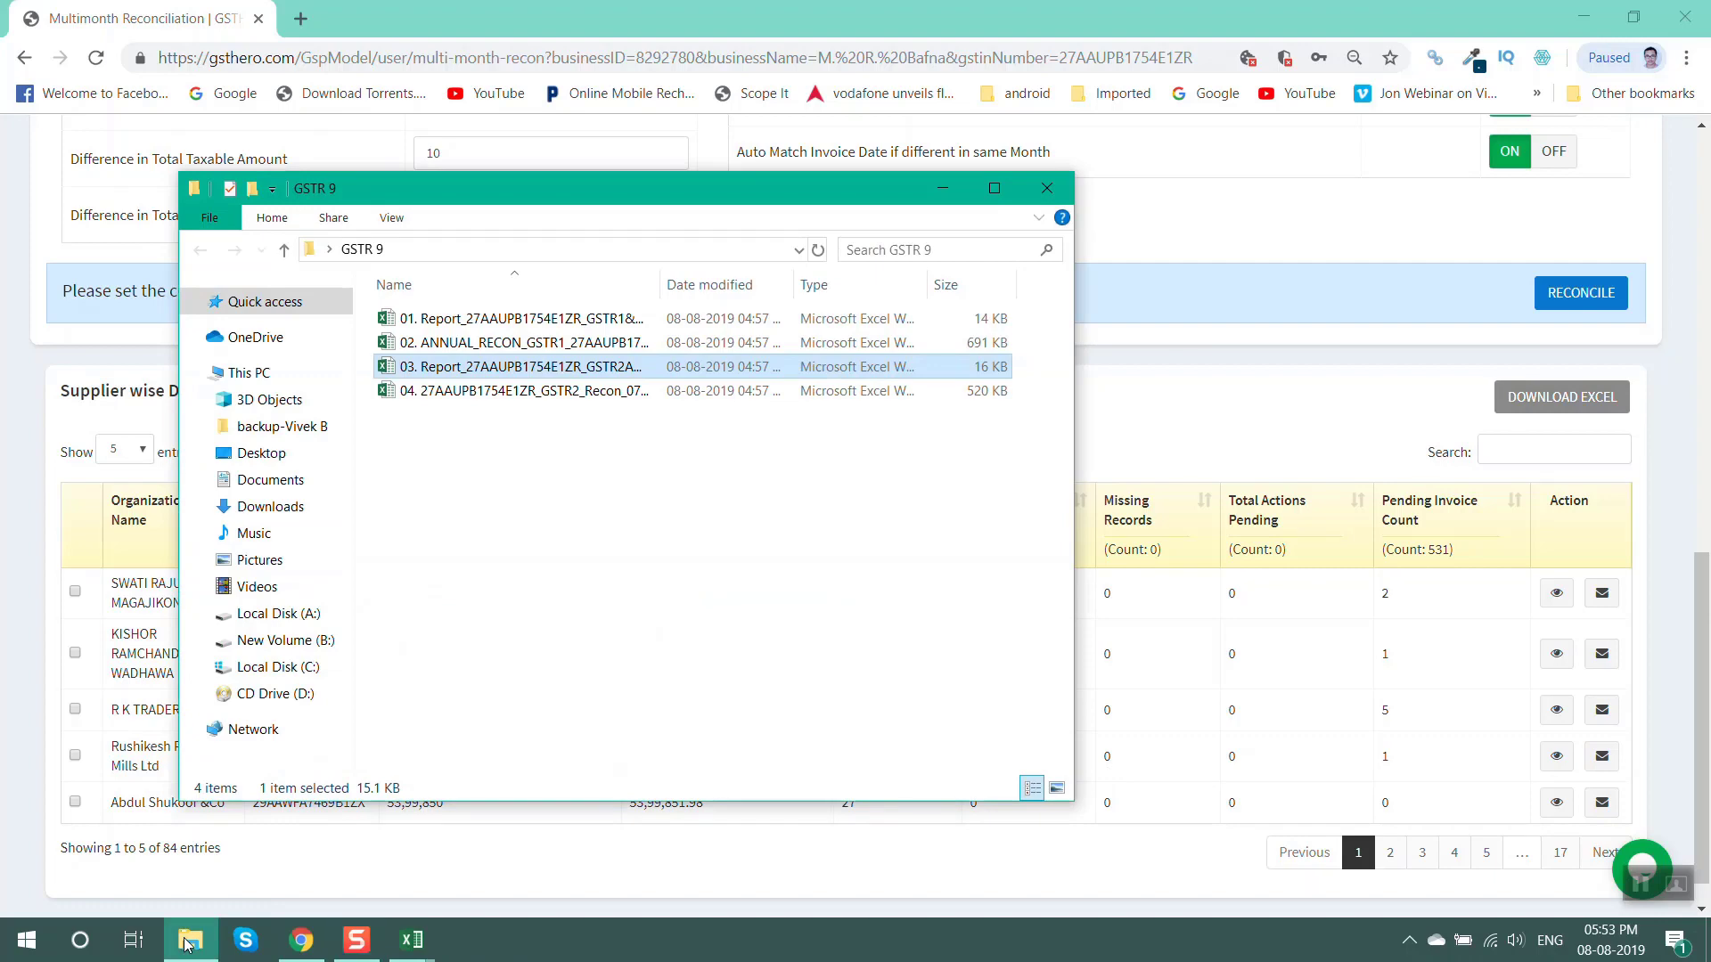
double_click(522, 392)
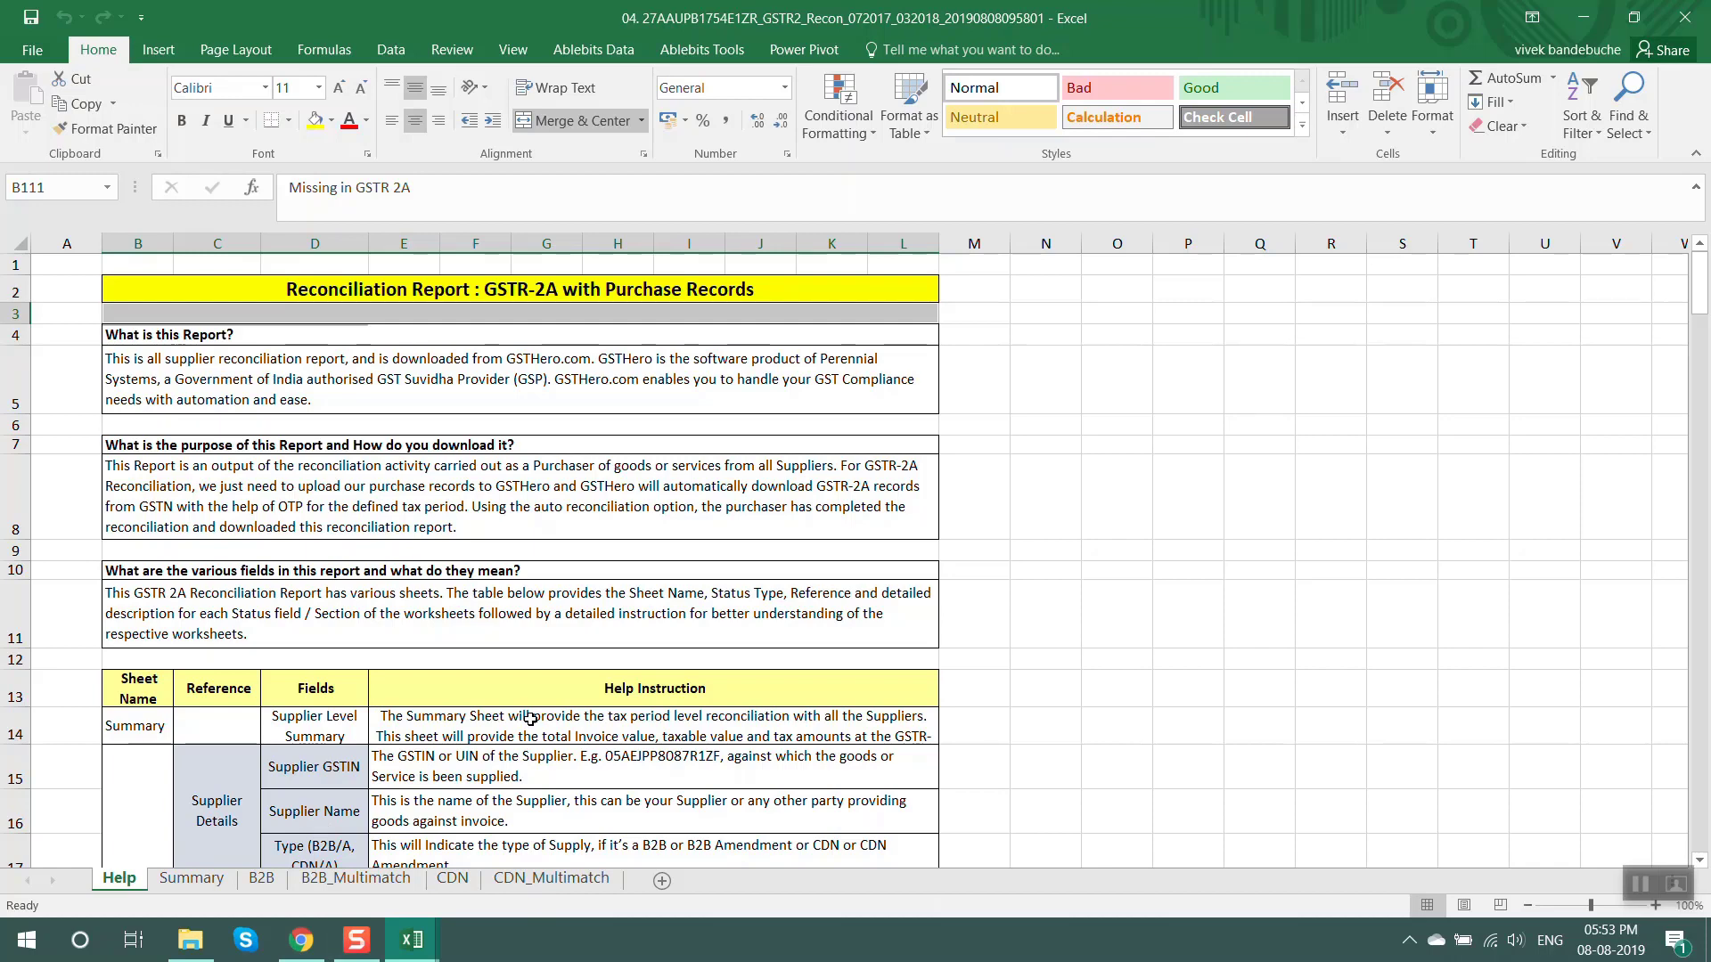
click(256, 881)
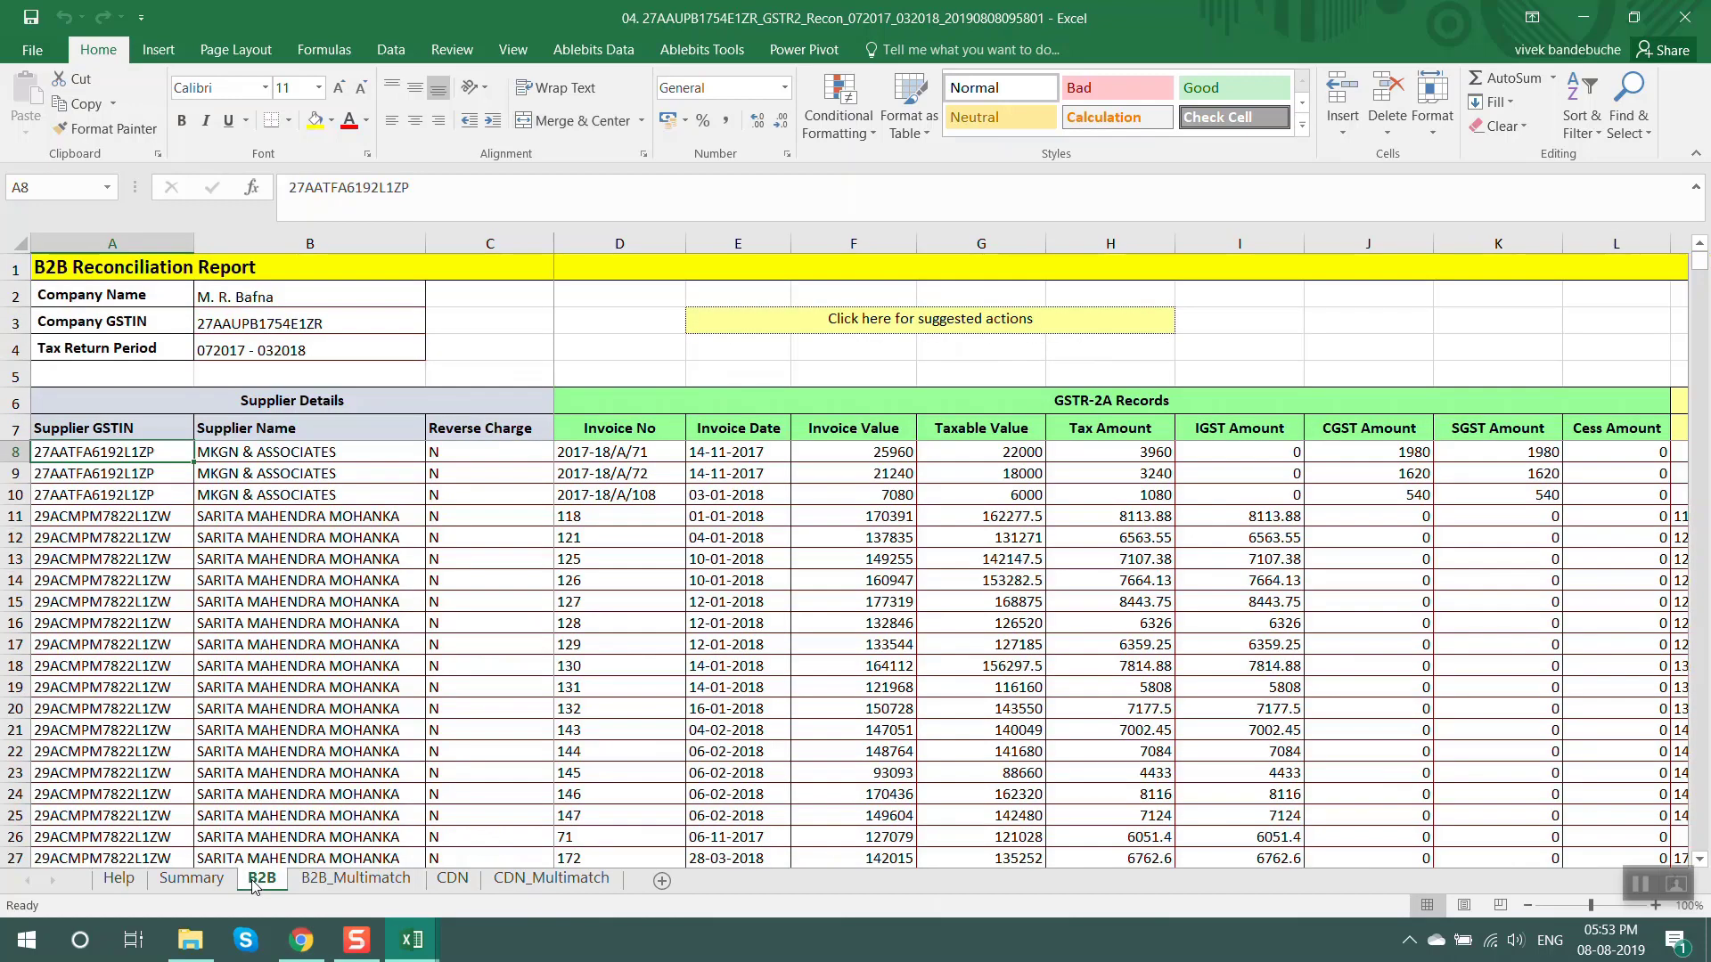
click(202, 882)
click(727, 655)
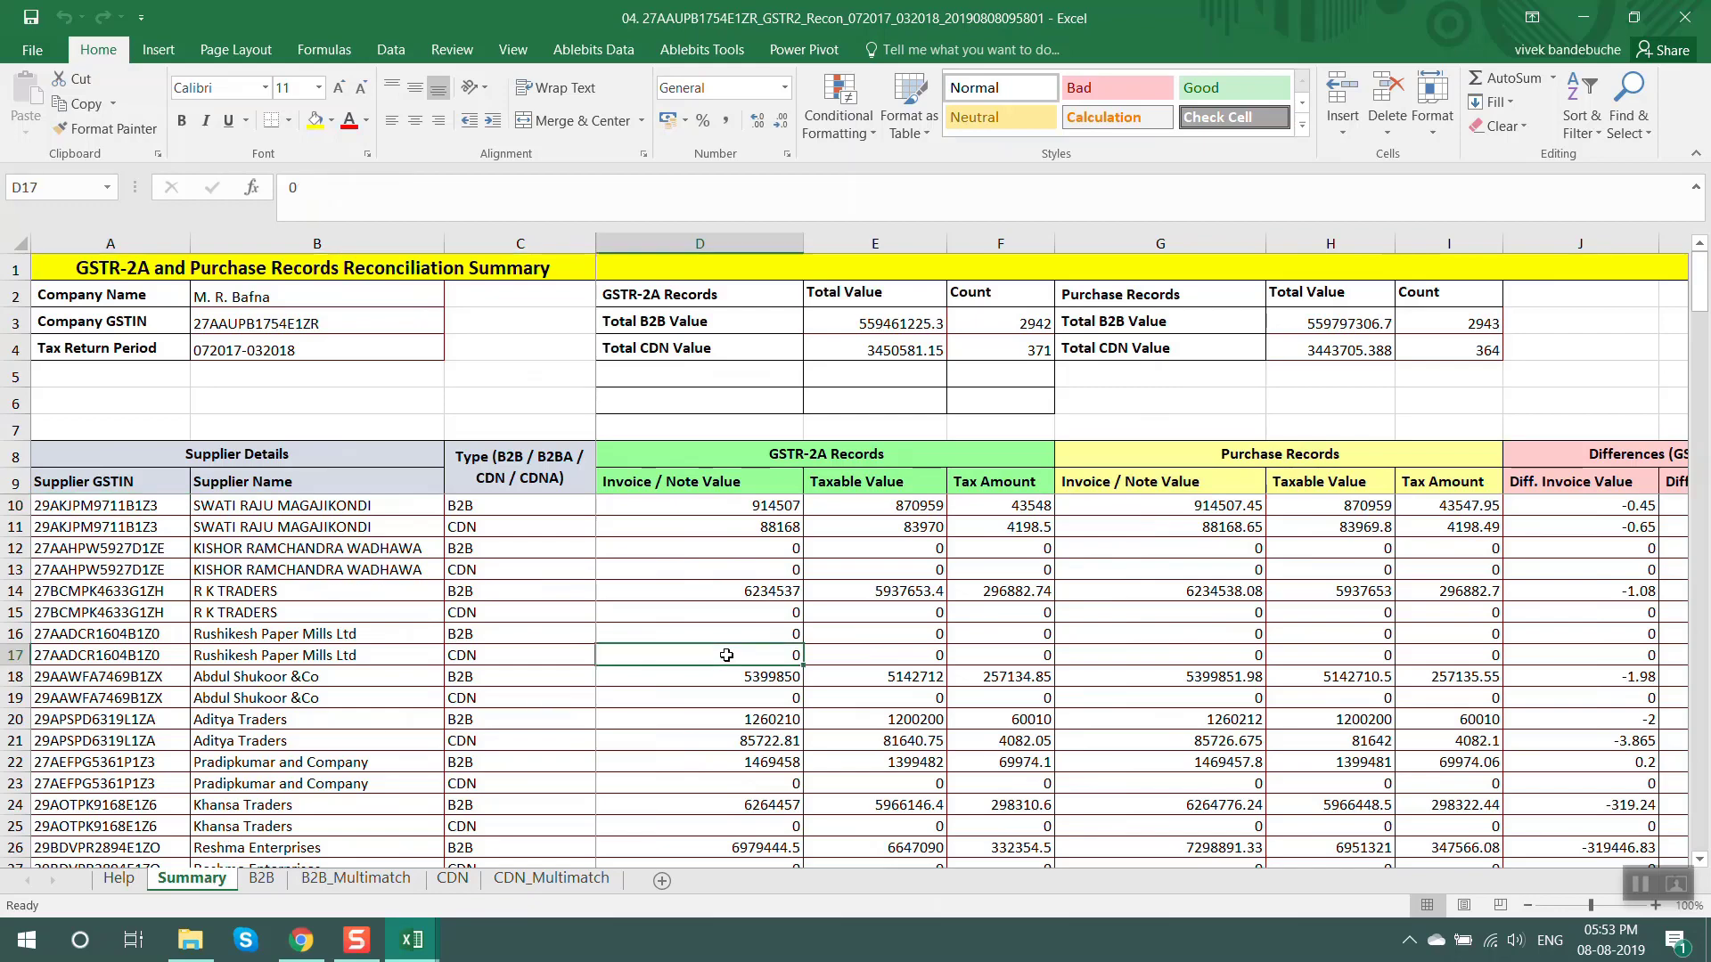
Examine the Summary sheet's purchase records, GSTR-2A differences, reconciliation counts and comment columns for the suppliers
key(Right)
key(Right)
key(Right)
key(Right)
key(Right)
key(Right)
key(Right)
key(Right)
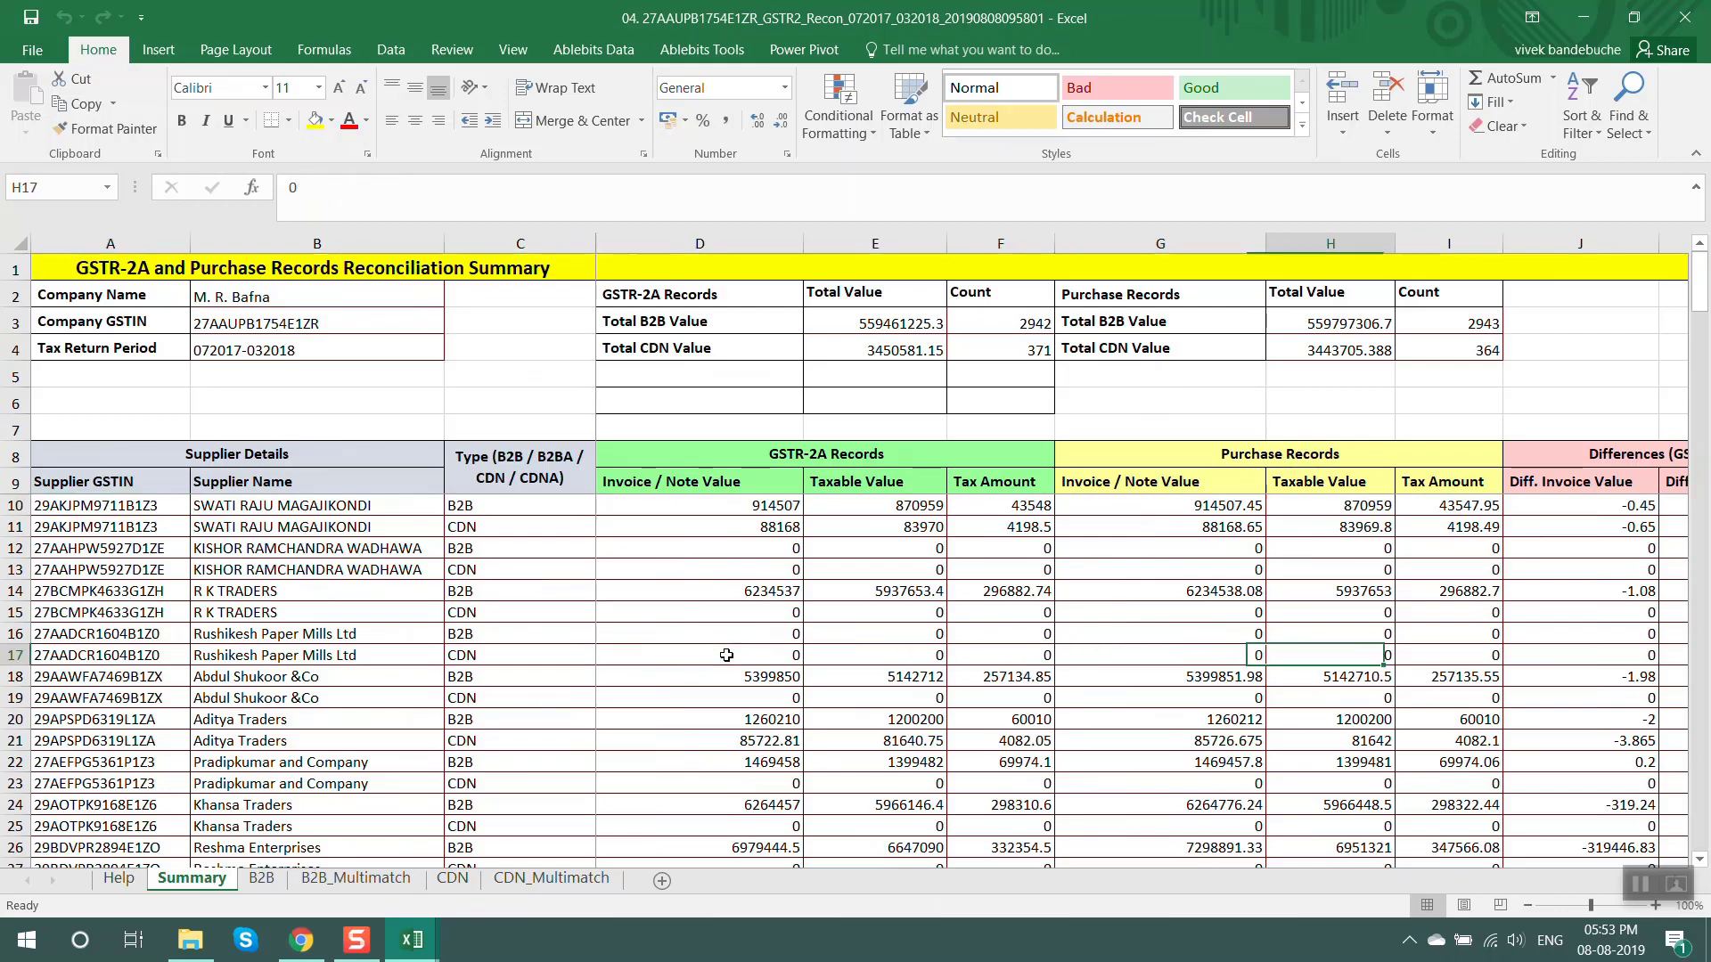
key(Right)
key(Right)
key(Right)
key(Right)
key(Right)
key(Right)
key(Right)
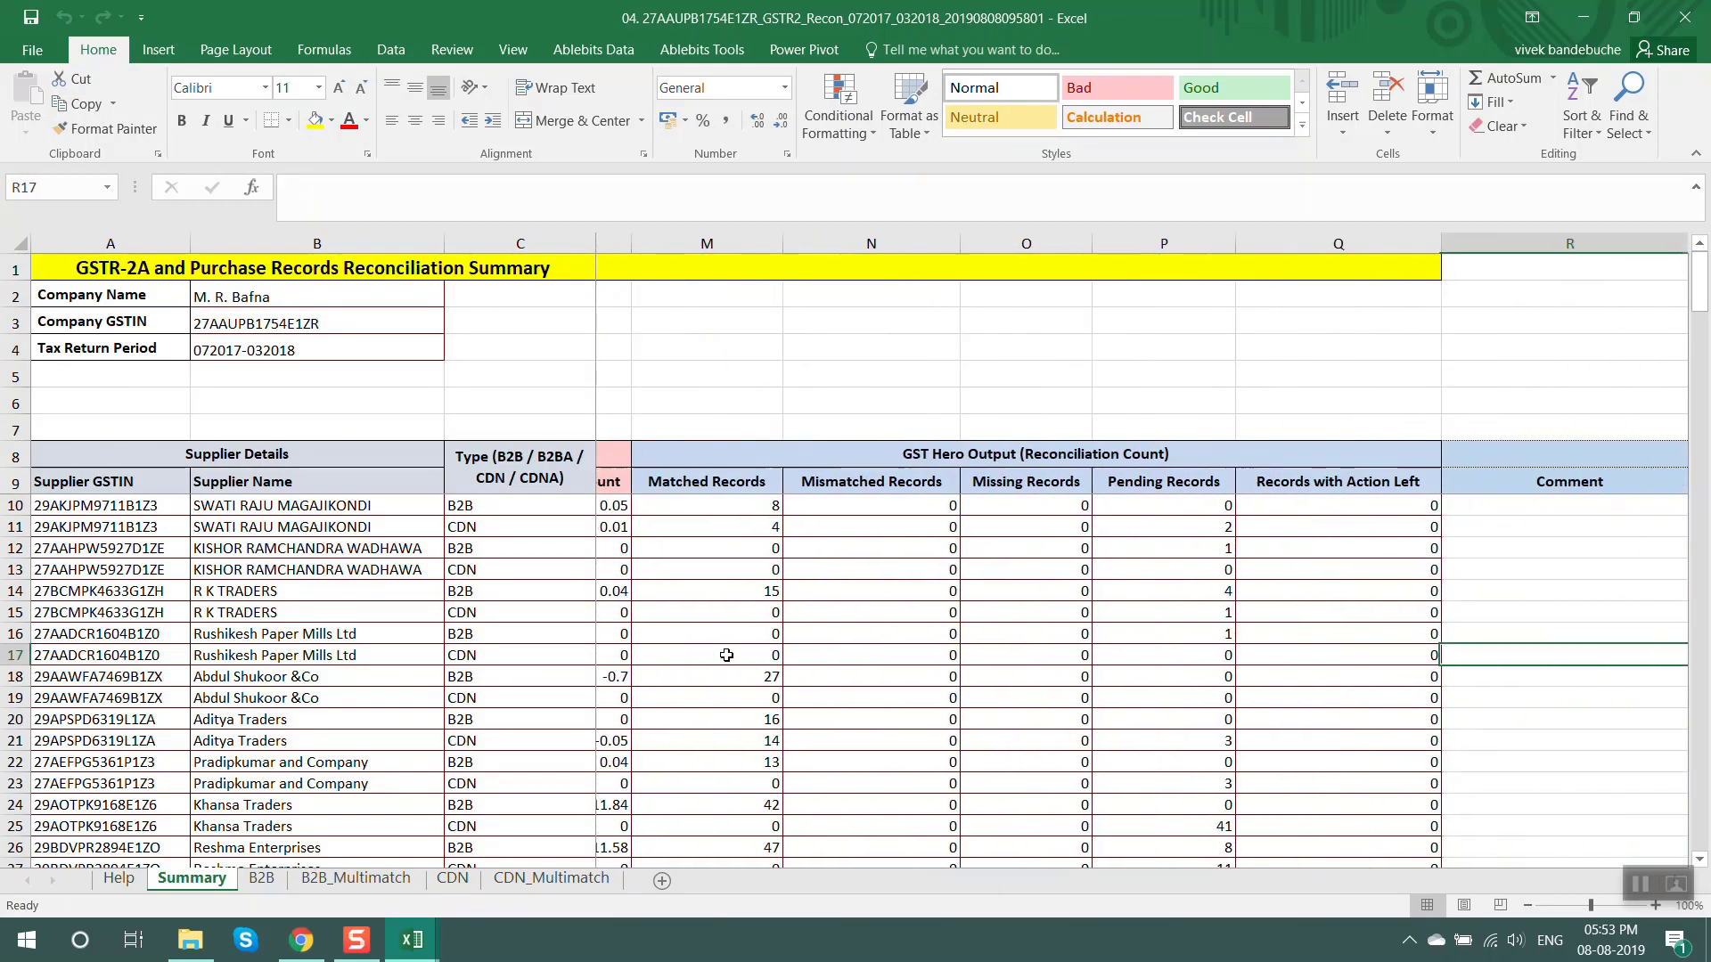
key(Left)
key(Left)
key(Left)
key(Left)
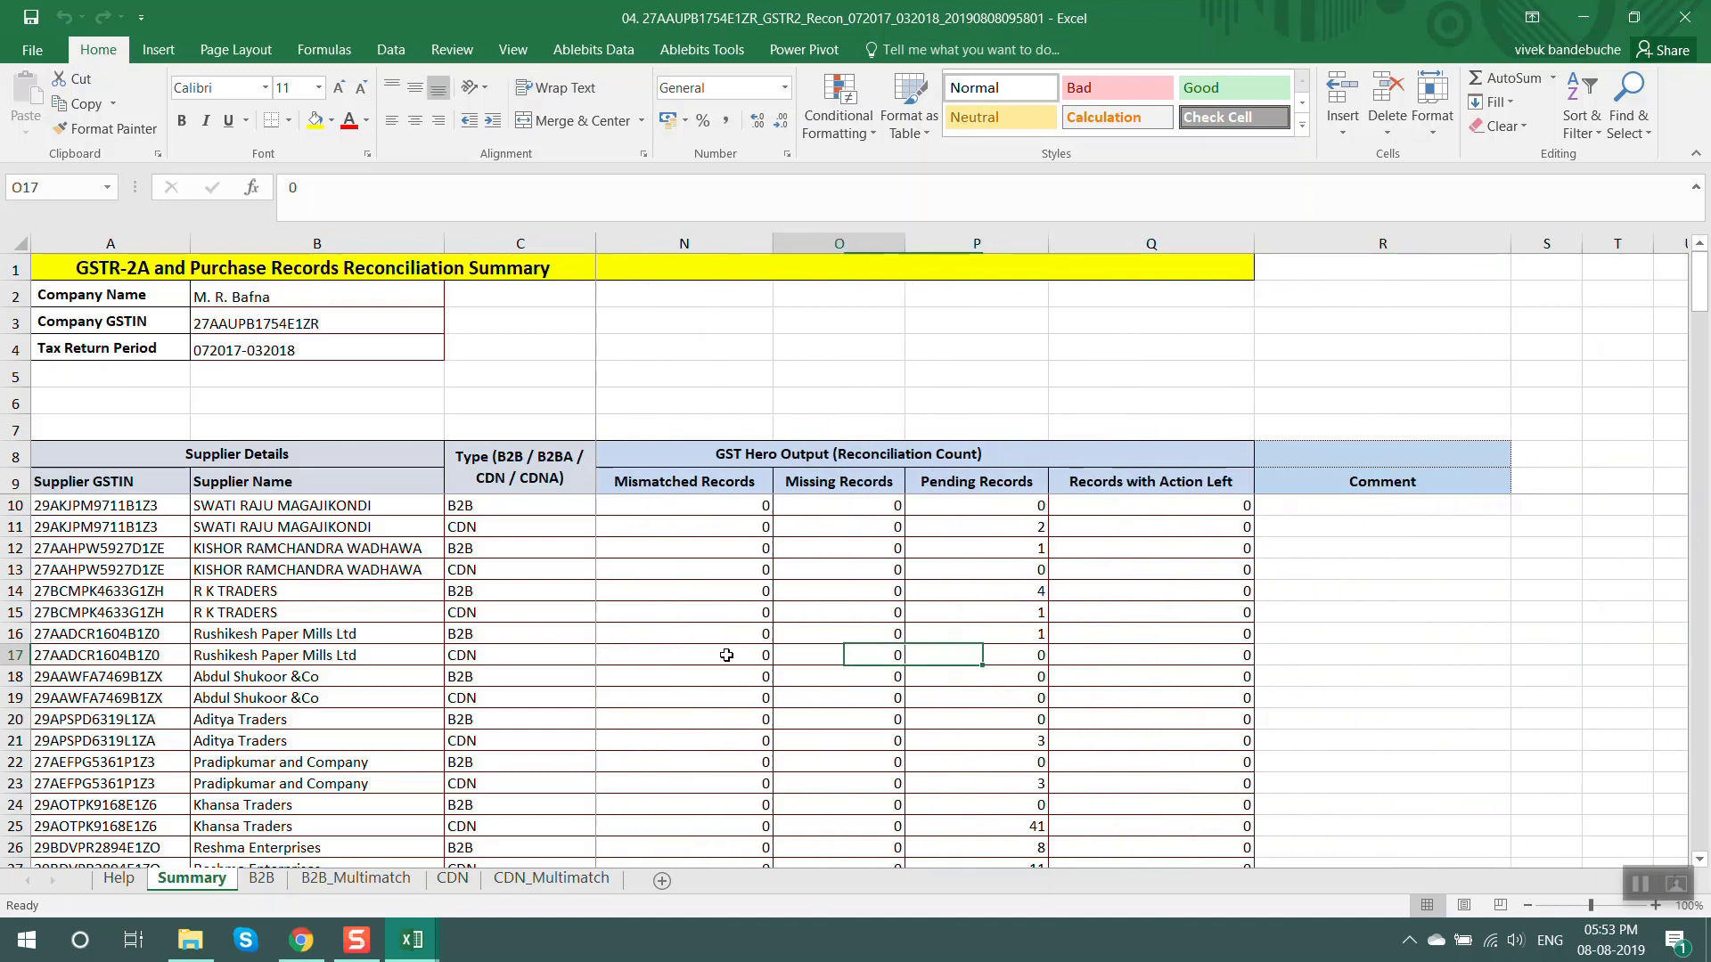
key(Right)
key(Right)
key(Right)
key(Right)
key(Right)
key(Right)
key(Right)
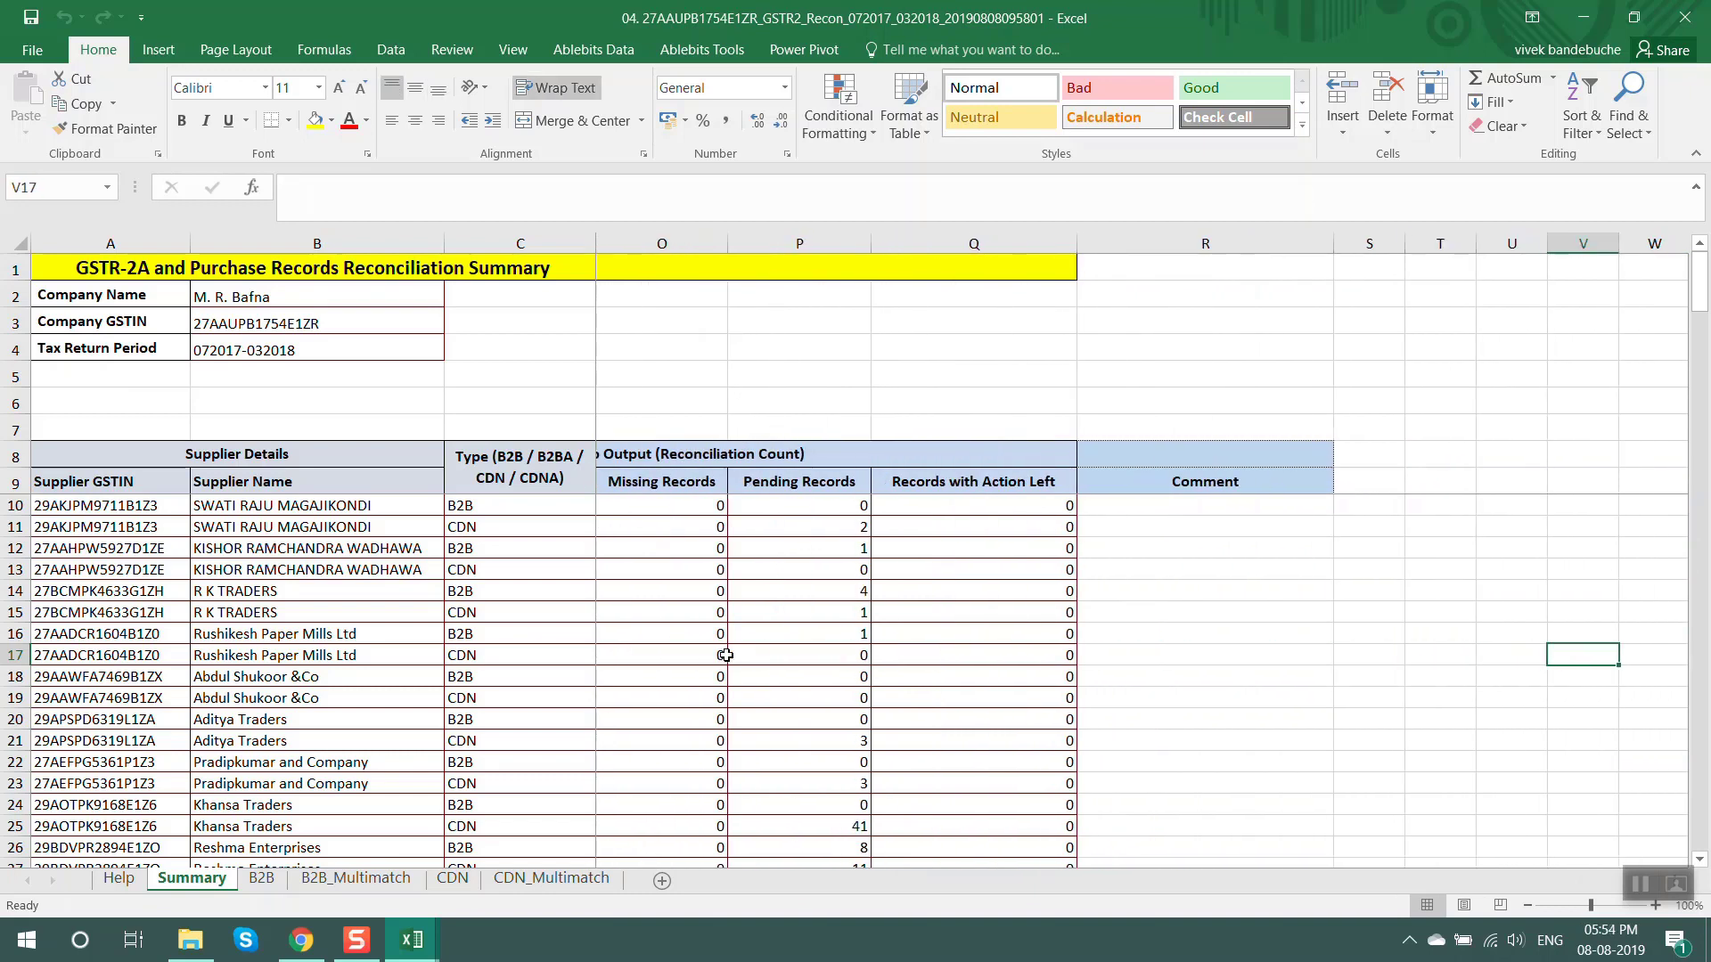
key(Left)
key(Left)
key(Left)
key(Left)
key(Left)
key(Left)
key(Left)
key(Left)
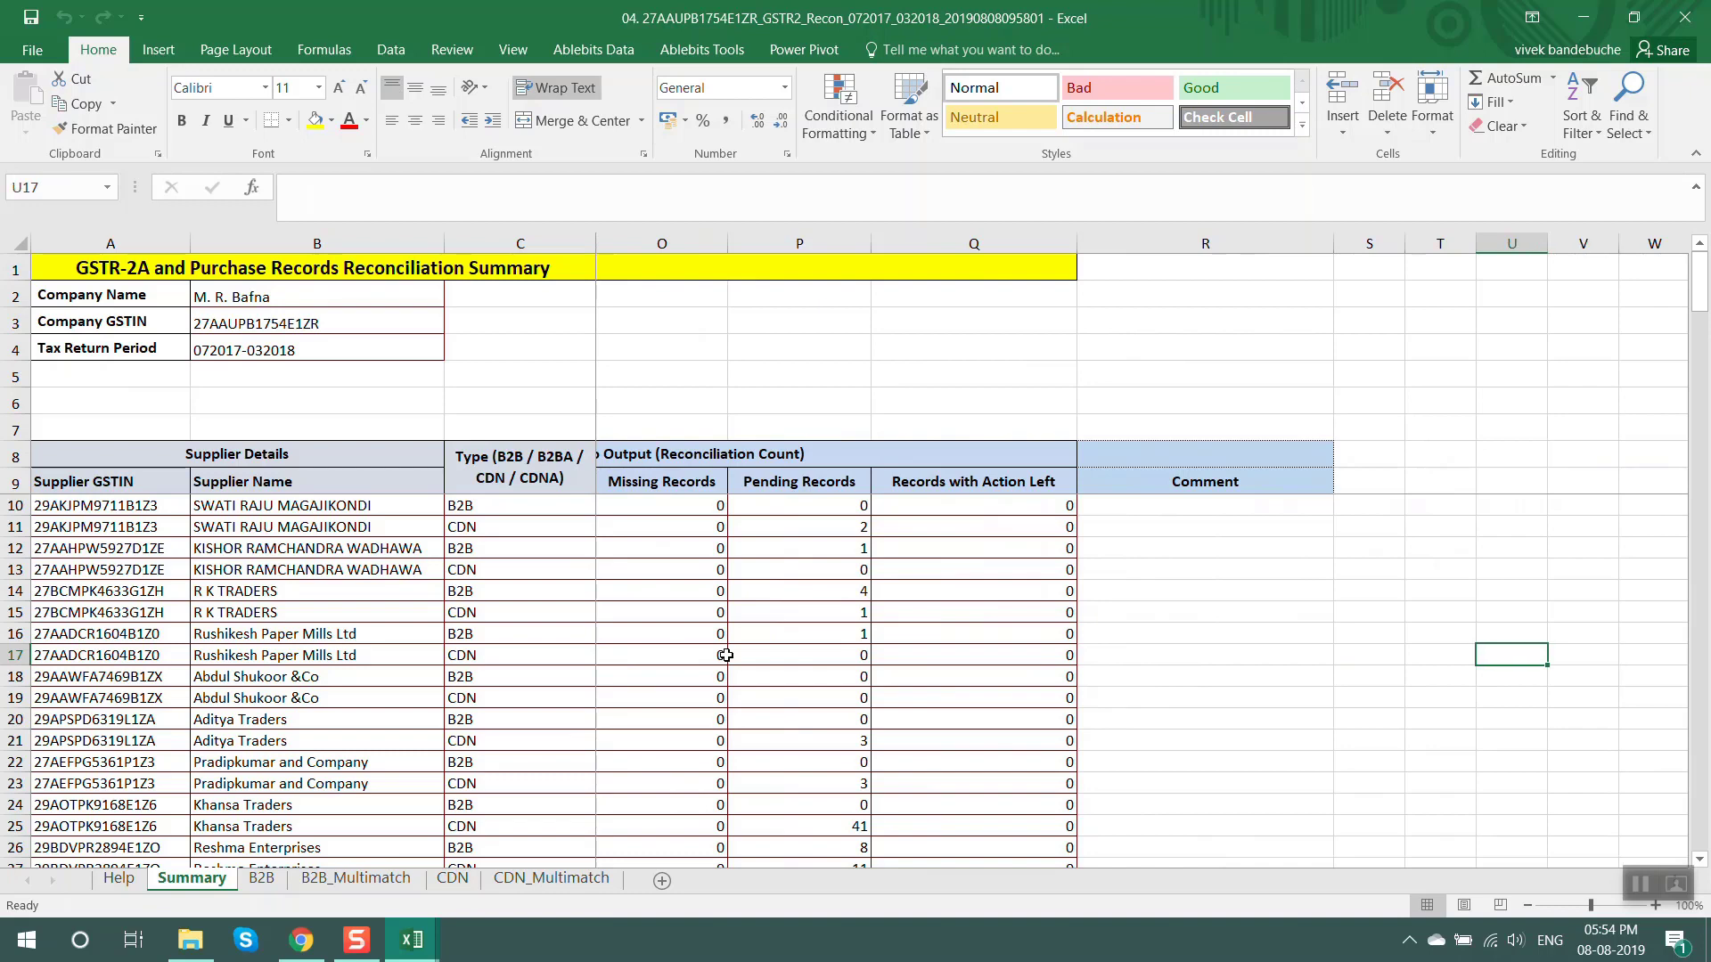
key(Left)
key(Left)
key(Left)
key(Left)
key(Left)
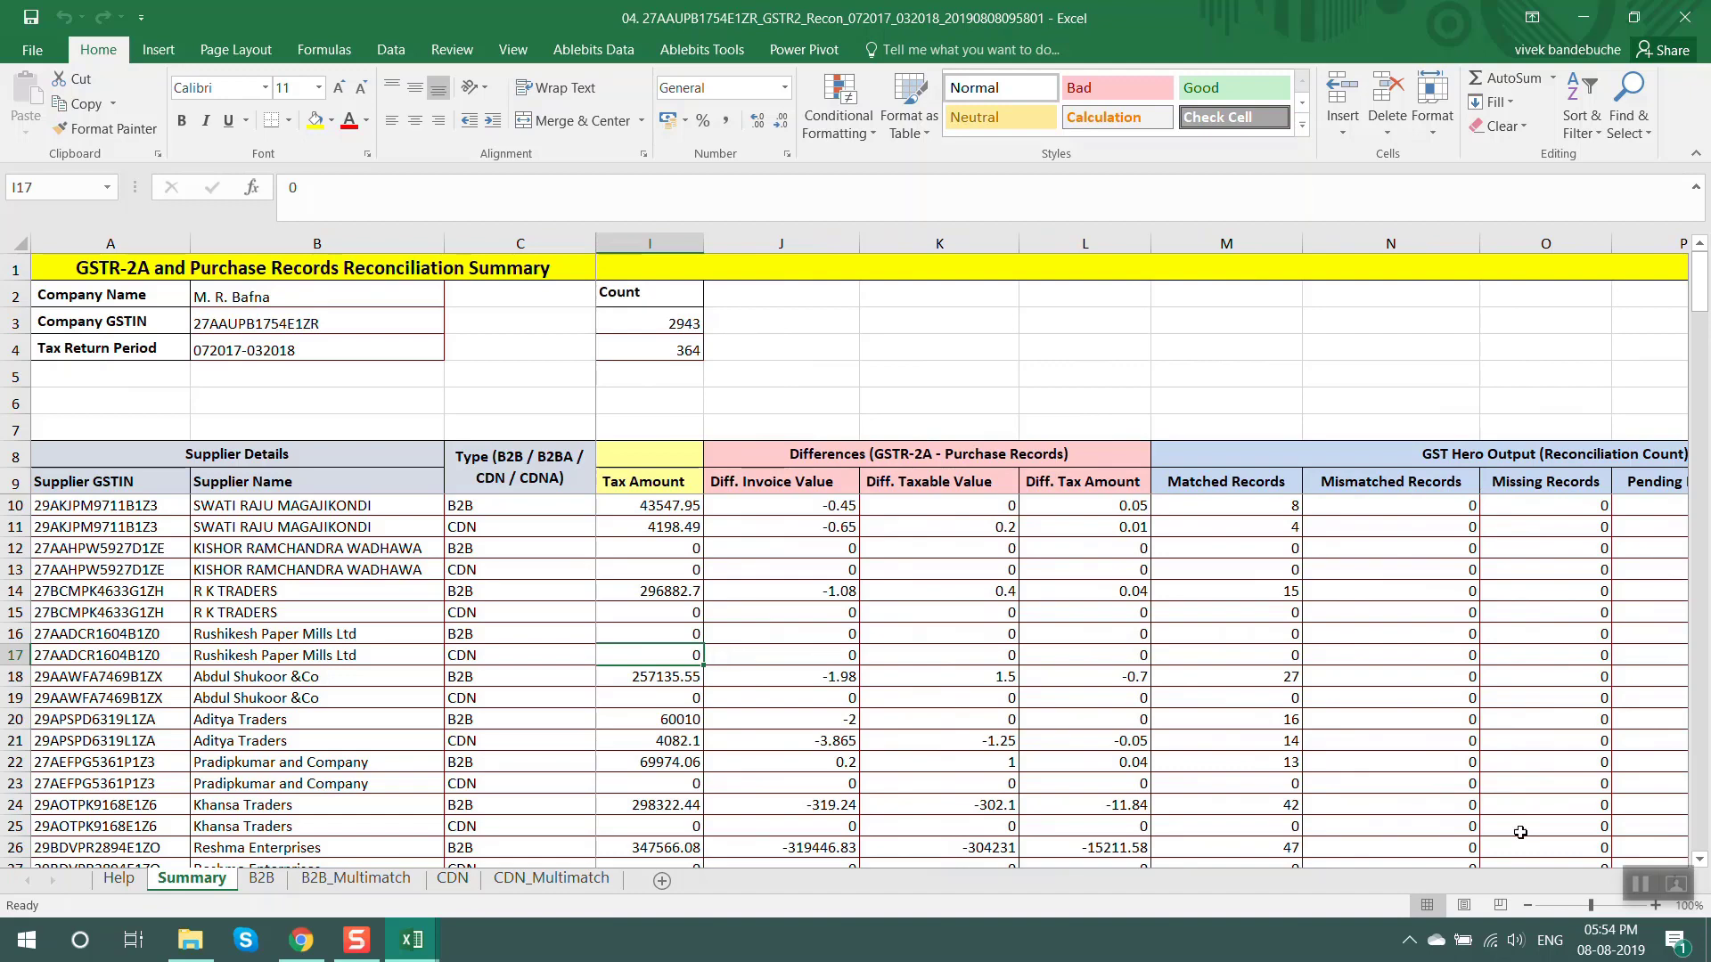
Return to the start of the Multimonth Reconciliation page in the browser
click(301, 939)
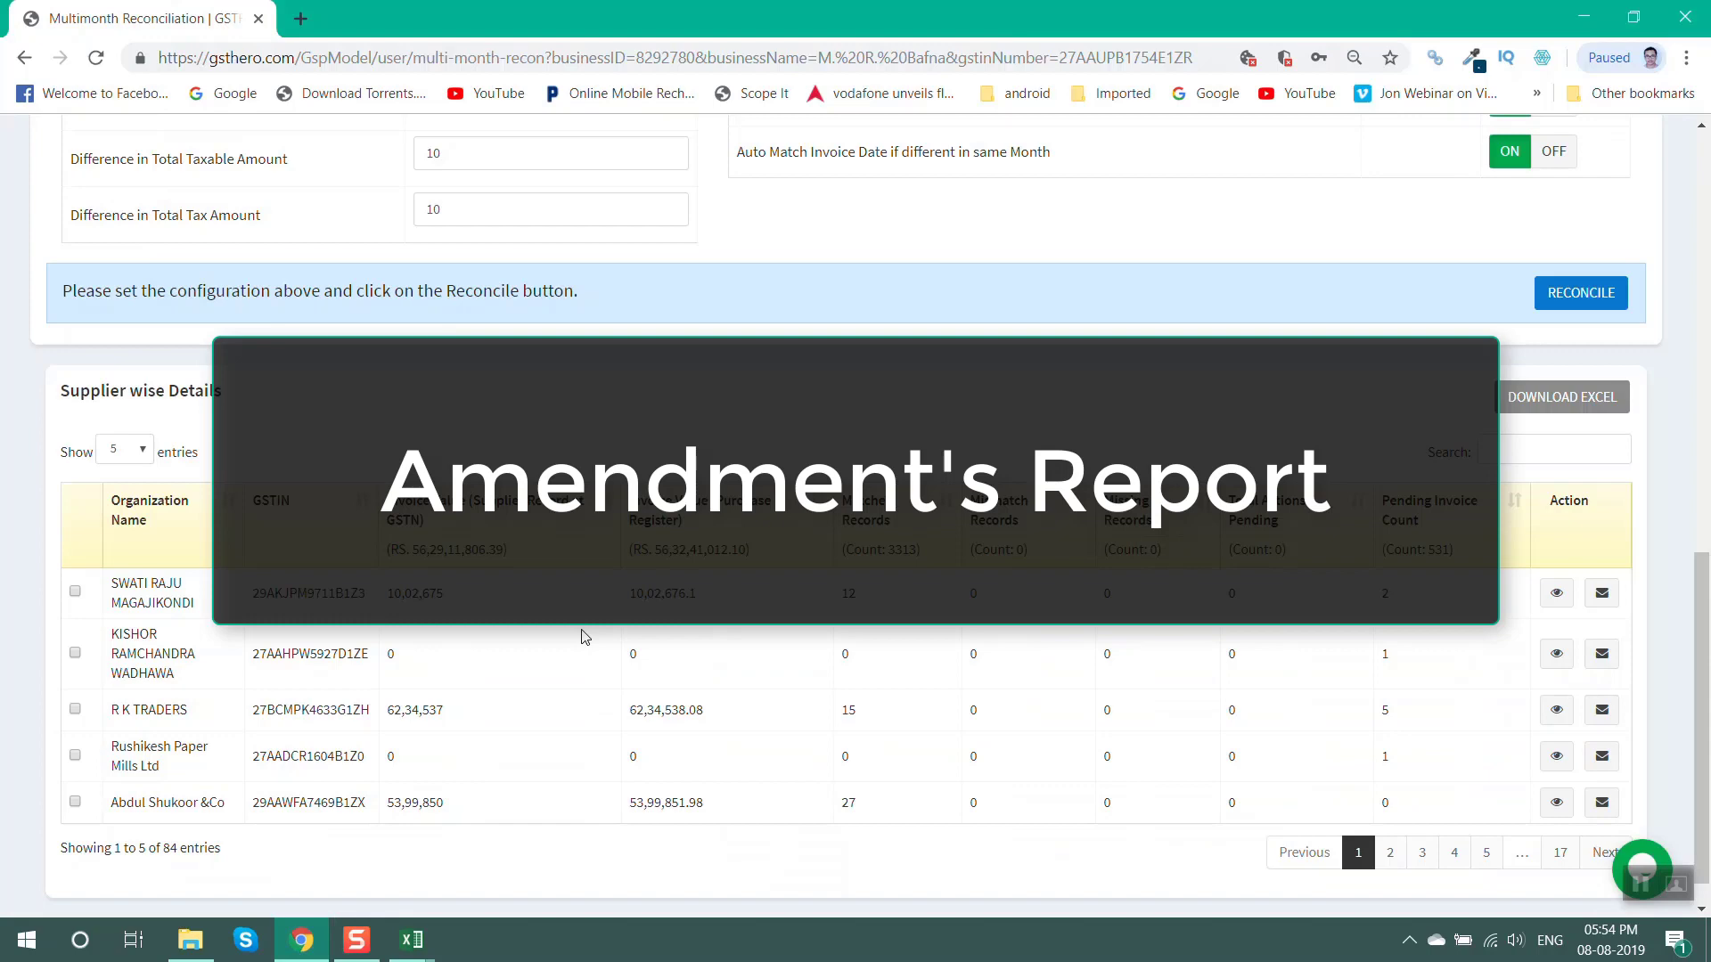
scroll(584, 636, up, 10)
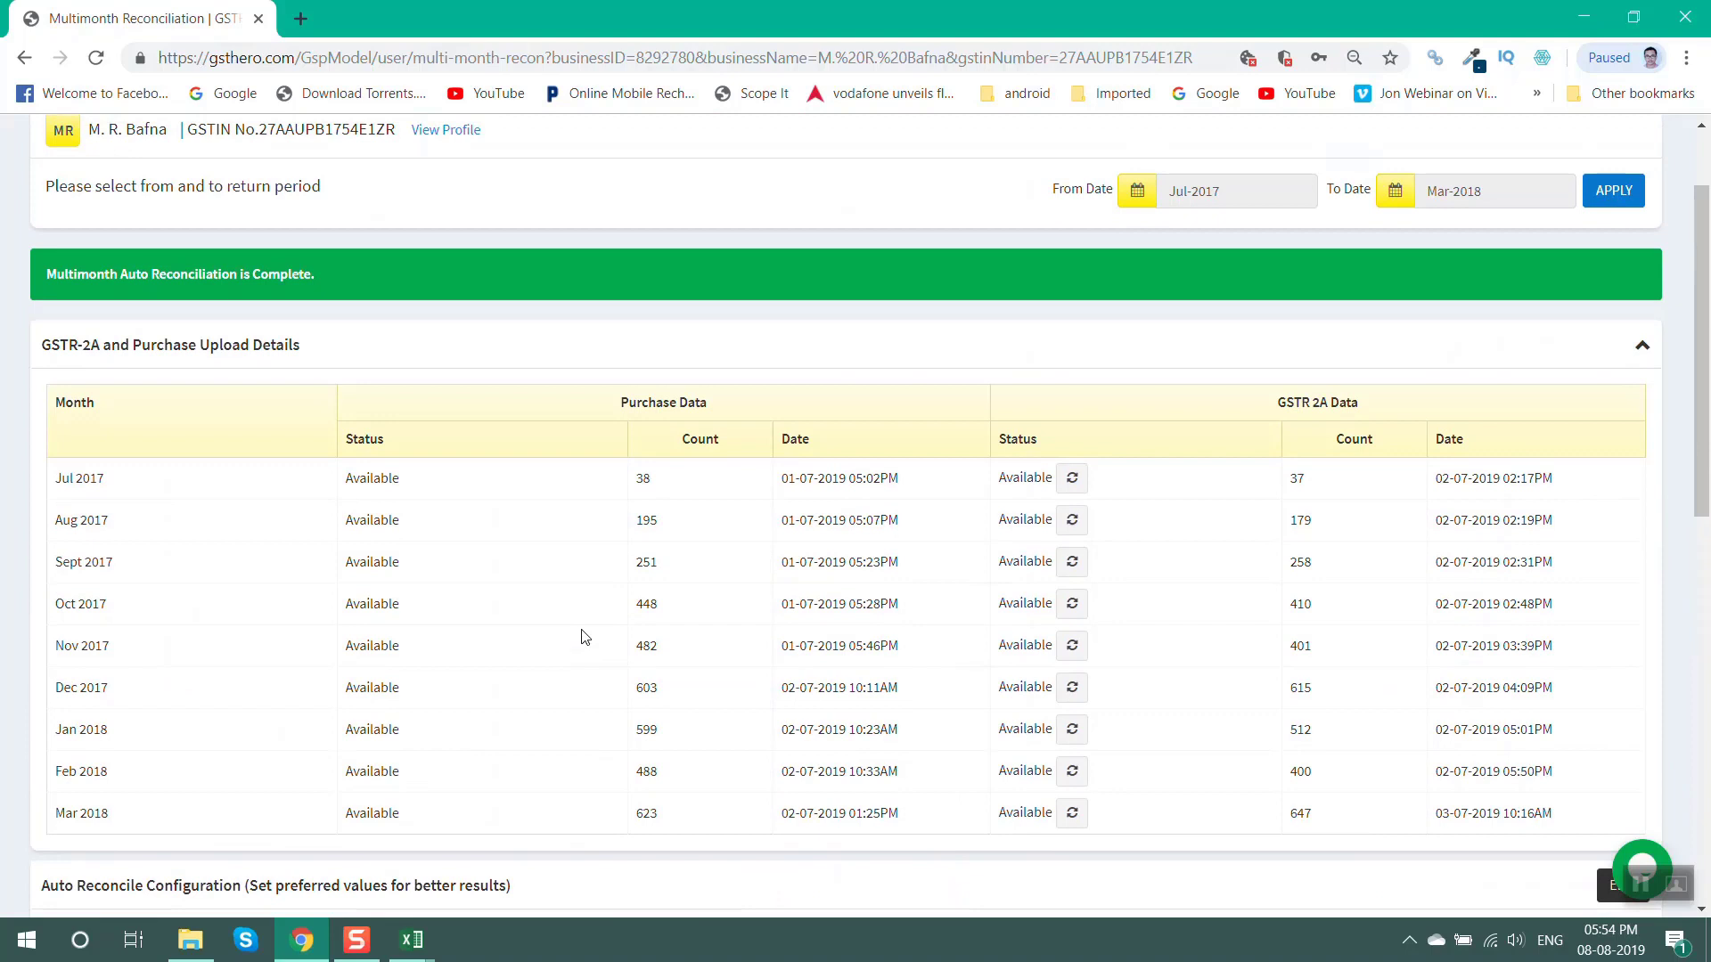
scroll(584, 636, up, 2)
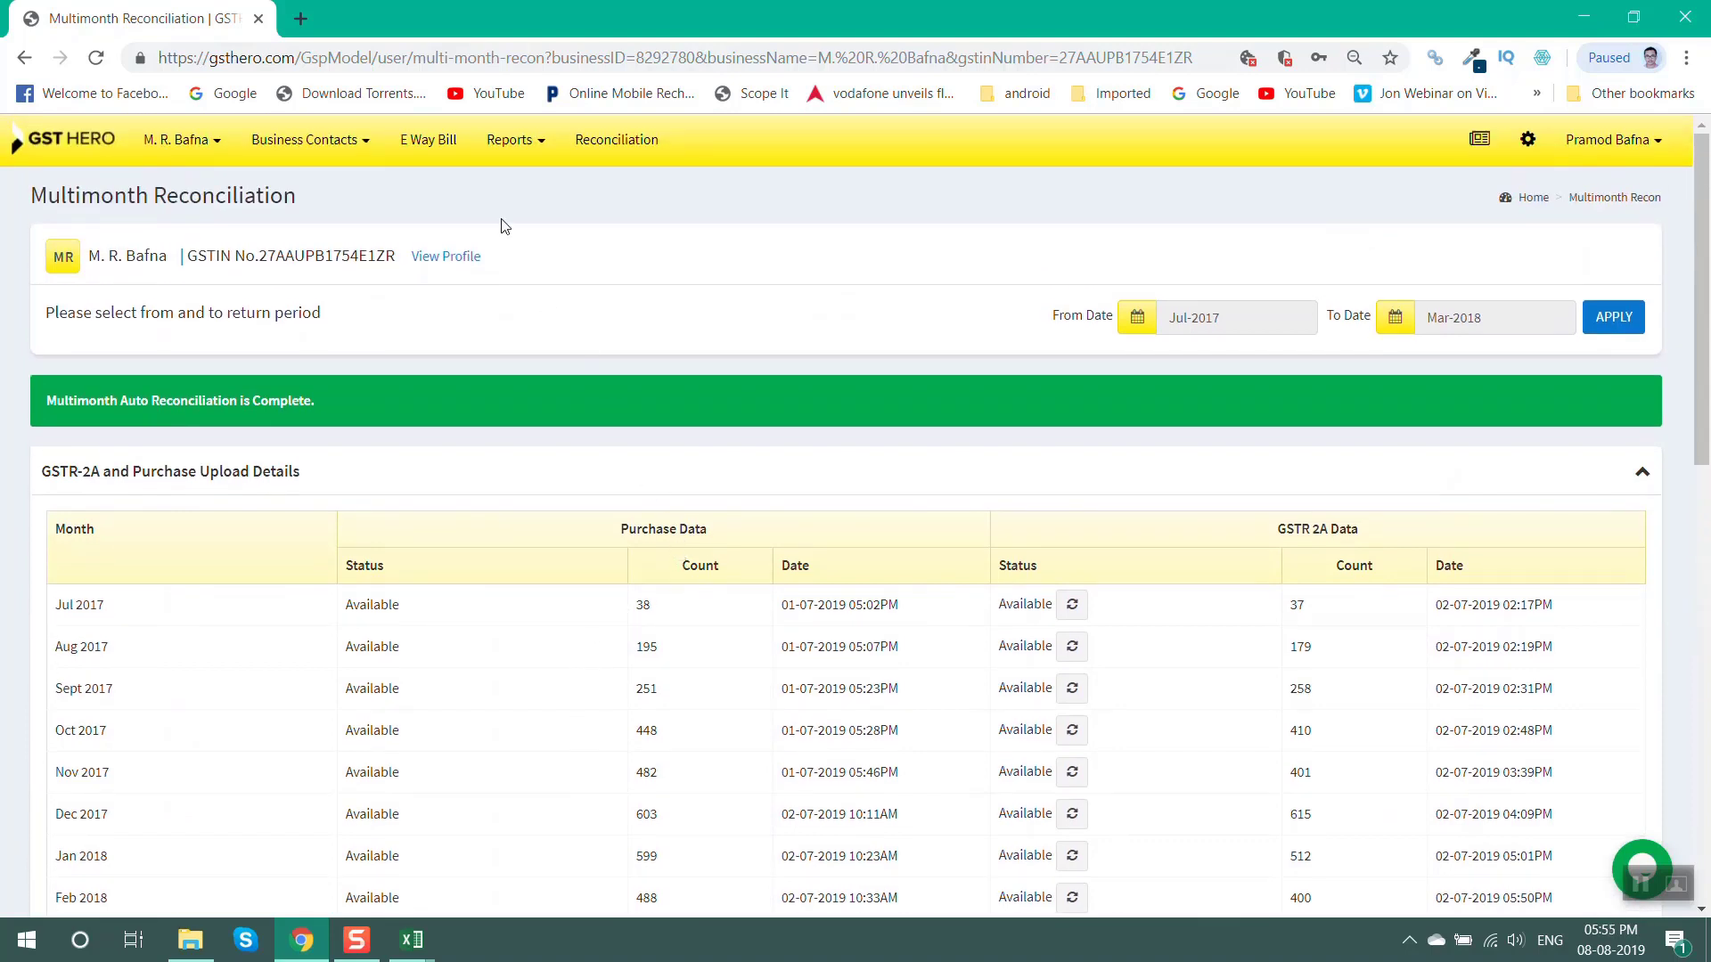
Return to the GST Return Dashboard and go to its GSTR 9 section
click(540, 141)
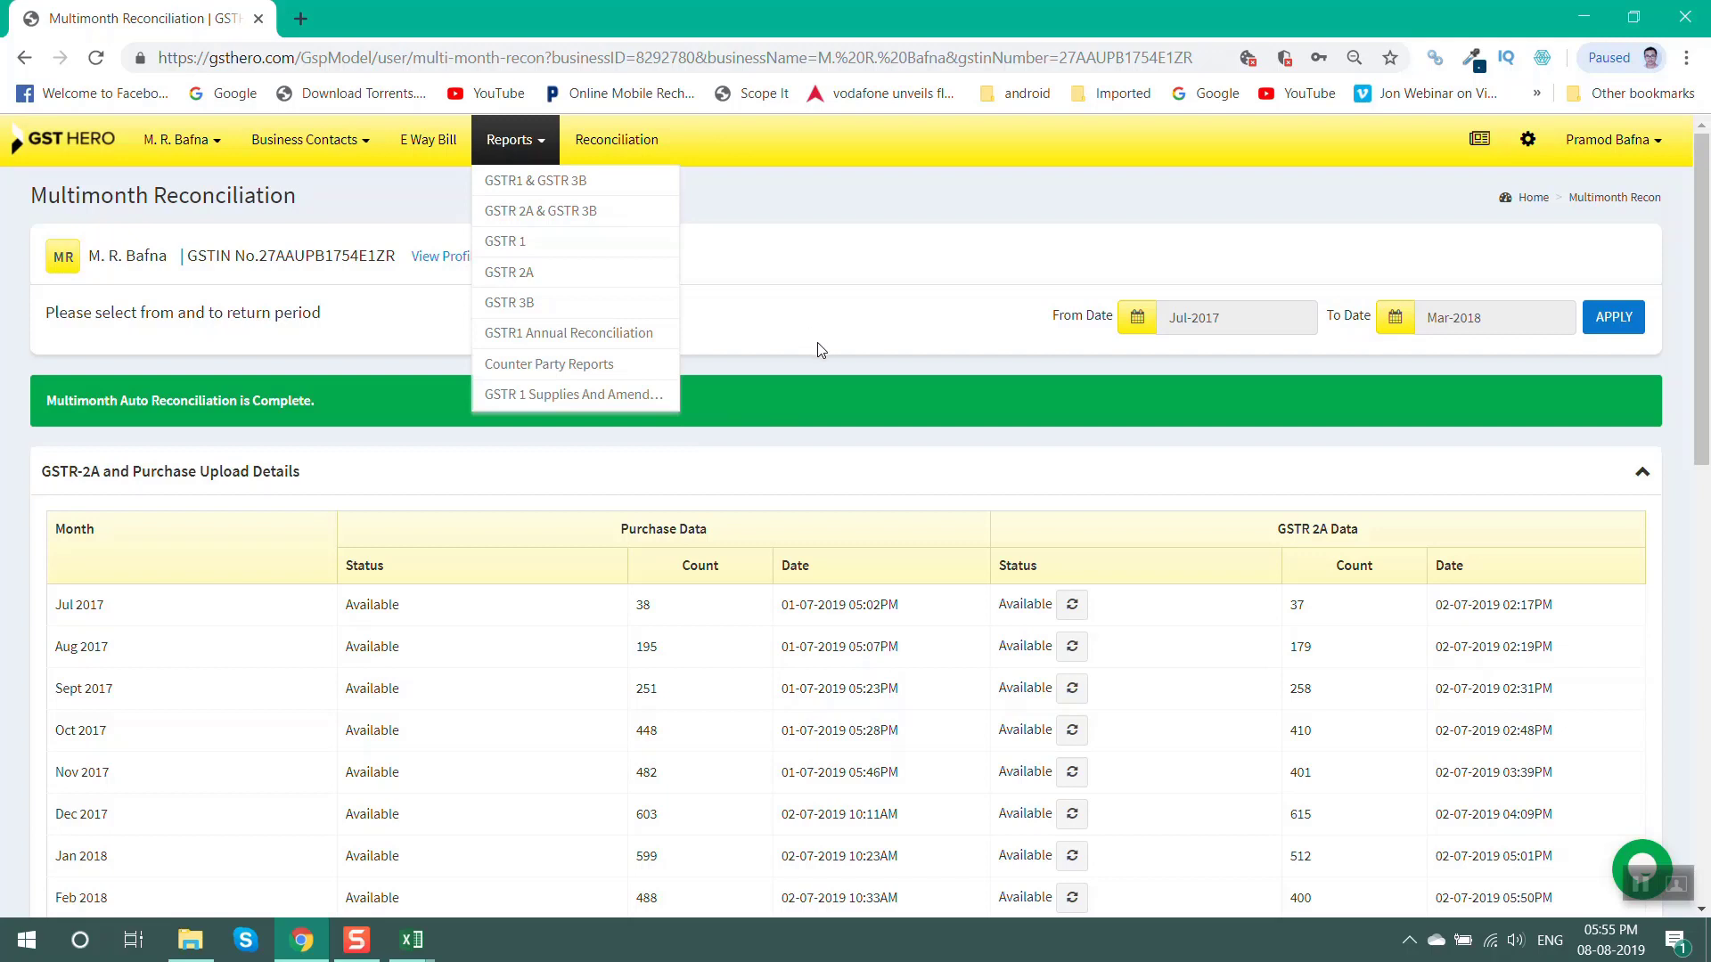
click(1531, 204)
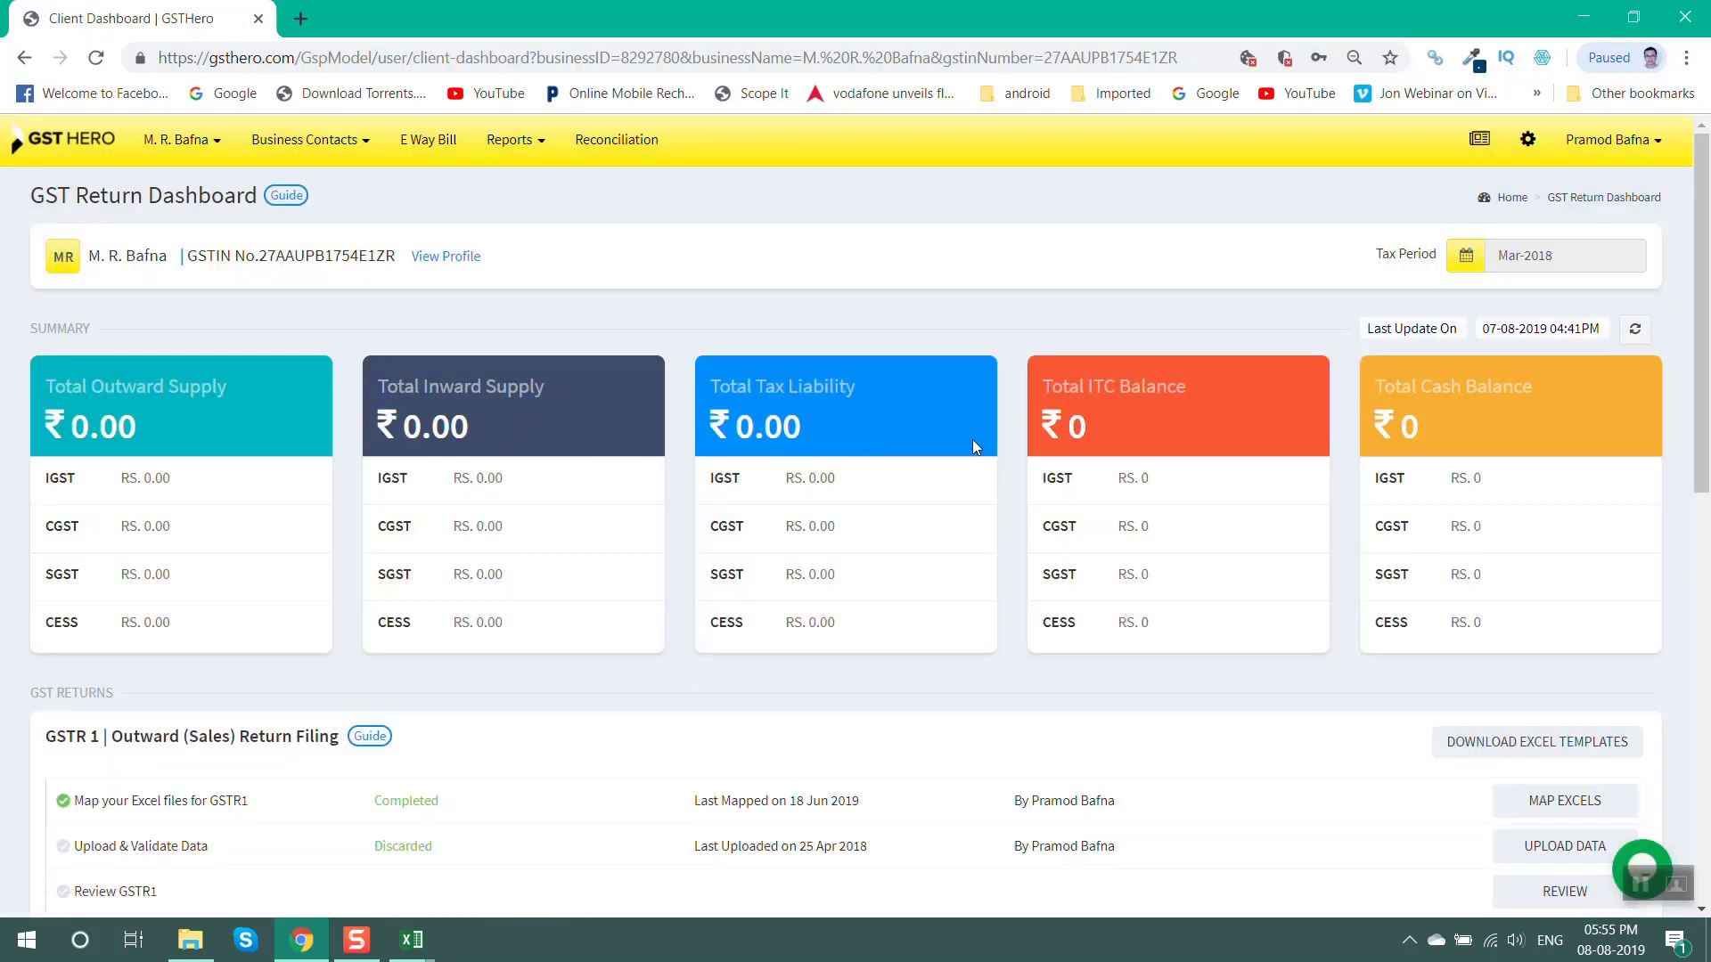
scroll(974, 445, down, 10)
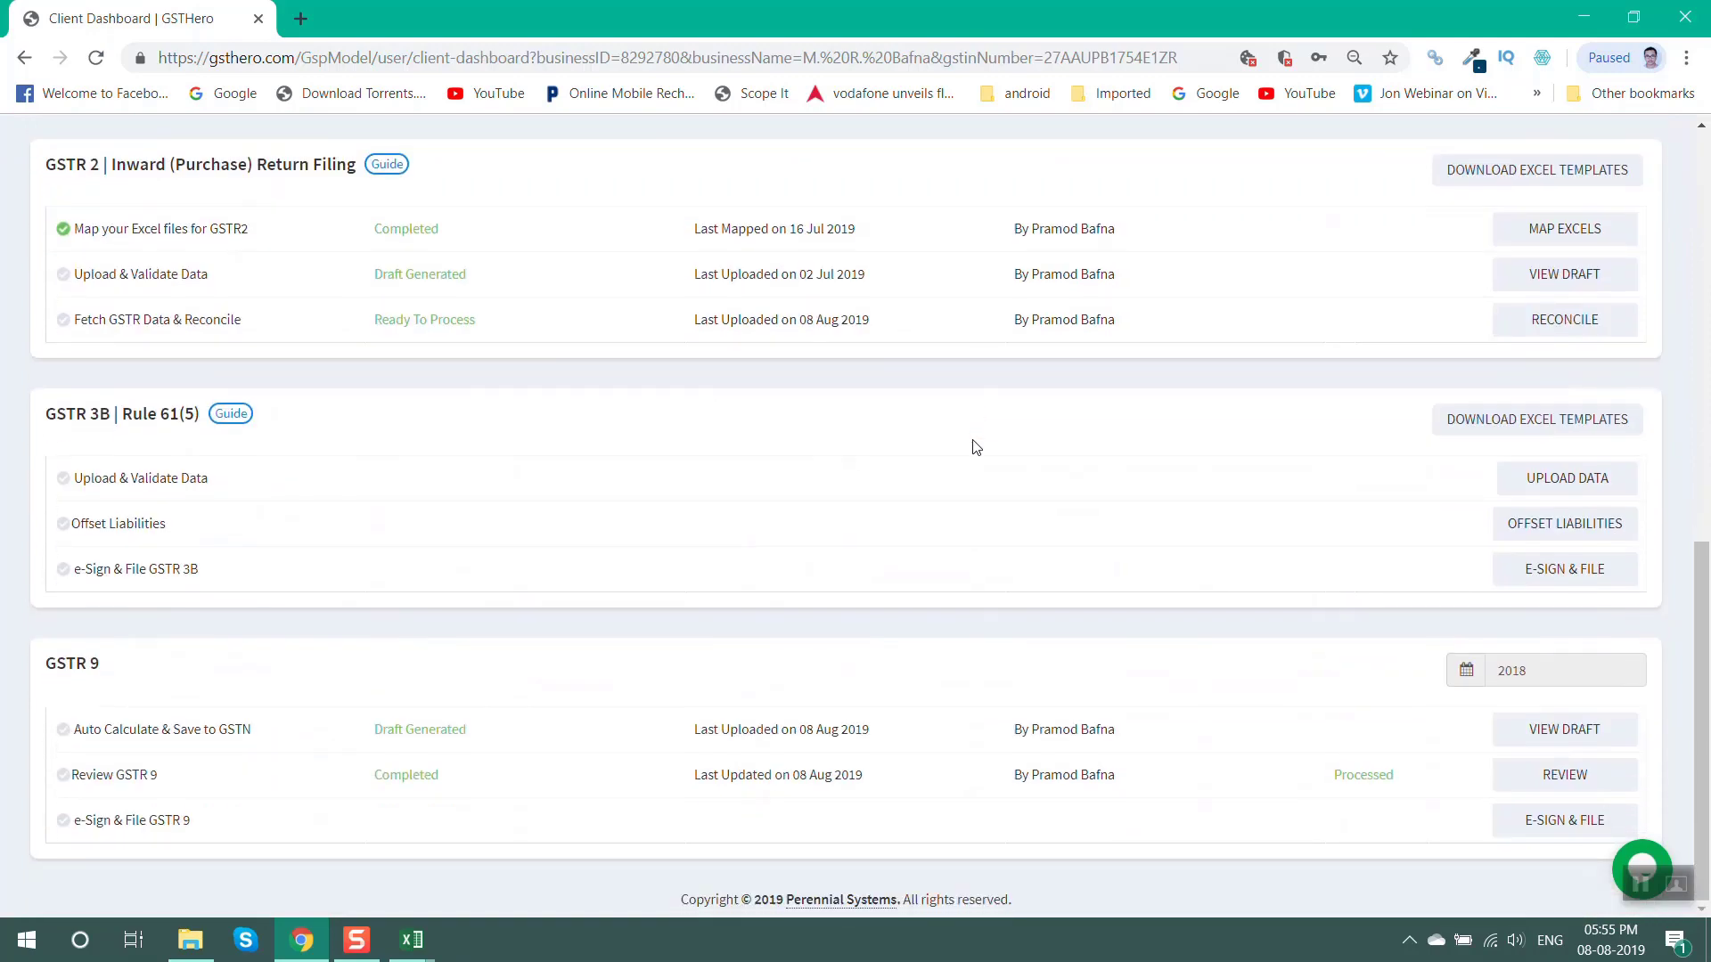
double_click(52, 667)
click(103, 676)
Choose 2018 as the GSTR 9 year and open the draft generated under Auto Calculate & Save to GSTN
click(1509, 674)
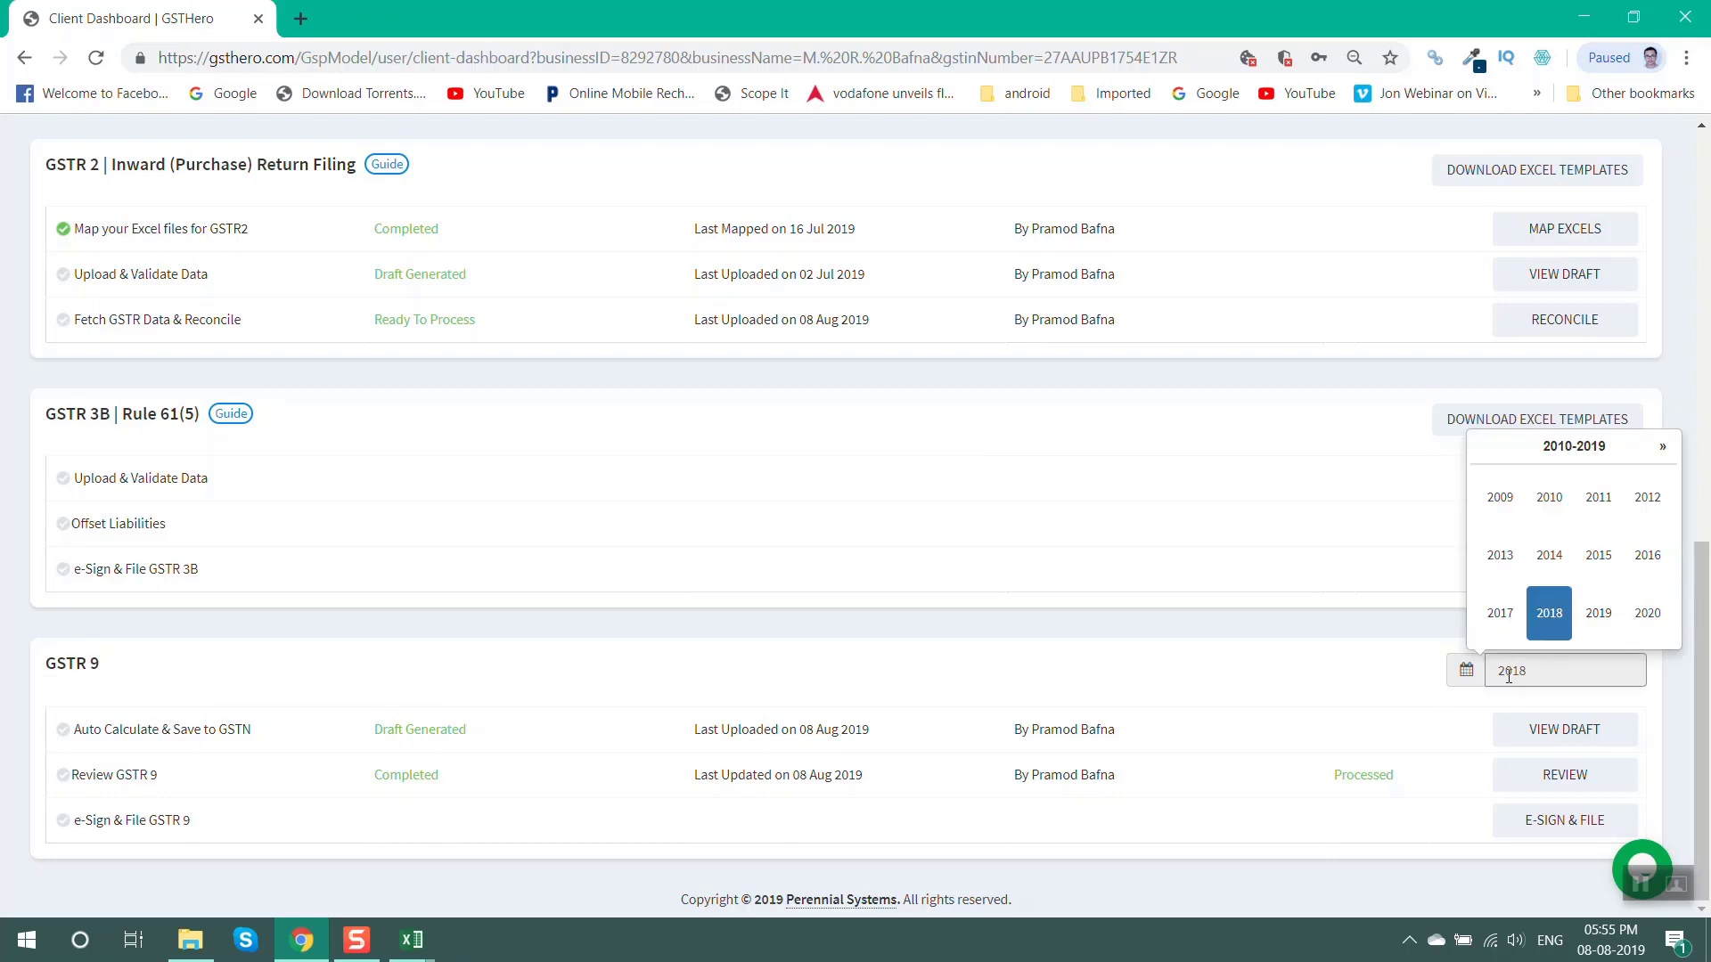
click(1544, 616)
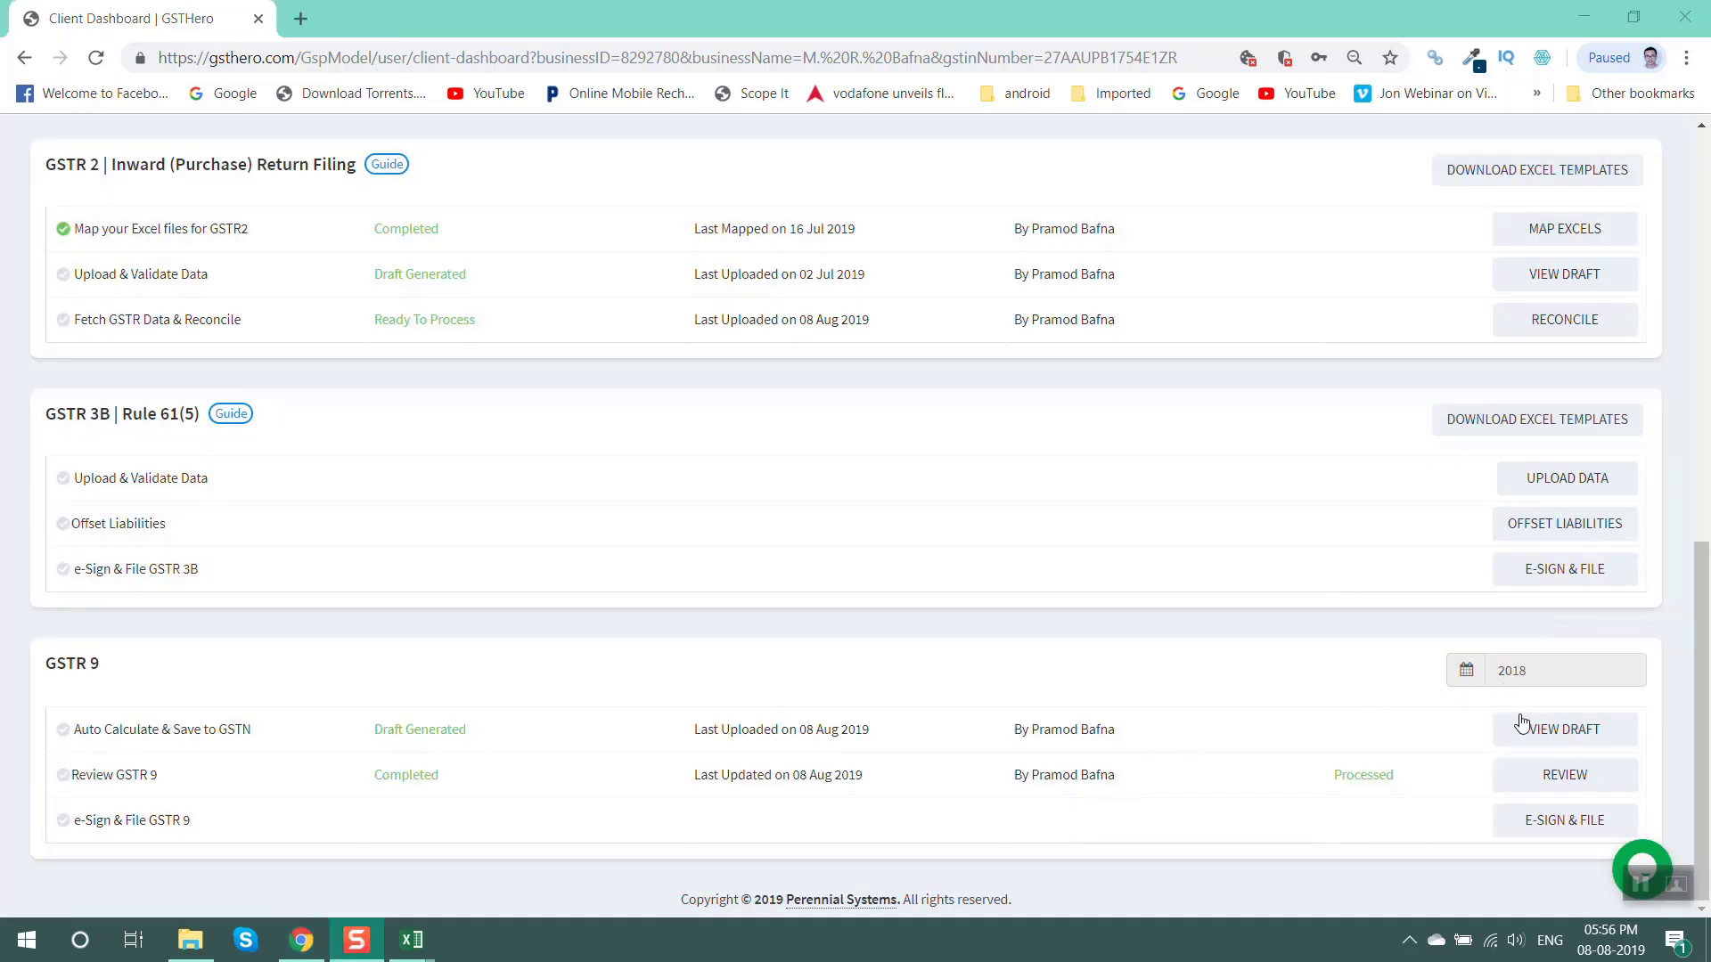
click(1527, 733)
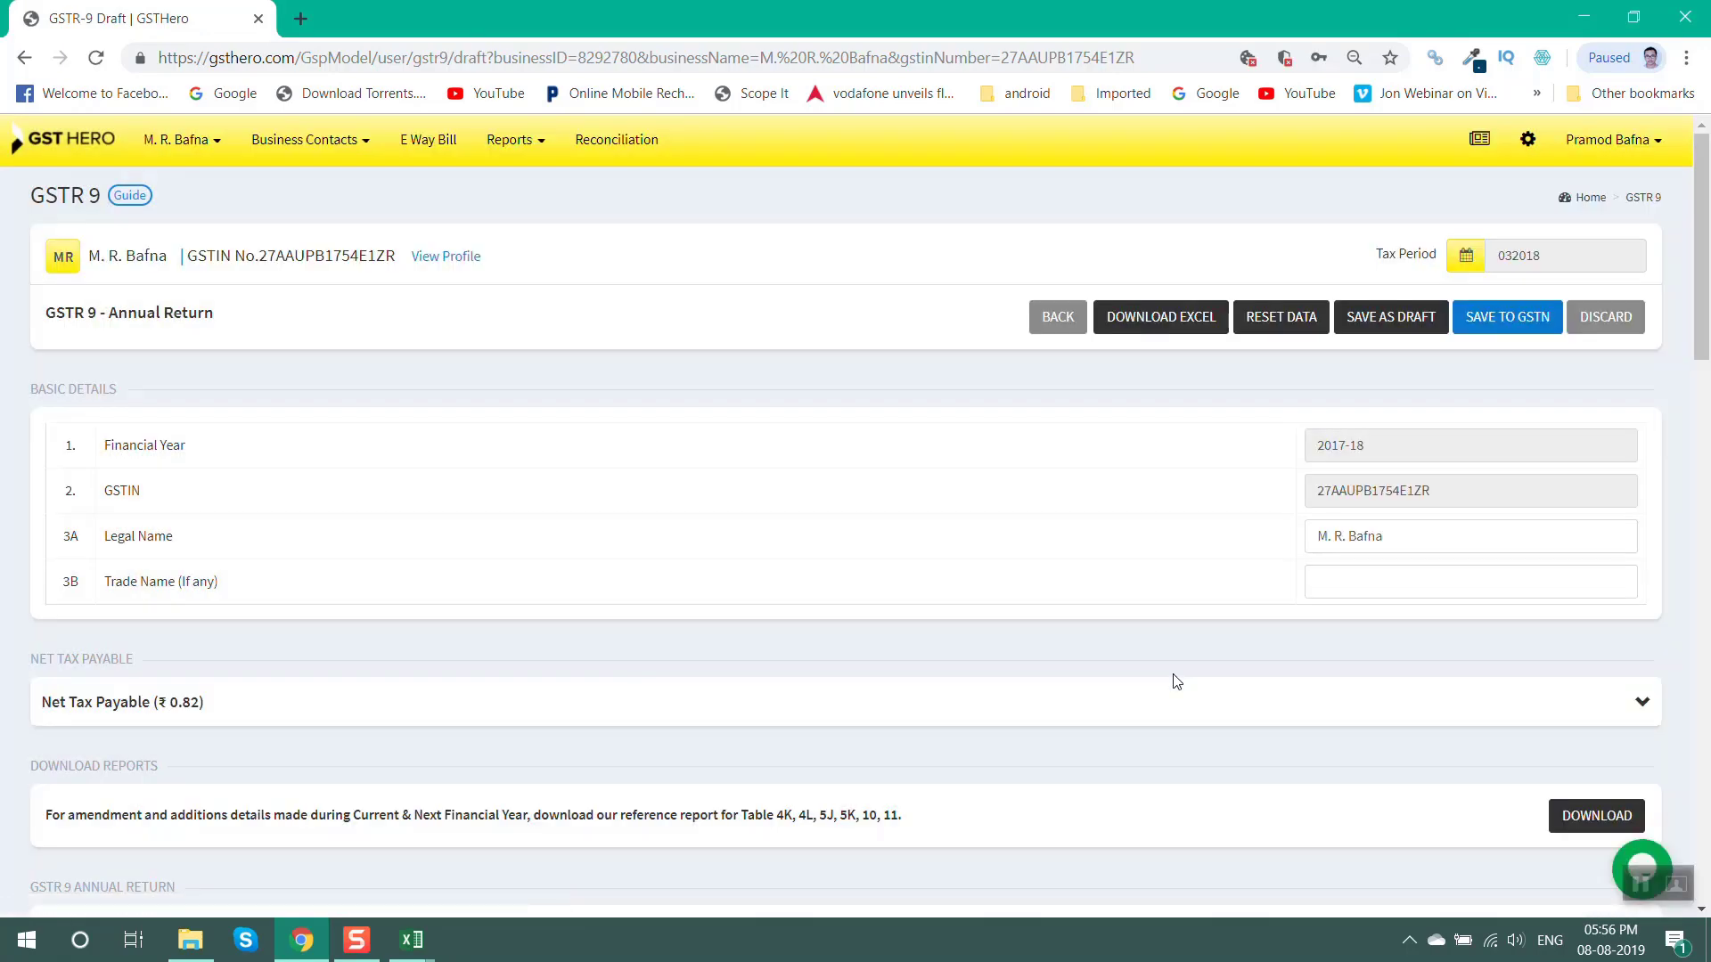
Expand the Net Tax Payable section and examine its tax payable and tax paid rows and the reference report download section
scroll(978, 668, down, 3)
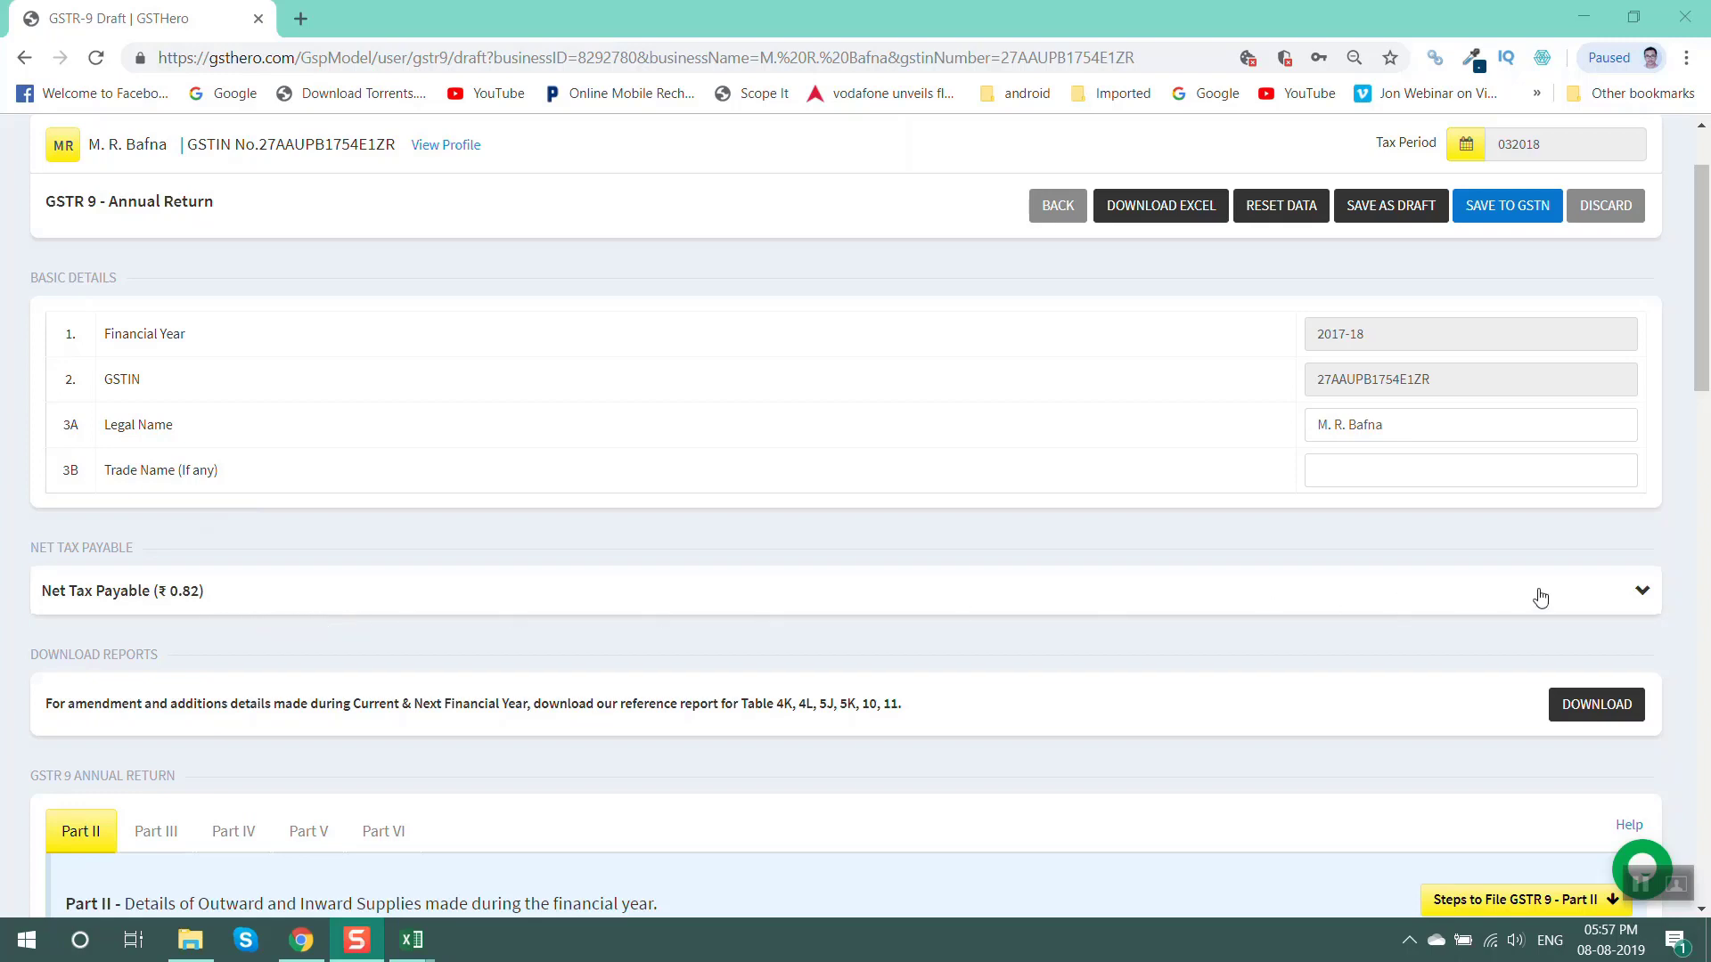
click(1639, 594)
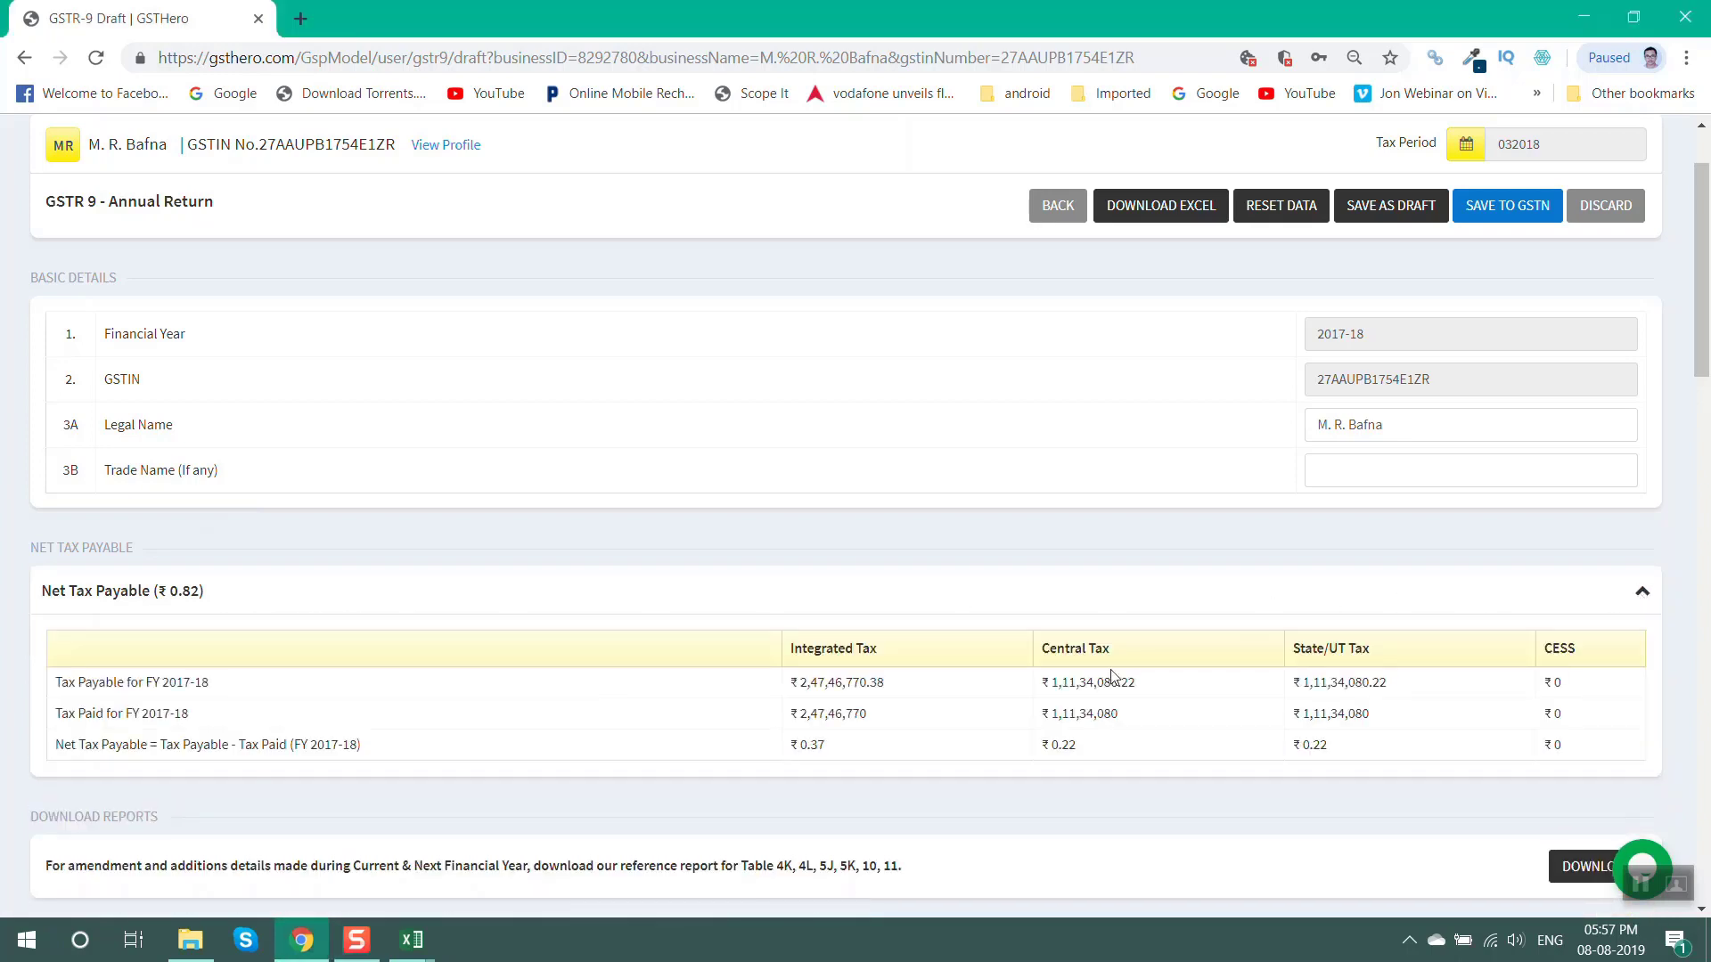
scroll(965, 679, down, 1)
scroll(965, 679, down, 2)
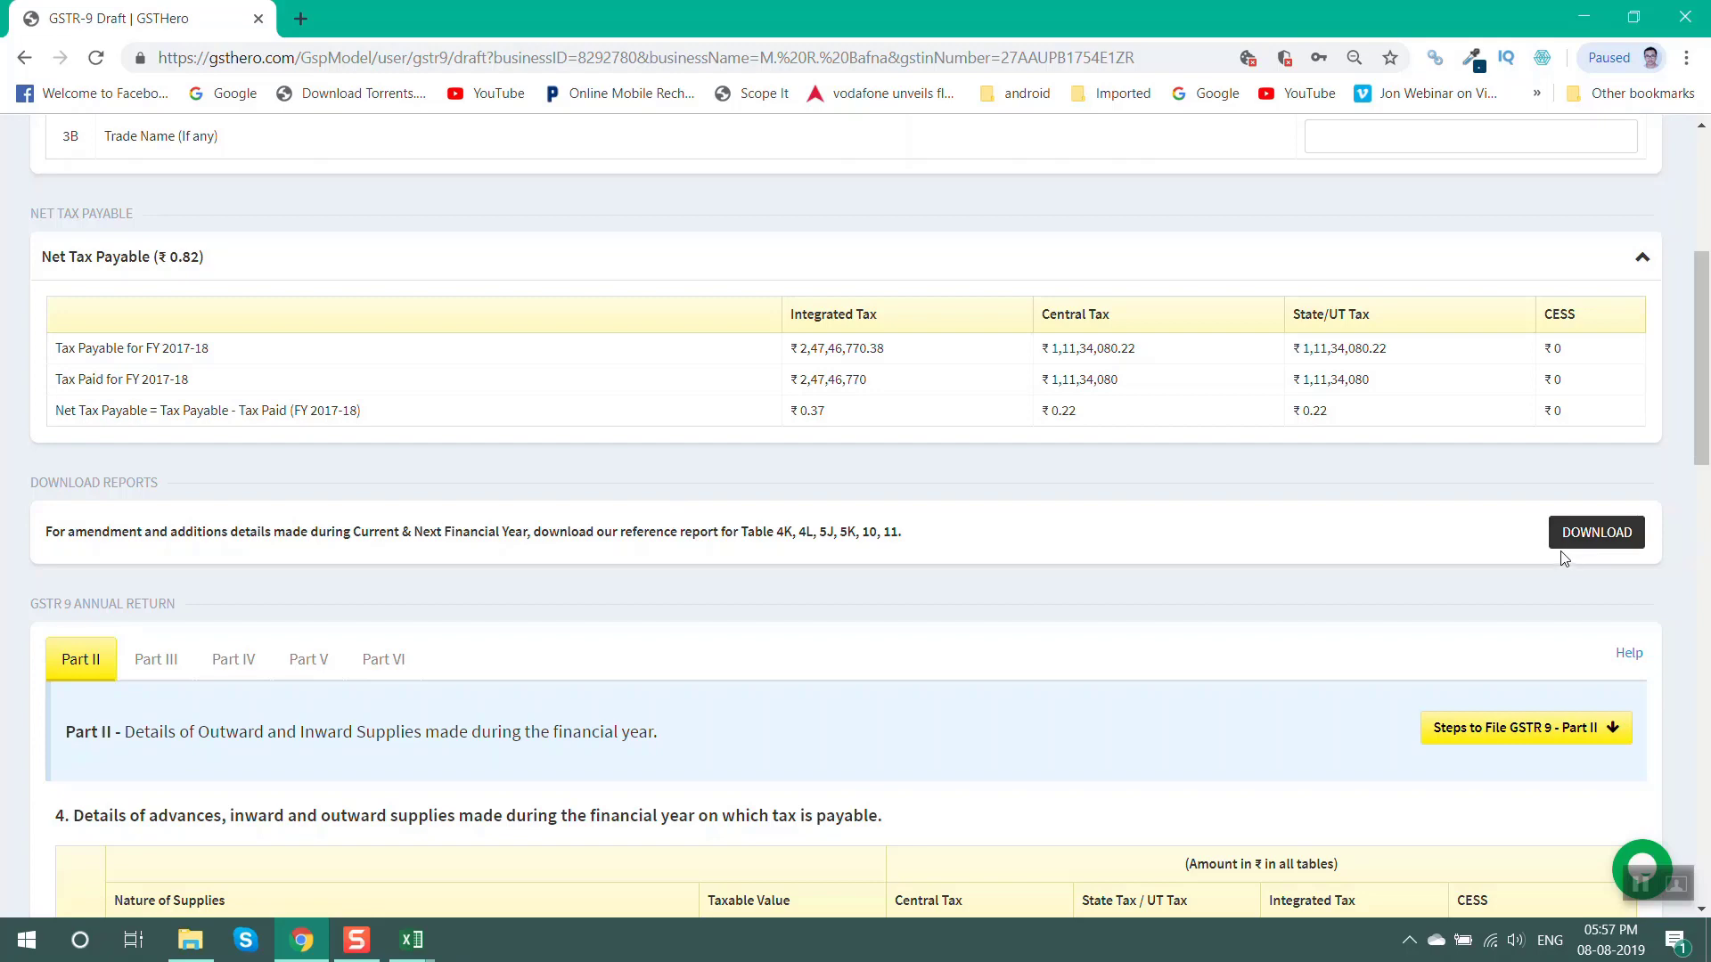
Examine Part II, Table 4 on advances, inward and outward supplies on which tax is payable
scroll(1595, 554, down, 1)
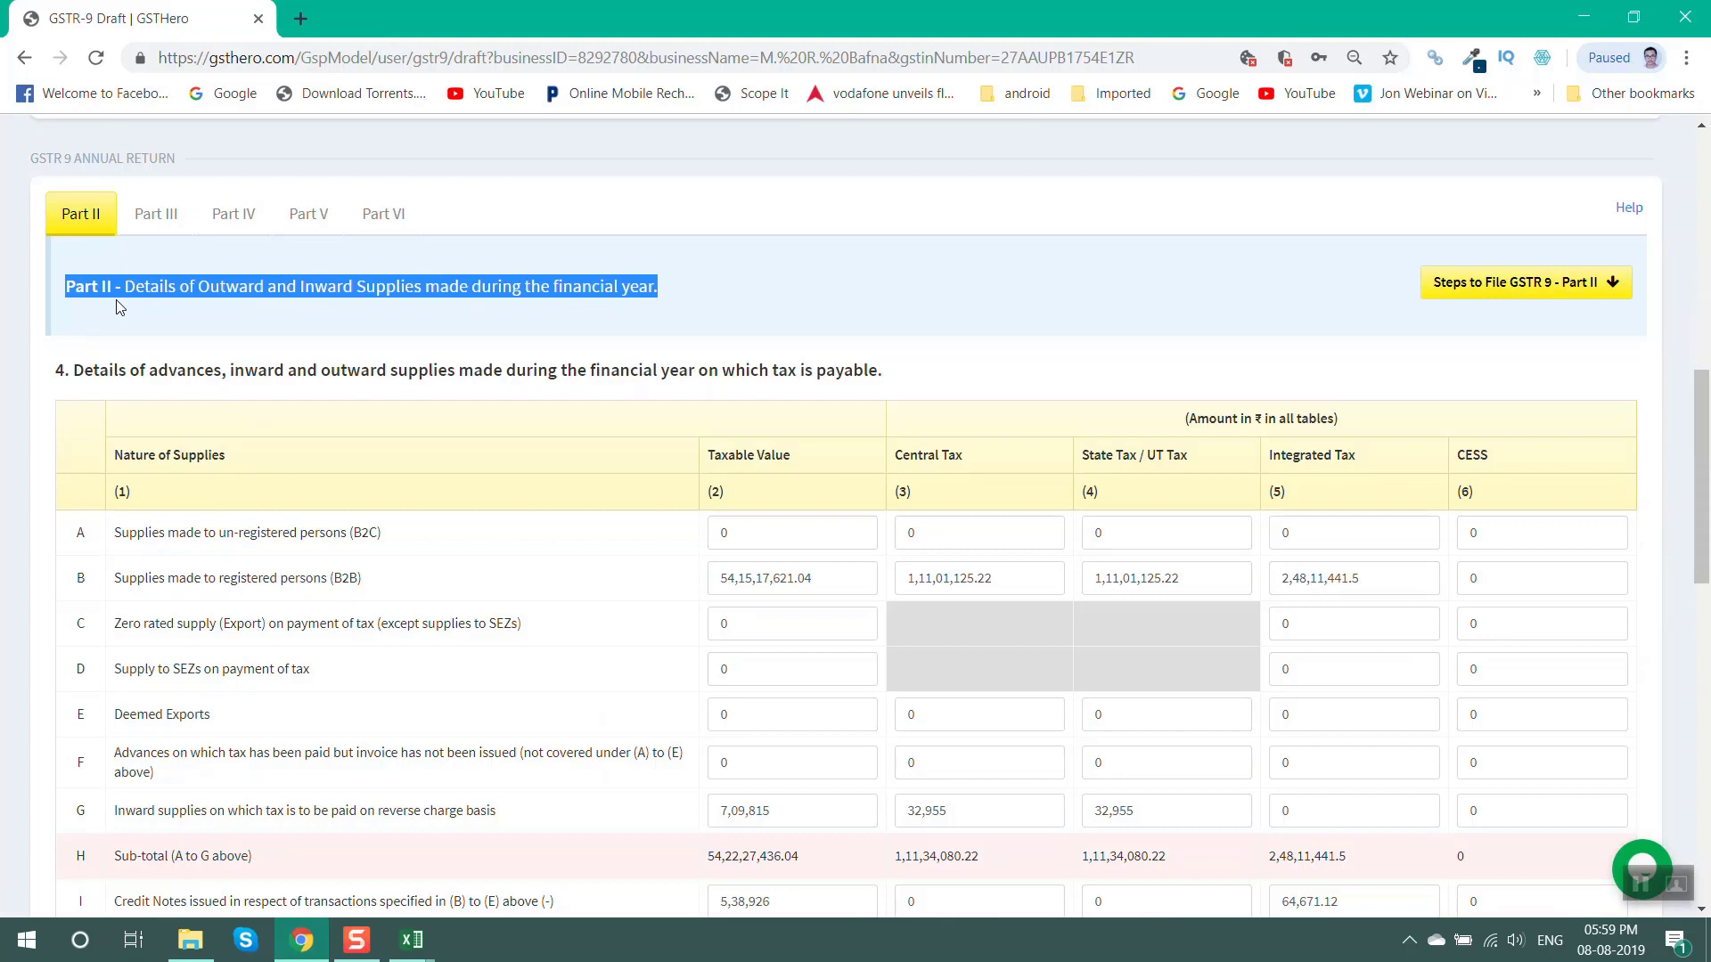
click(1642, 885)
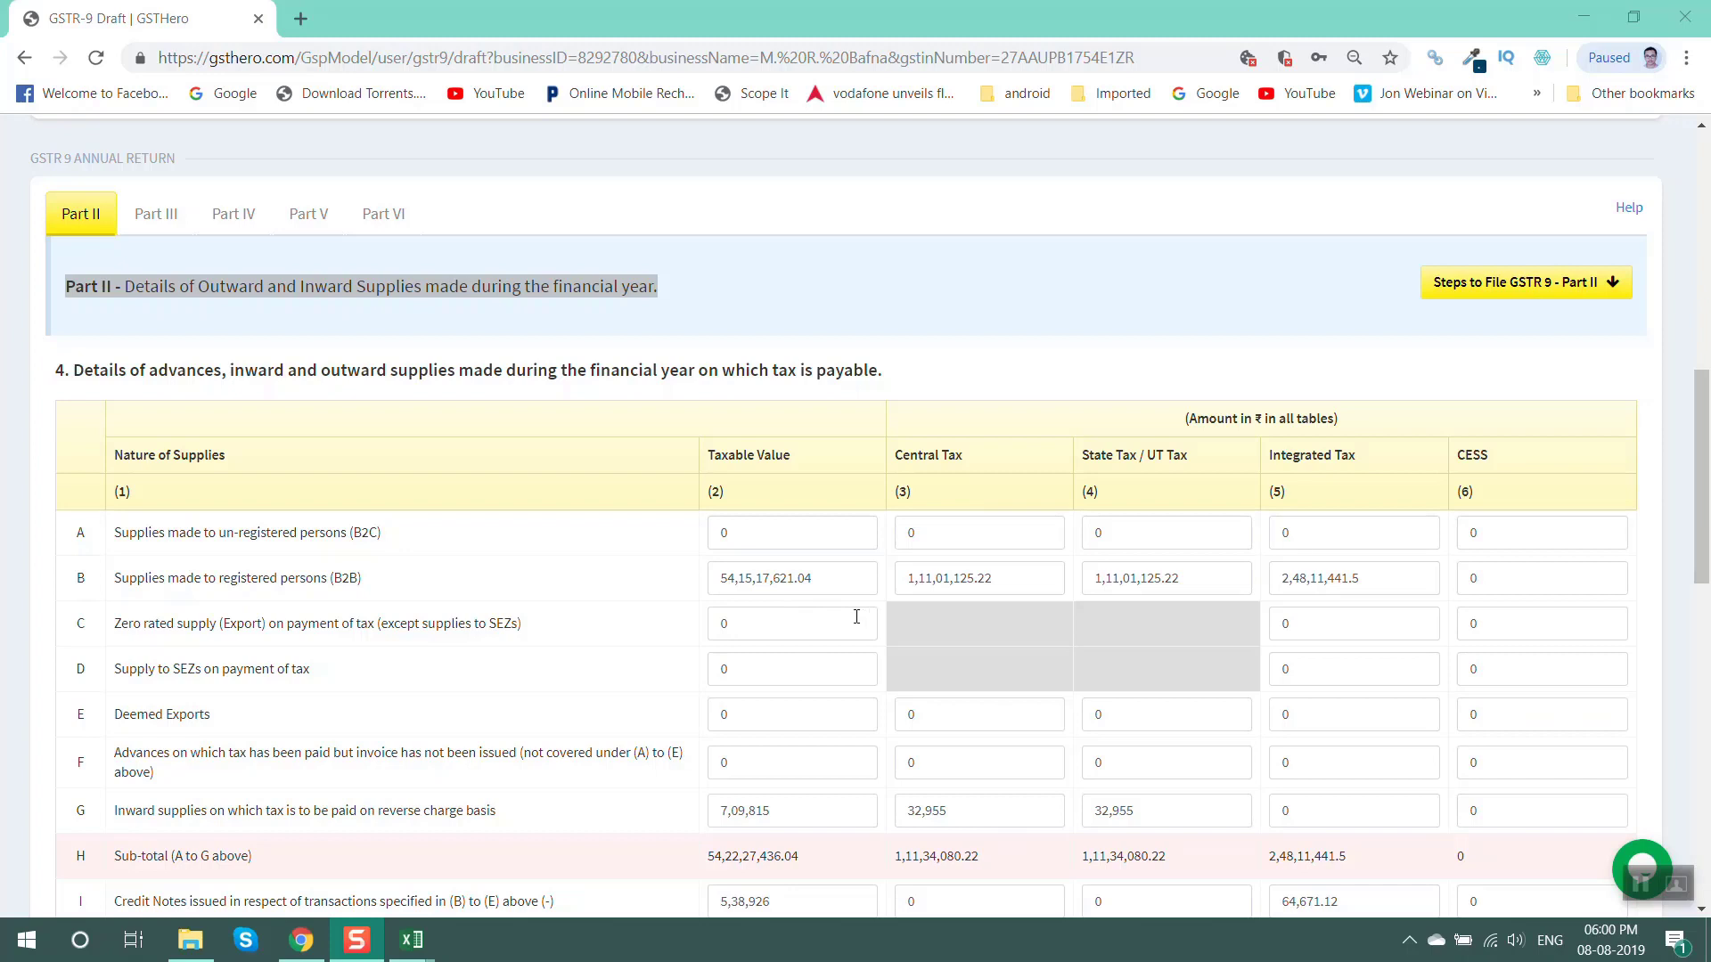
drag(56, 369, 79, 370)
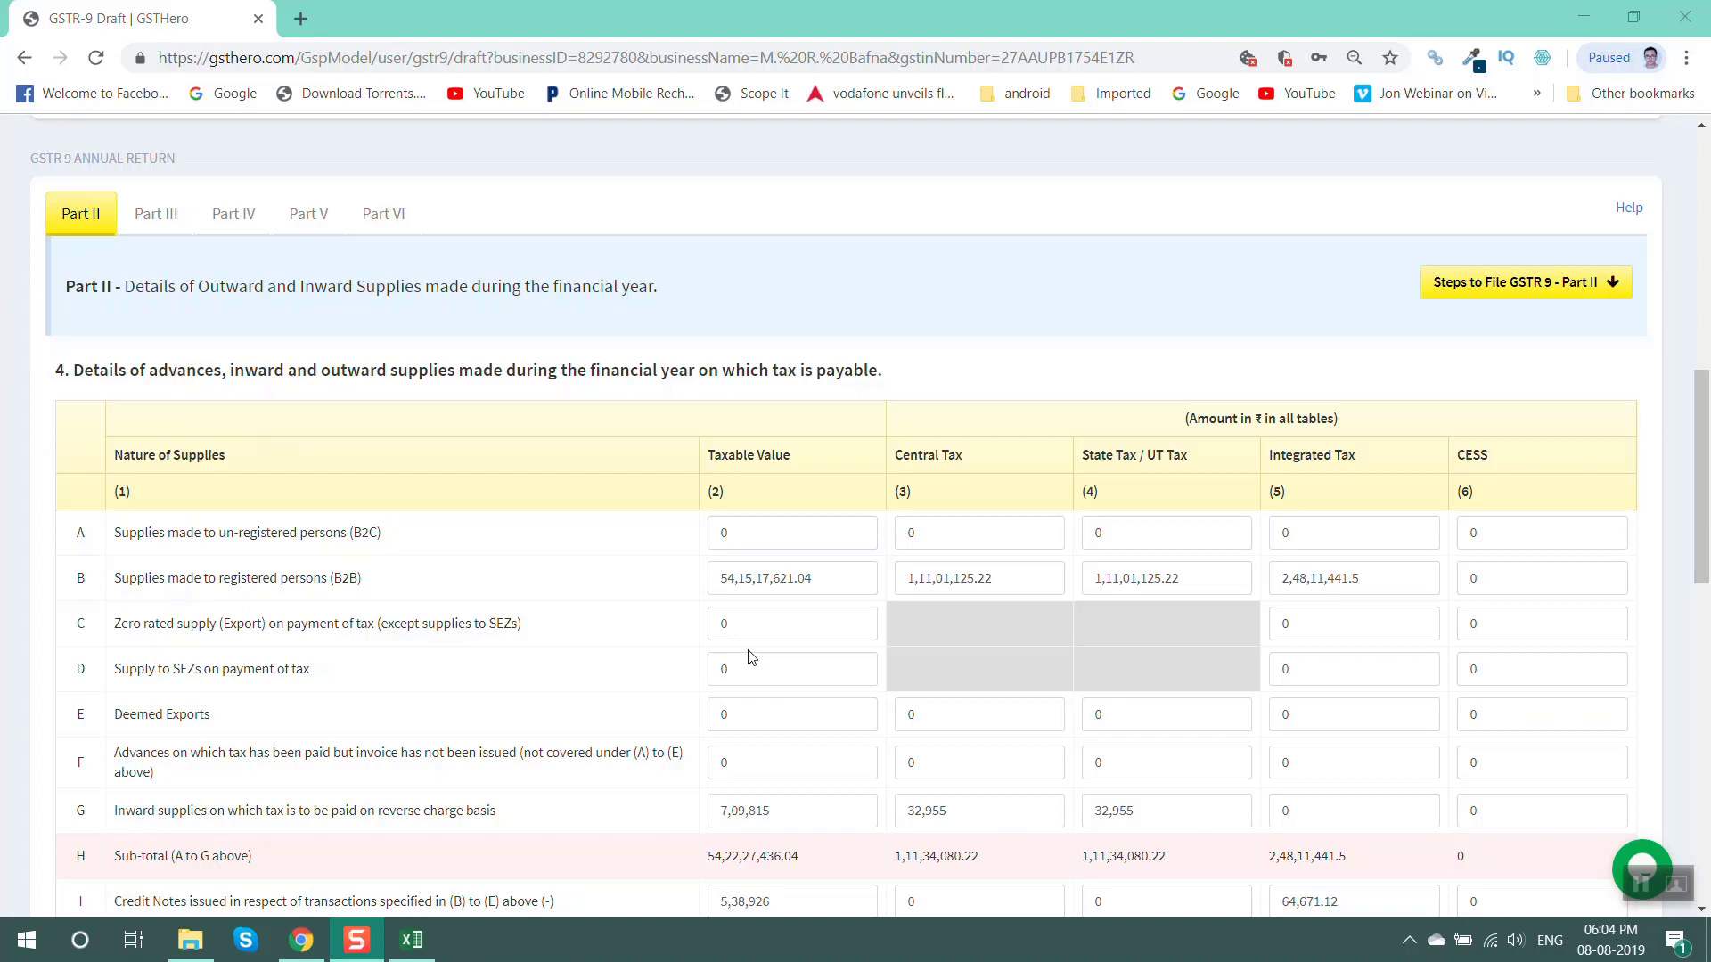
Compare the B2B taxable value in Table 4, row B with the Total GSTR-1 taxable value in the annual reconciliation workbook's Summary sheet
click(829, 579)
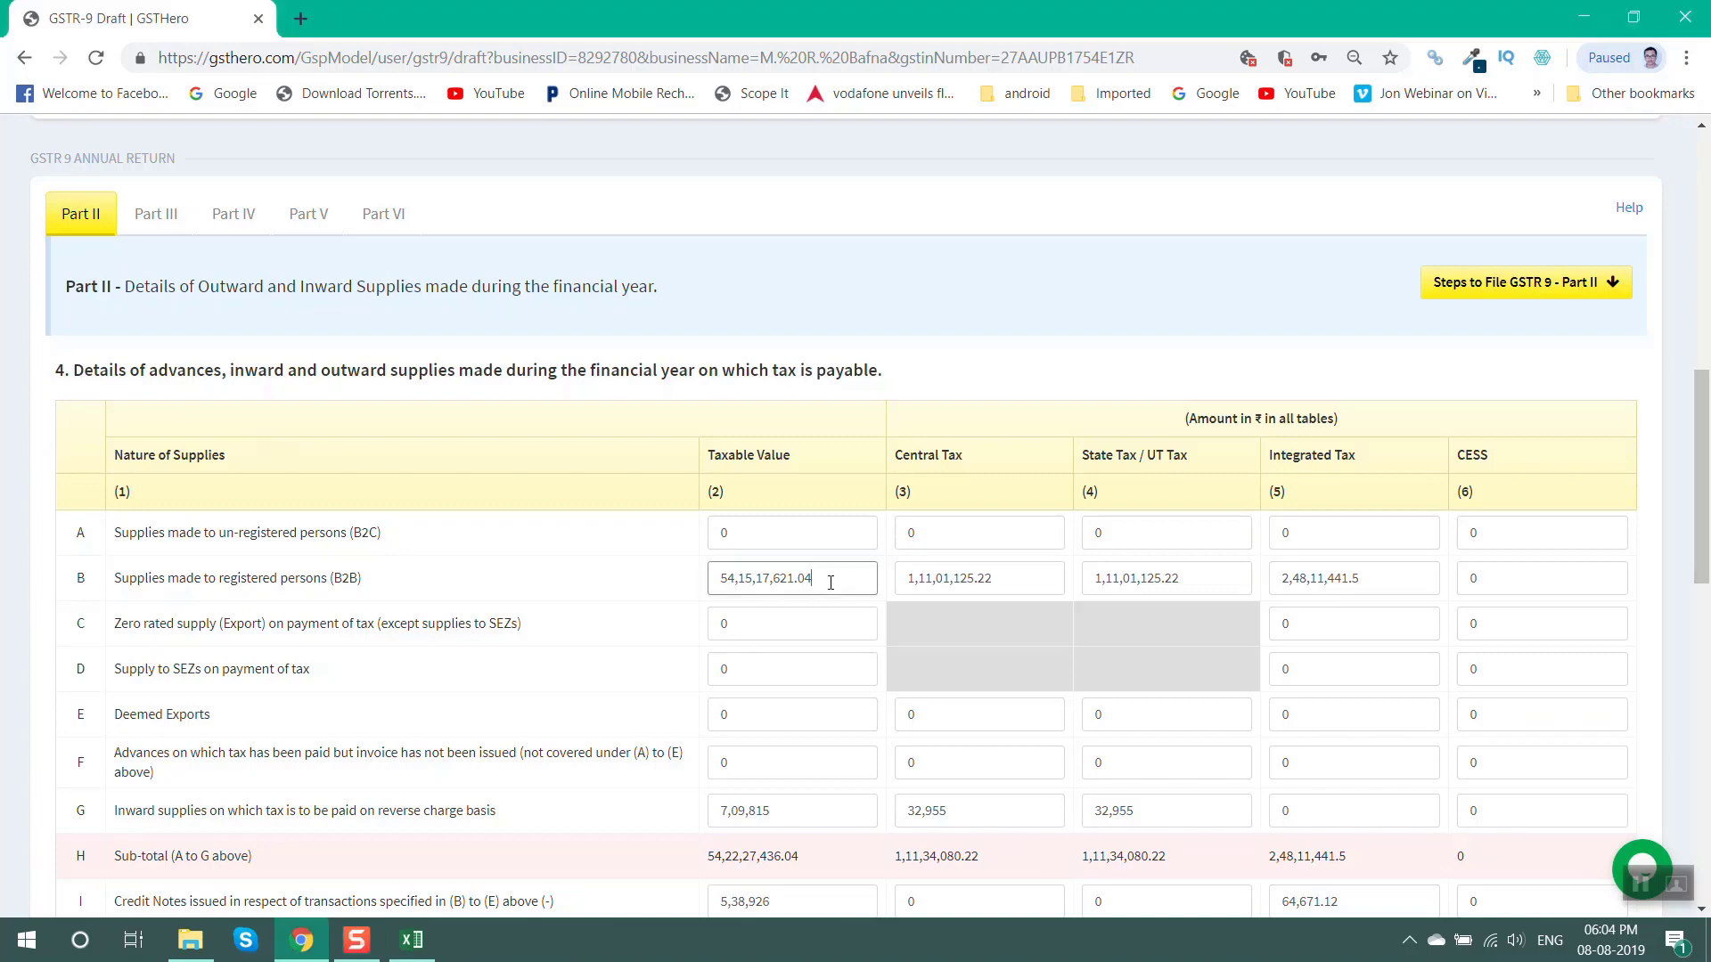
click(411, 941)
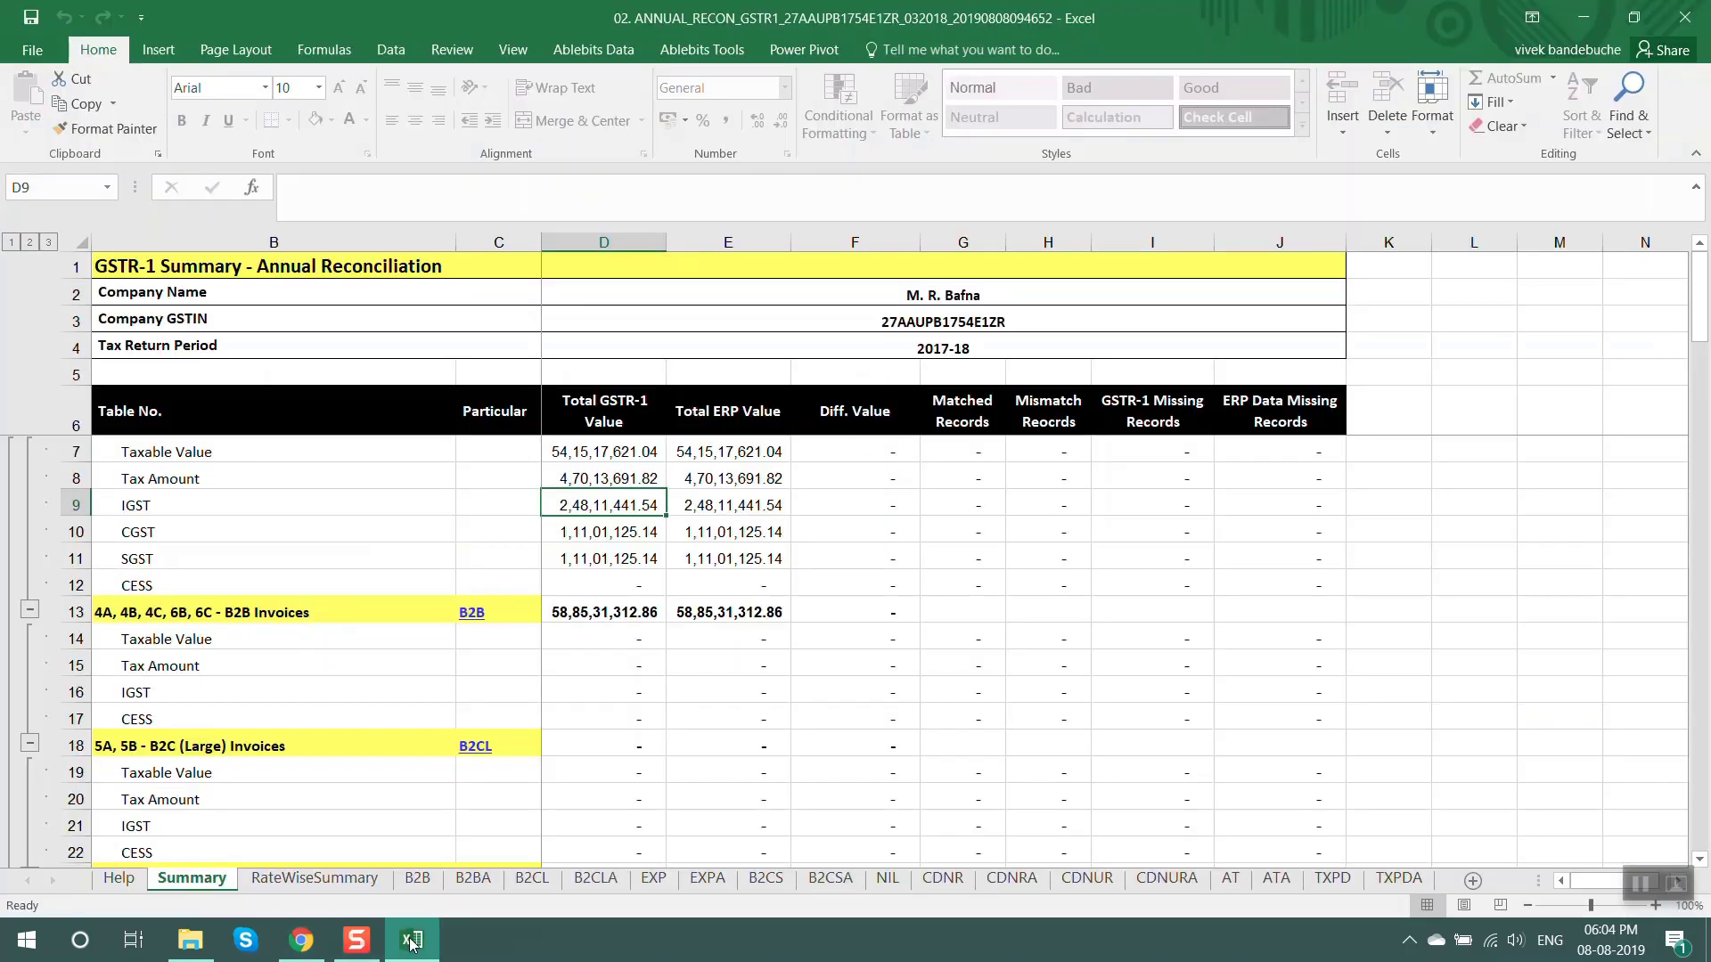
click(581, 455)
key(alt+Tab)
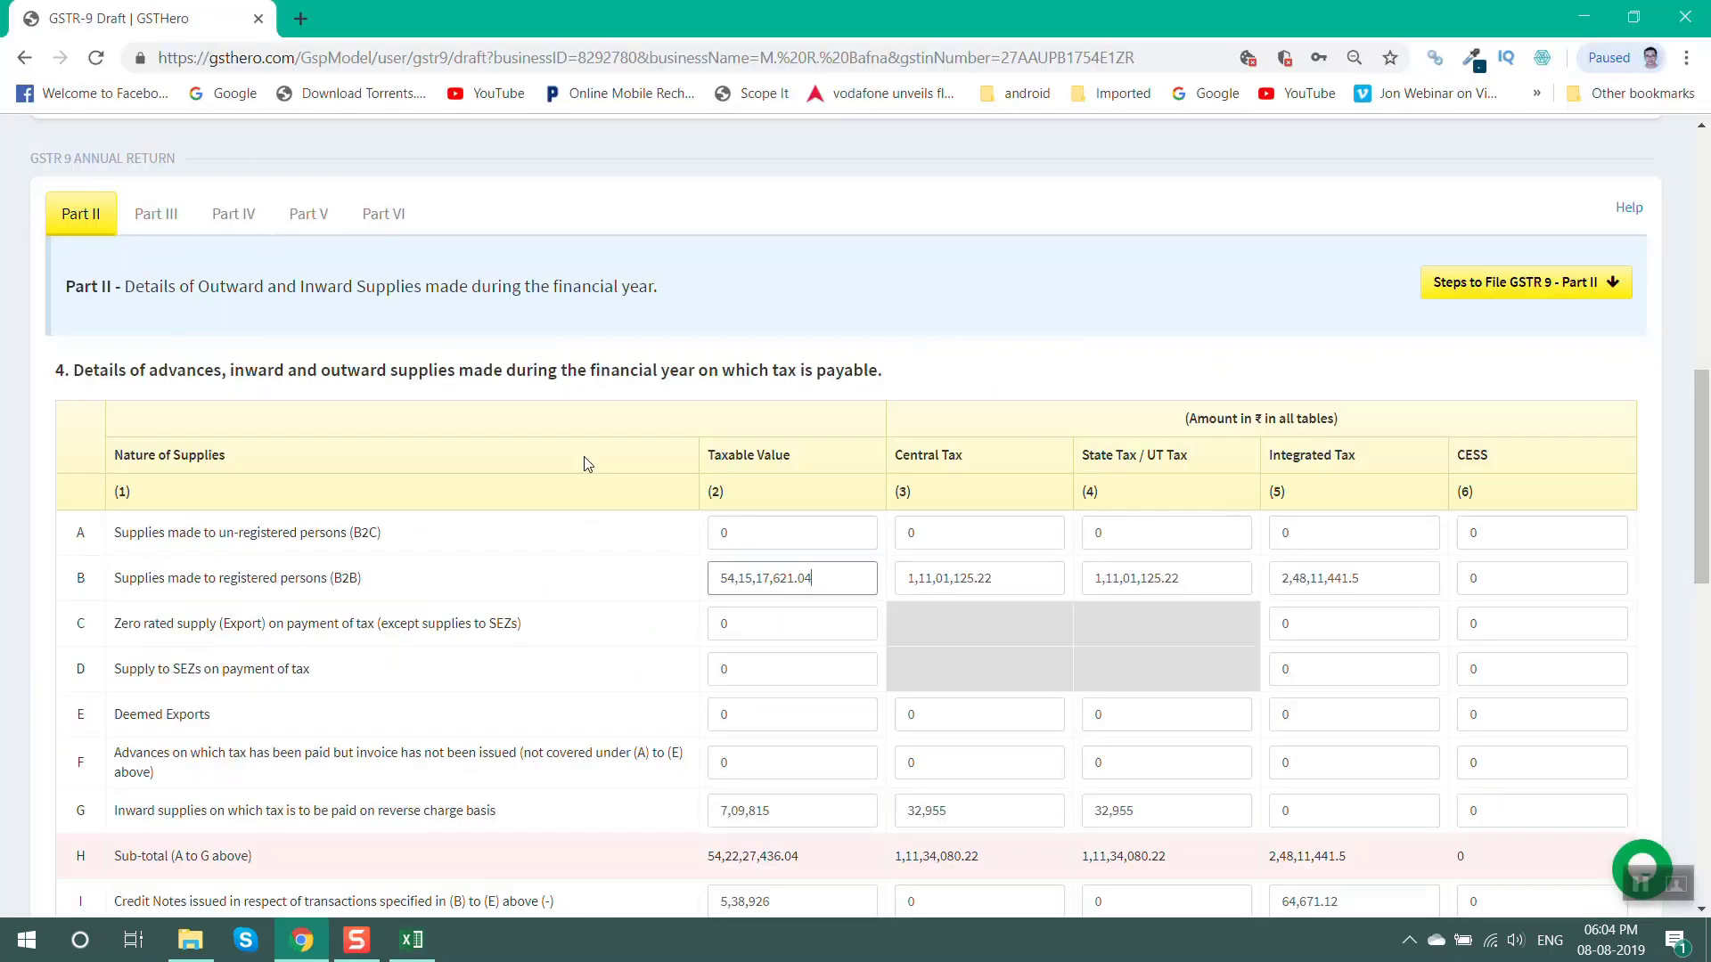
drag(812, 580, 716, 550)
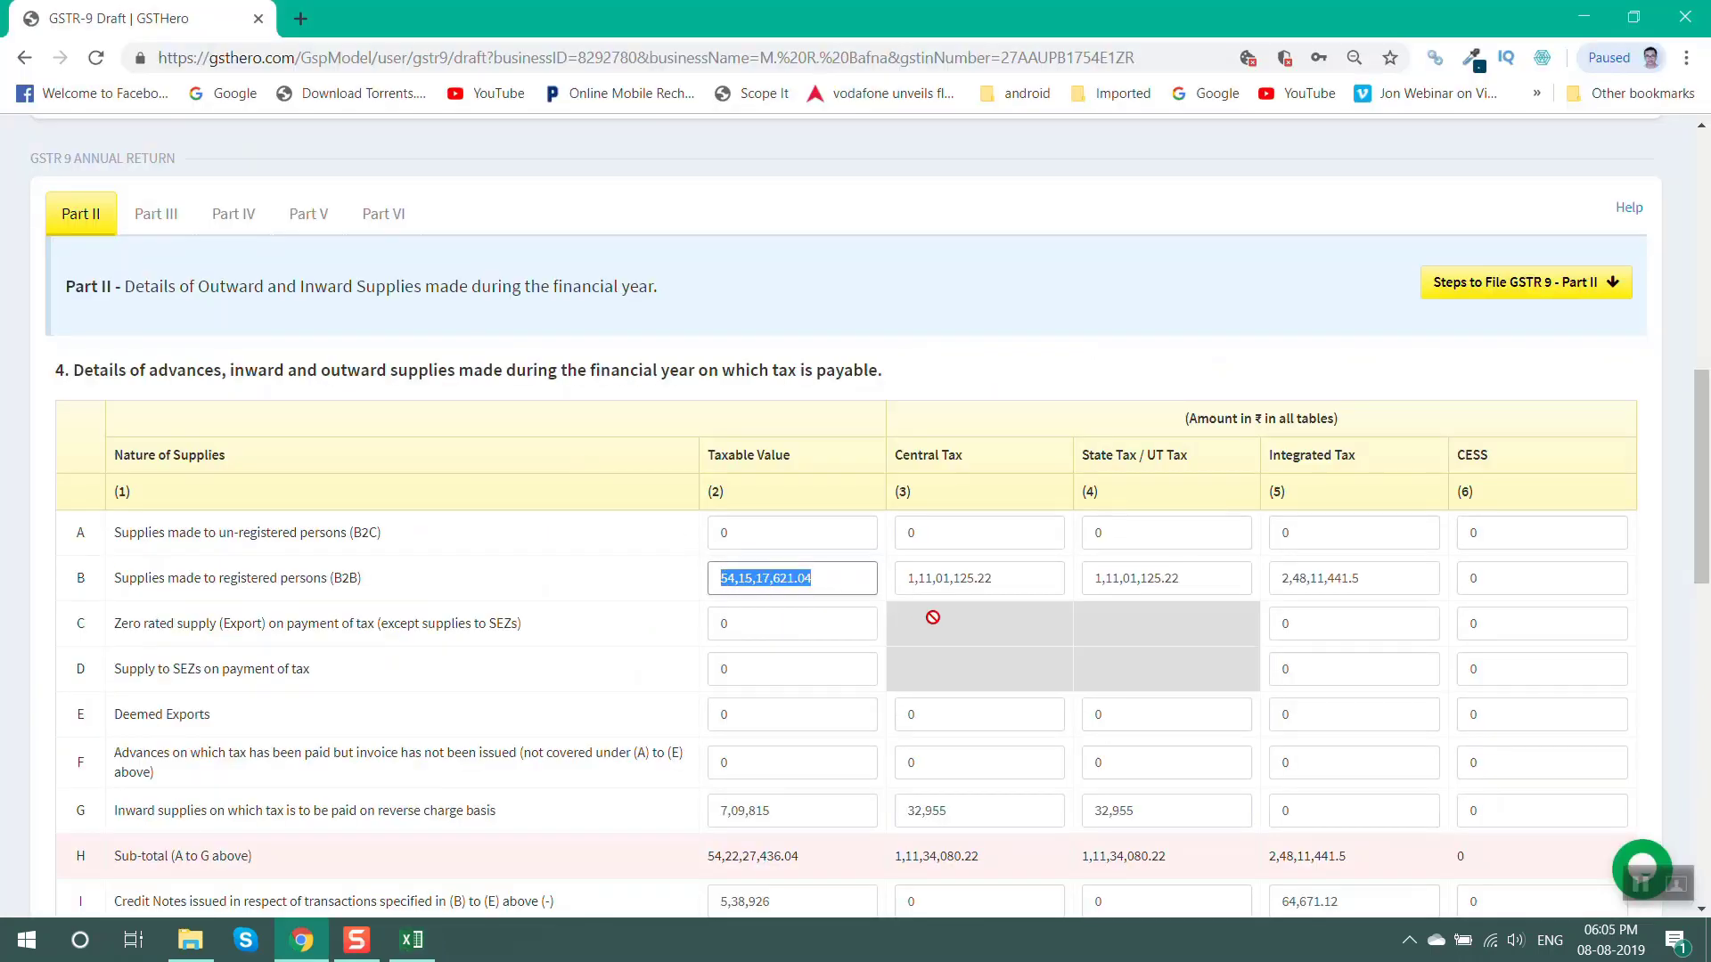
Check the Central Tax and State Tax amounts for B2B supplies against the CGST and SGST totals in the reconciliation Summary sheet
drag(1011, 580, 847, 570)
key(alt+Tab)
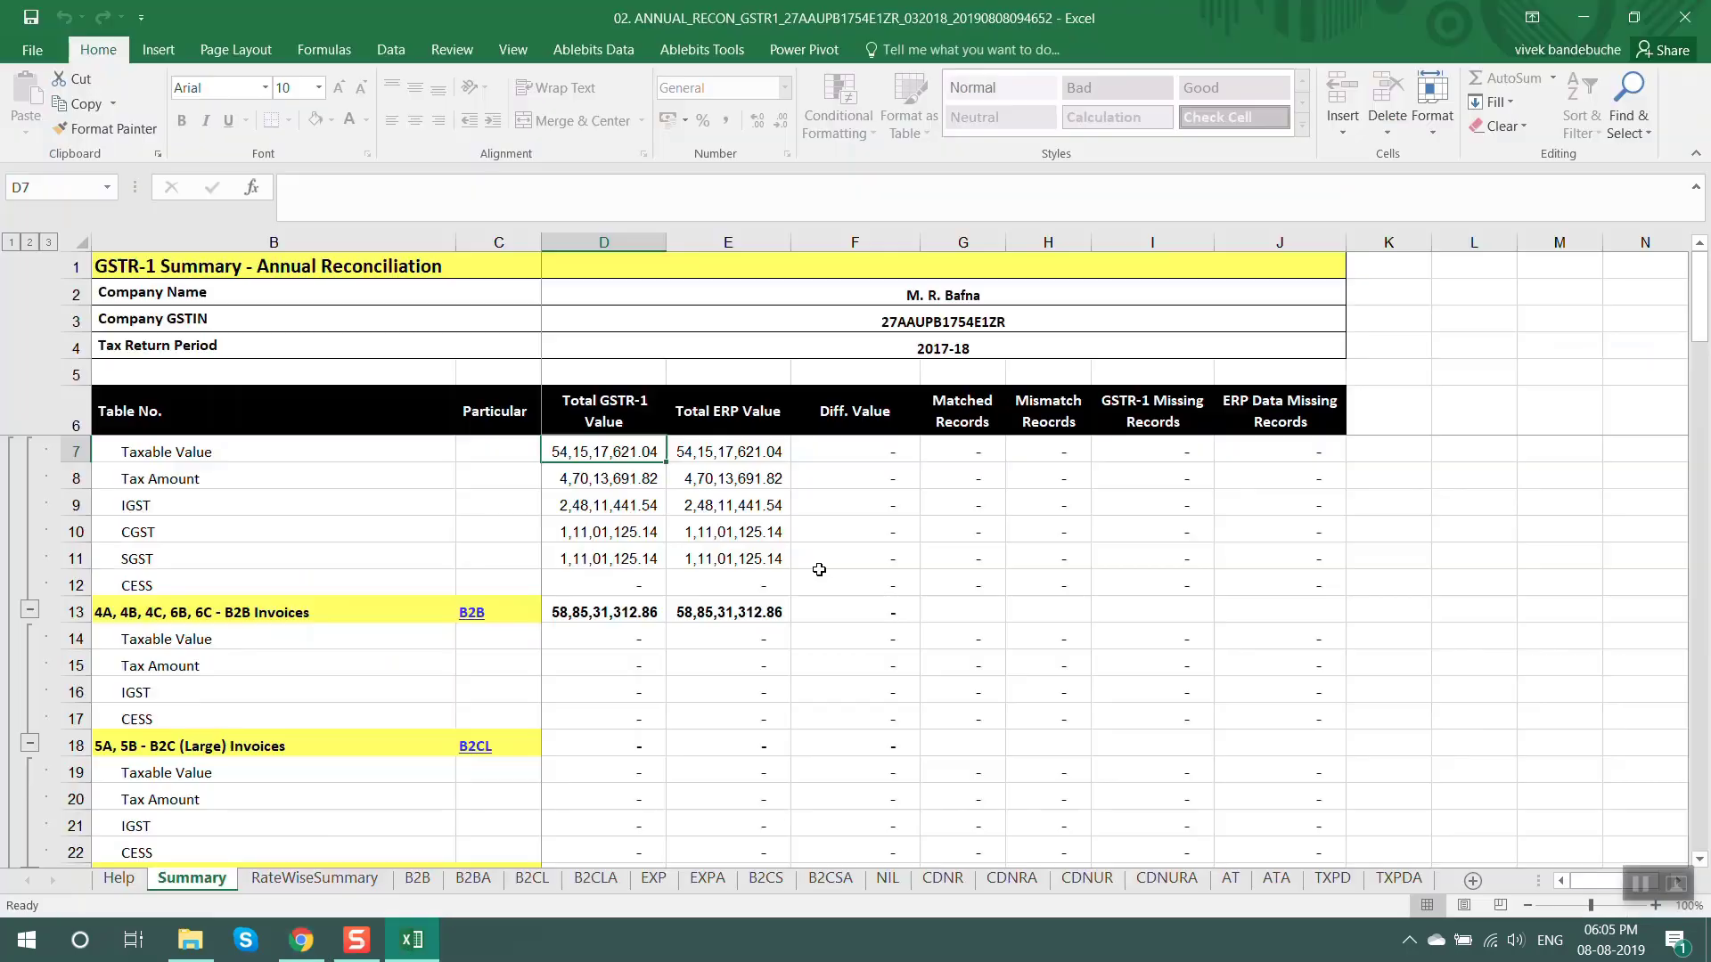
click(601, 532)
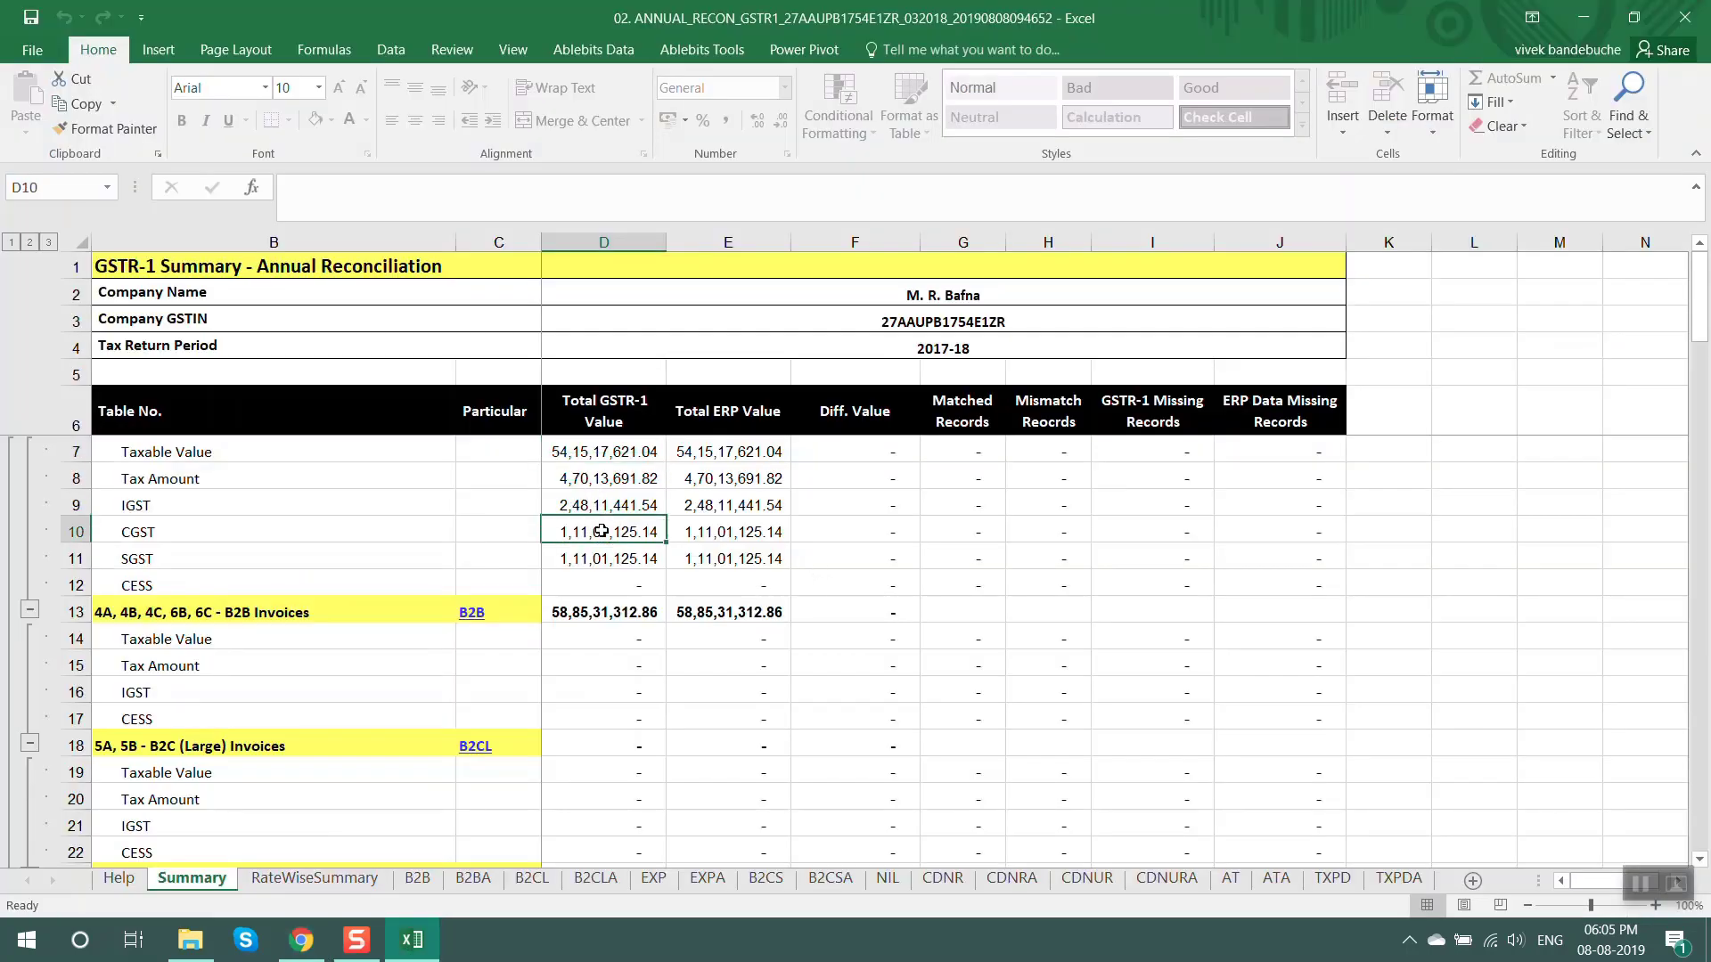
key(alt+Tab)
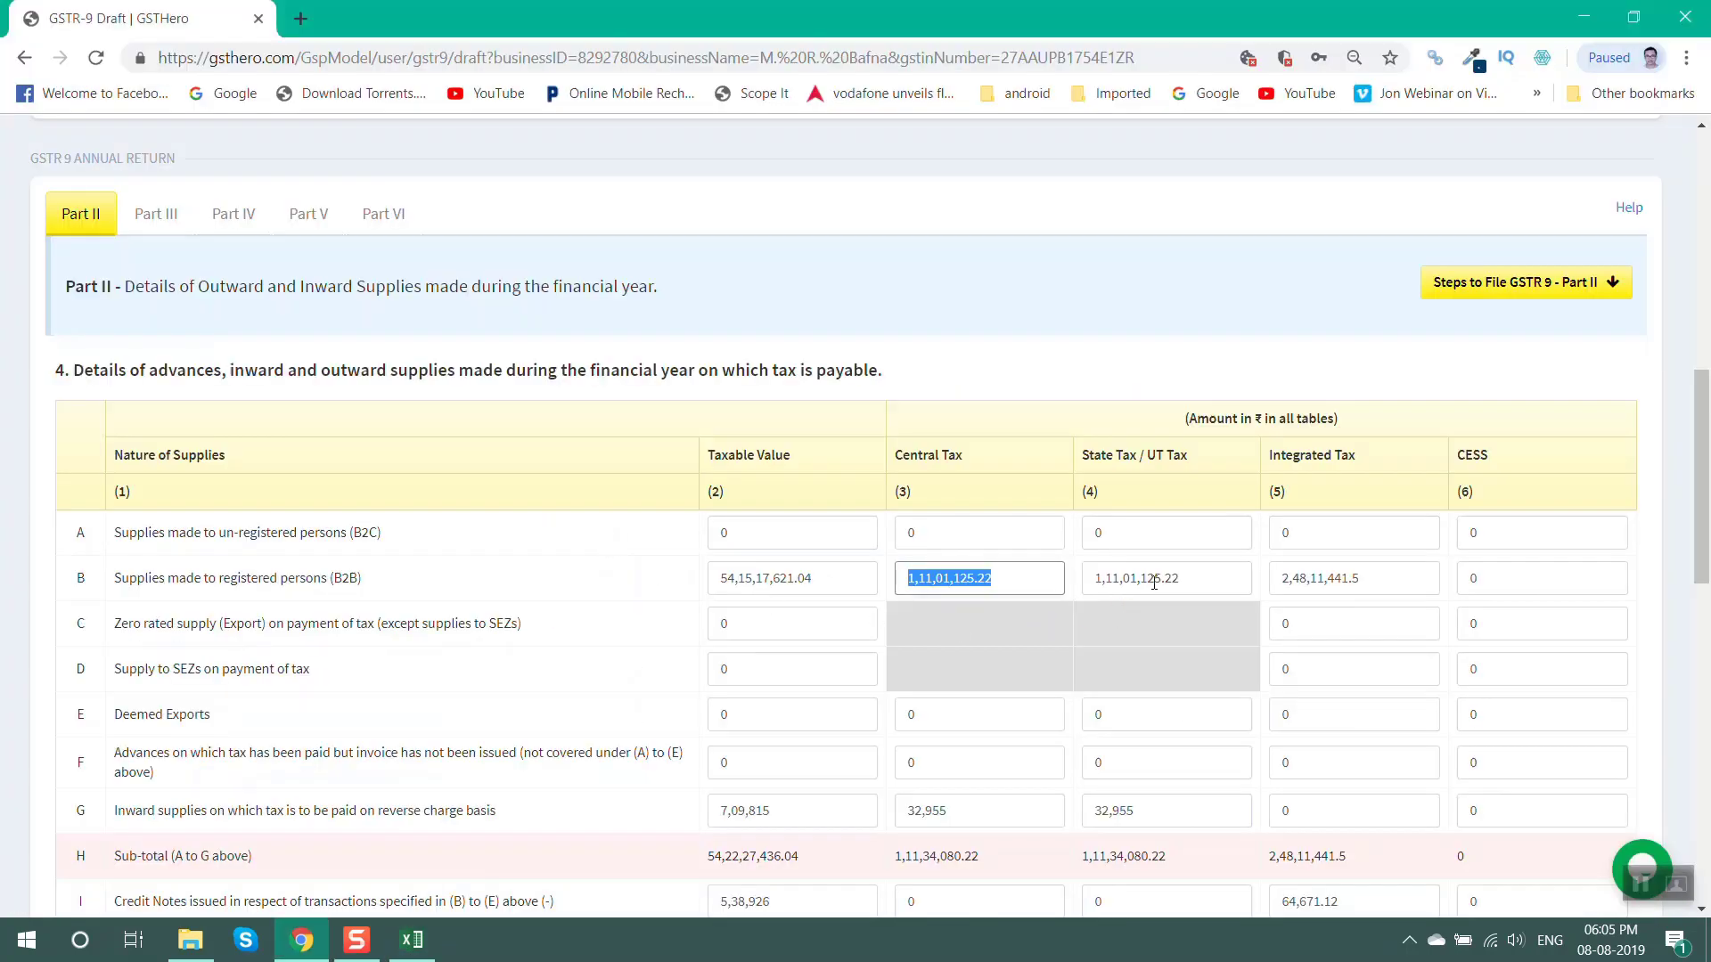
click(1155, 586)
key(alt+Tab)
click(631, 558)
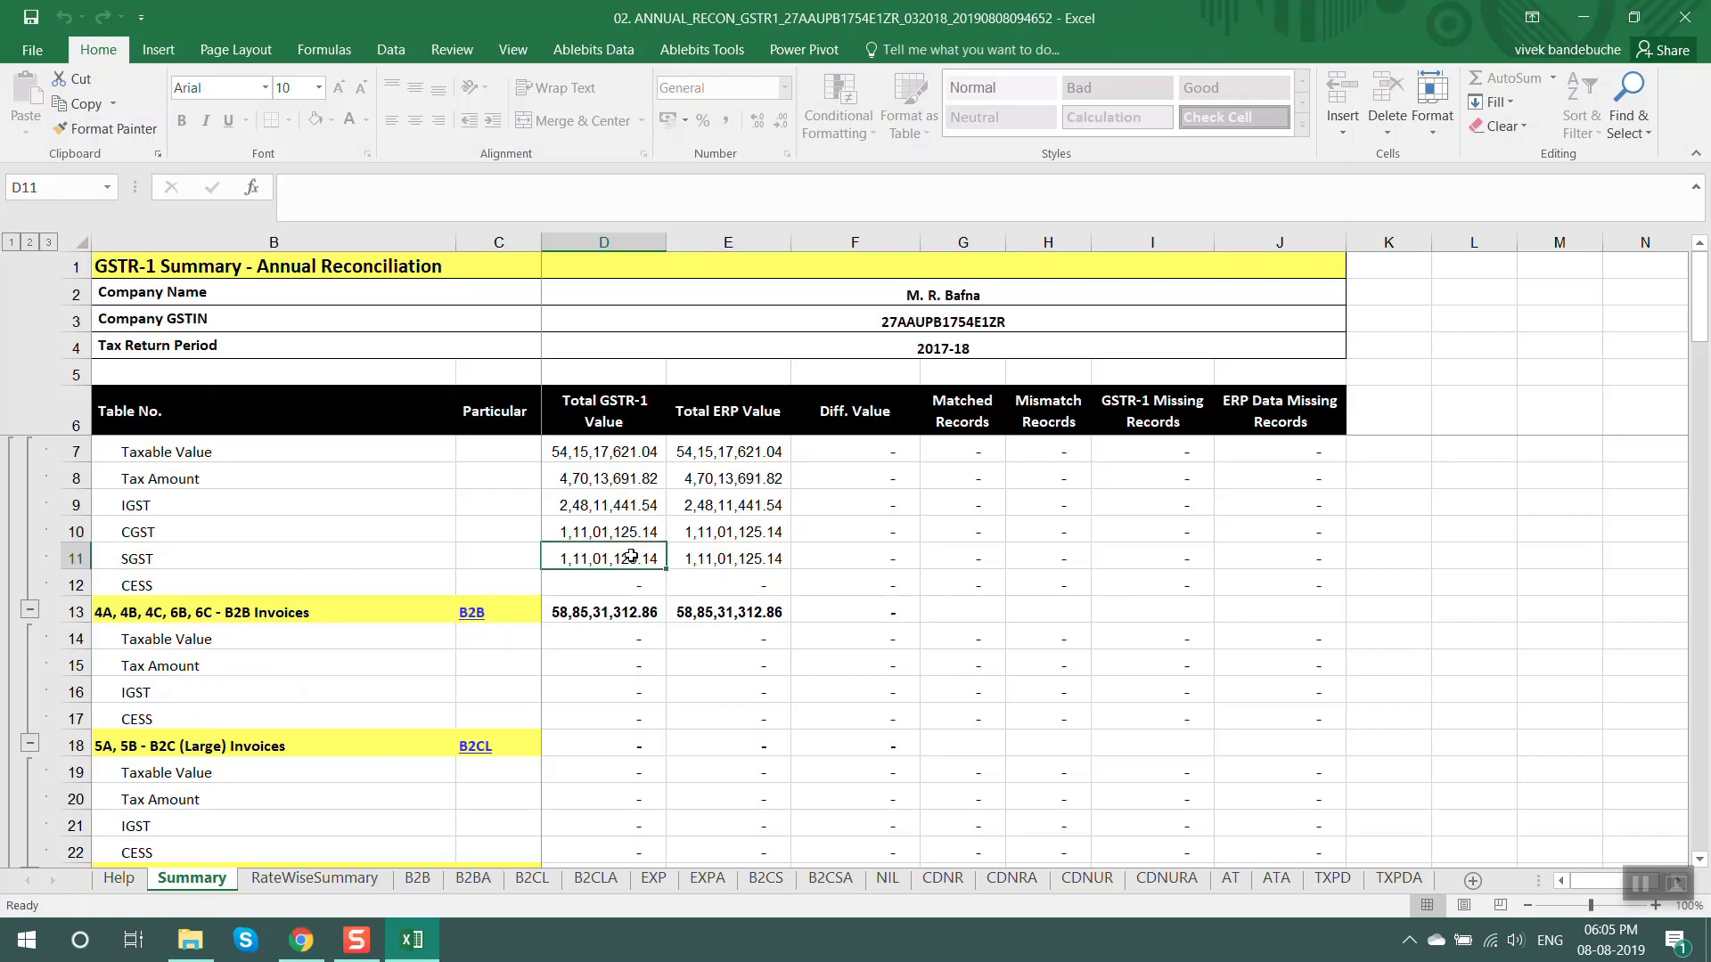
key(alt+Tab)
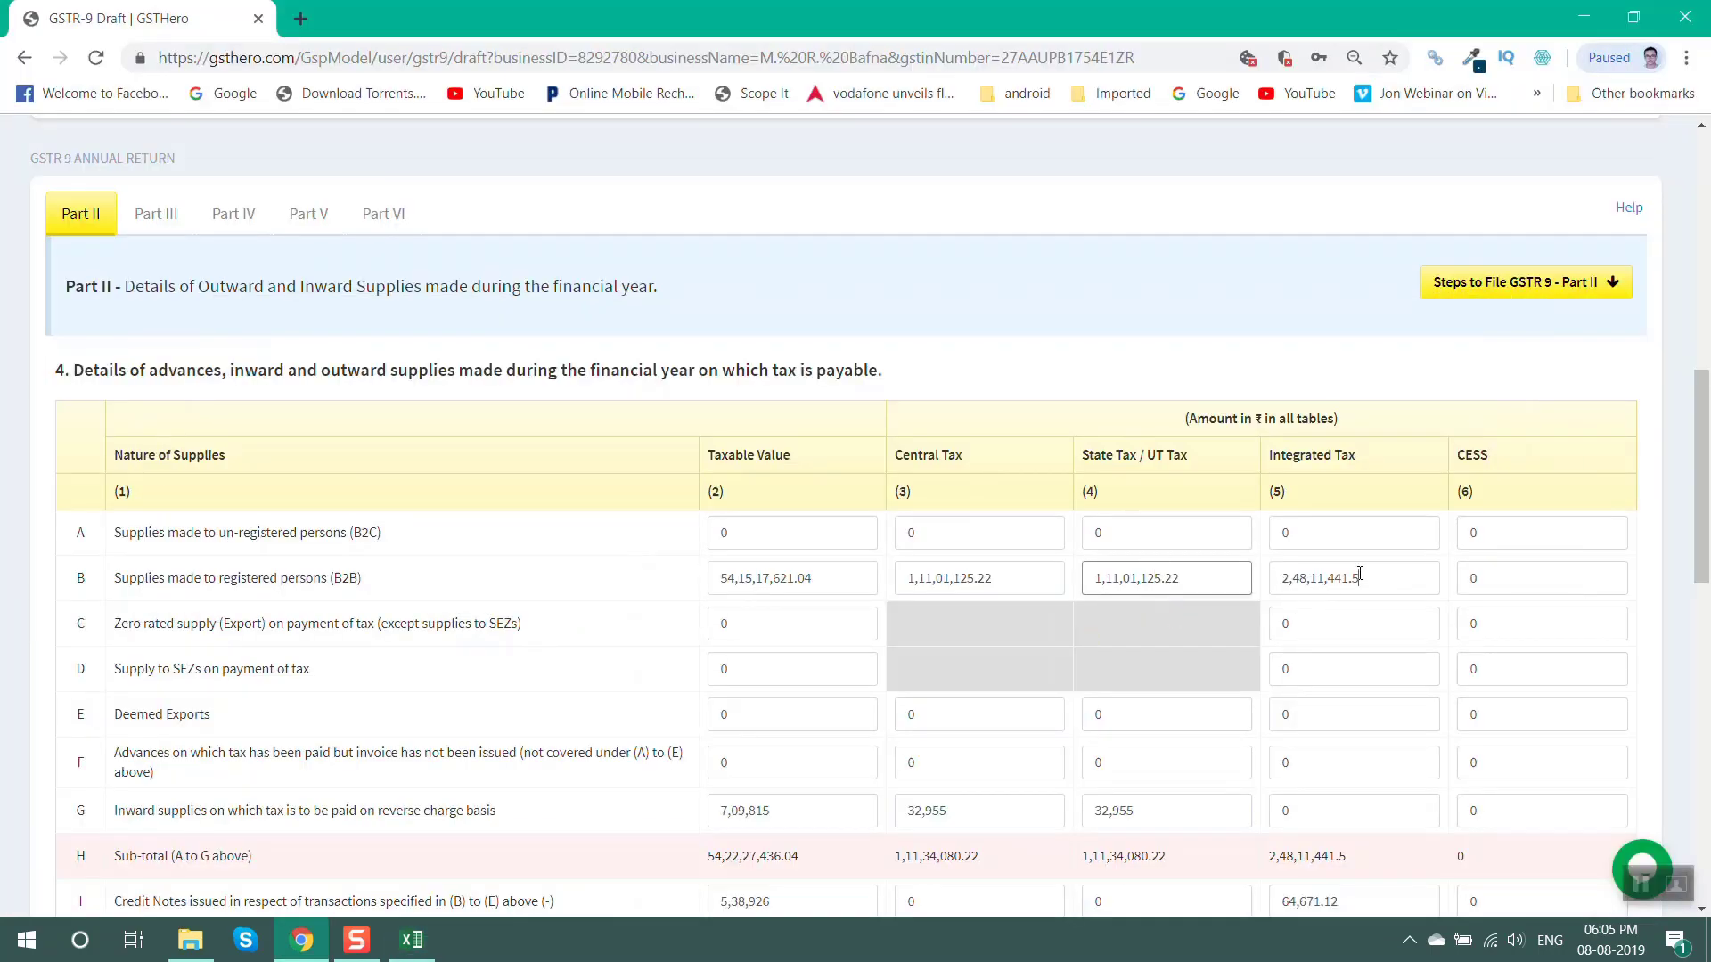
Check the Integrated Tax amount for B2B supplies against the IGST total in the reconciliation Summary sheet and return to the draft
click(1360, 573)
key(alt+Tab)
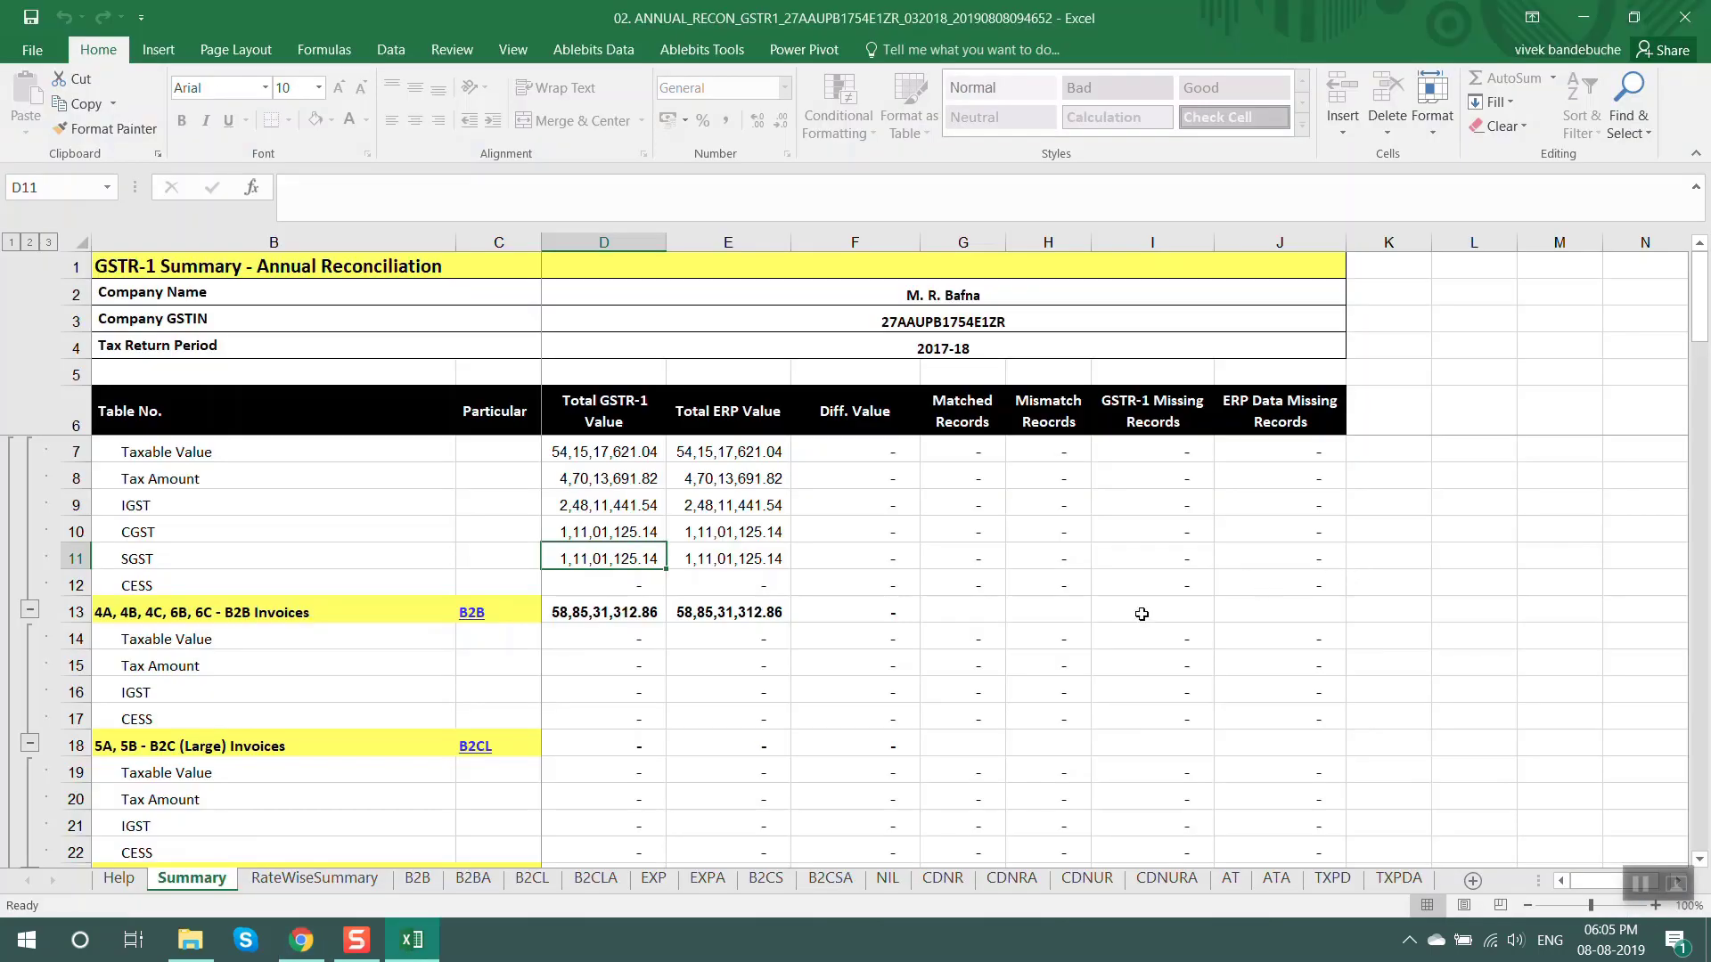
click(619, 508)
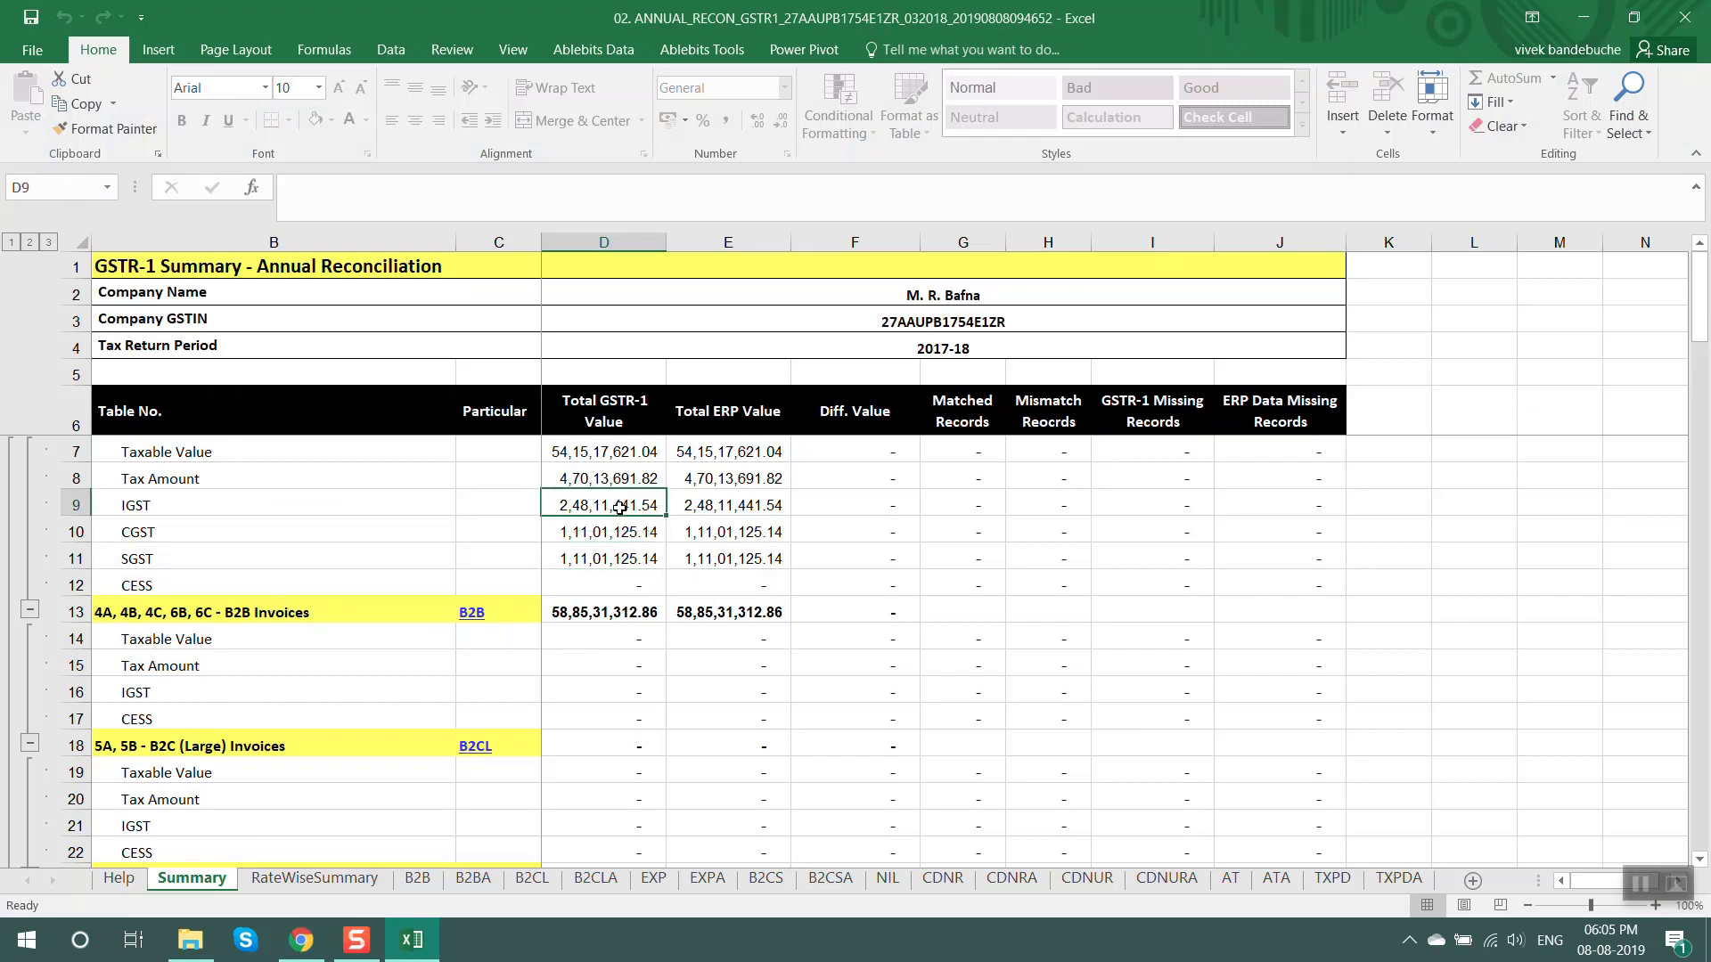
click(621, 558)
click(621, 535)
key(alt+Tab)
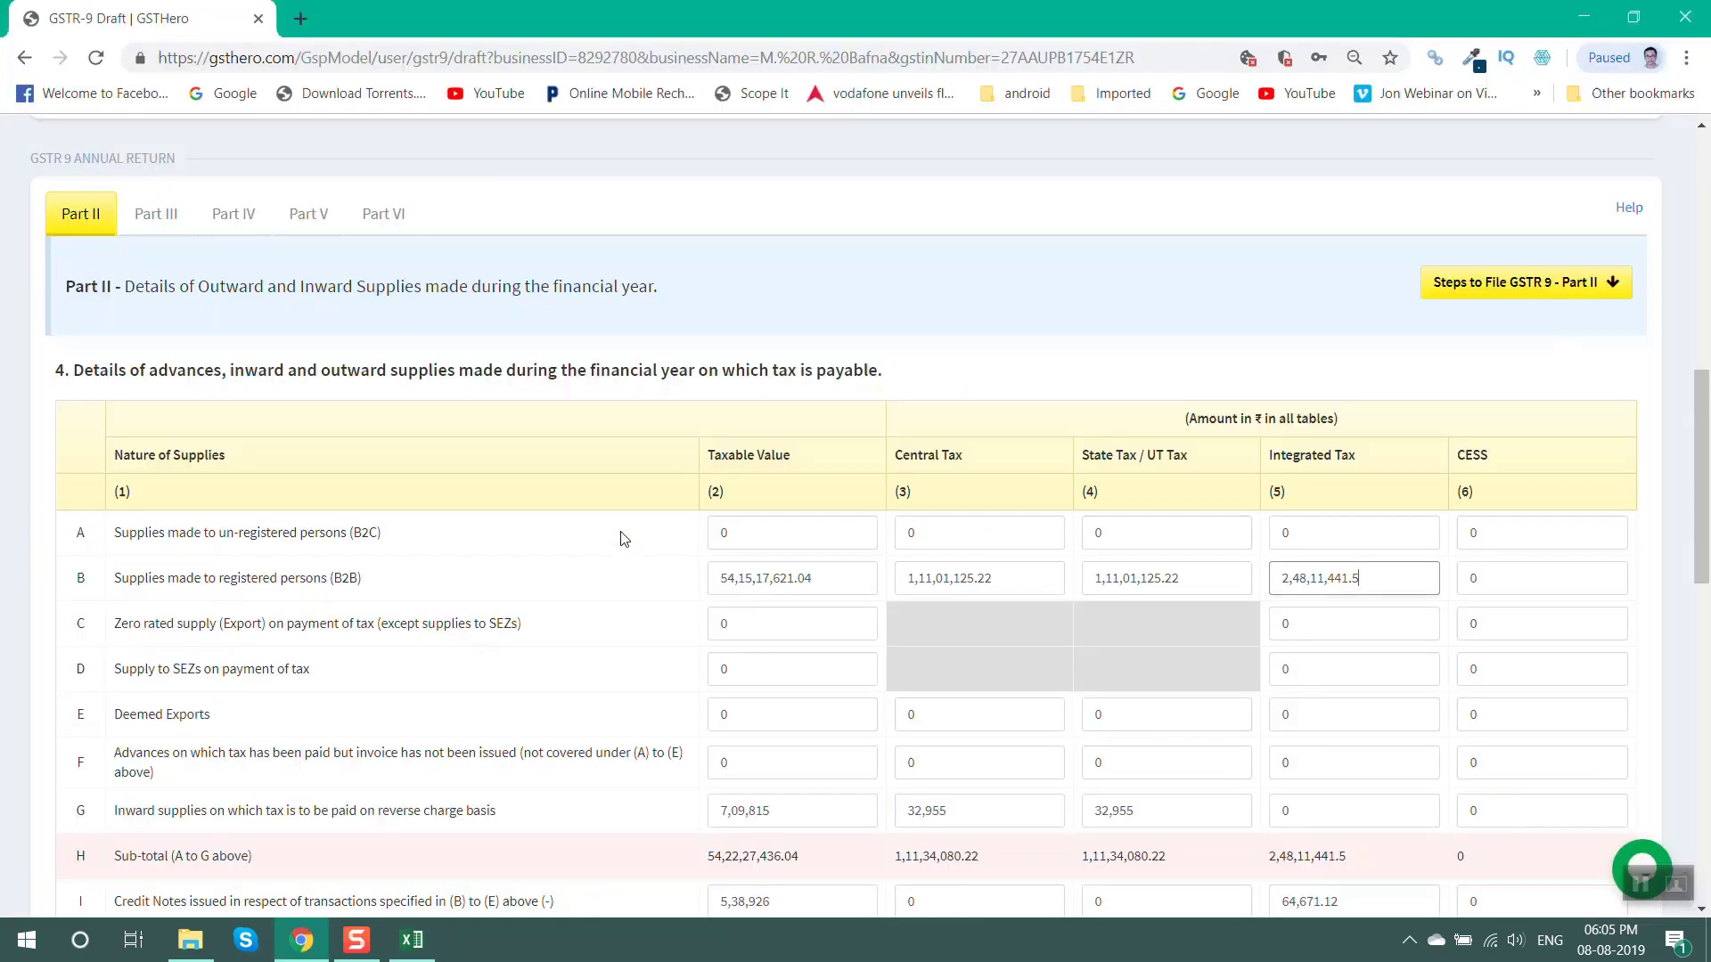
Examine Part II, Table 5 on outward supplies on which tax is not payable, including the SEZ supply row
scroll(822, 723, down, 10)
scroll(822, 724, down, 7)
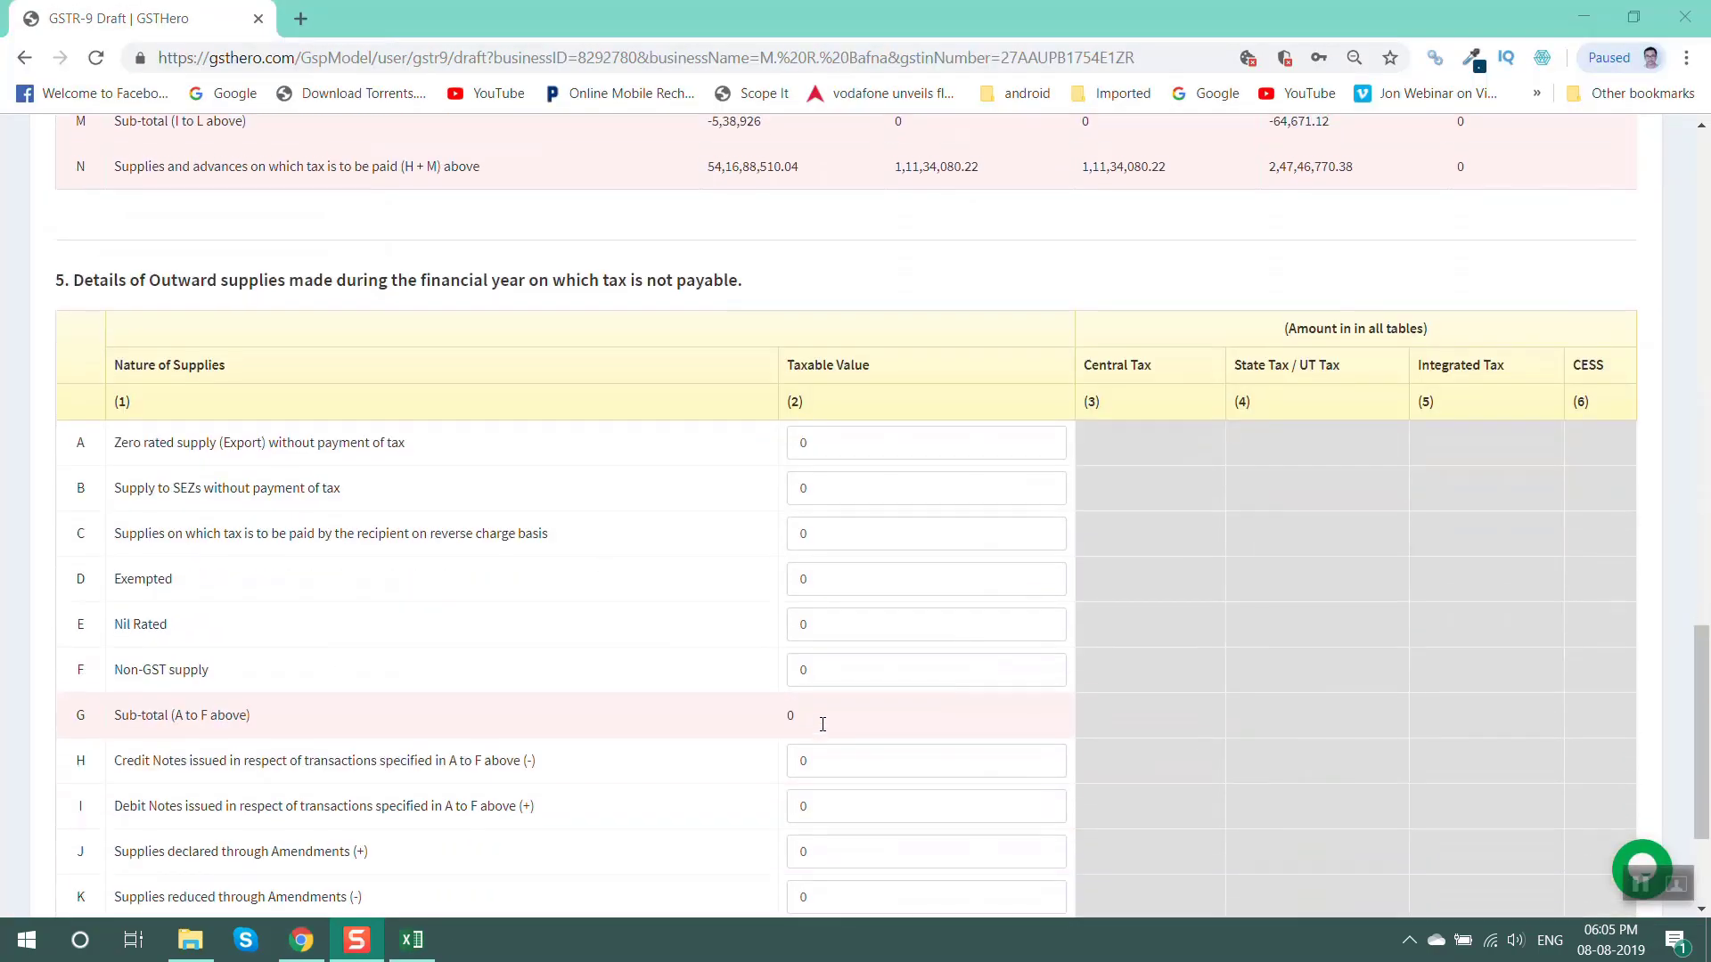
scroll(823, 724, up, 3)
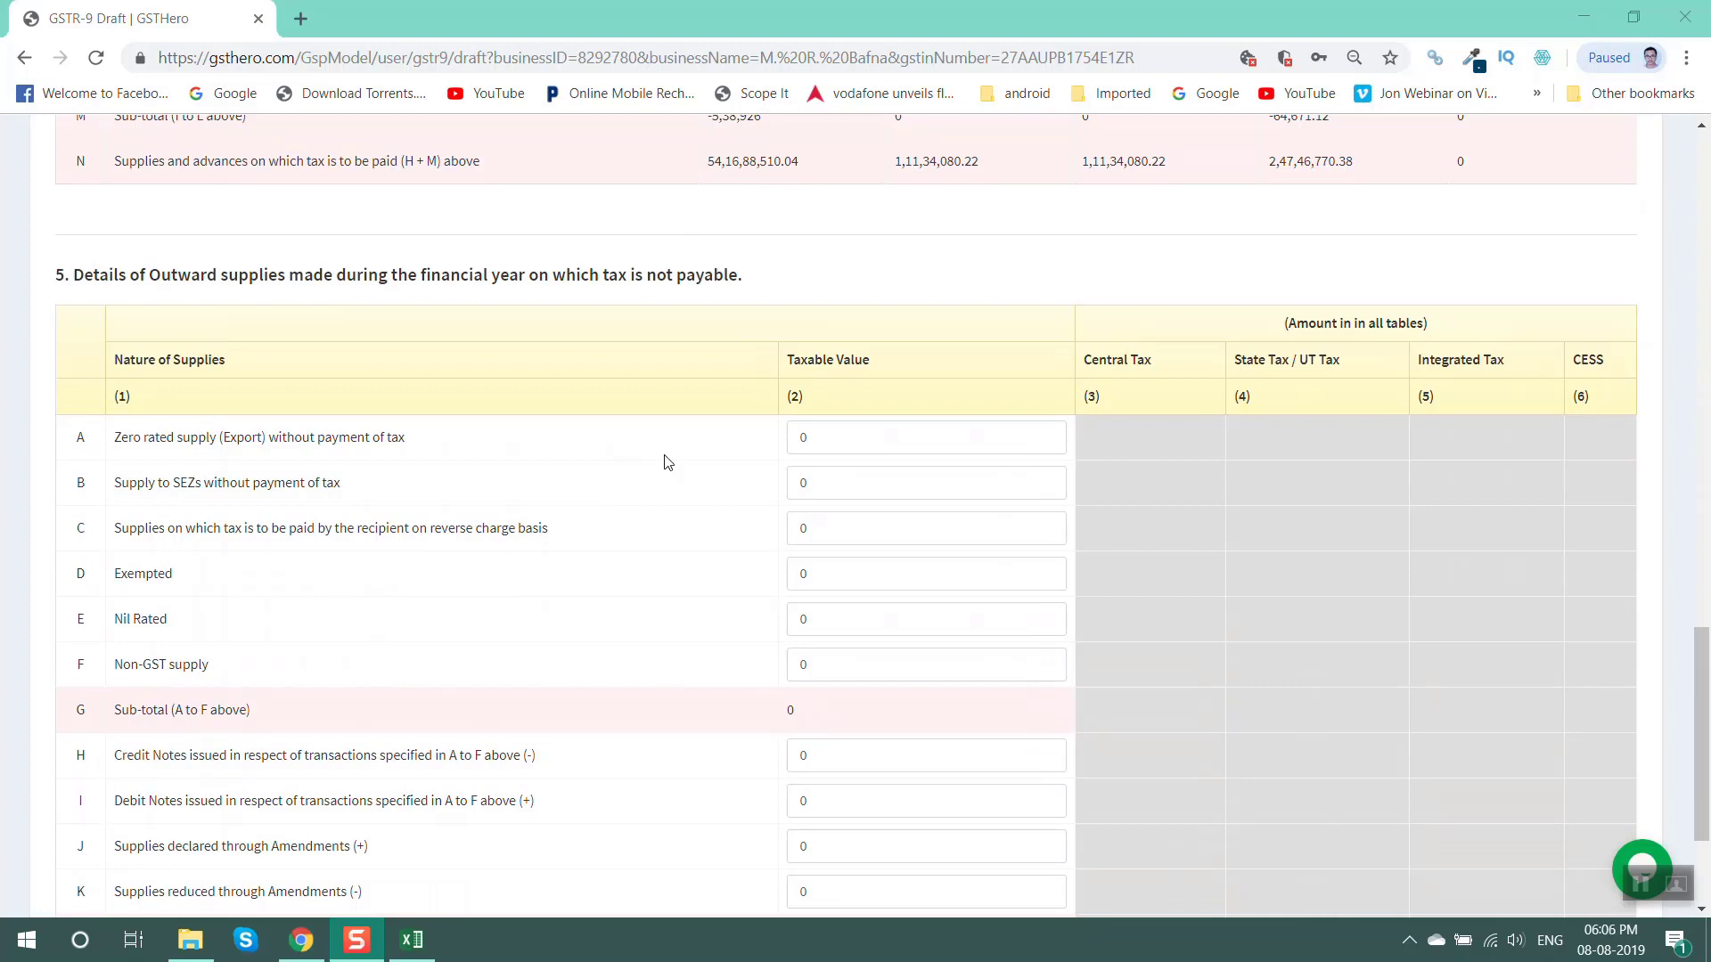
click(820, 483)
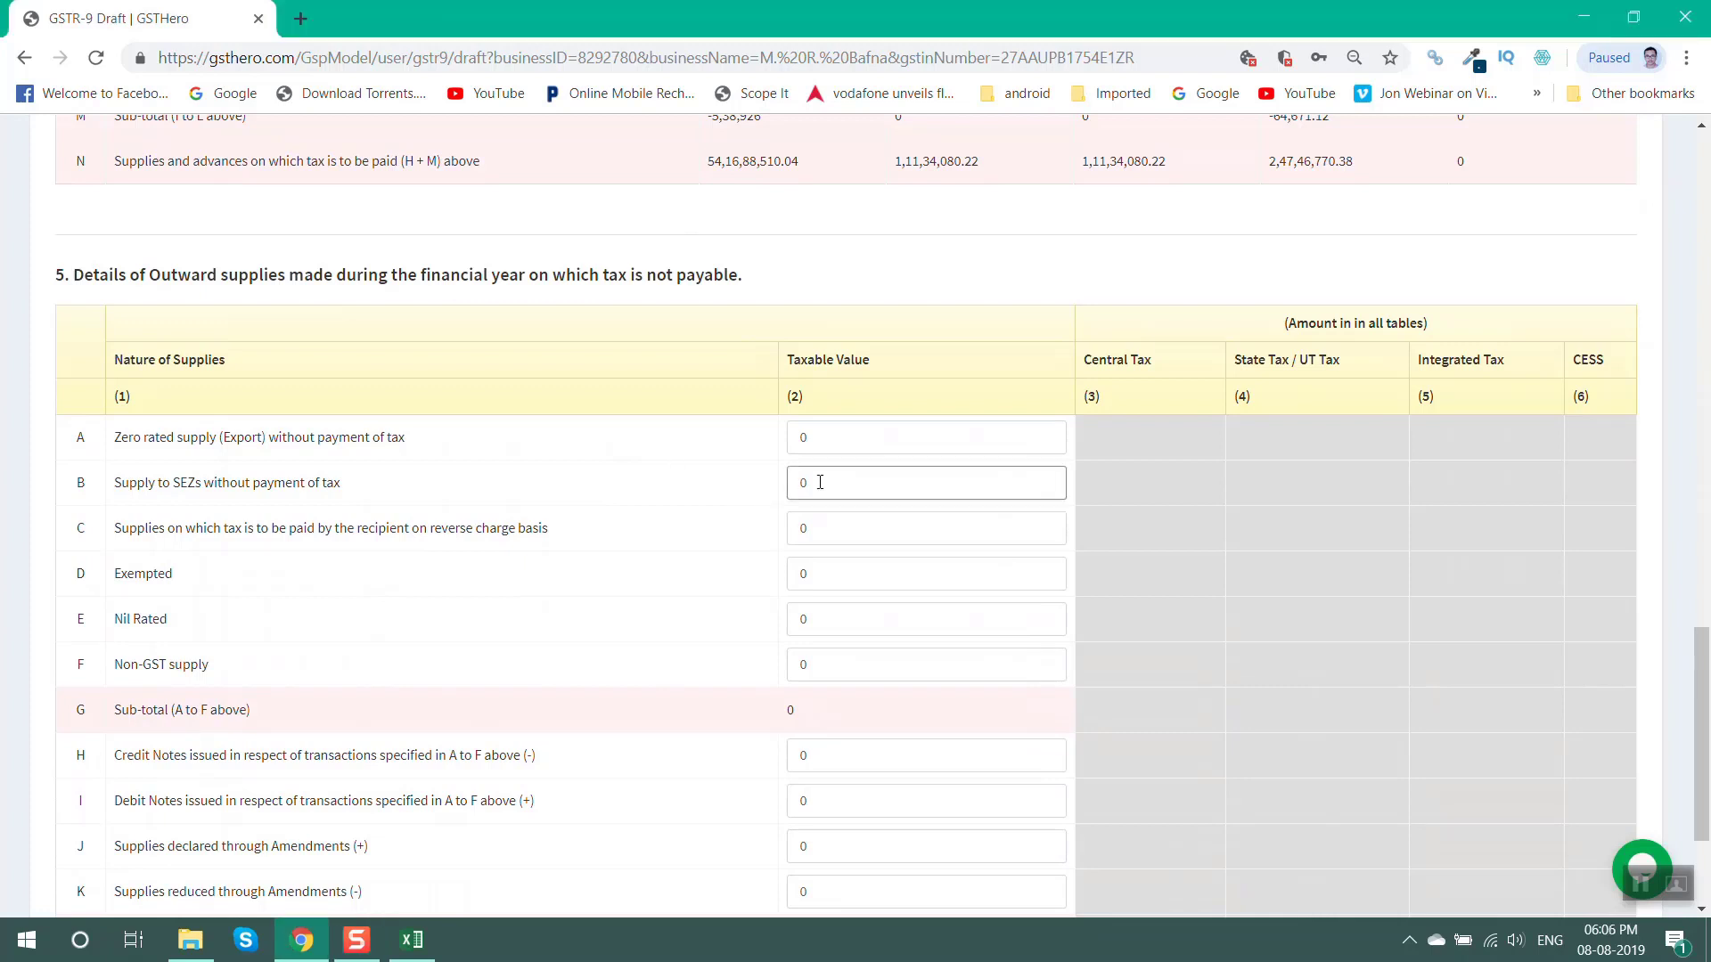
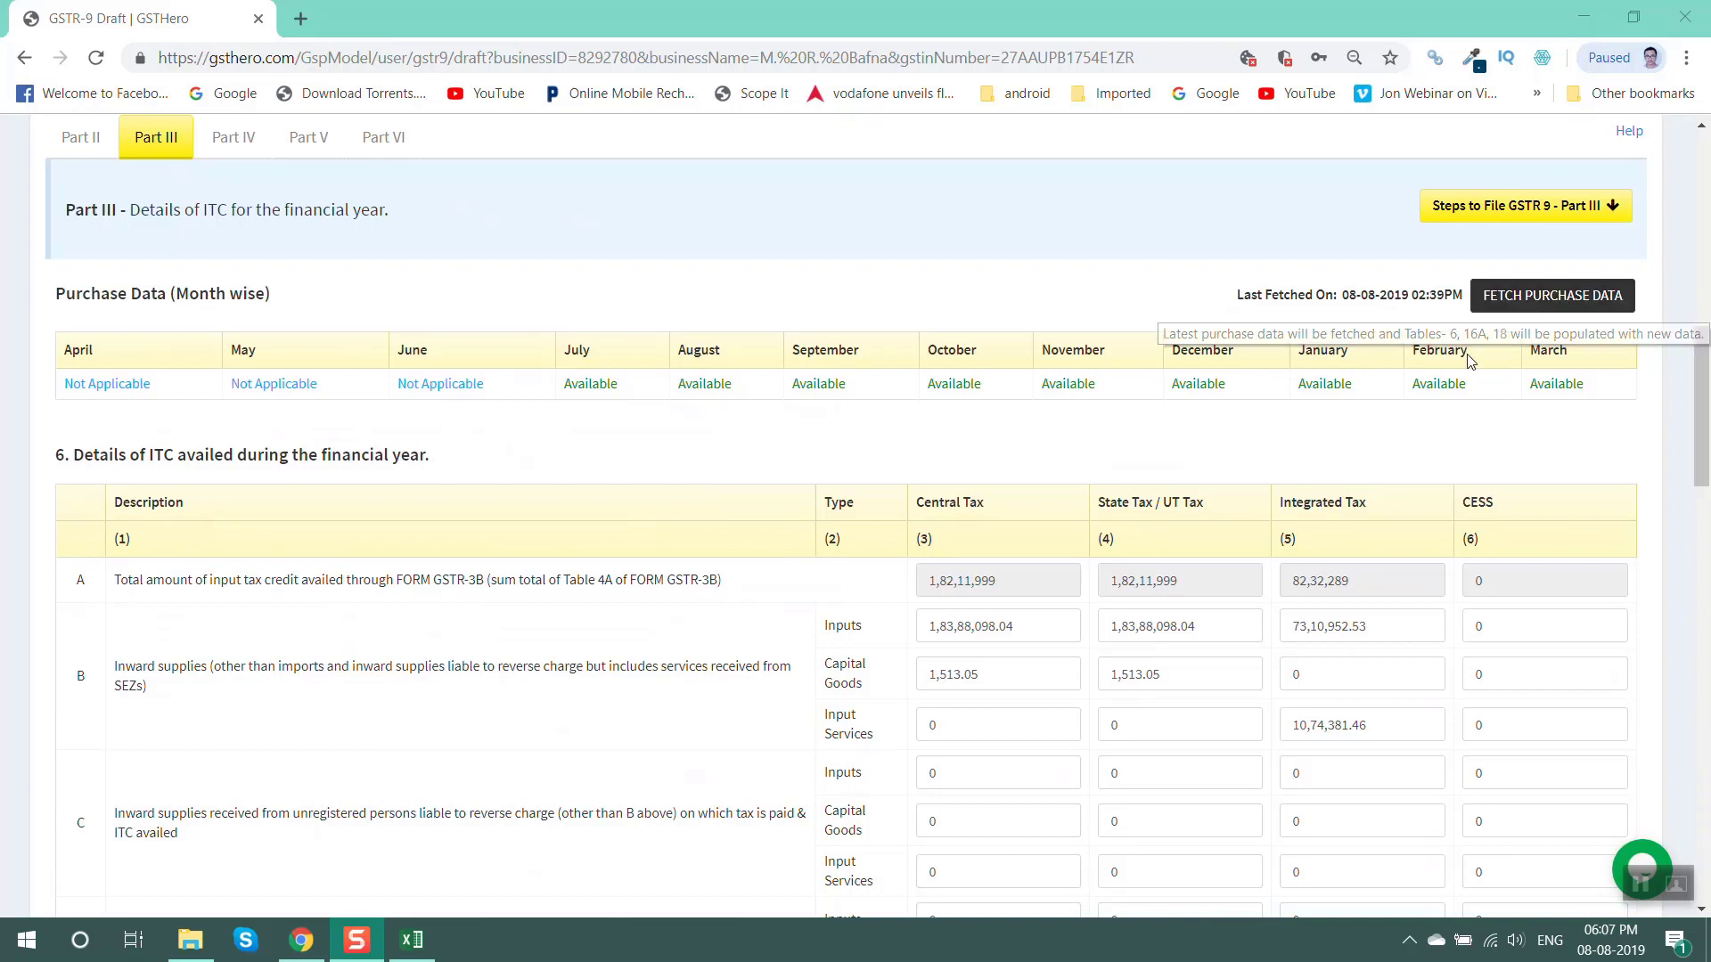
Examine Part III, Table 6 on ITC availed, from the inputs, capital goods and input services rows down to the sub-total and difference
click(1031, 633)
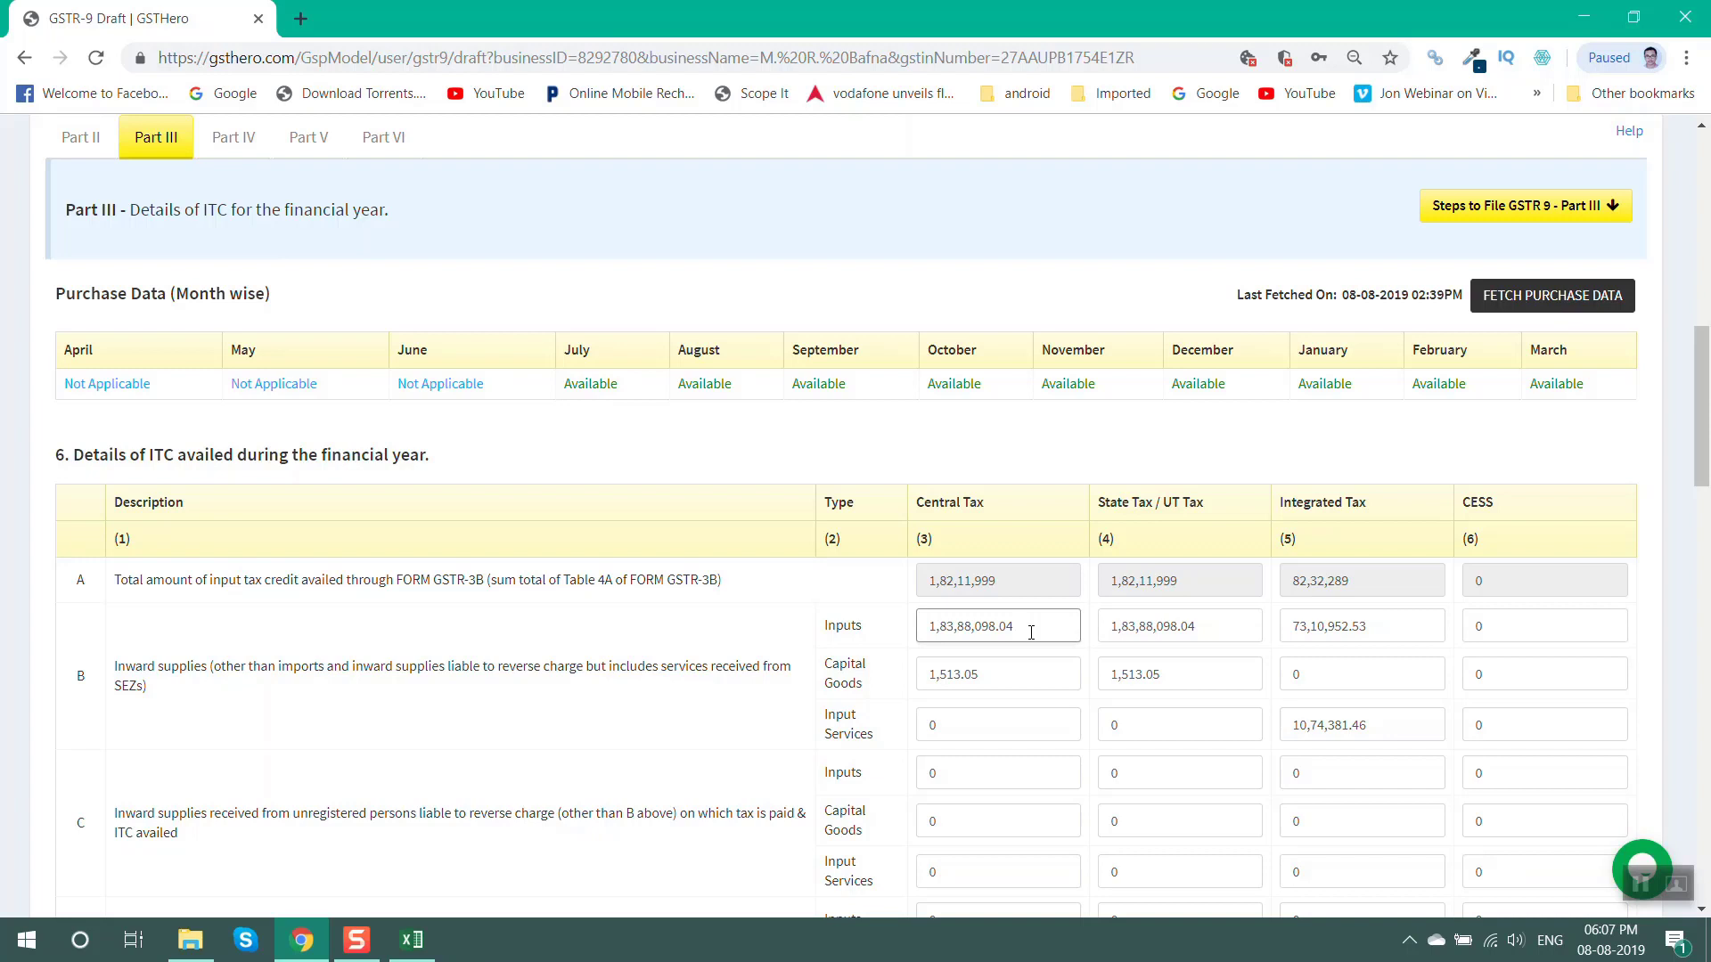
click(1017, 682)
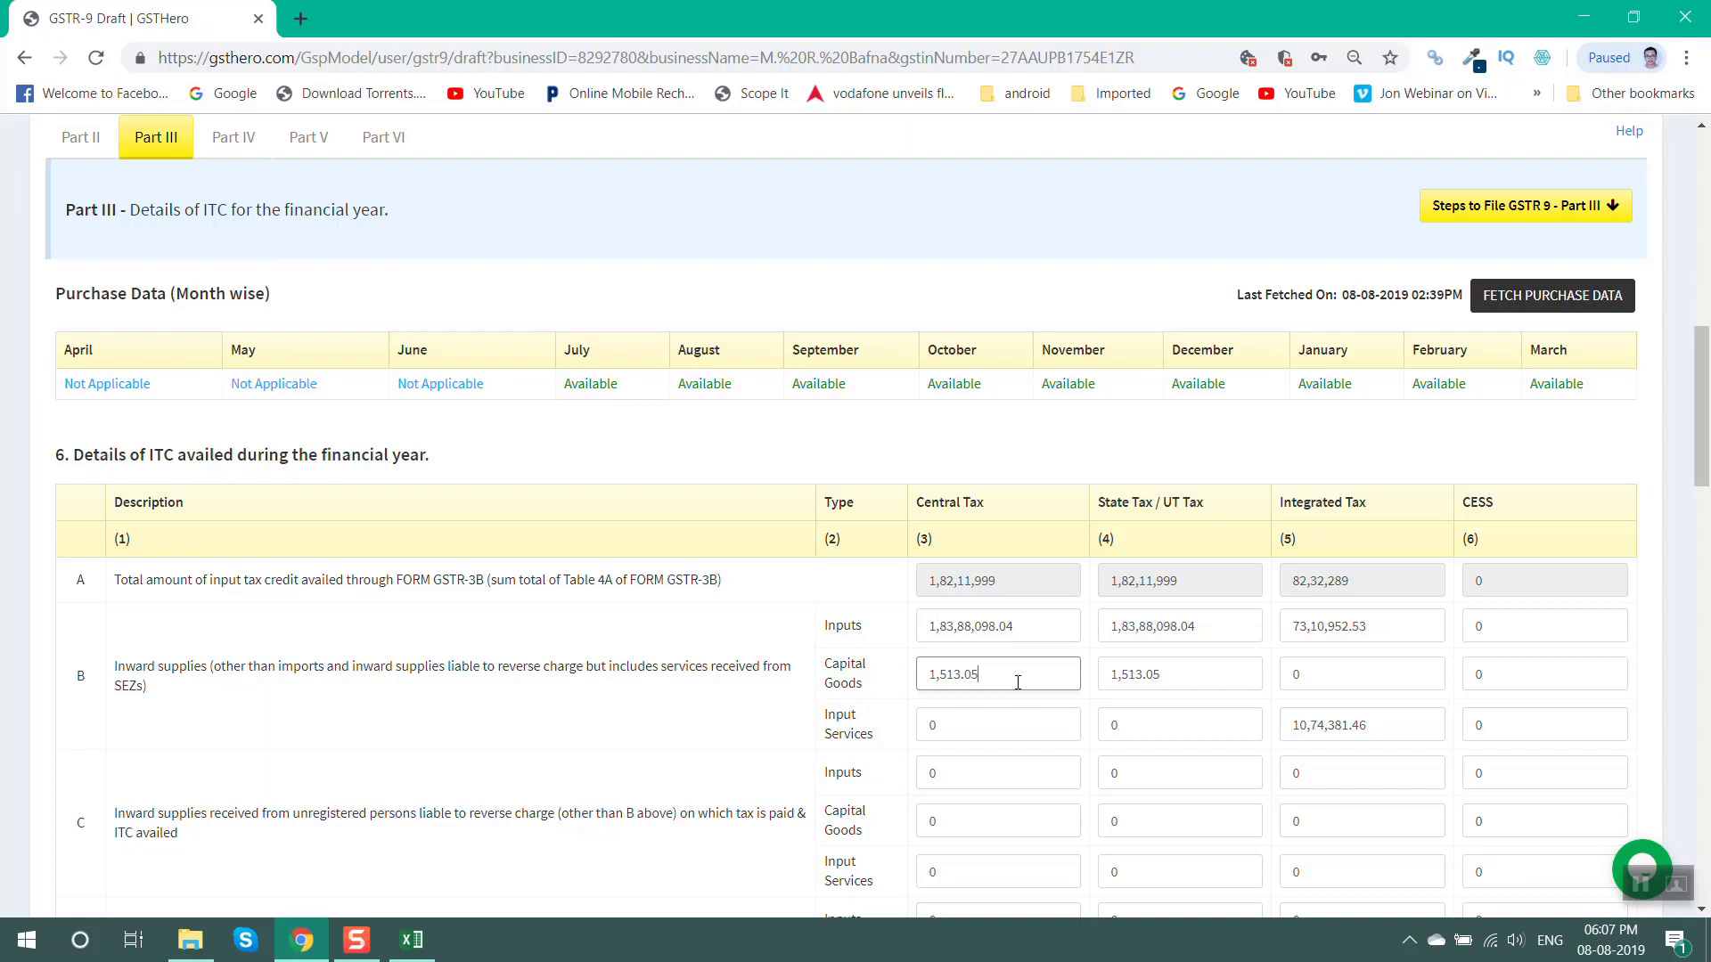
key(shift+Tab)
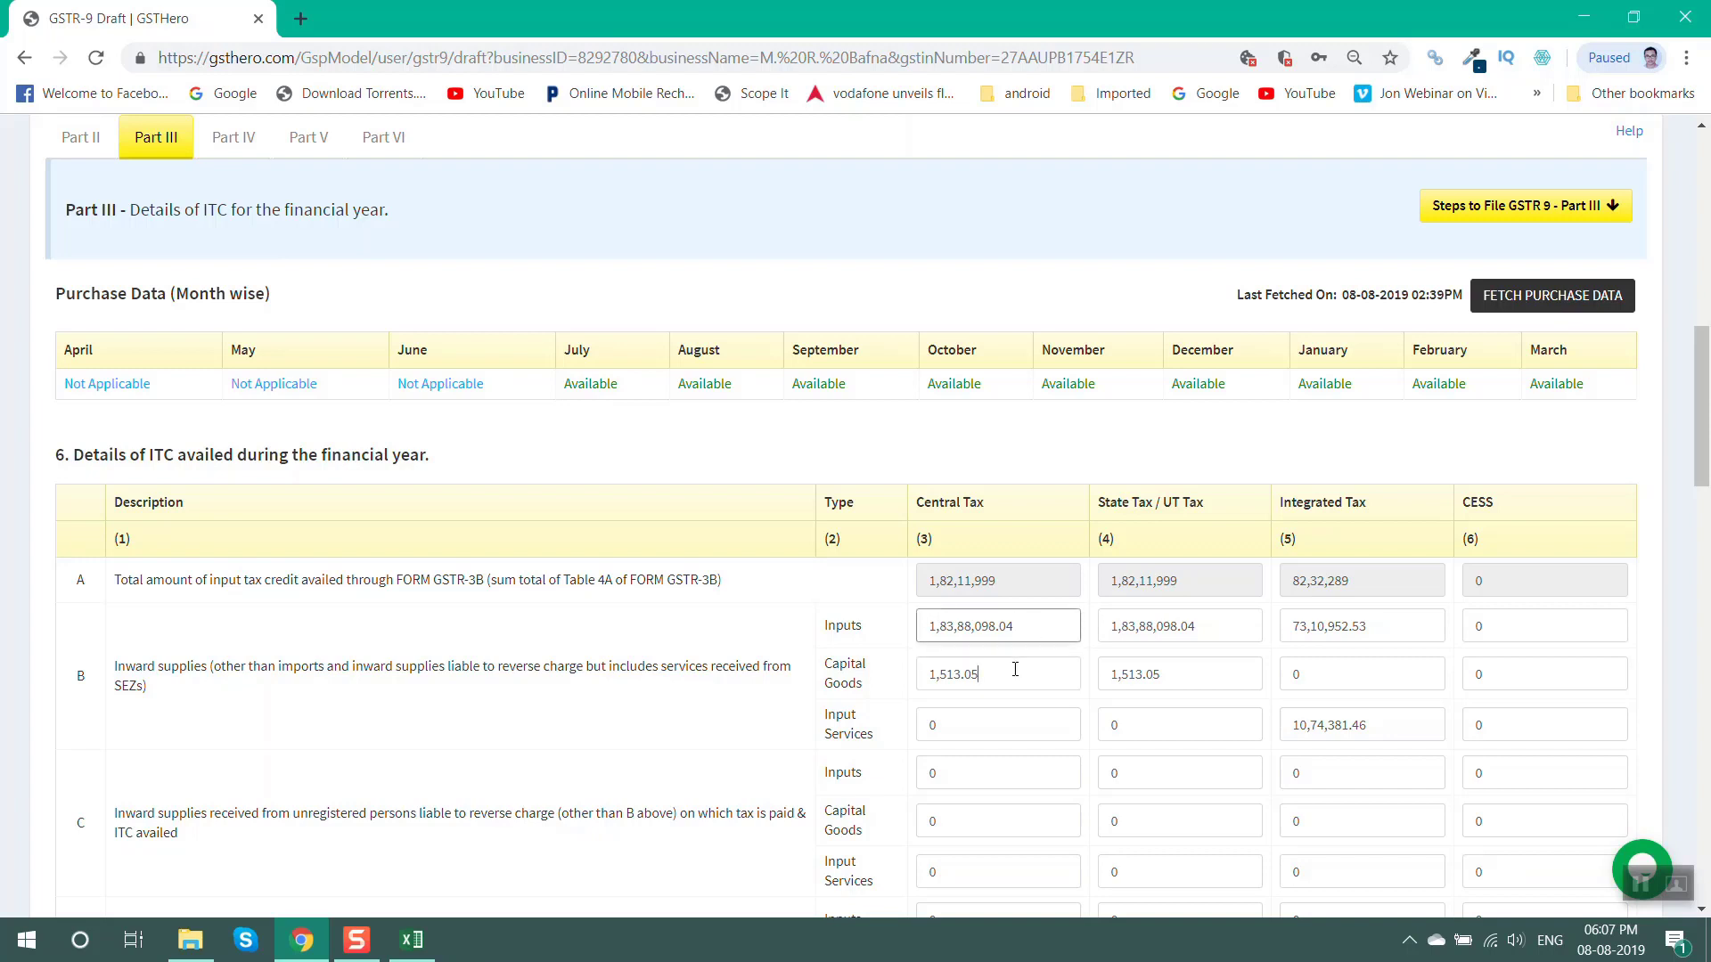
click(1015, 670)
click(976, 725)
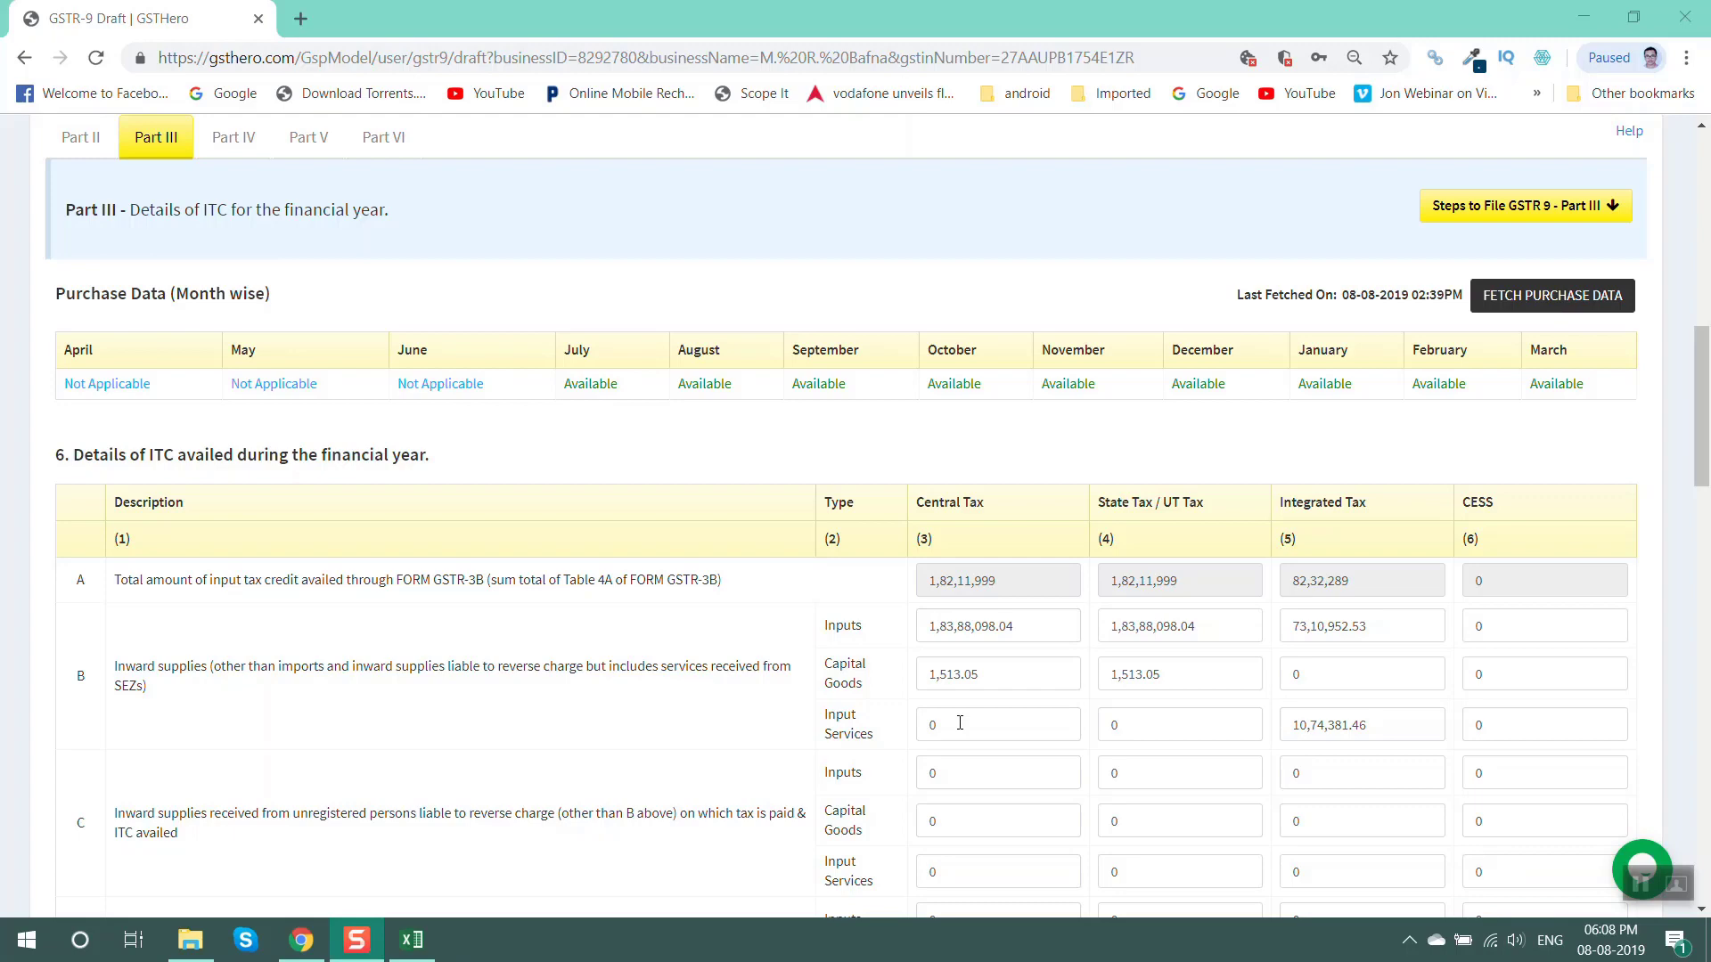
scroll(953, 717, down, 3)
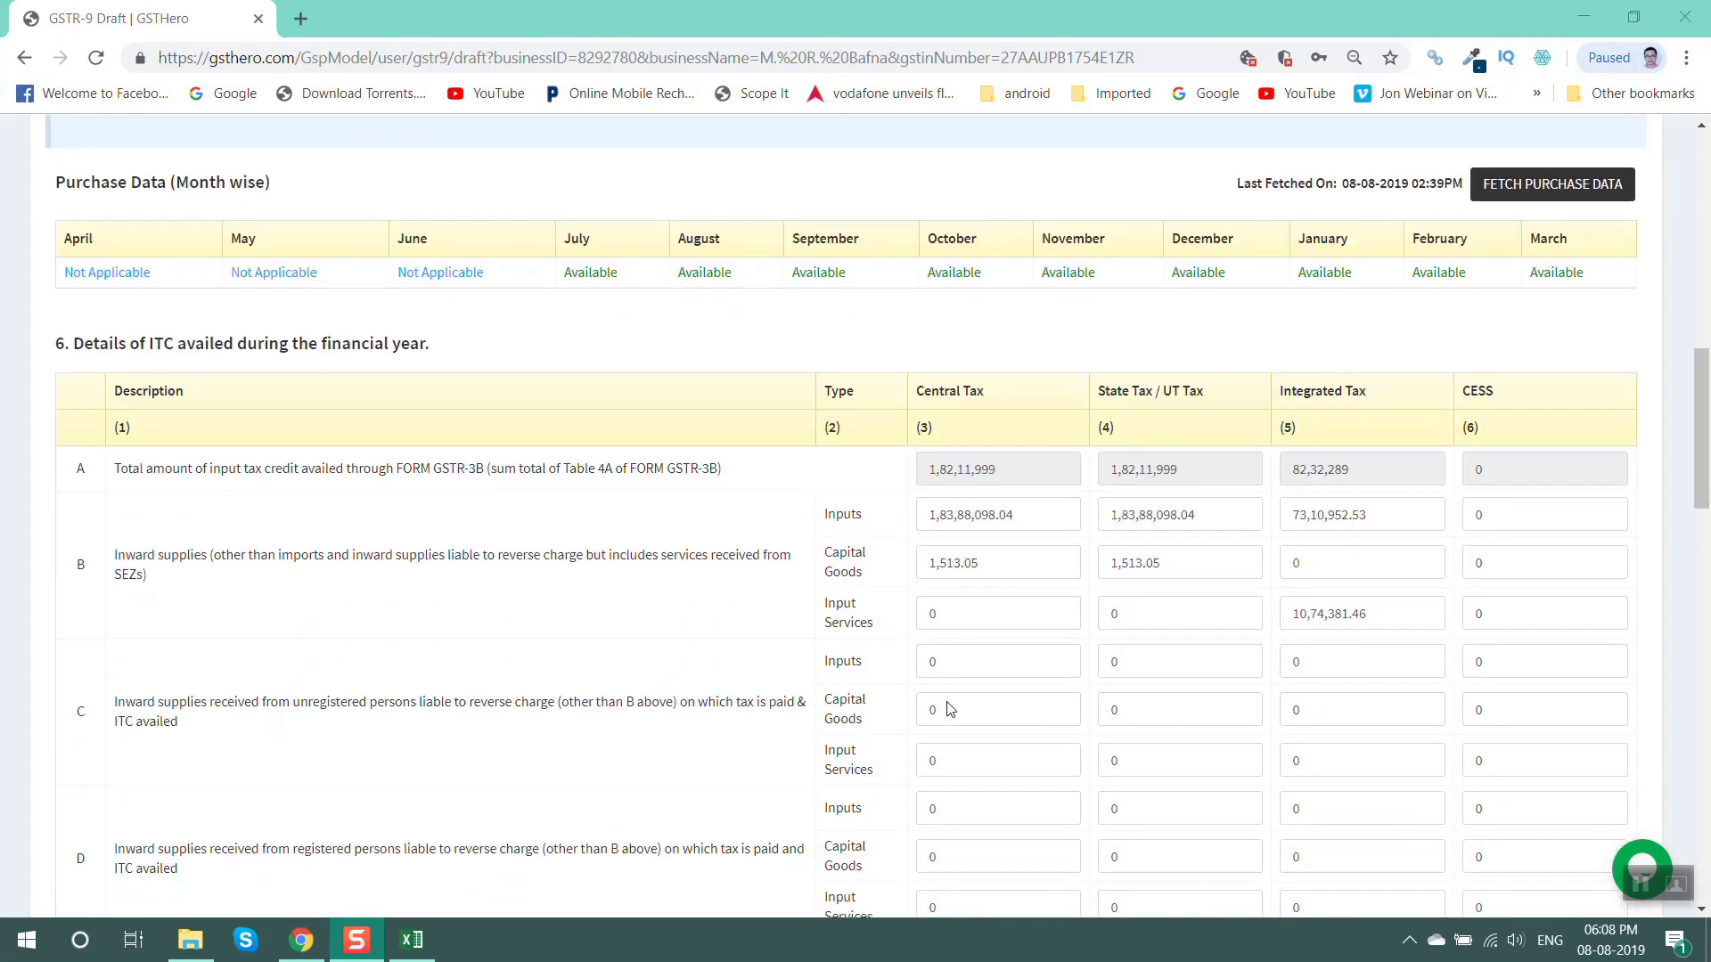
scroll(950, 709, down, 1)
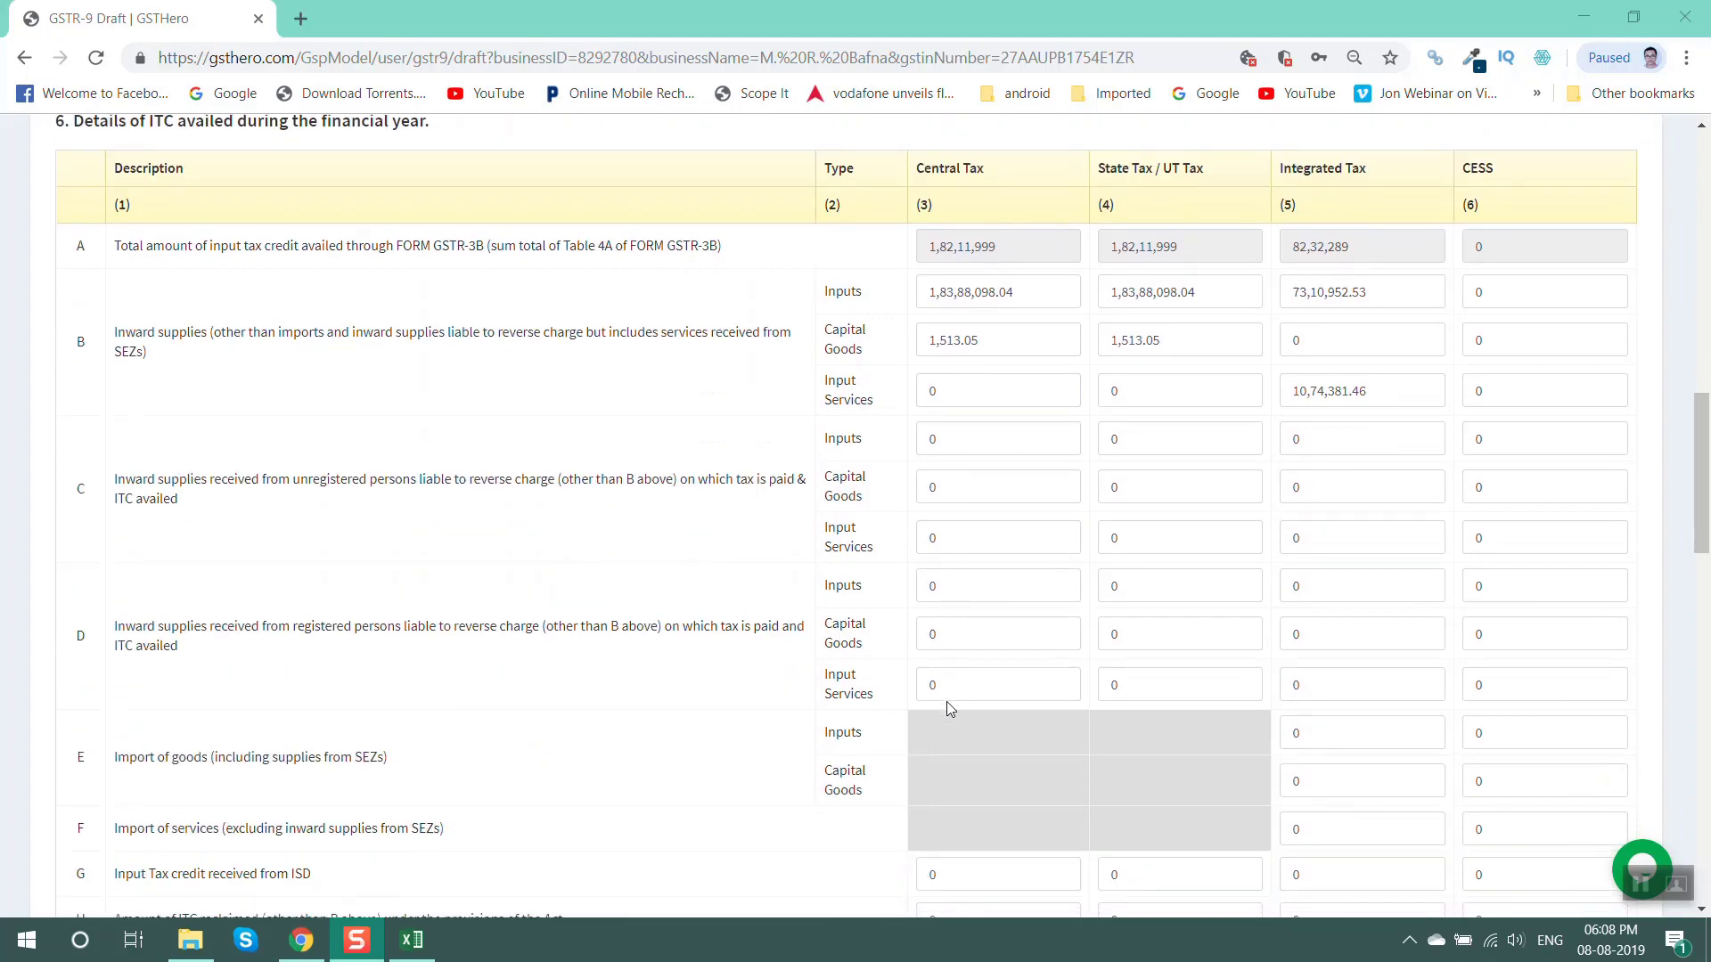
scroll(949, 708, down, 1)
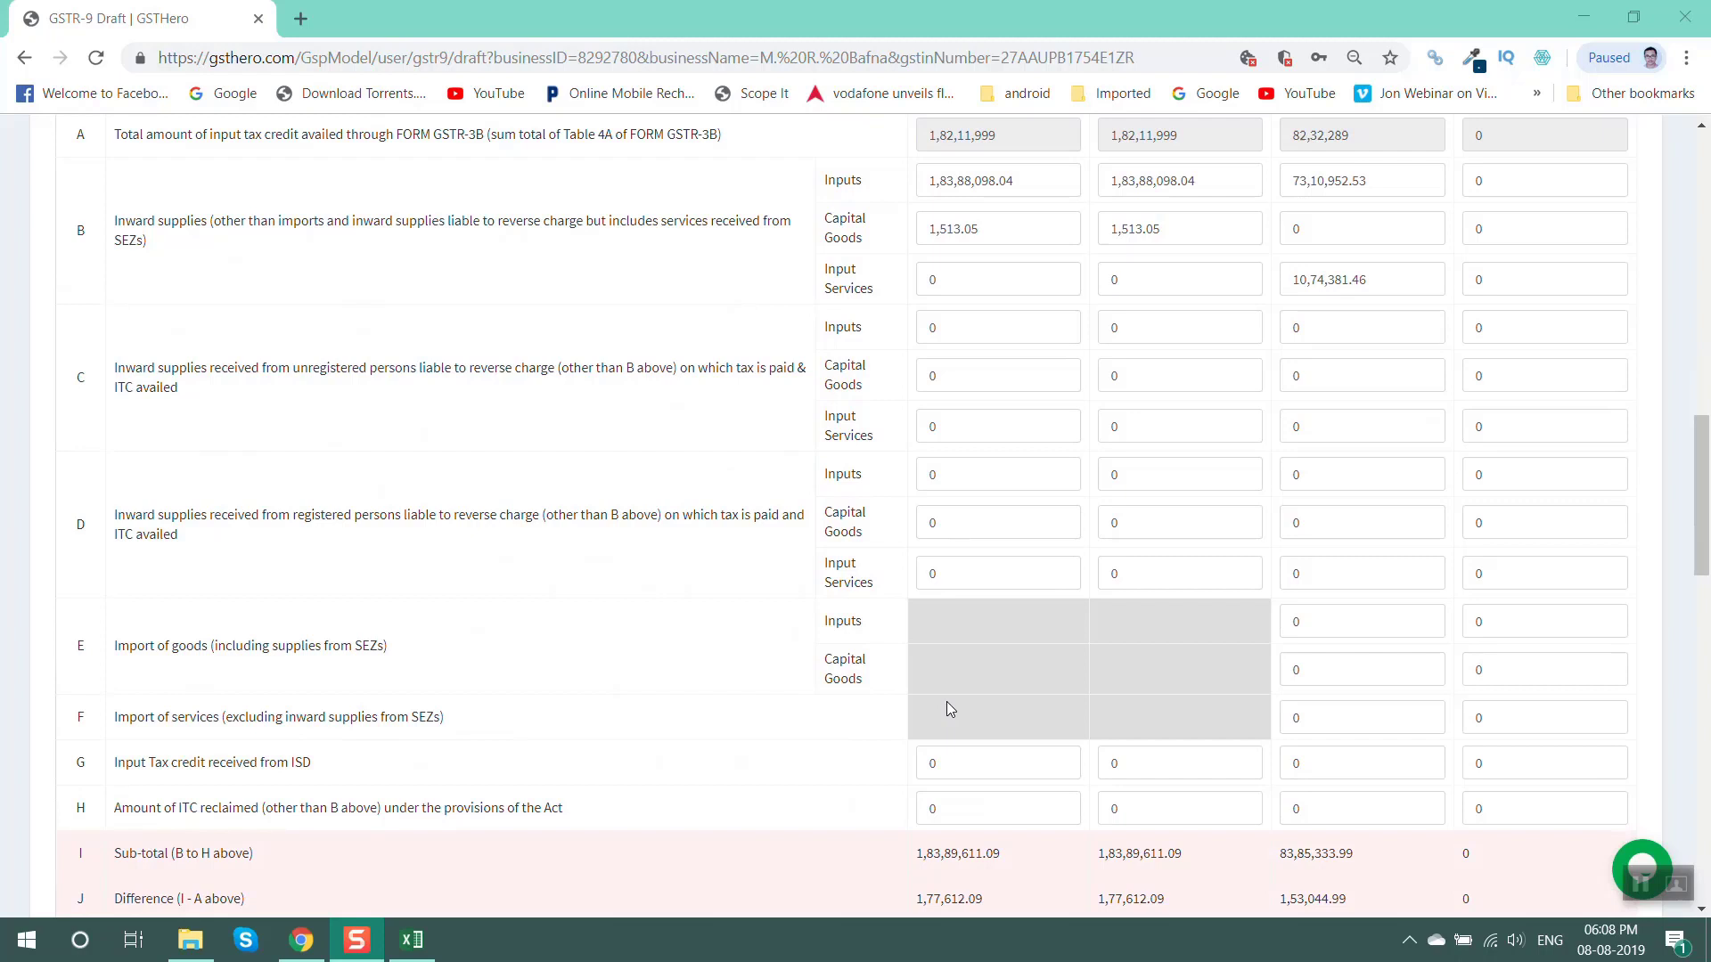
Examine the closing rows of Table 6, including the Central Tax difference, transition credit and total ITC availed
scroll(971, 695, down, 2)
drag(914, 675, 993, 688)
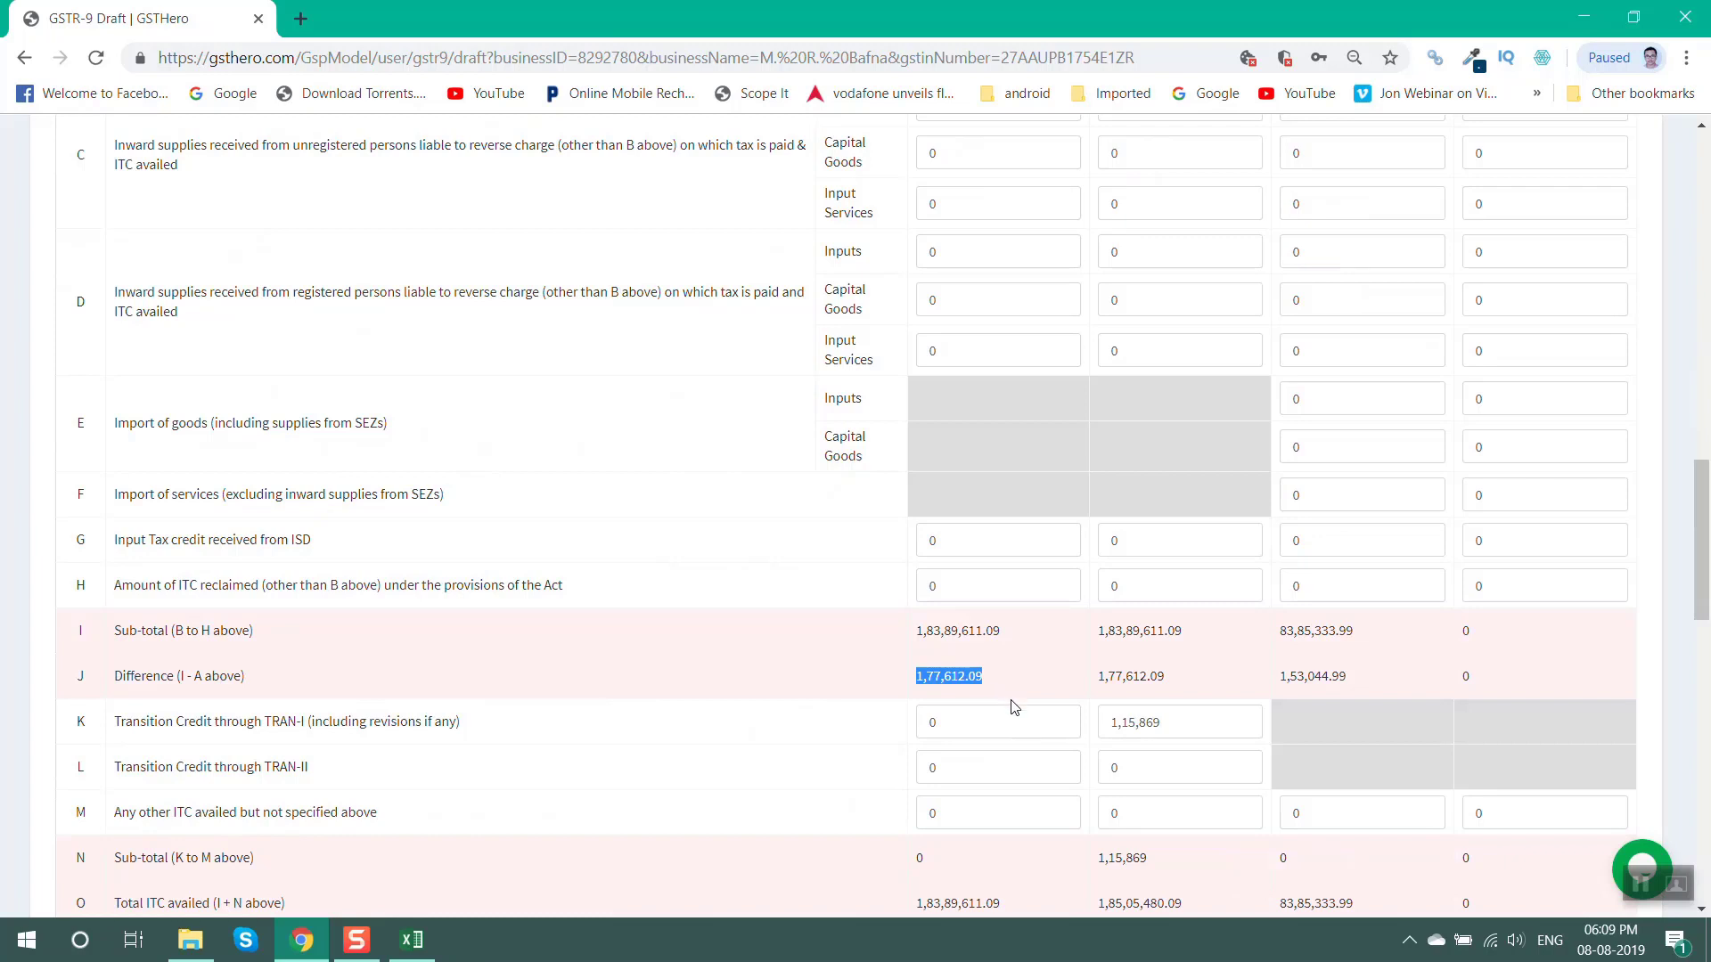
scroll(905, 710, down, 6)
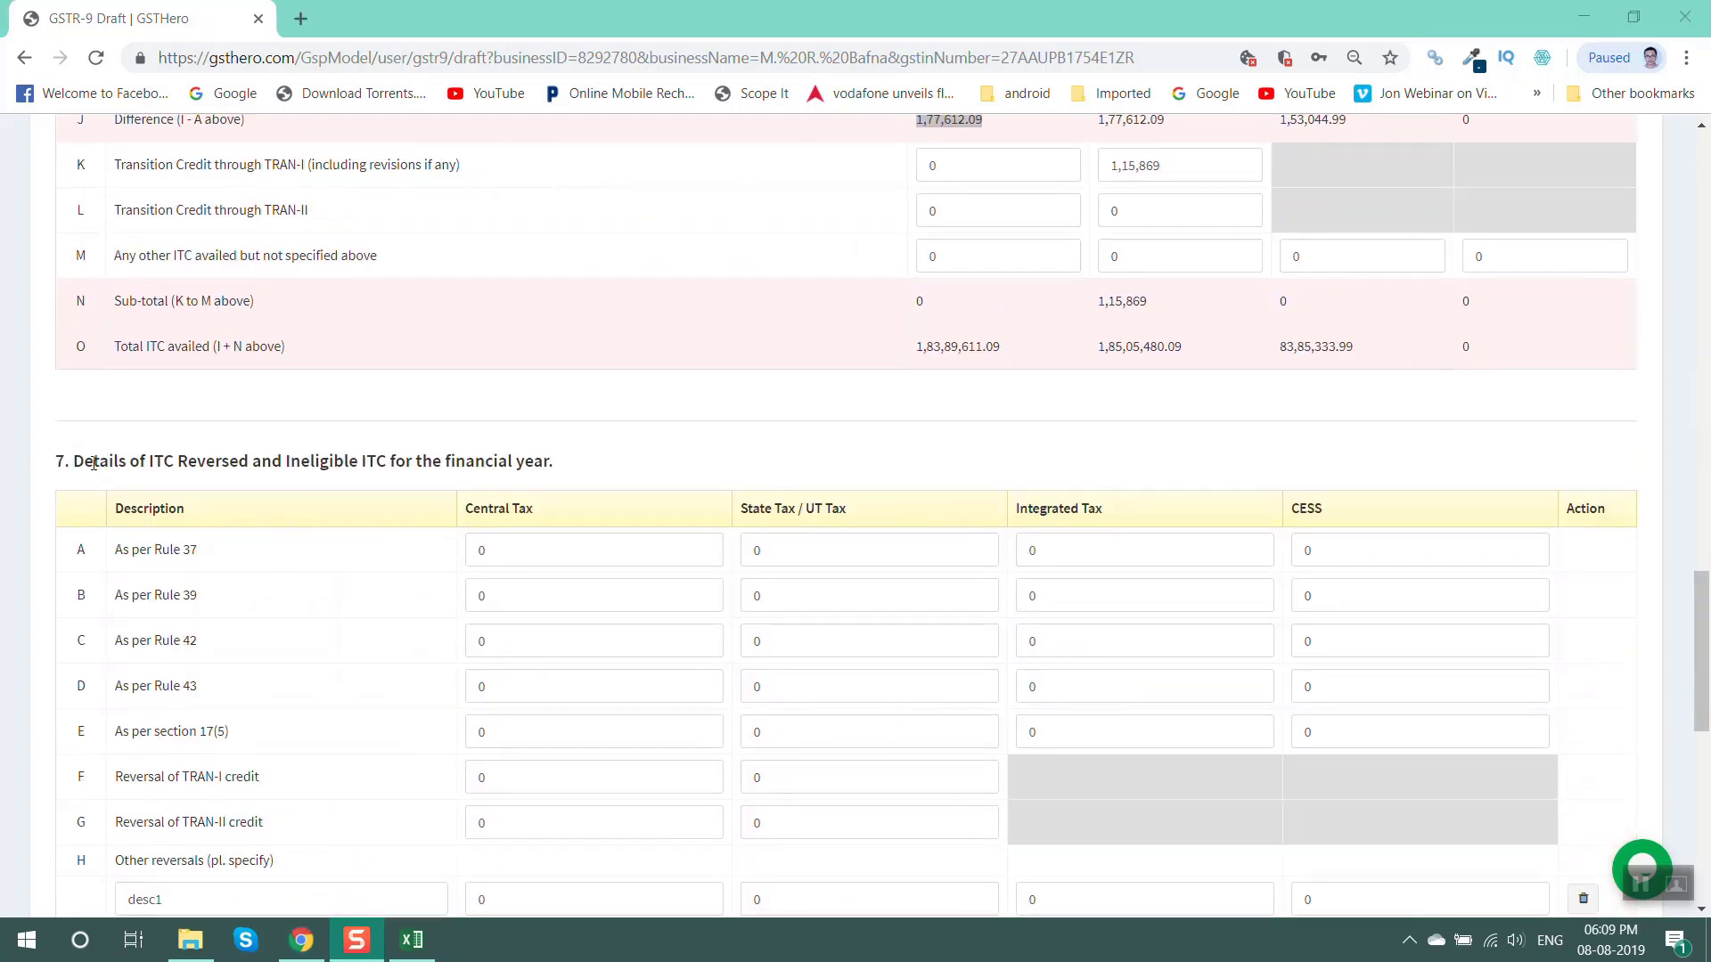
Examine Table 7 on ITC reversed and ineligible ITC, from the Rule 37 row down to net ITC available
drag(93, 461, 223, 460)
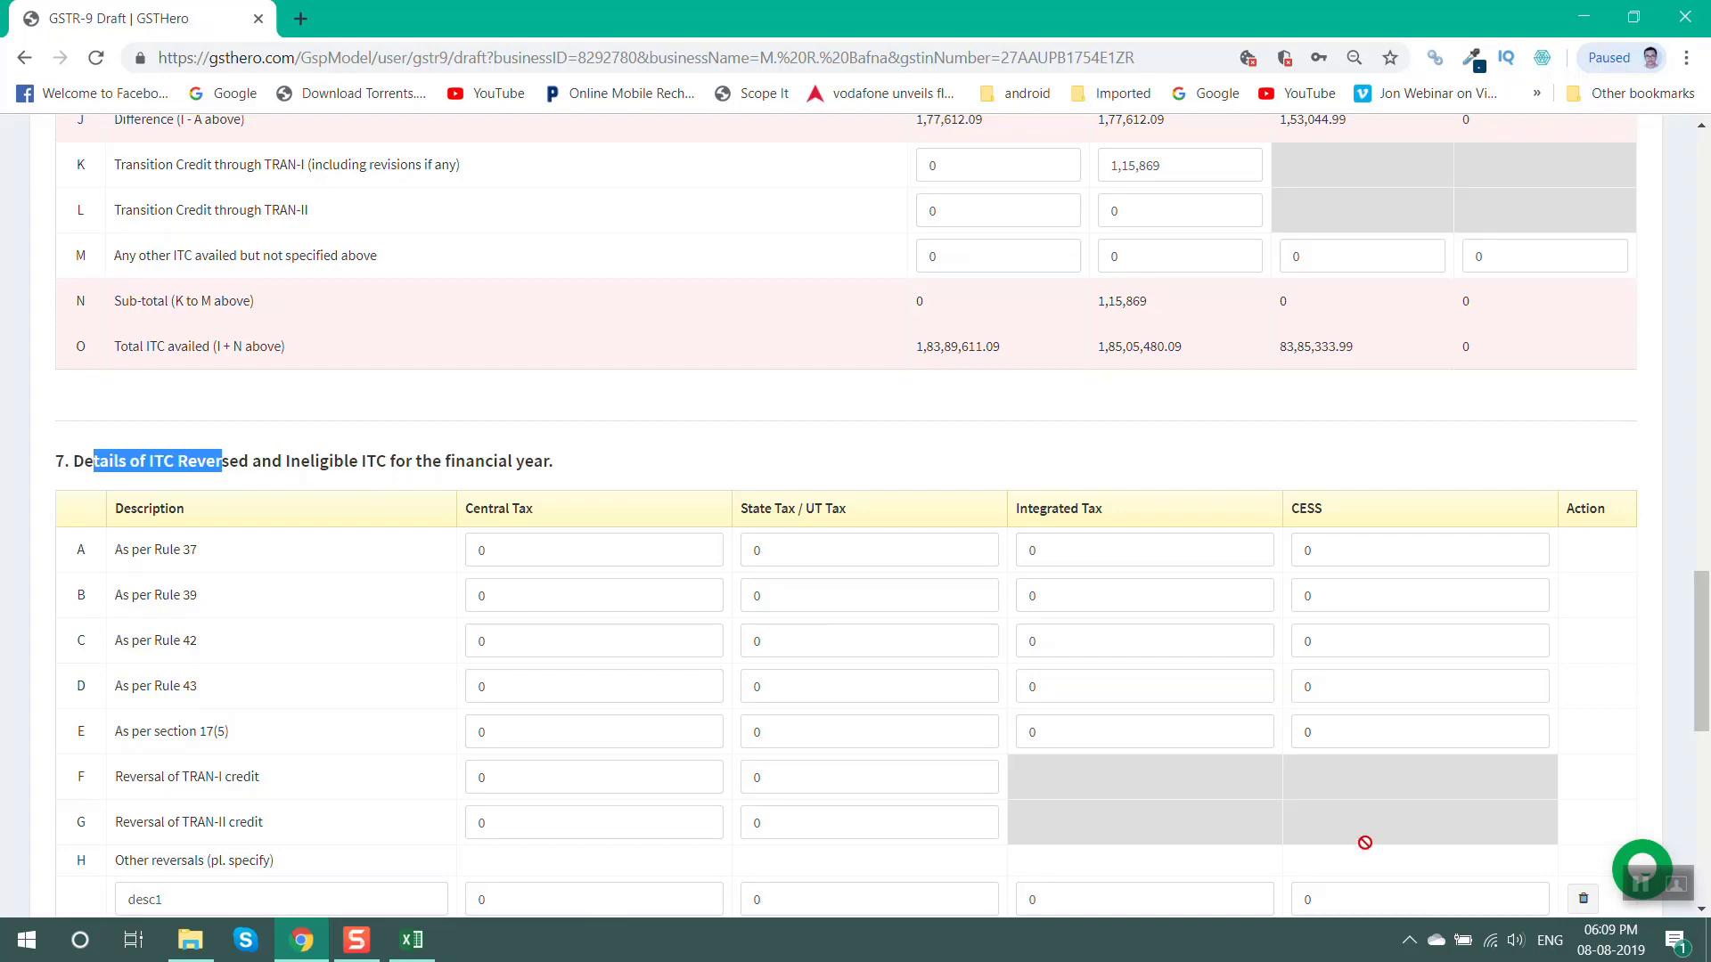
scroll(989, 775, down, 3)
scroll(936, 731, down, 4)
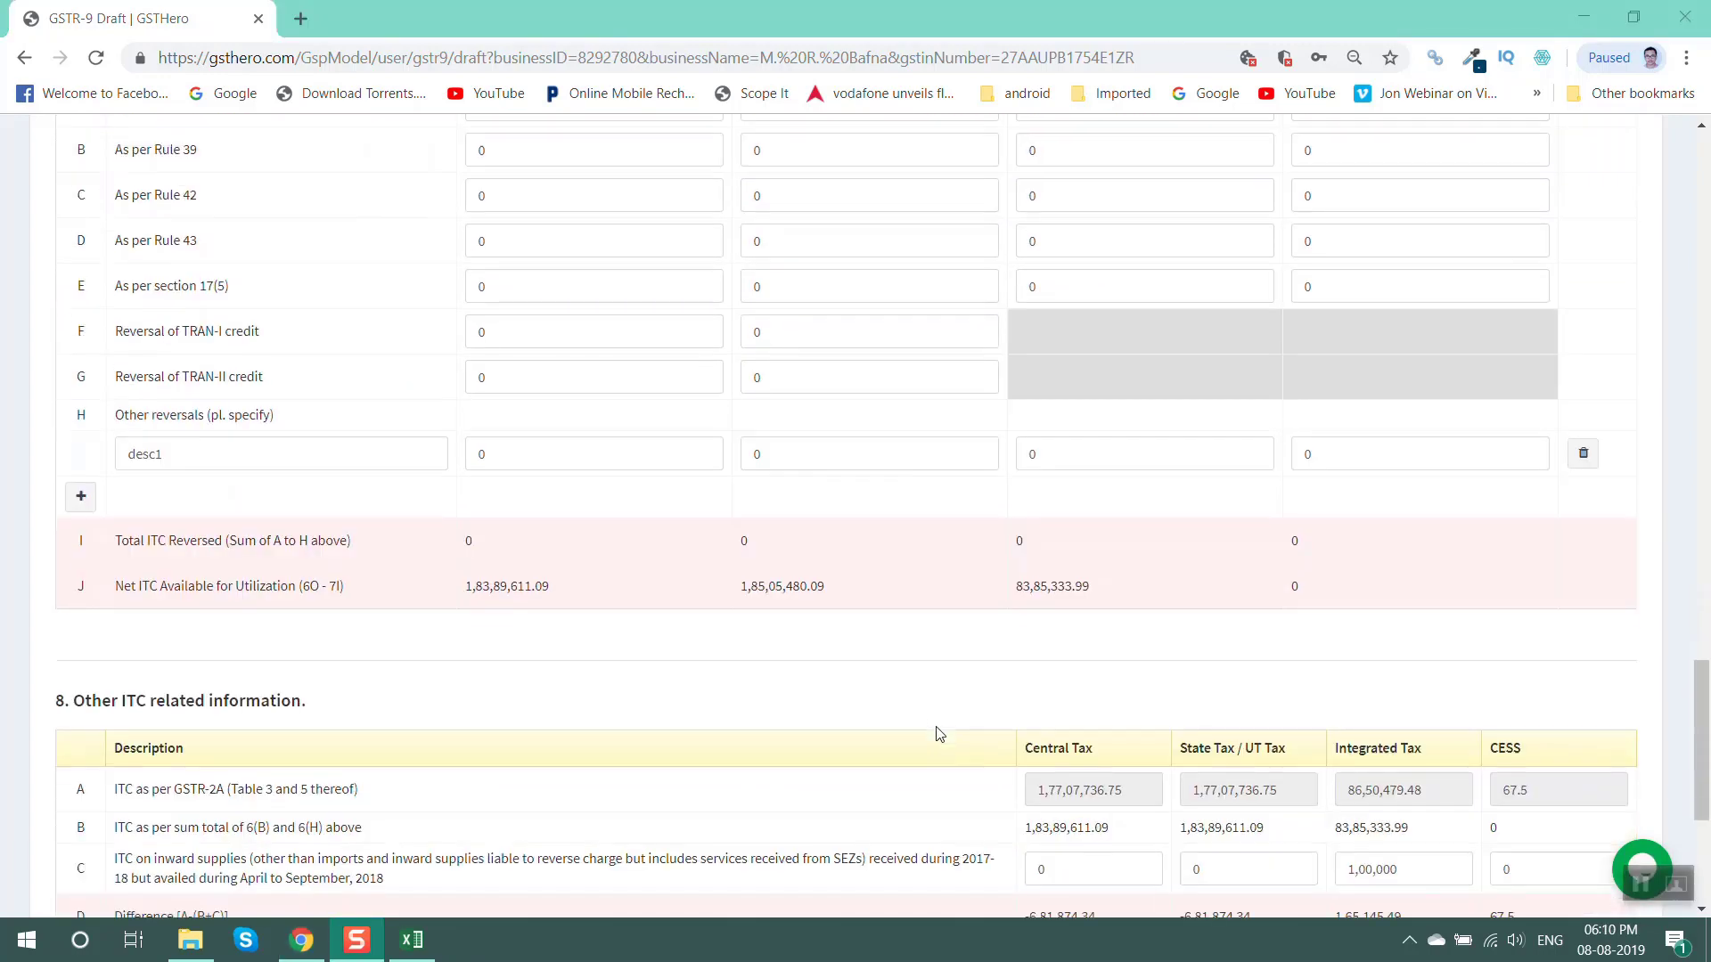
Examine Table 8 on other ITC related information, including the April to September 2018 ITC row and the Difference [A-(B+C)] row
scroll(936, 732, down, 1)
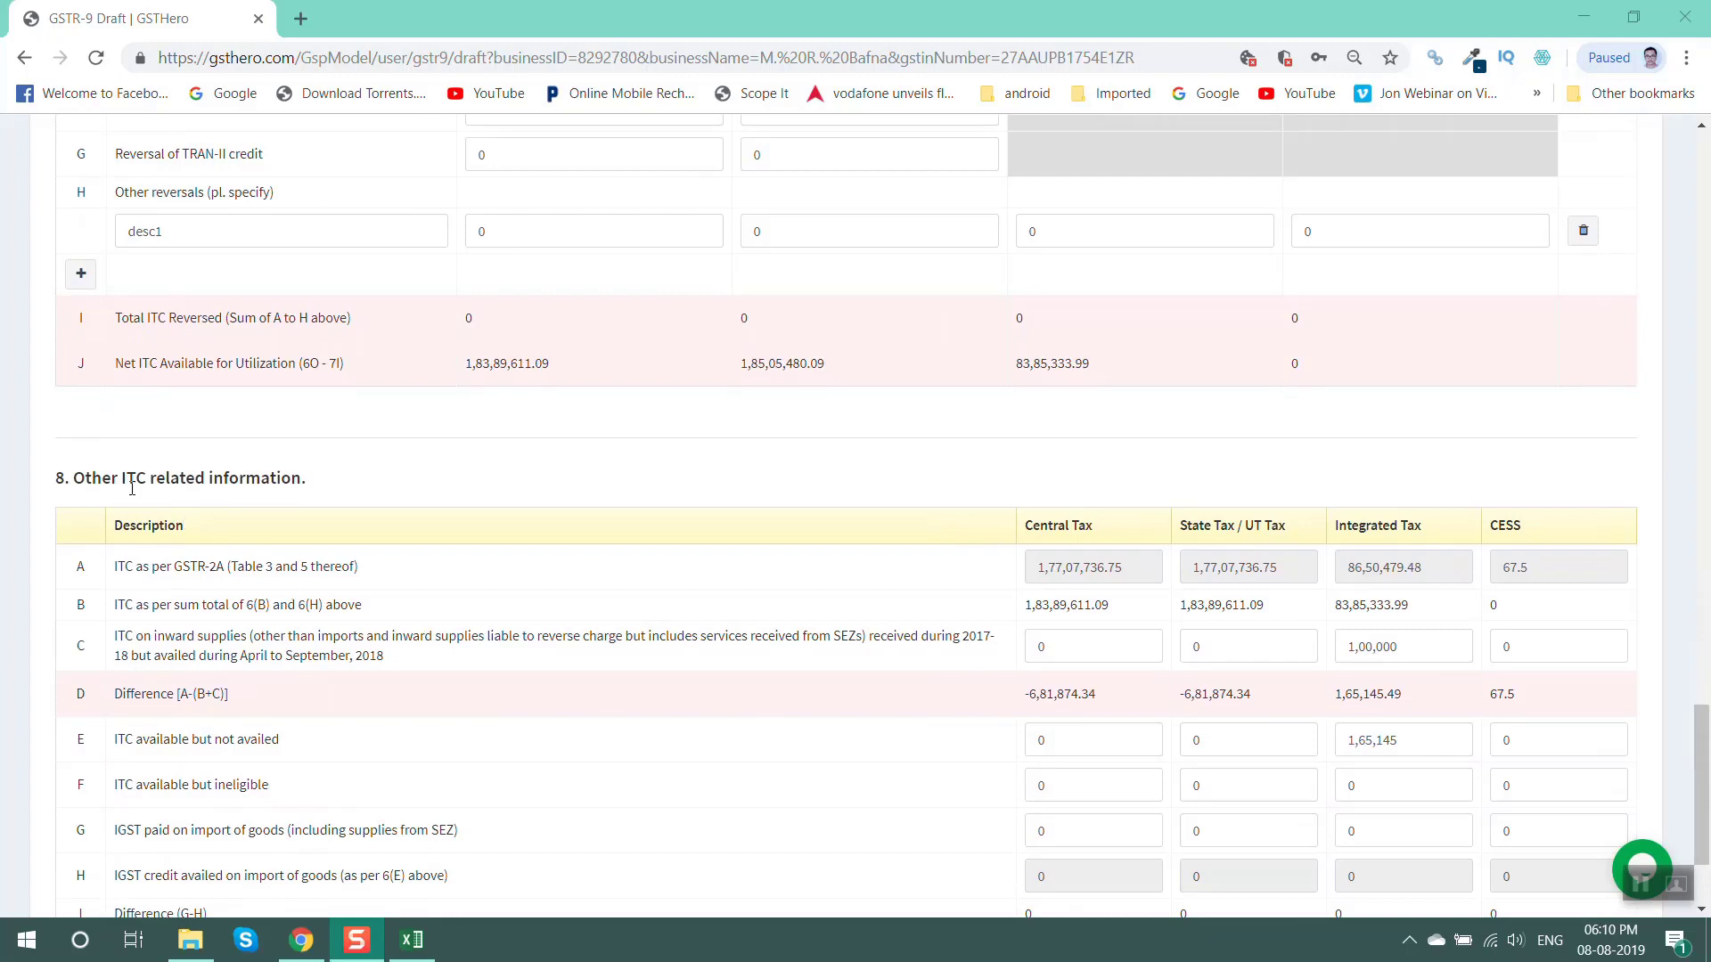
drag(112, 478, 230, 477)
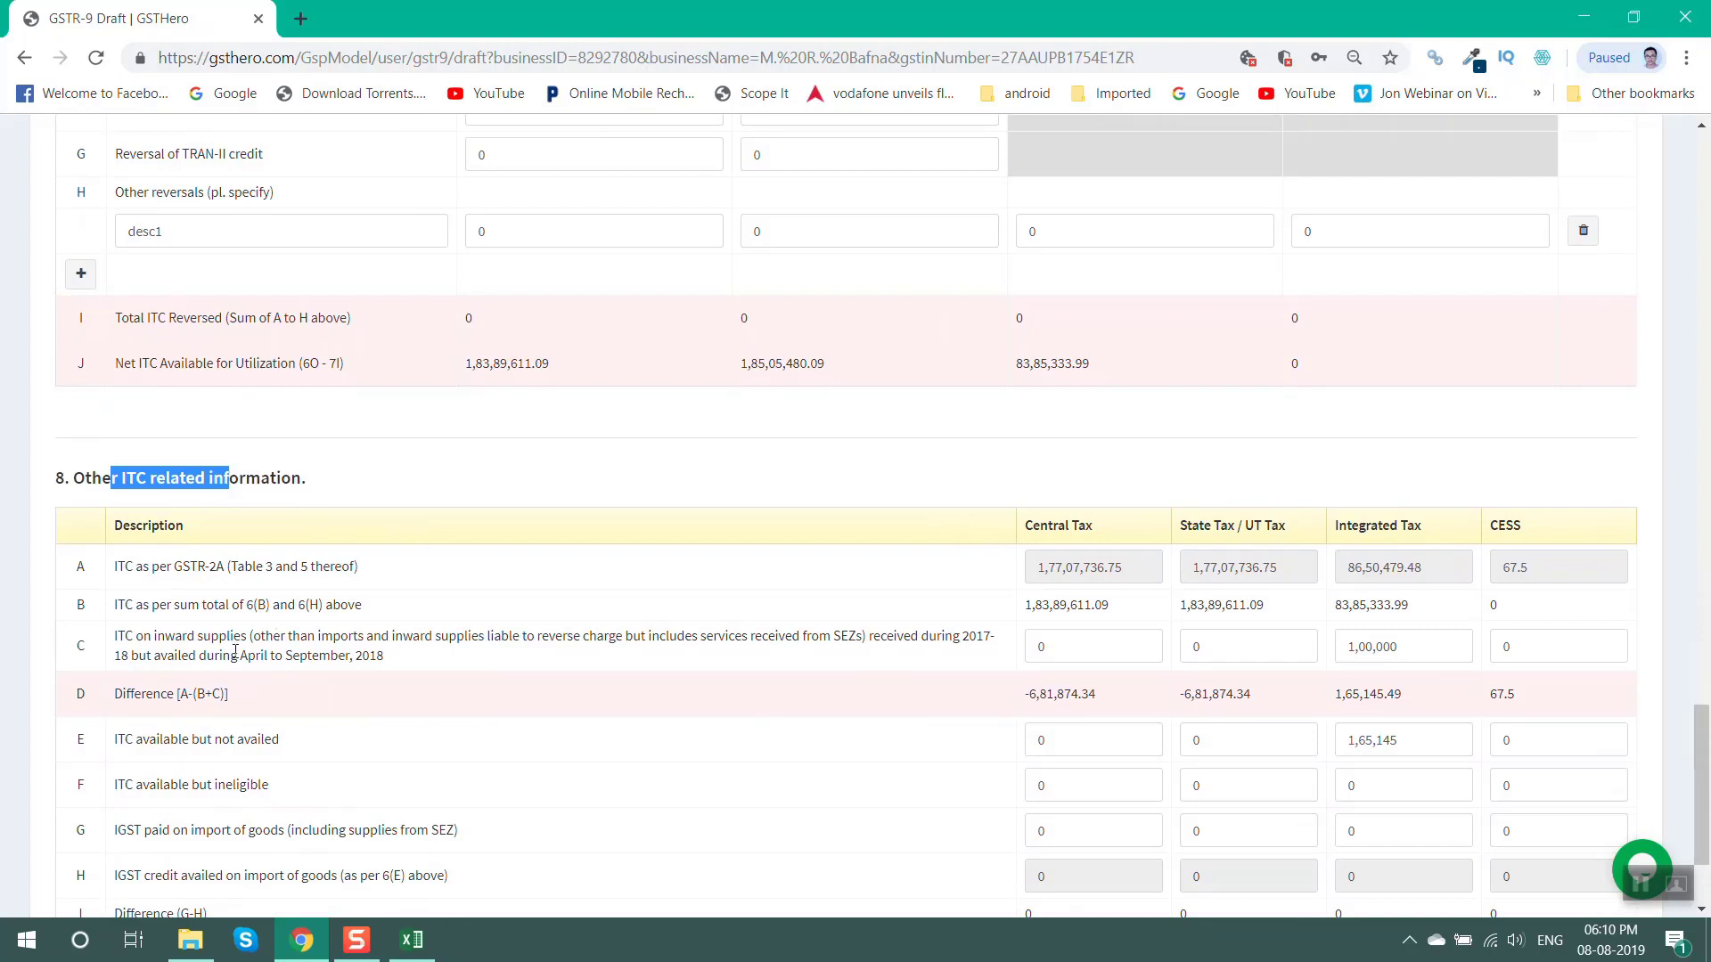
drag(222, 657, 352, 657)
drag(114, 694, 261, 705)
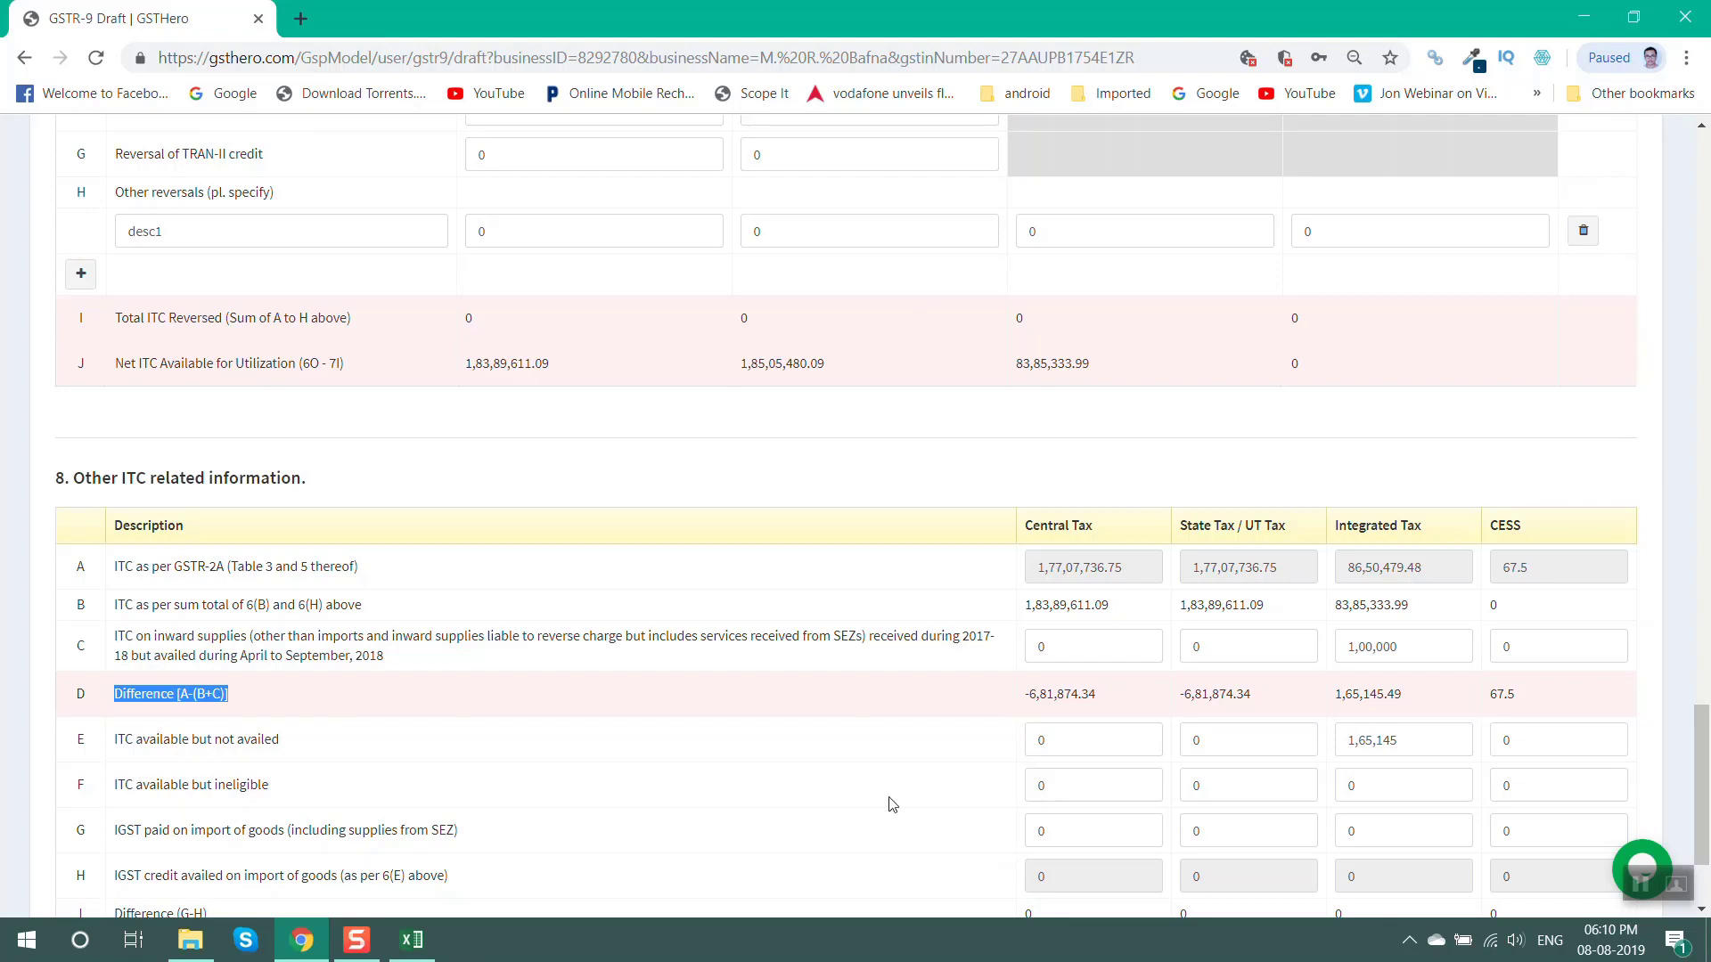
scroll(892, 805, down, 1)
scroll(892, 805, down, 1)
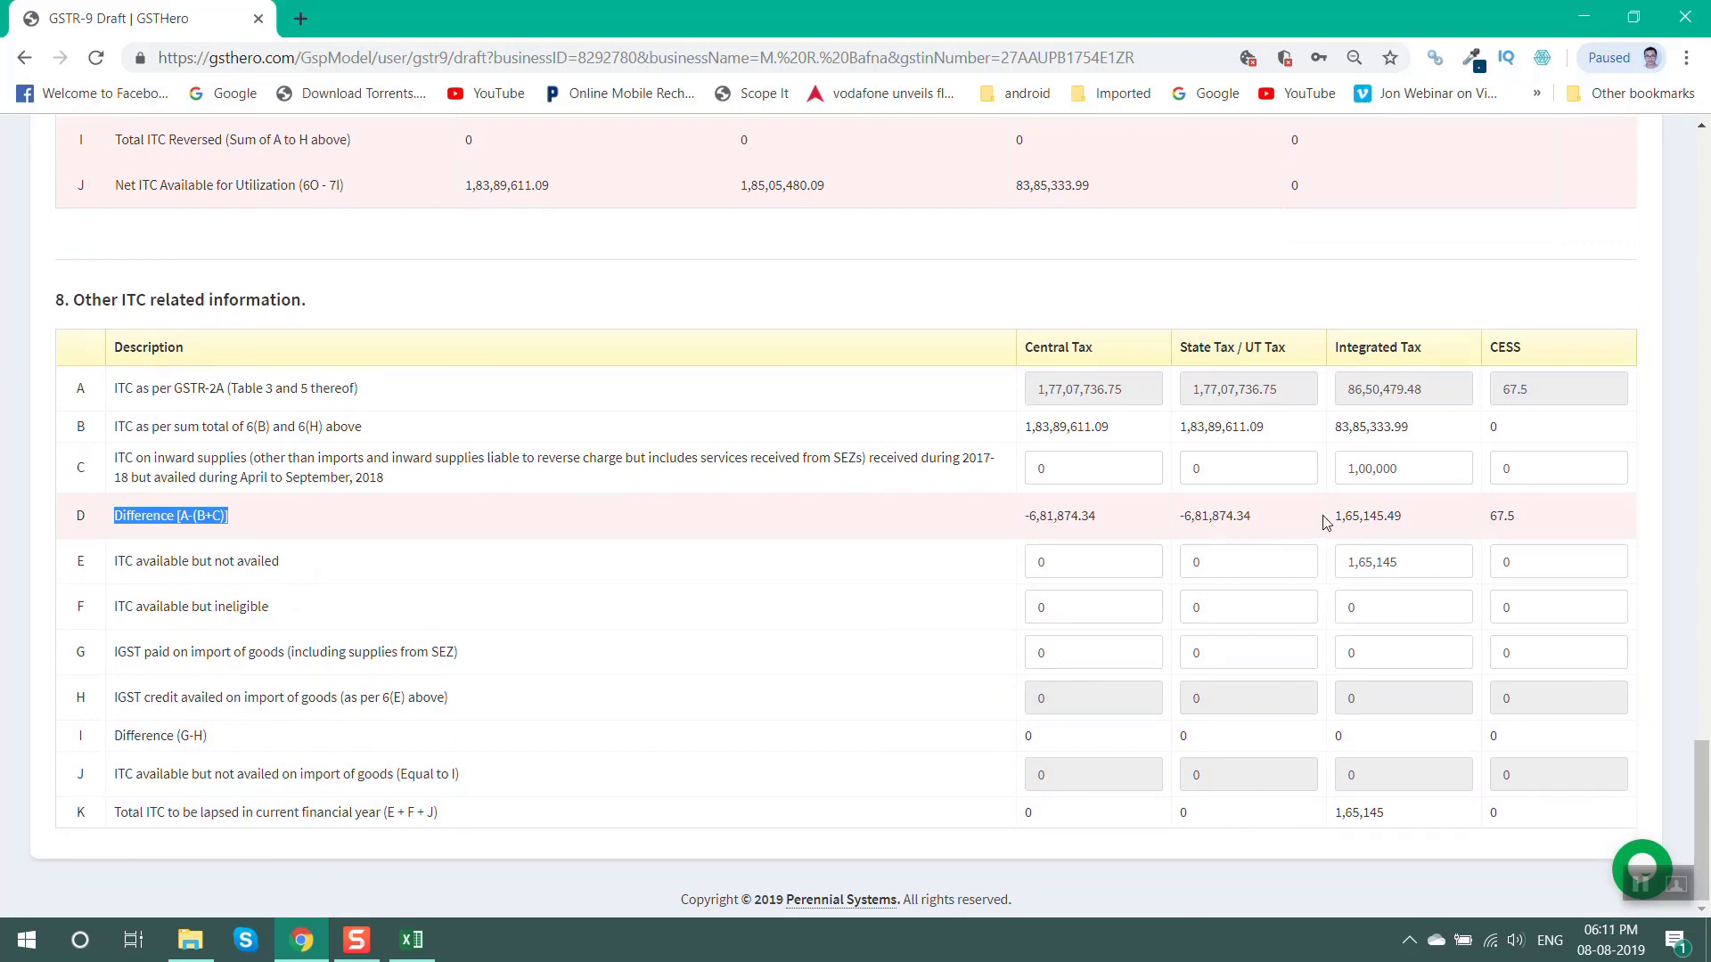
drag(1046, 517, 1071, 519)
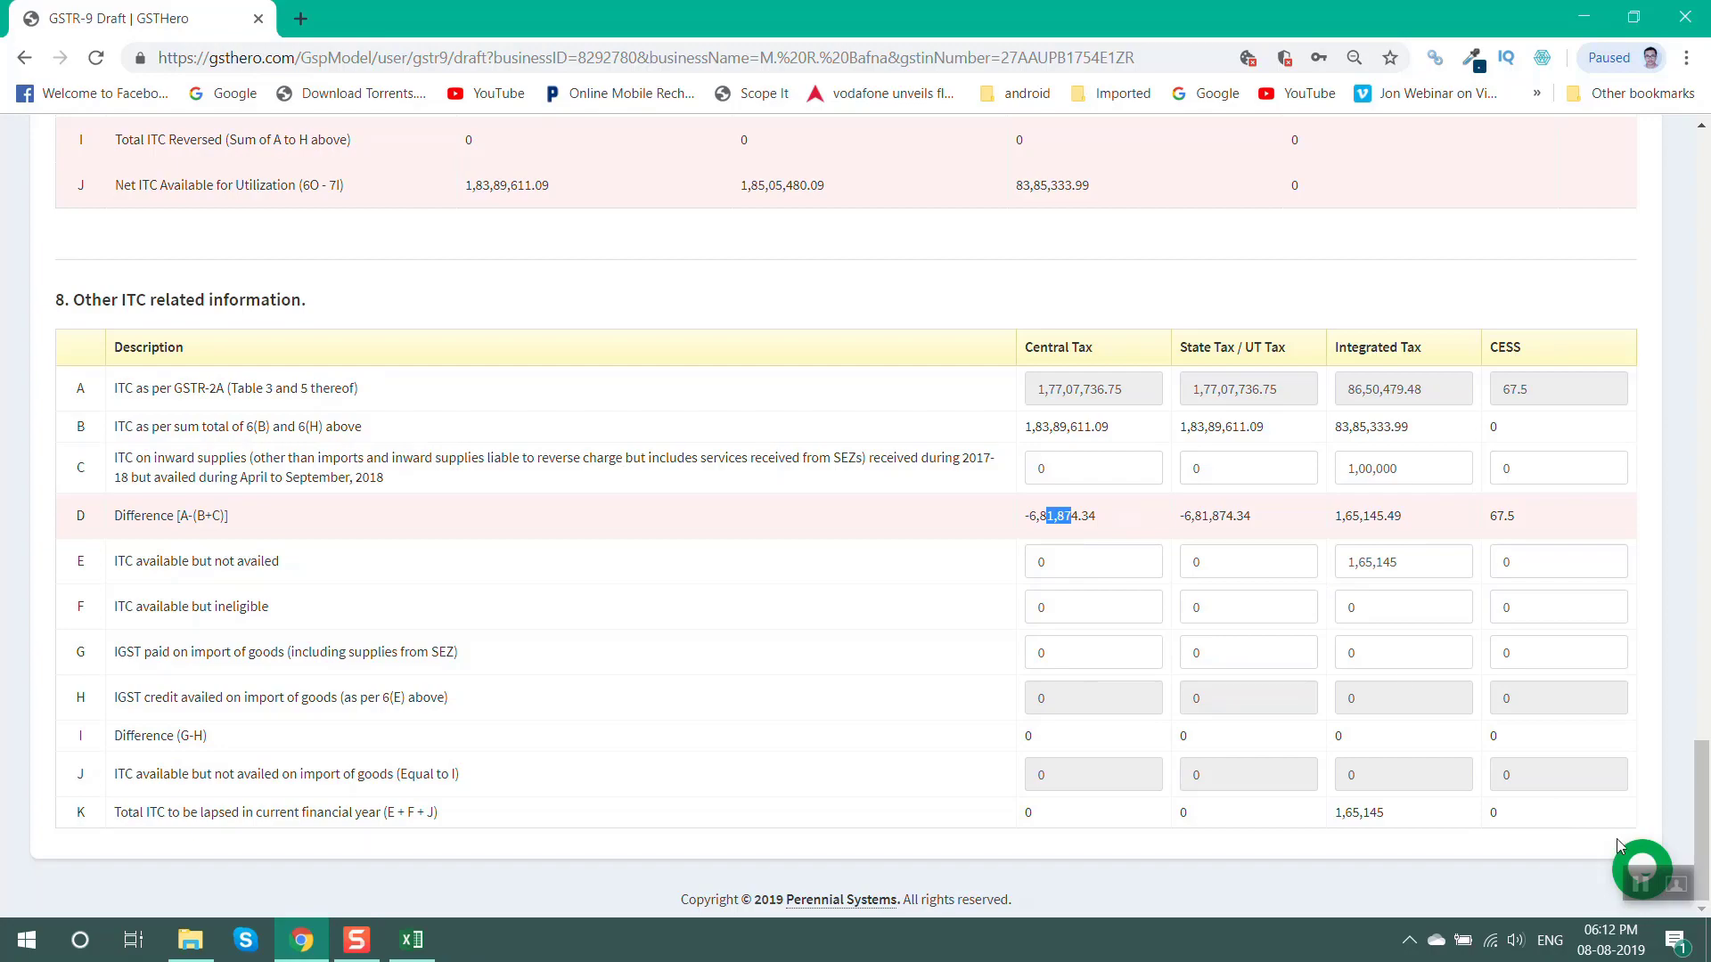
Open Part IV and examine Table 9 on tax paid, including the Integrated Tax payable amount
scroll(707, 778, up, 10)
scroll(713, 781, up, 15)
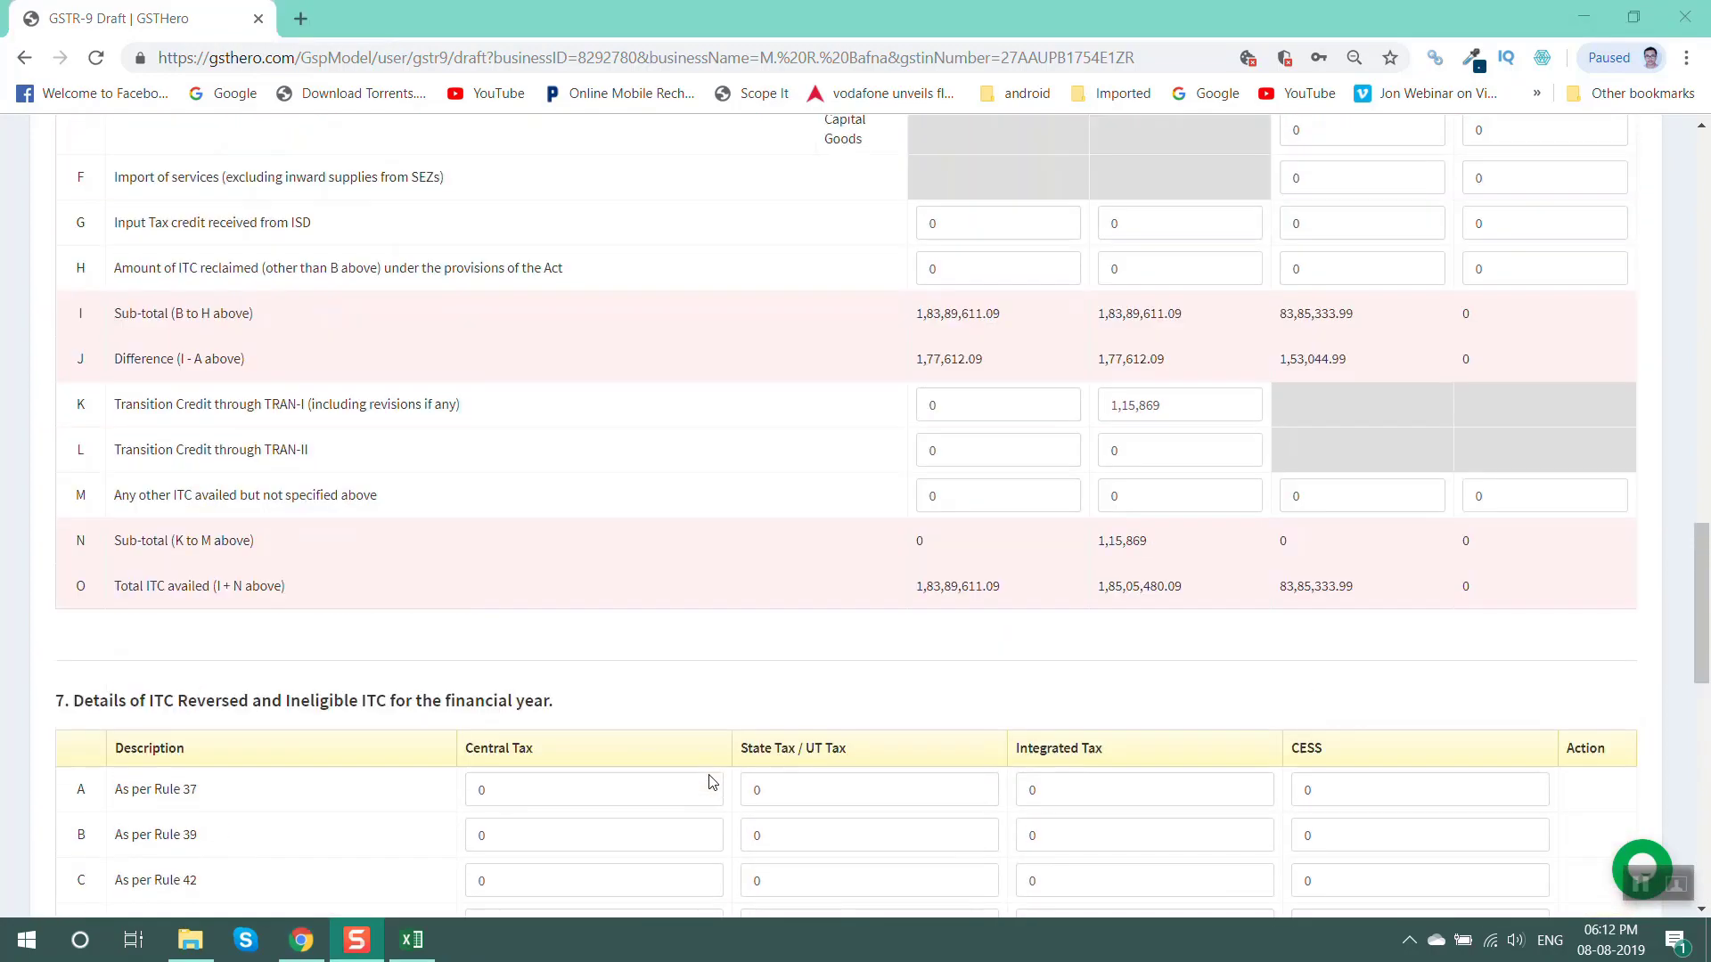
scroll(713, 781, up, 2)
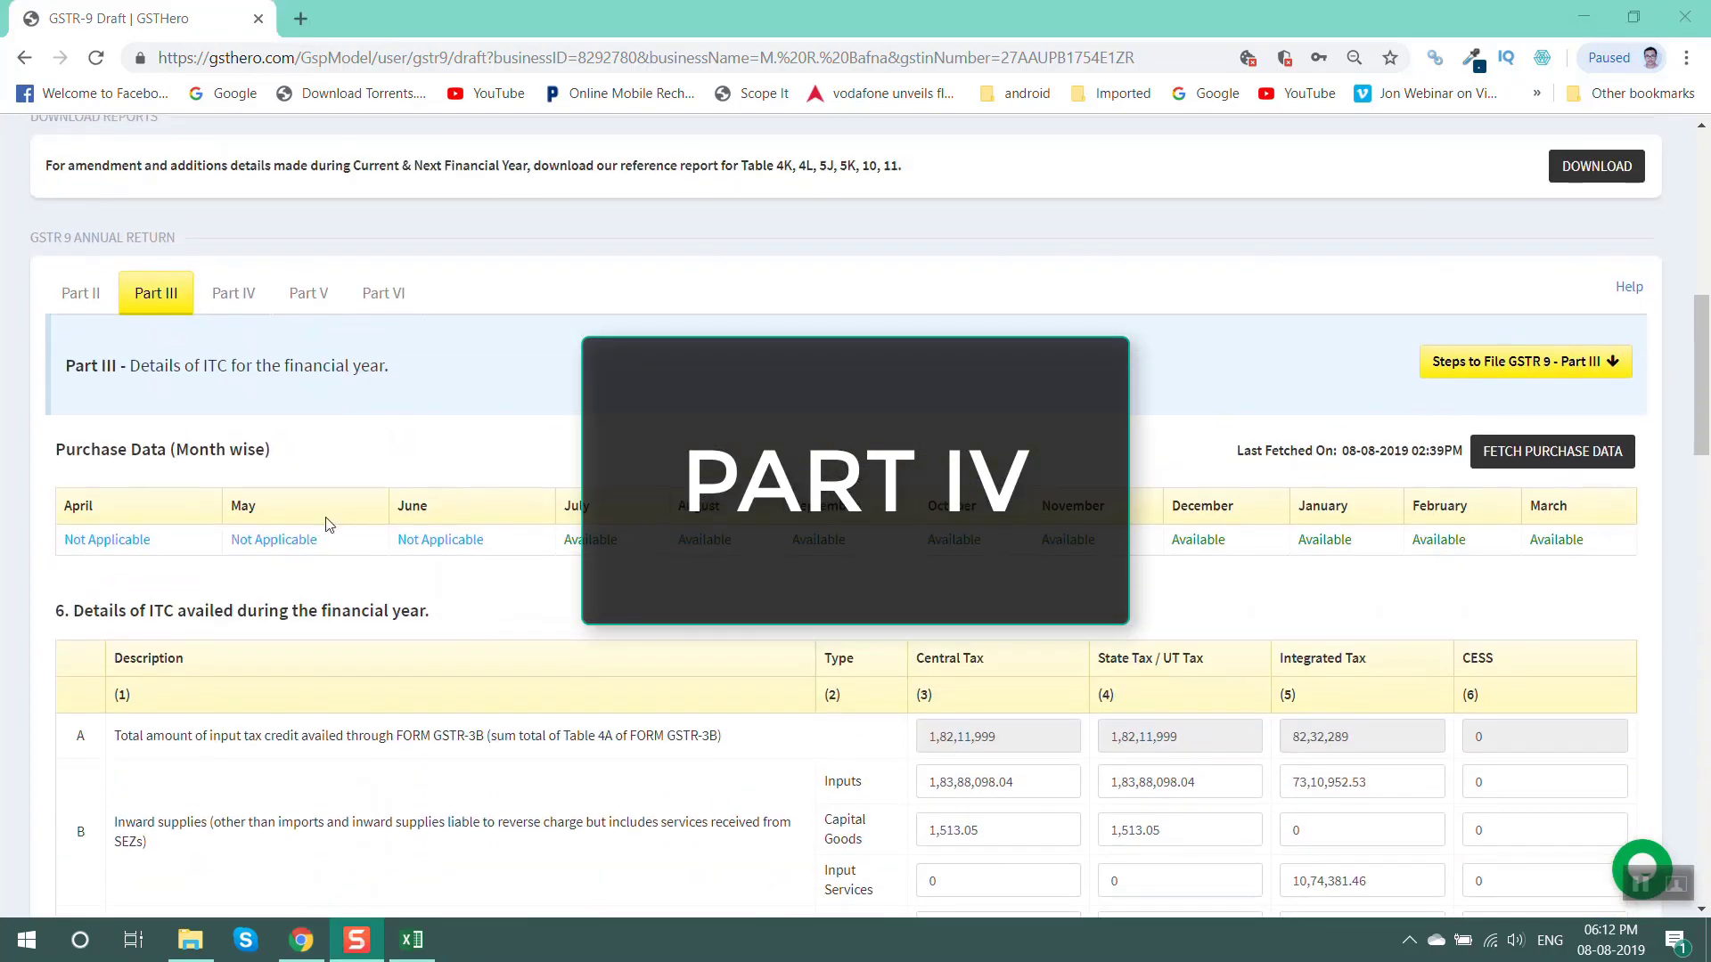
click(225, 294)
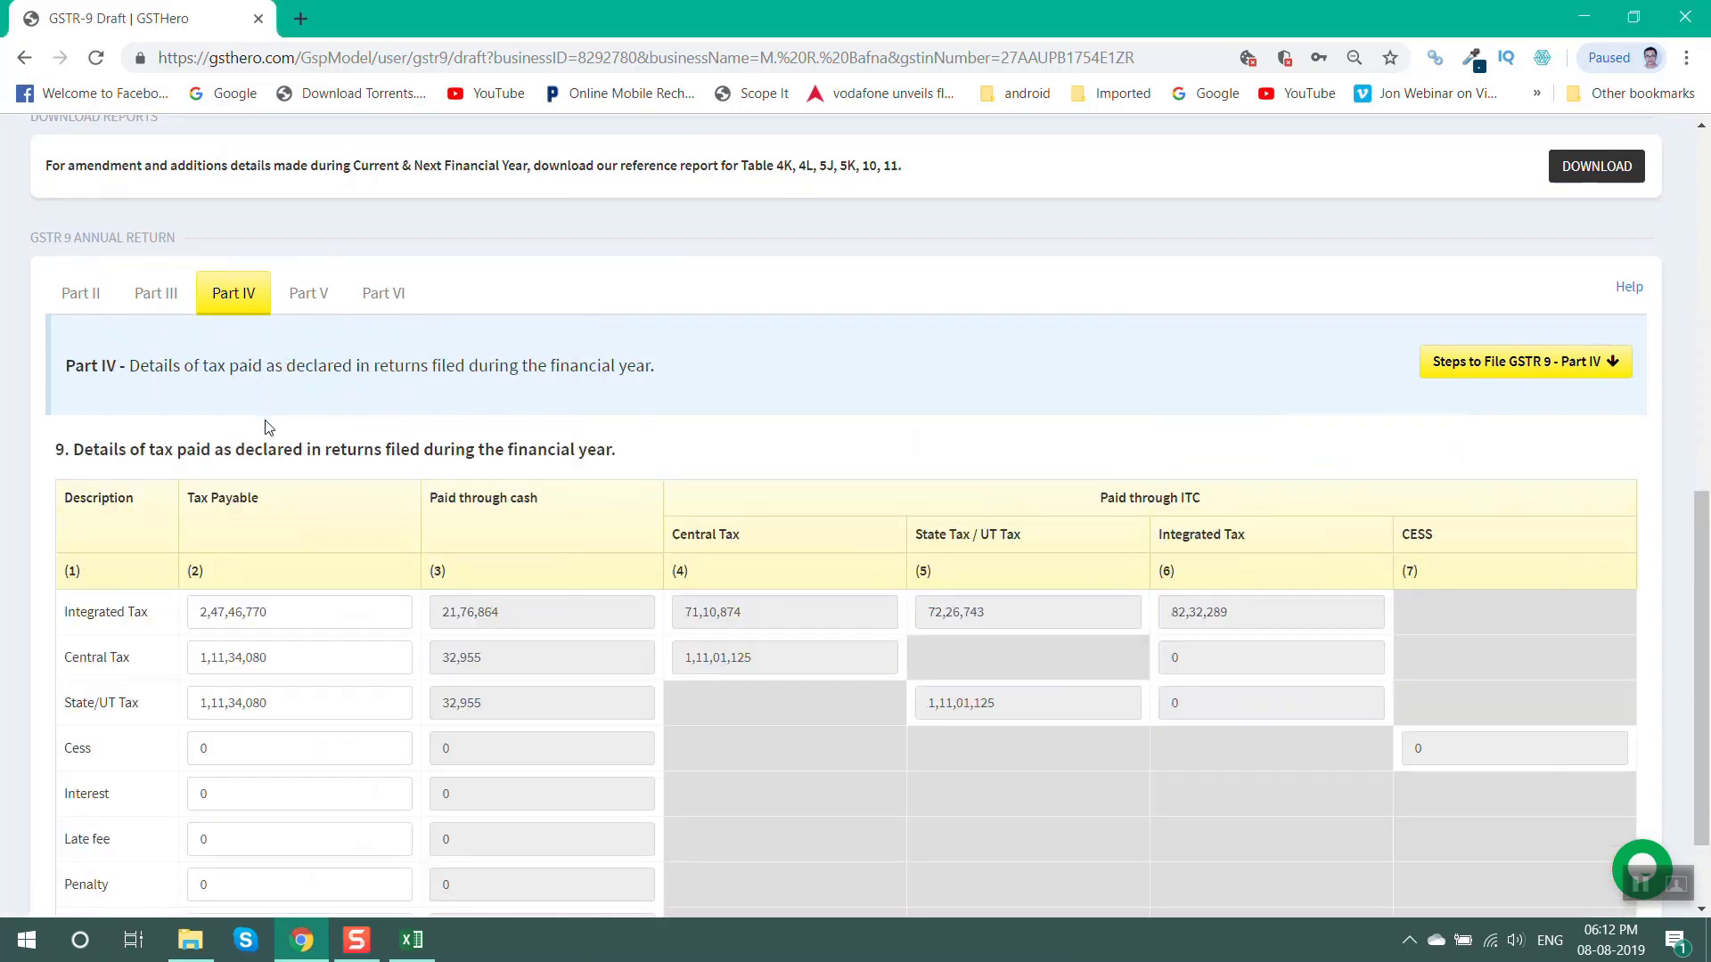
drag(237, 365, 263, 366)
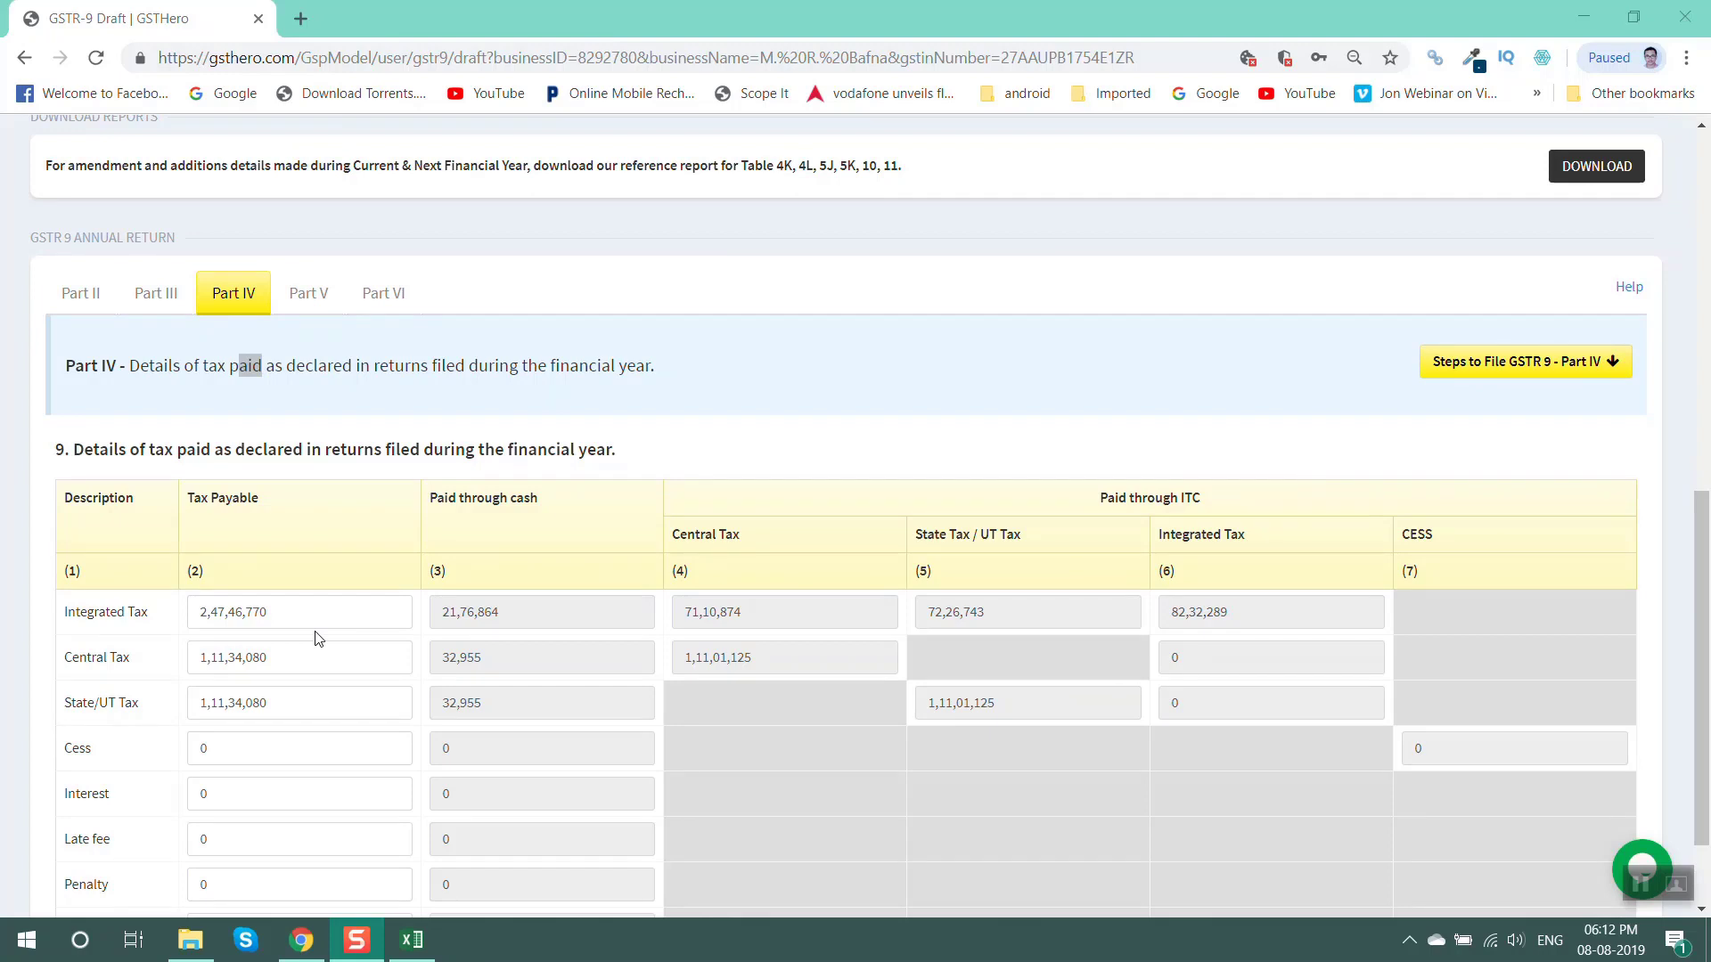
drag(321, 614, 247, 617)
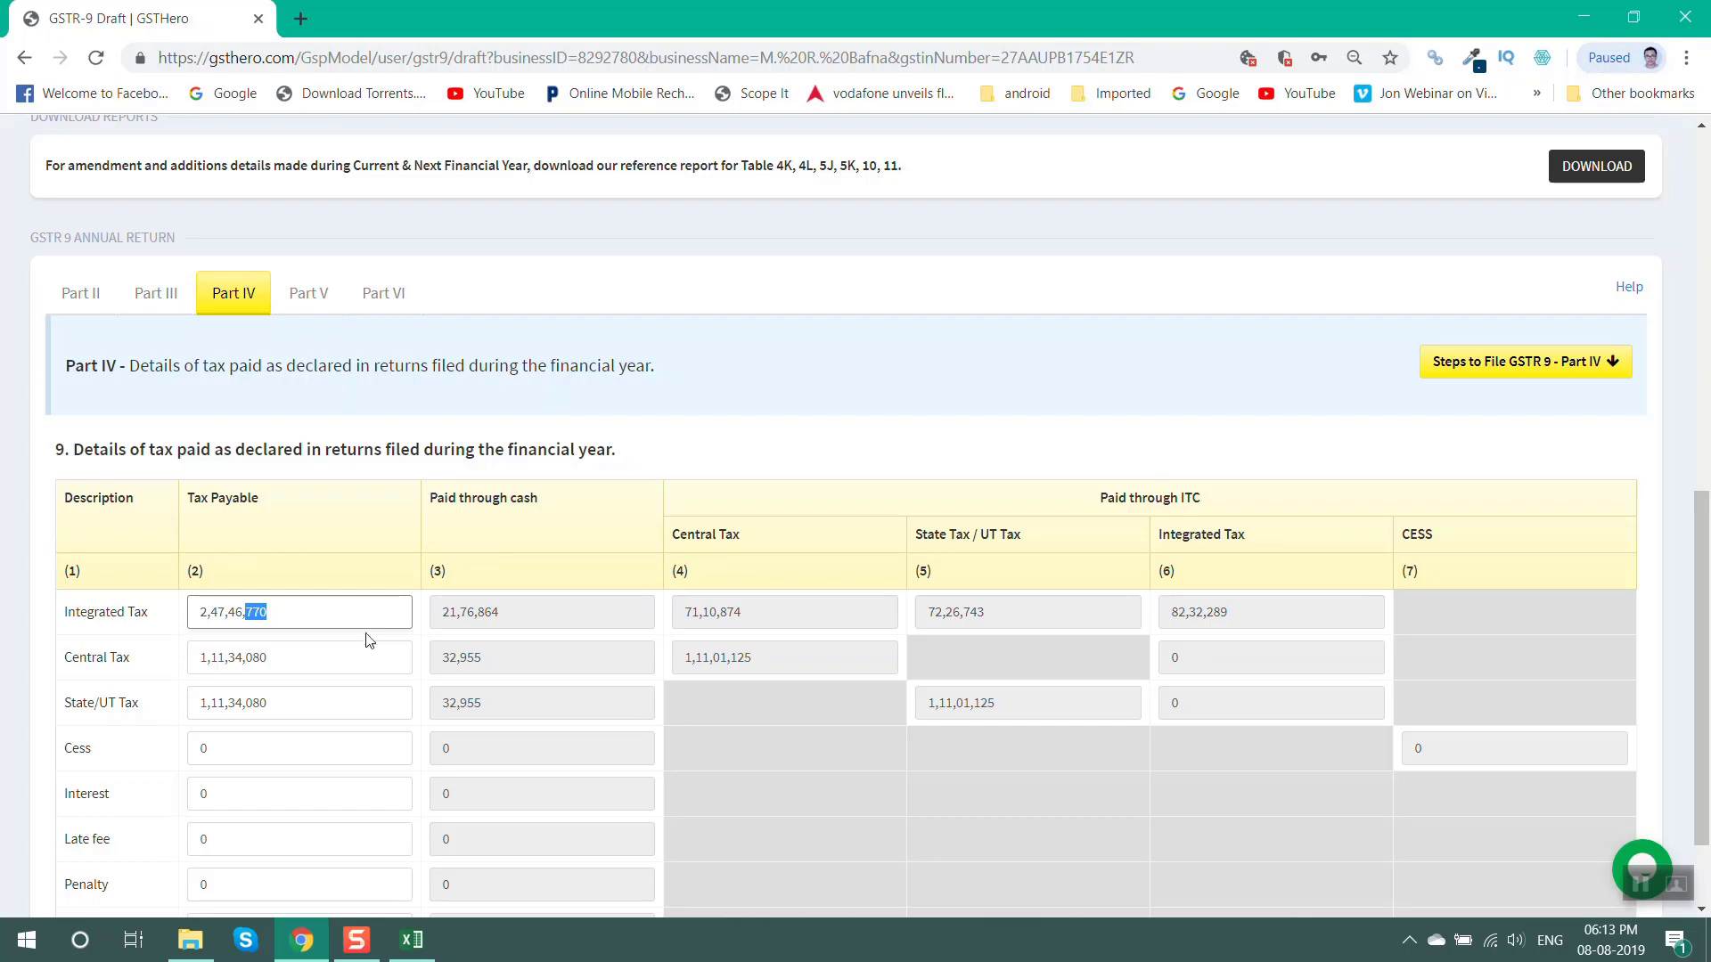
Open Part V and examine rows 10 to 13 on previous-year transactions and Table 14 on differential tax paid
click(325, 296)
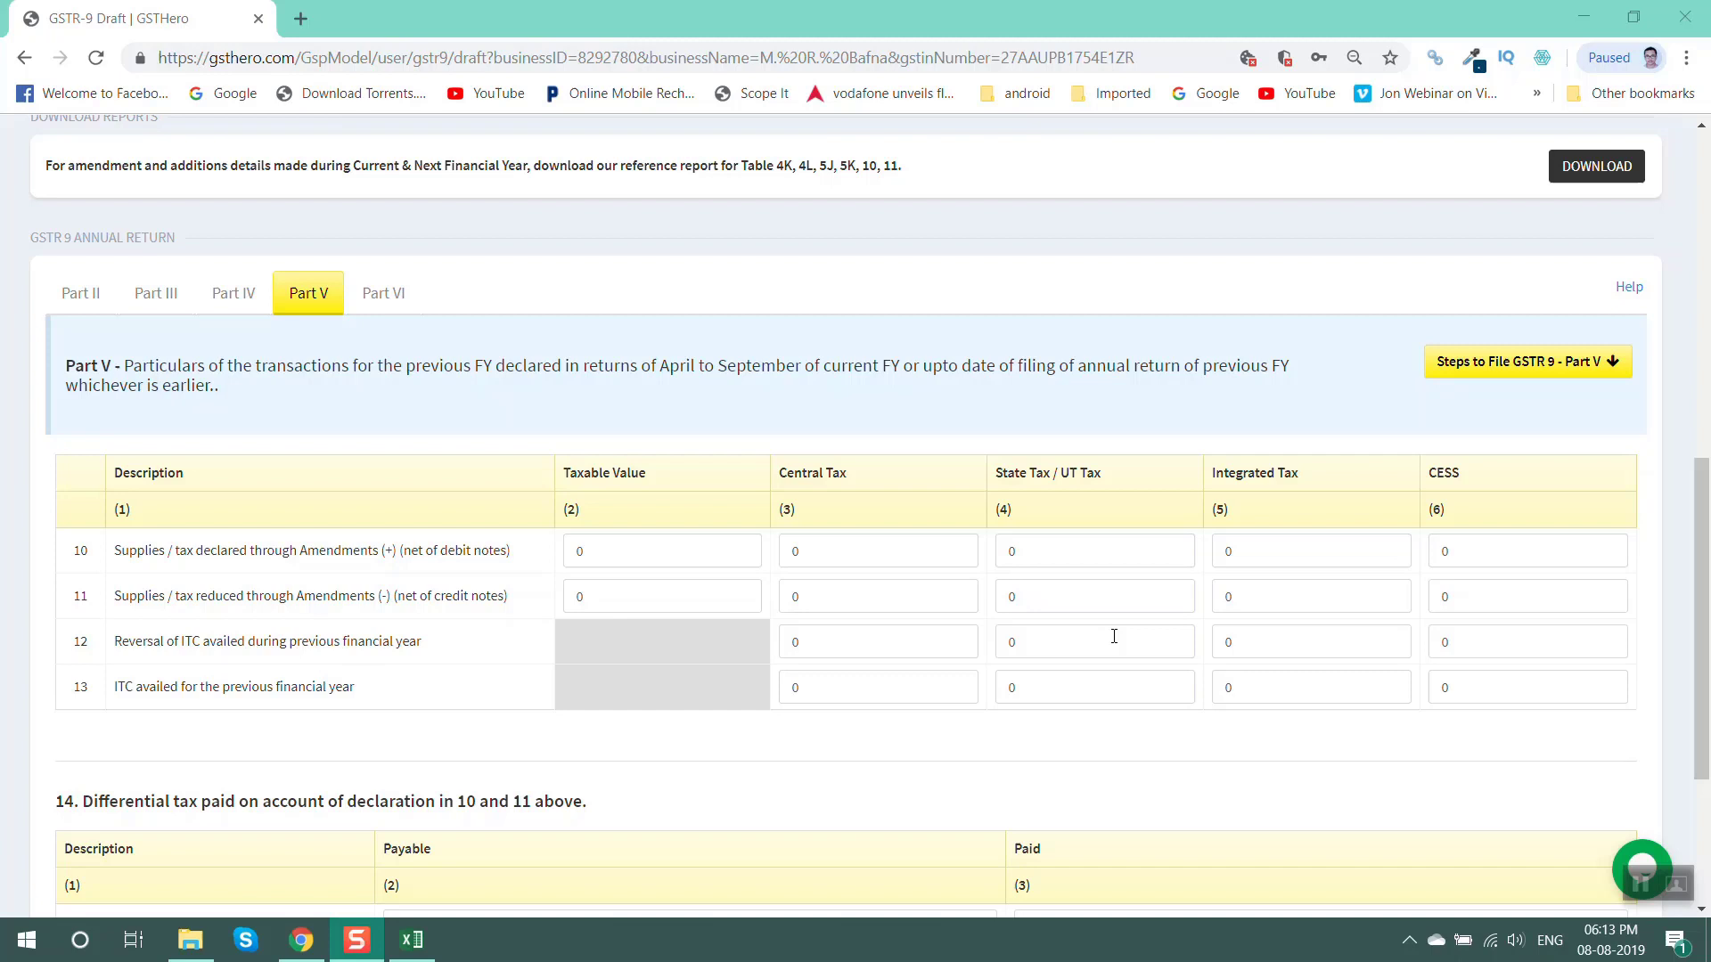
drag(174, 641, 209, 693)
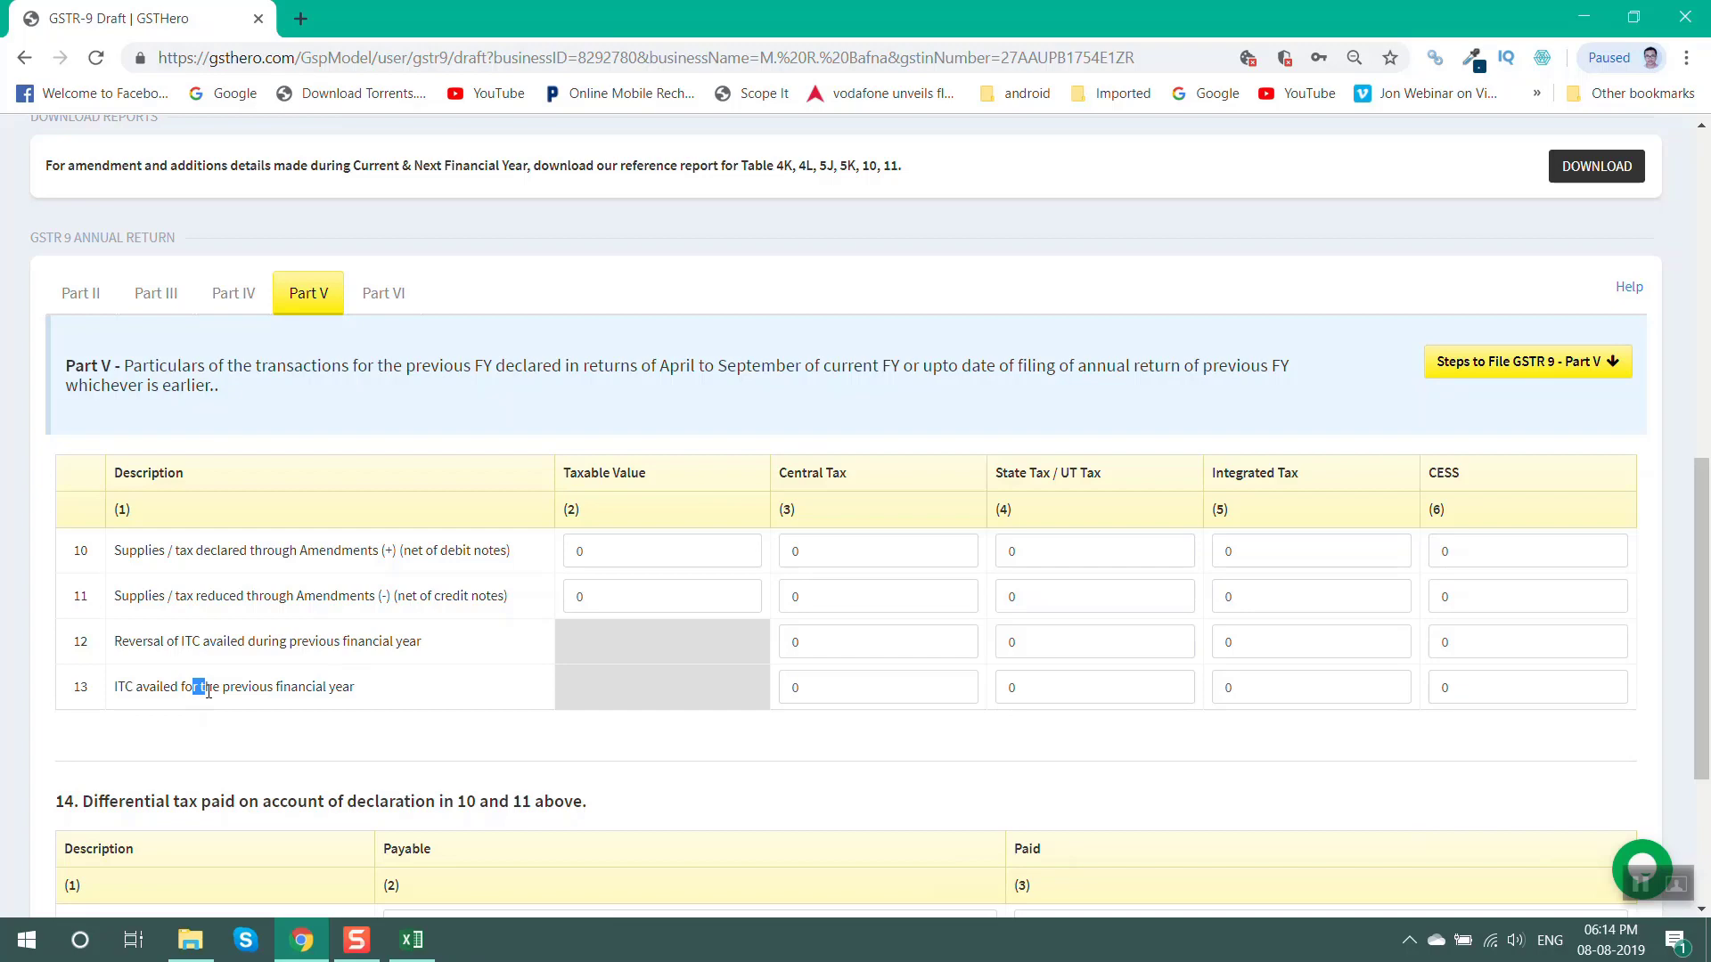
scroll(232, 710, down, 4)
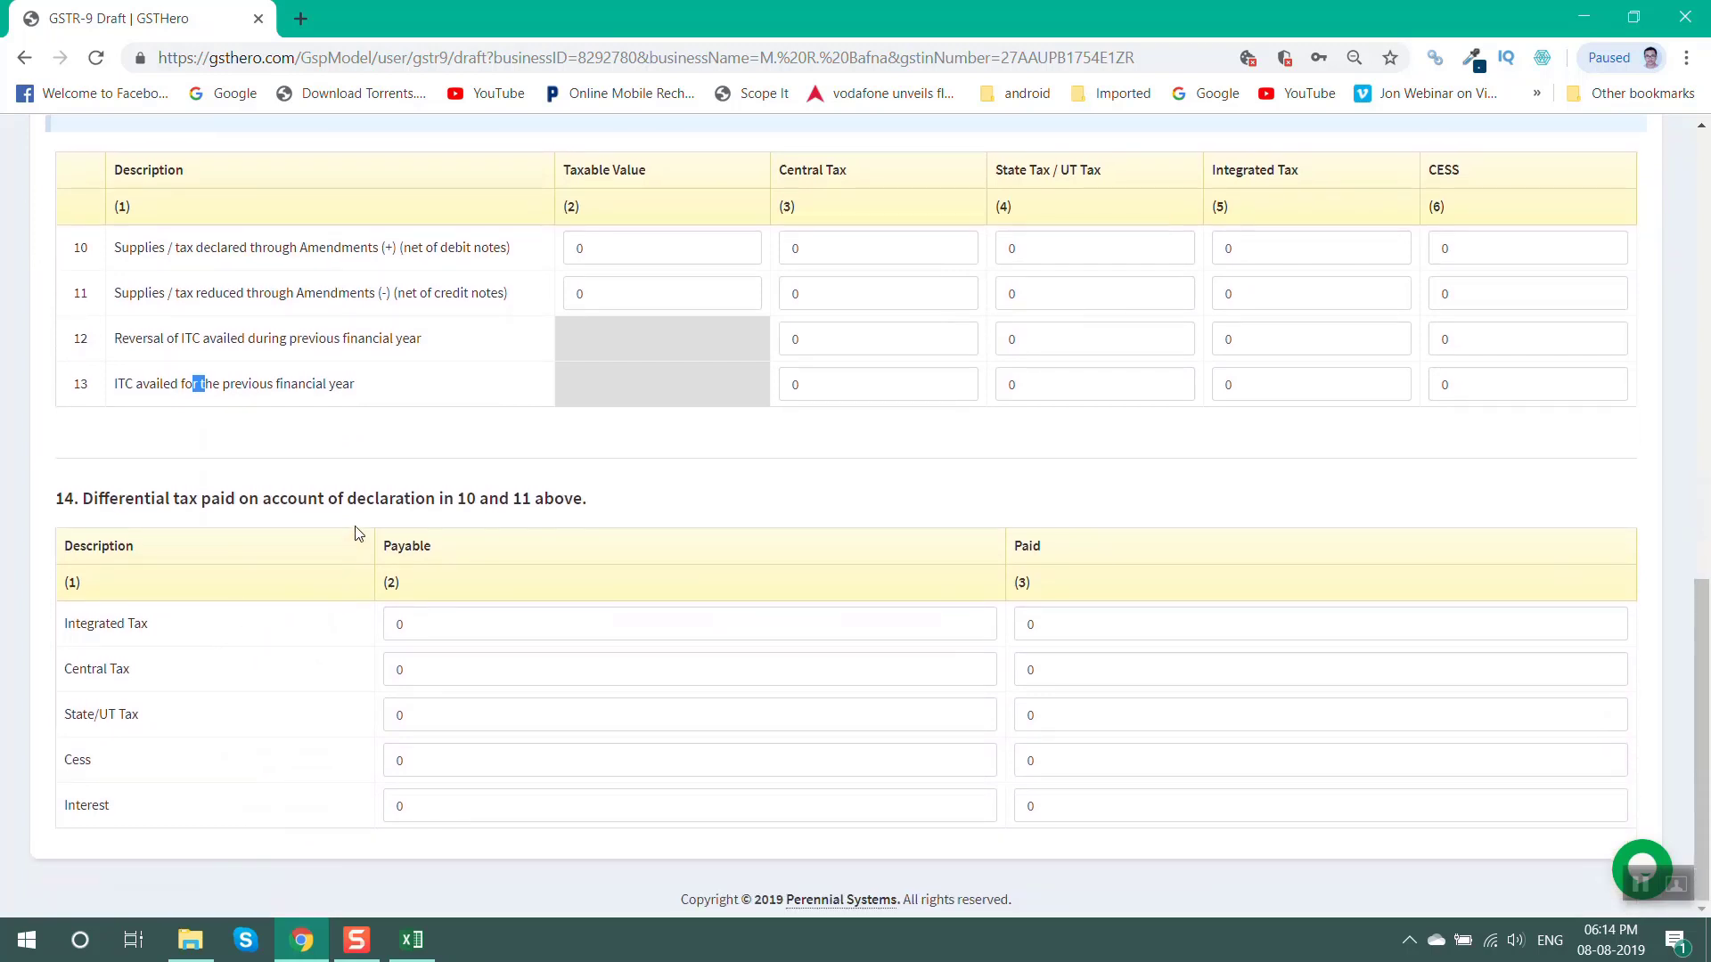
drag(380, 498, 431, 508)
click(1638, 887)
Open Part VI and examine Table 15 on demands and refunds and Table 16 on composition, deemed and approval-basis supplies
scroll(776, 773, up, 5)
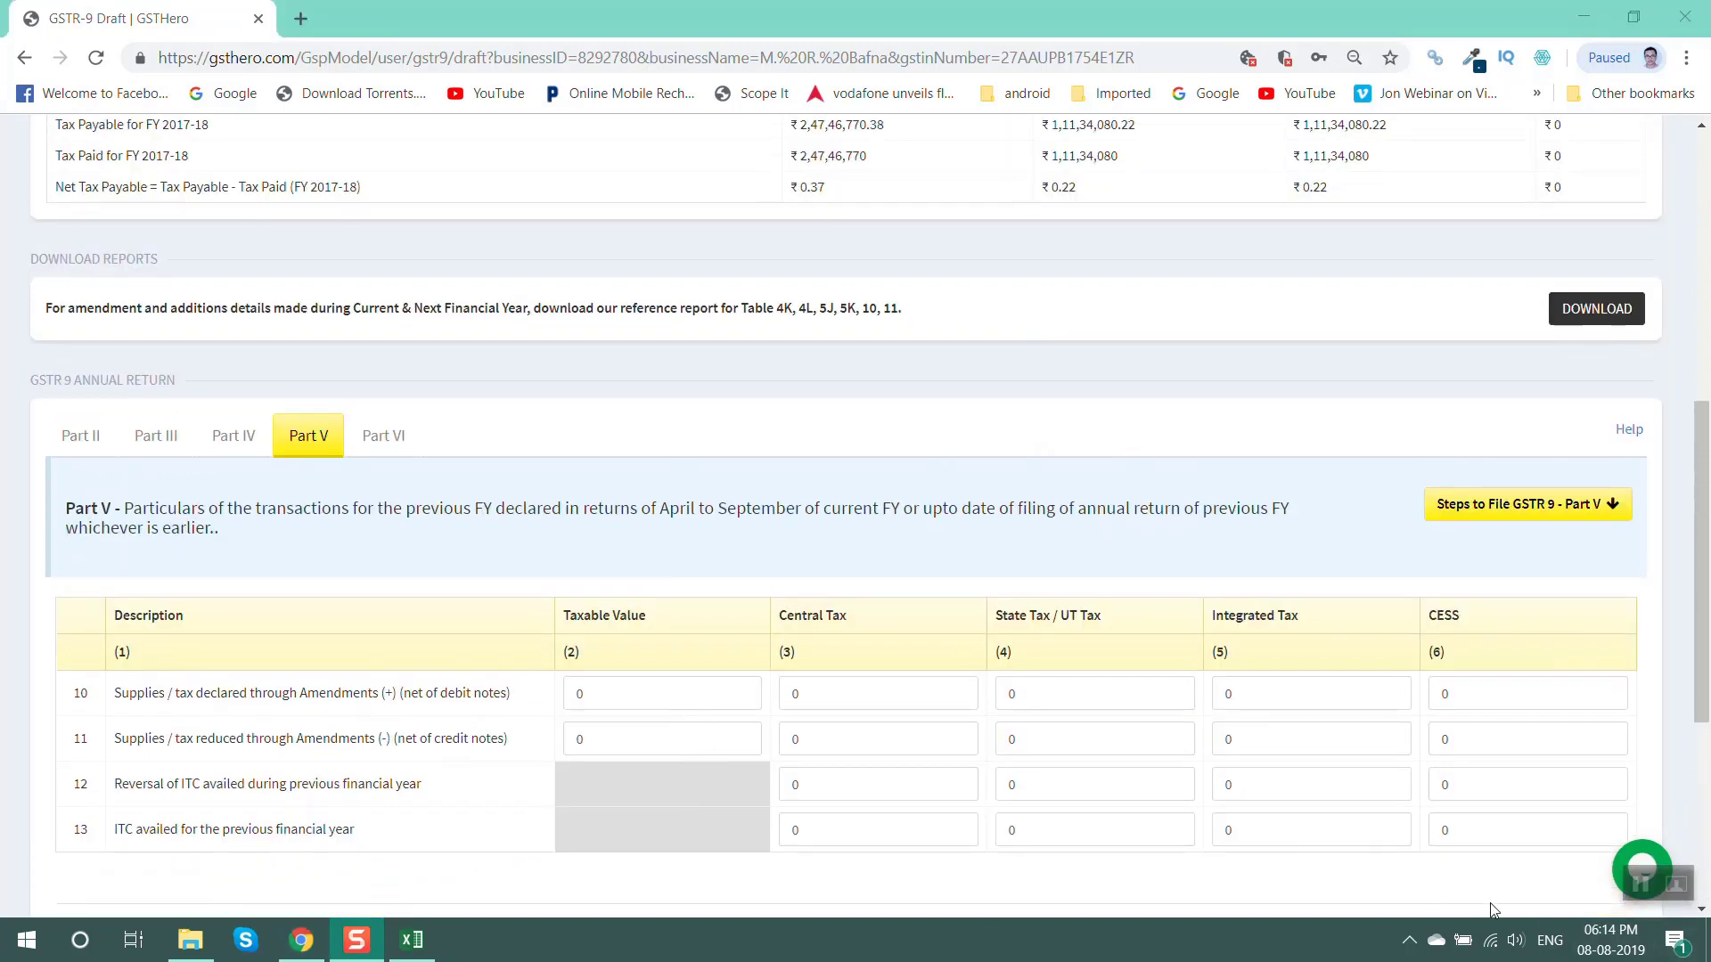
click(382, 437)
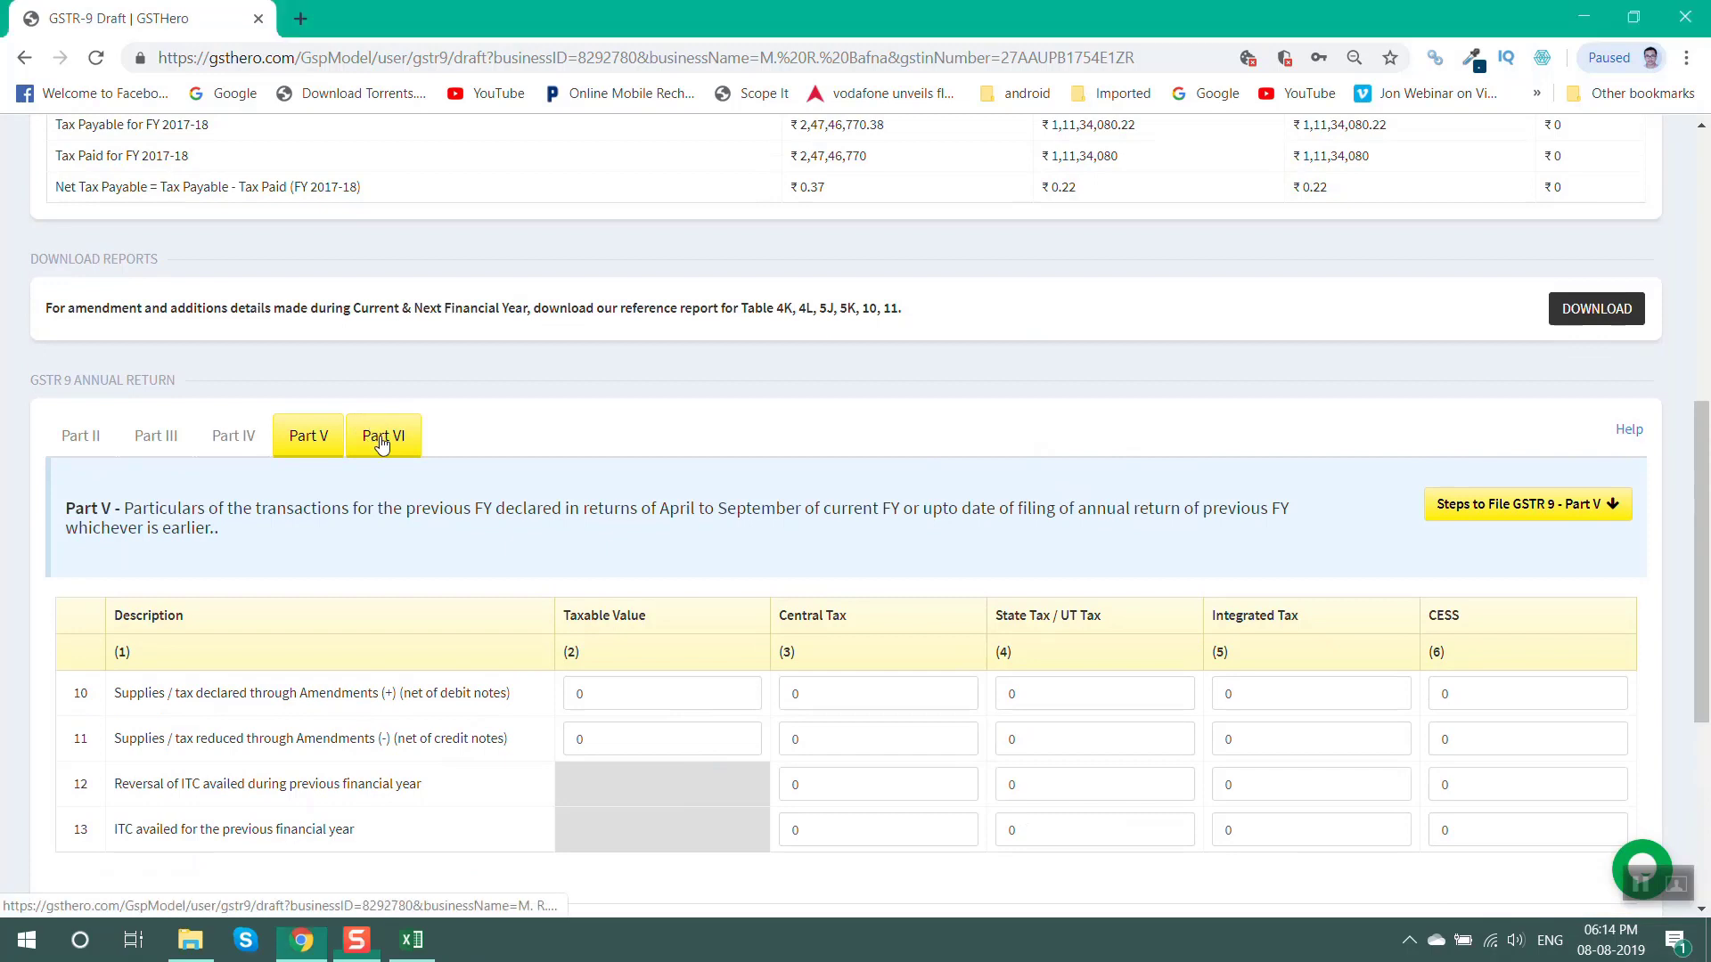
scroll(380, 435, down, 1)
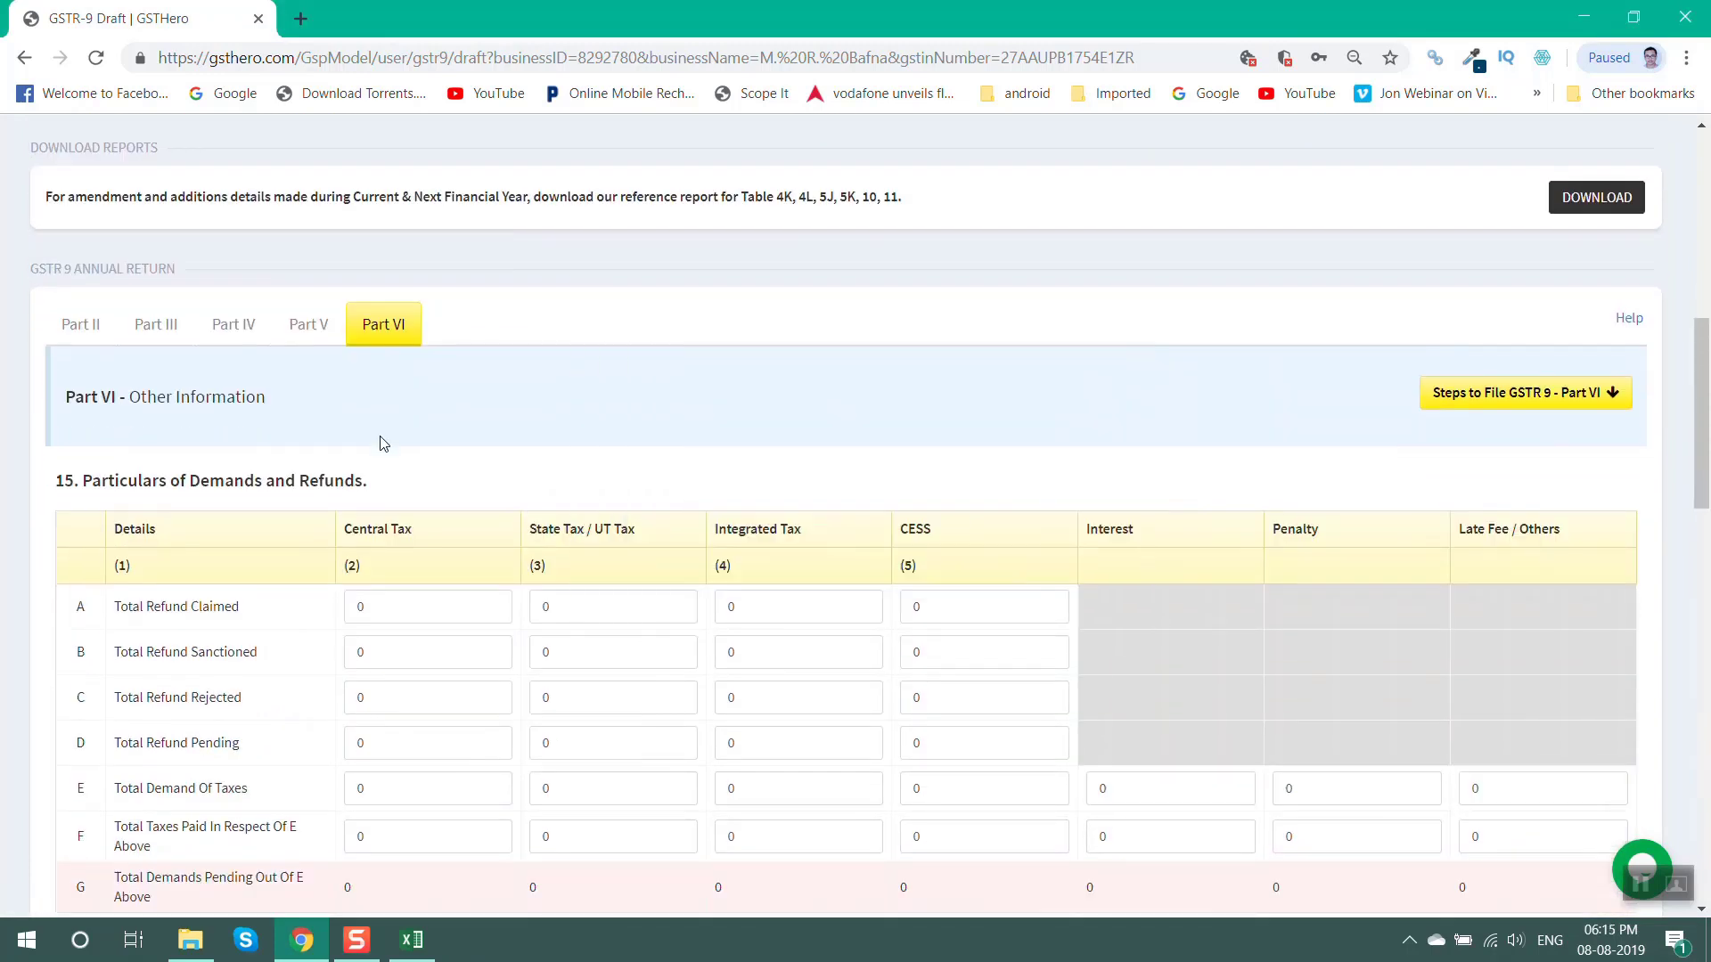
scroll(378, 443, down, 1)
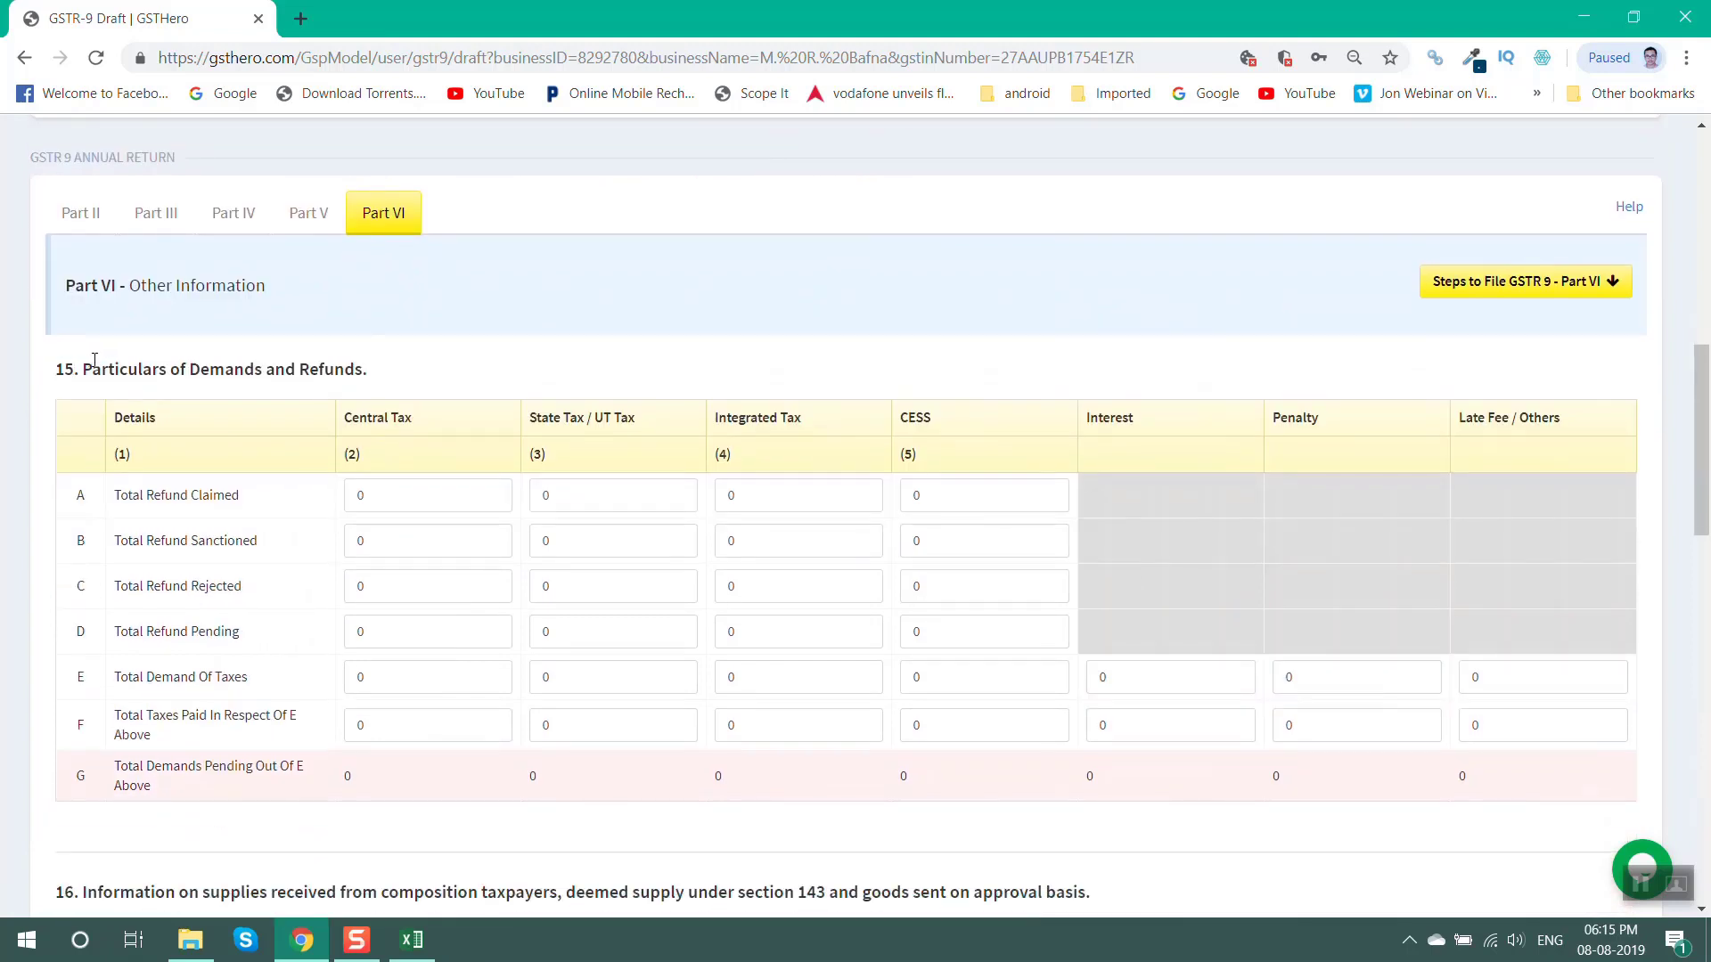
drag(91, 370, 173, 375)
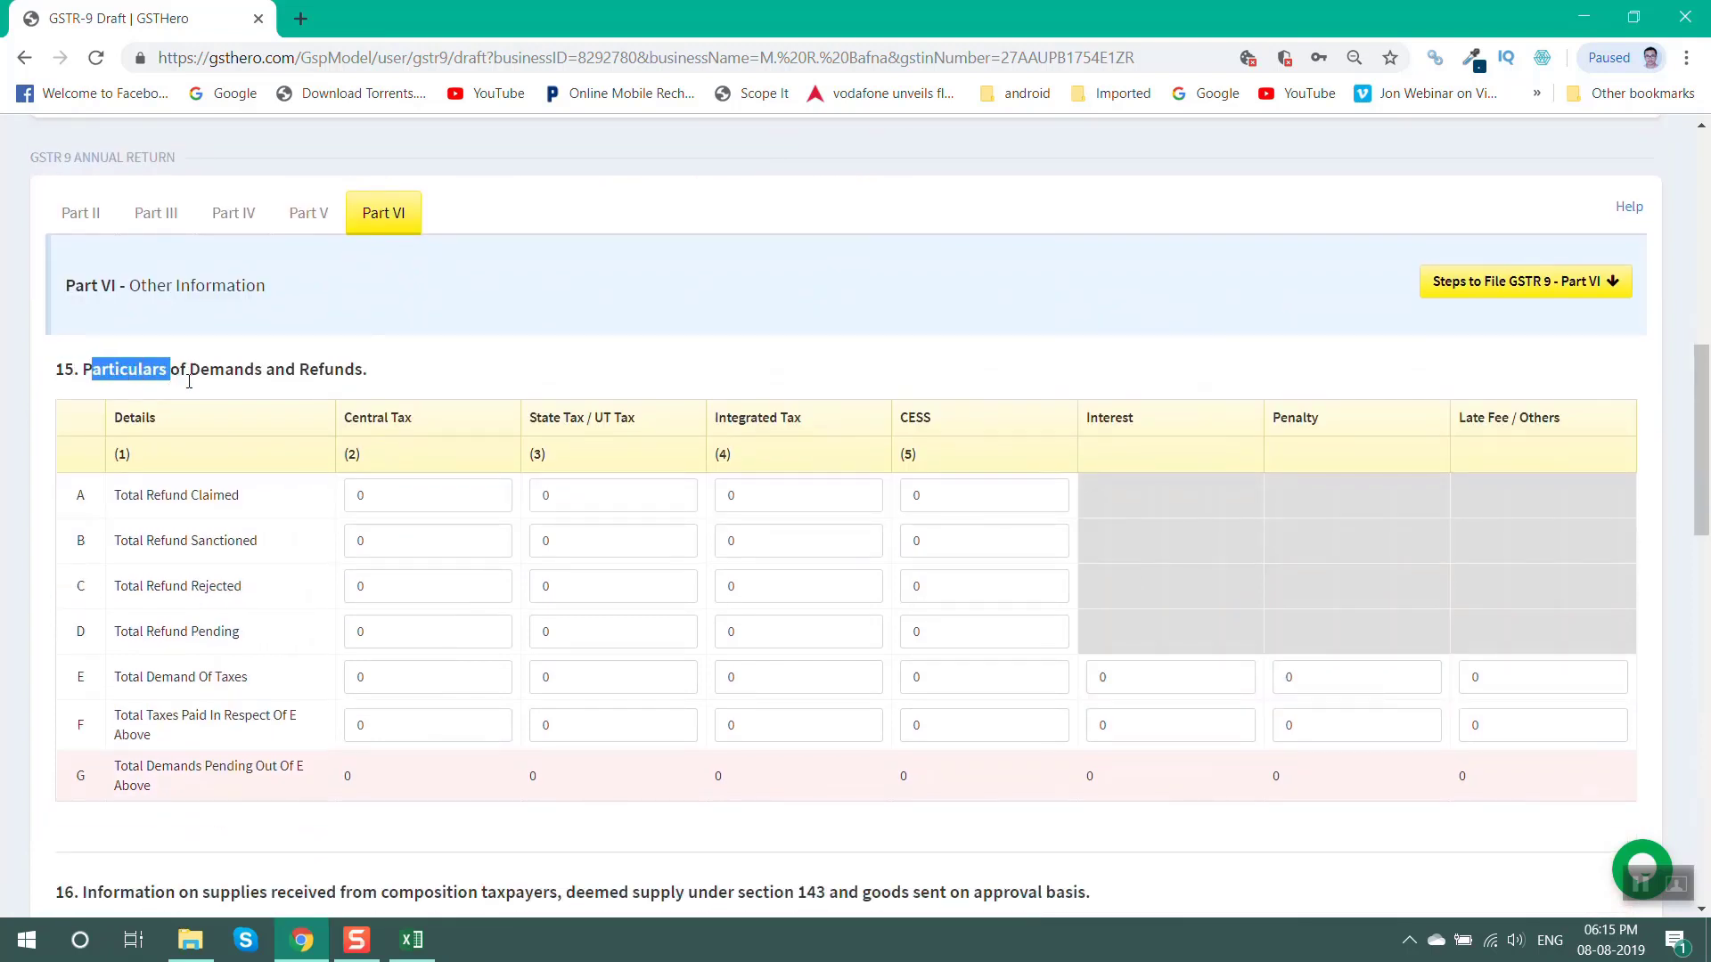
scroll(649, 762, down, 4)
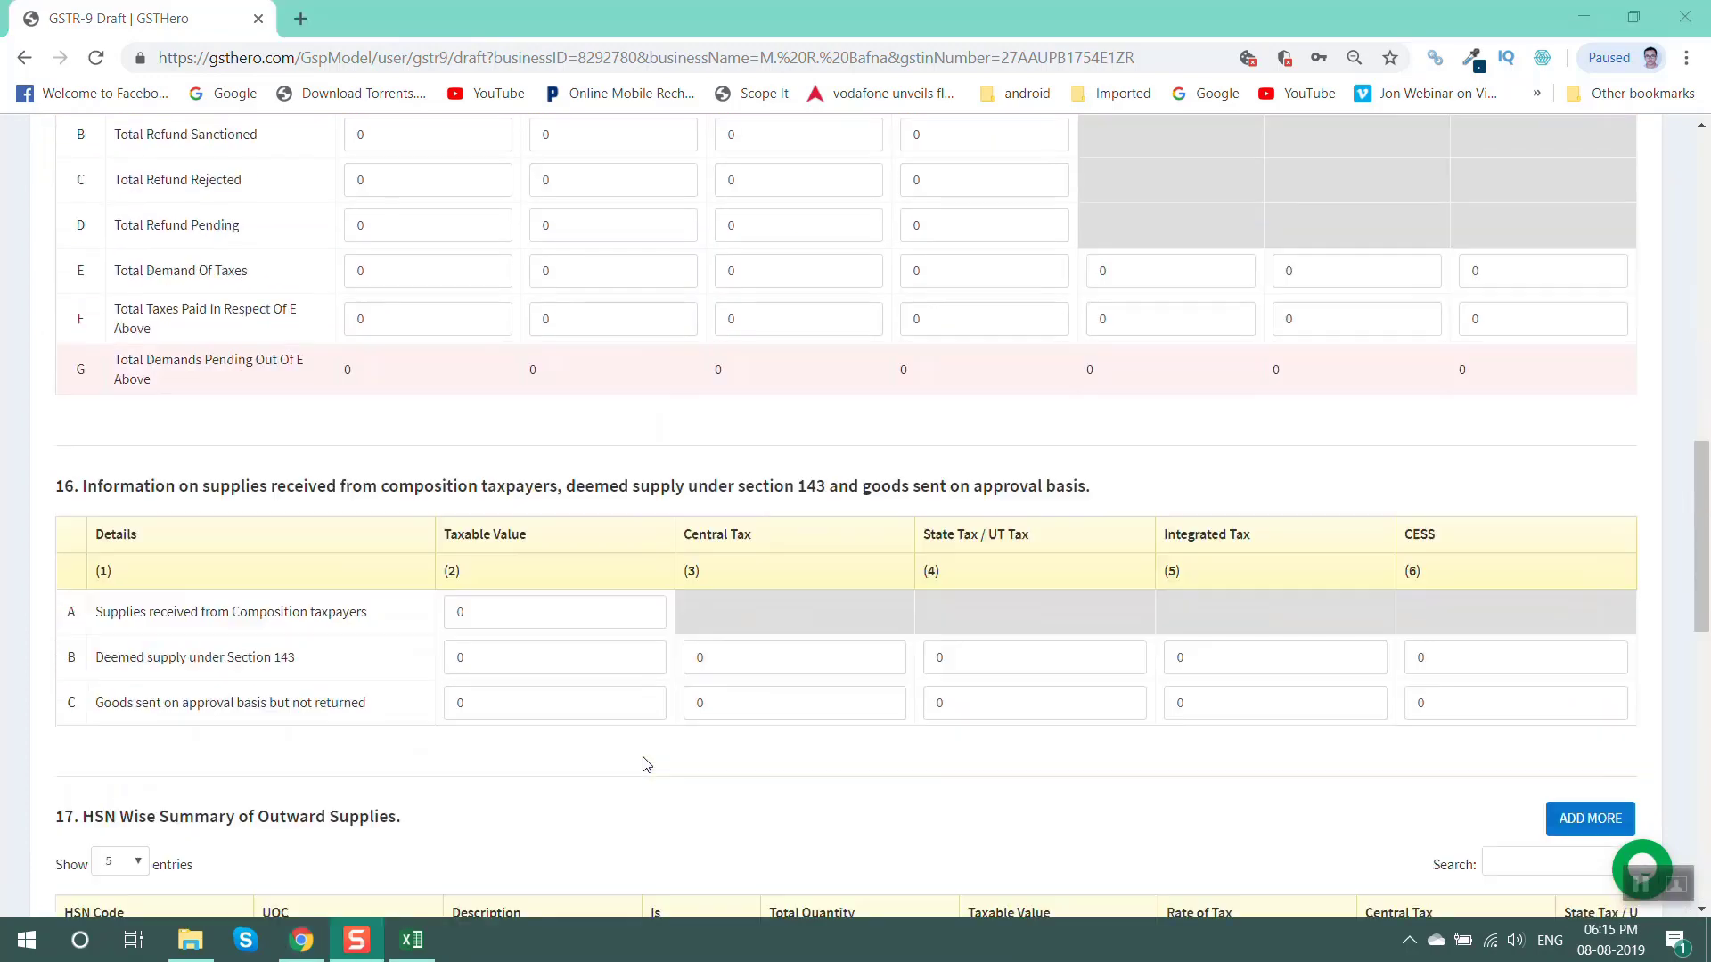
drag(188, 449, 275, 455)
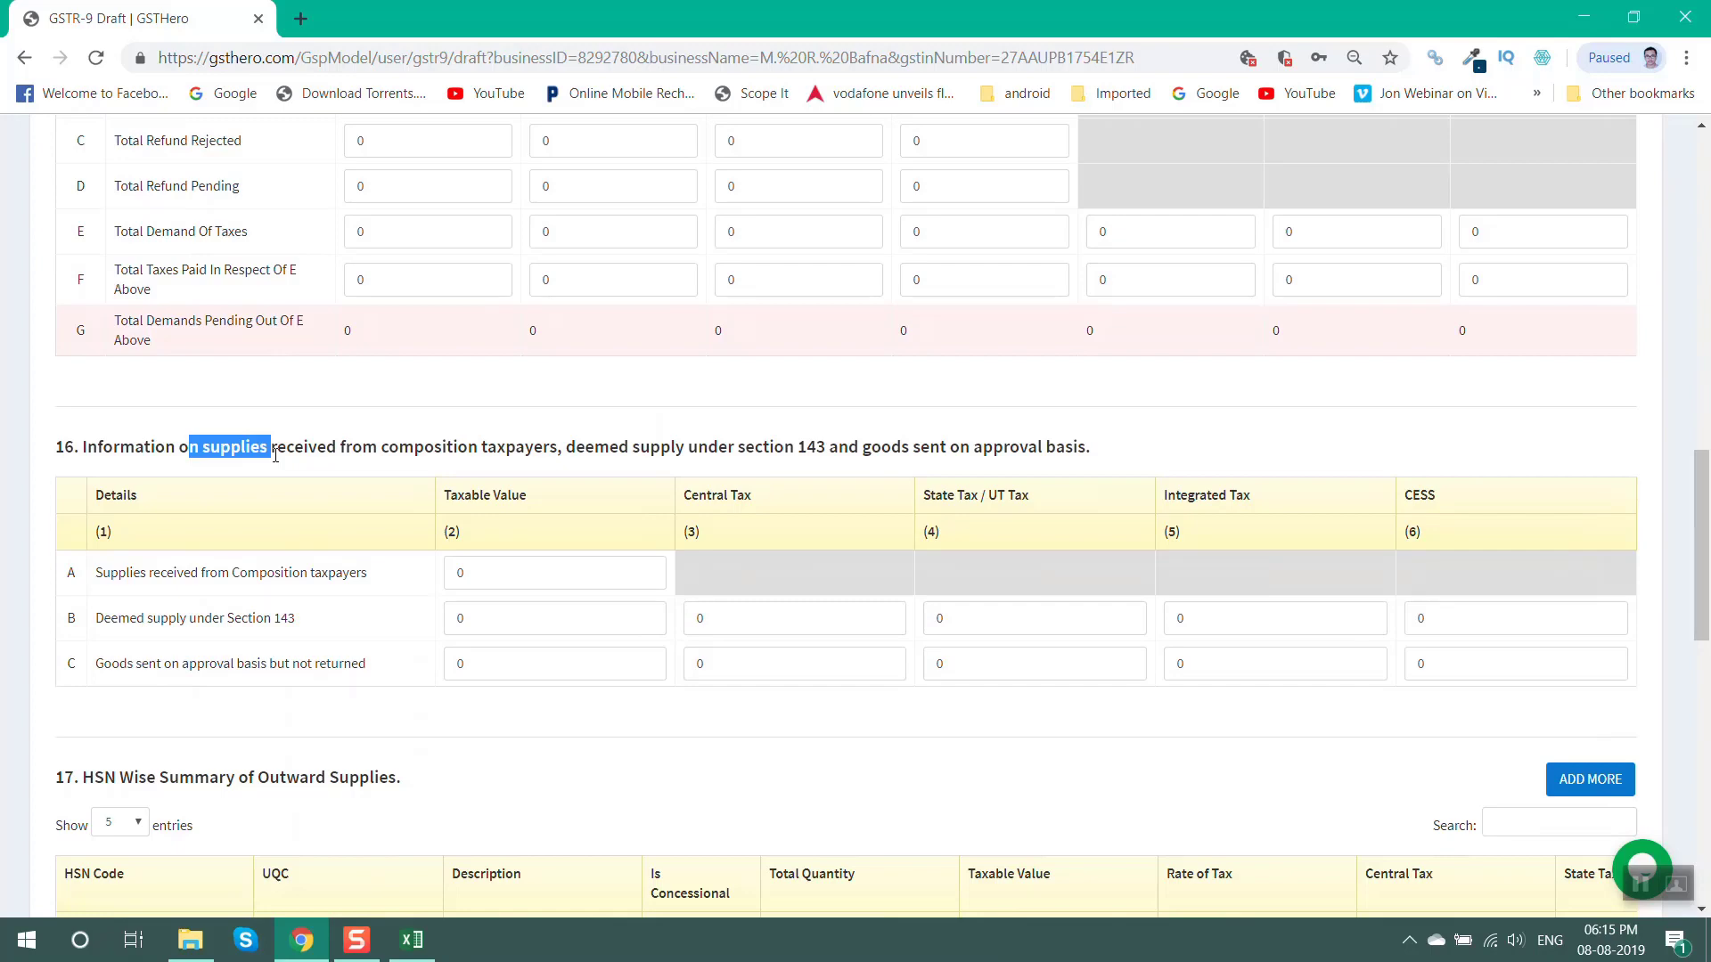
Examine the HSN wise summary of outward supplies in Table 17 of Part VI
scroll(275, 455, down, 2)
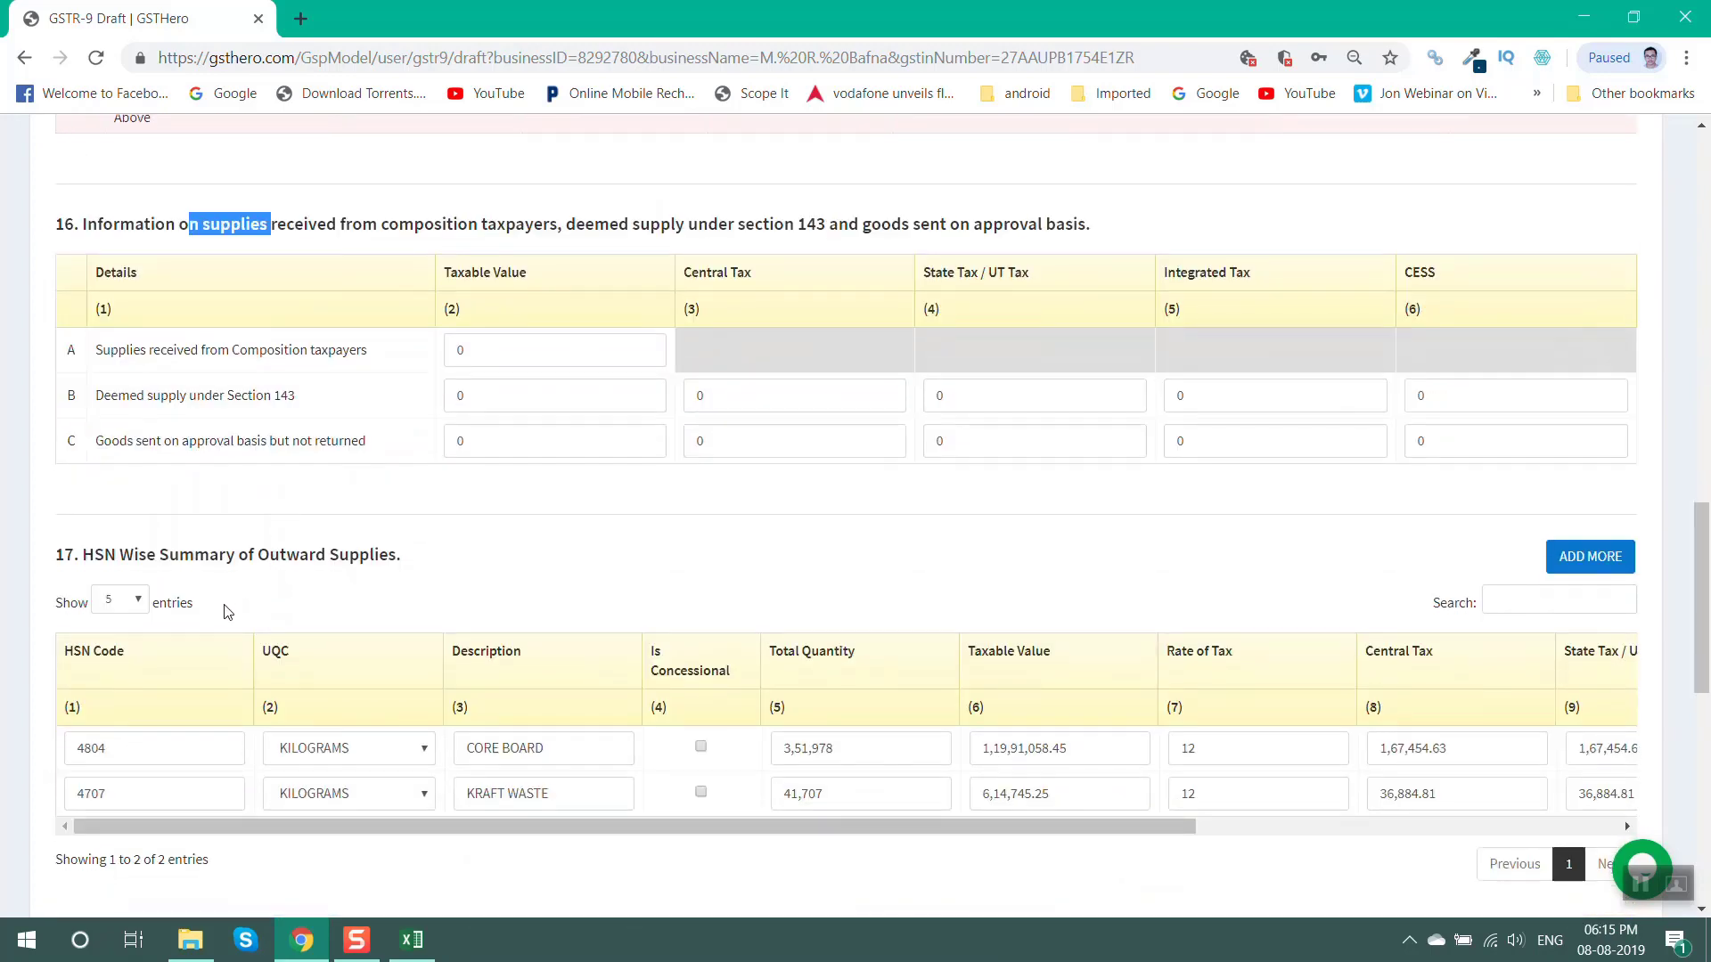
drag(248, 557, 367, 556)
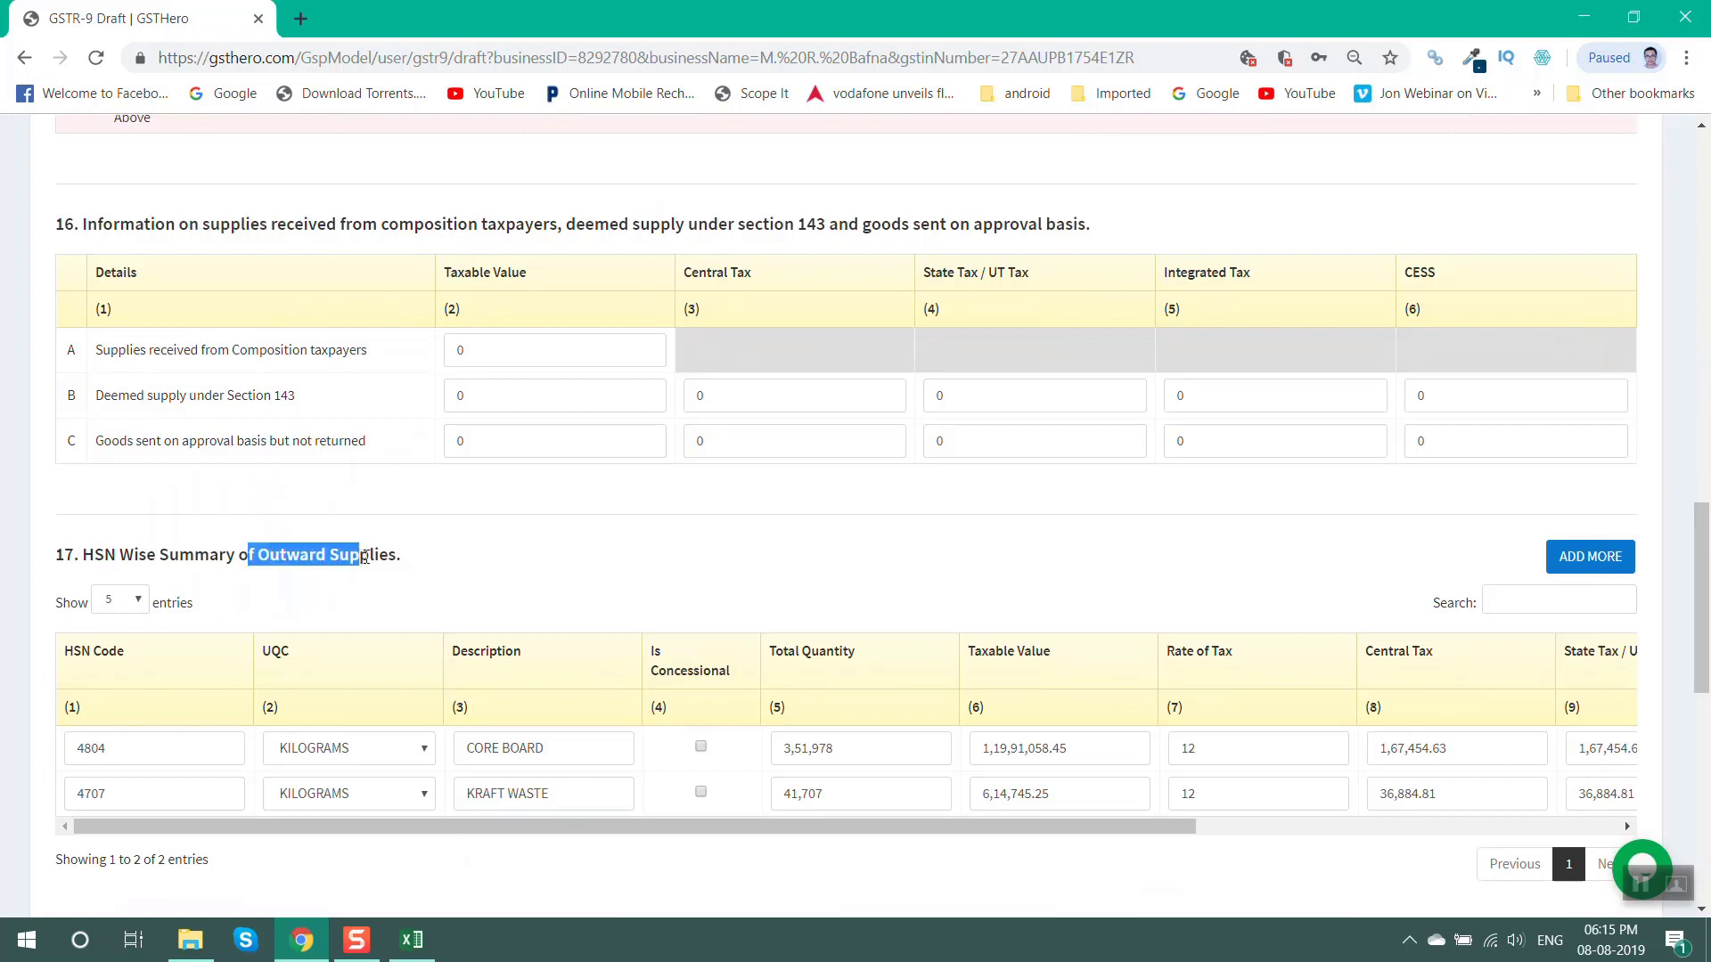
click(389, 563)
scroll(455, 613, down, 1)
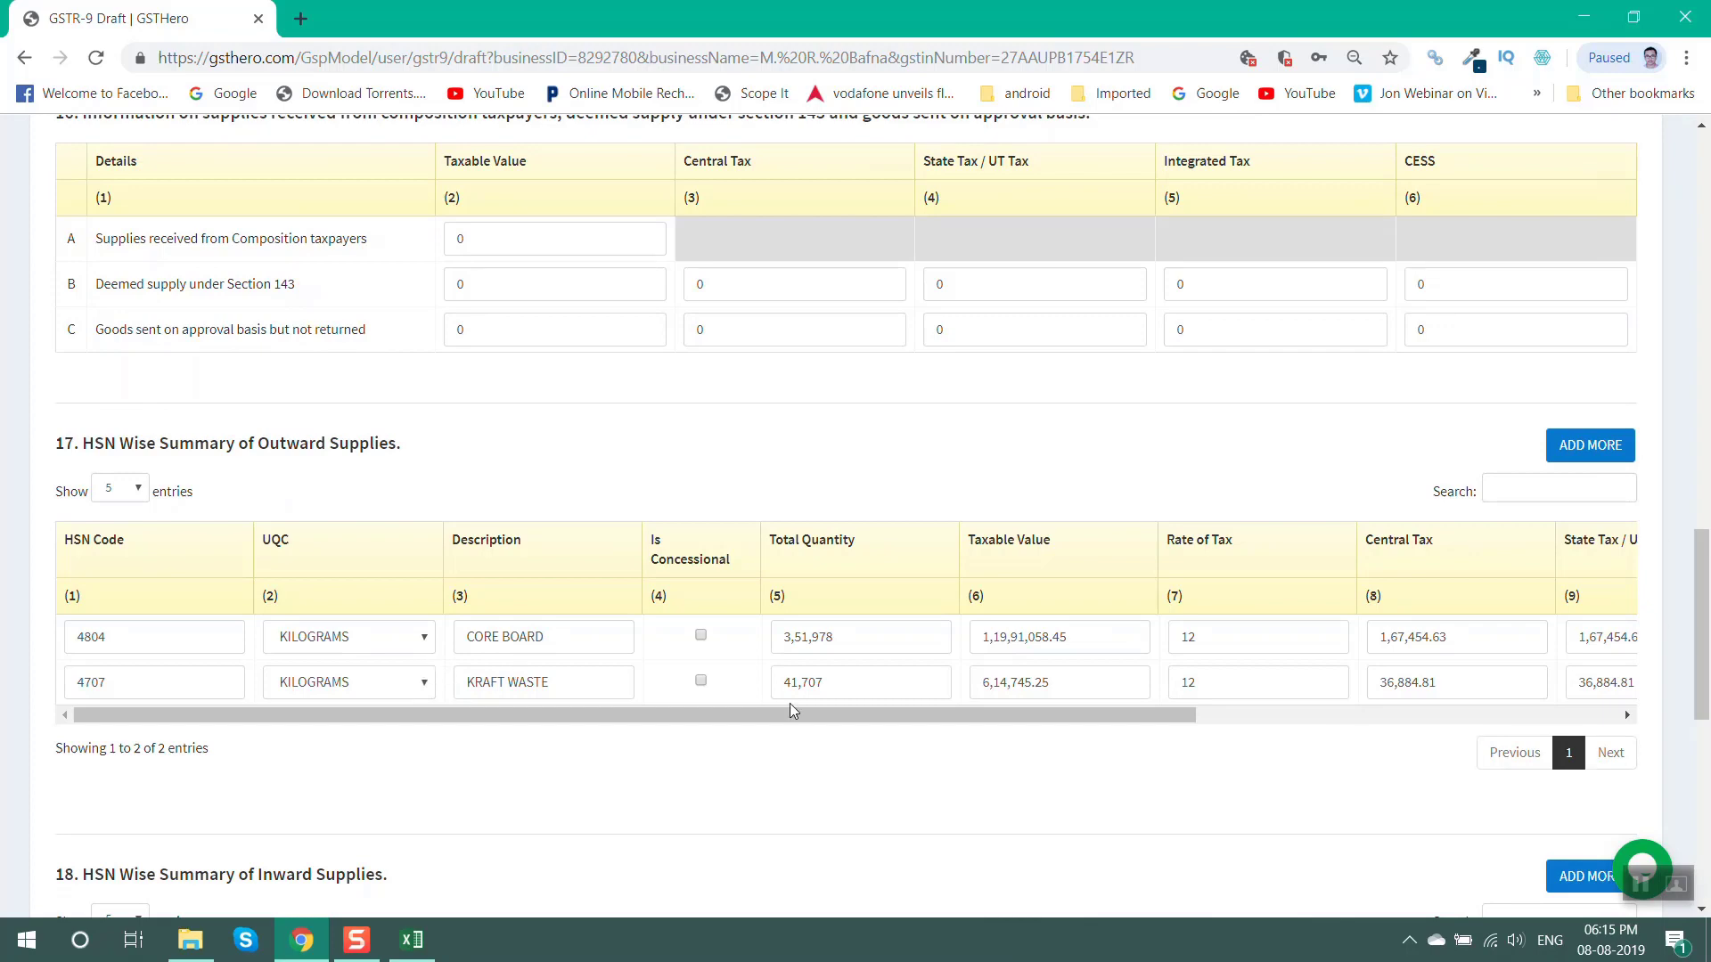
Examine the HSN wise summary of inward supplies in Table 18 and the late fee payable and paid in Table 19
scroll(563, 776, down, 1)
scroll(563, 776, down, 3)
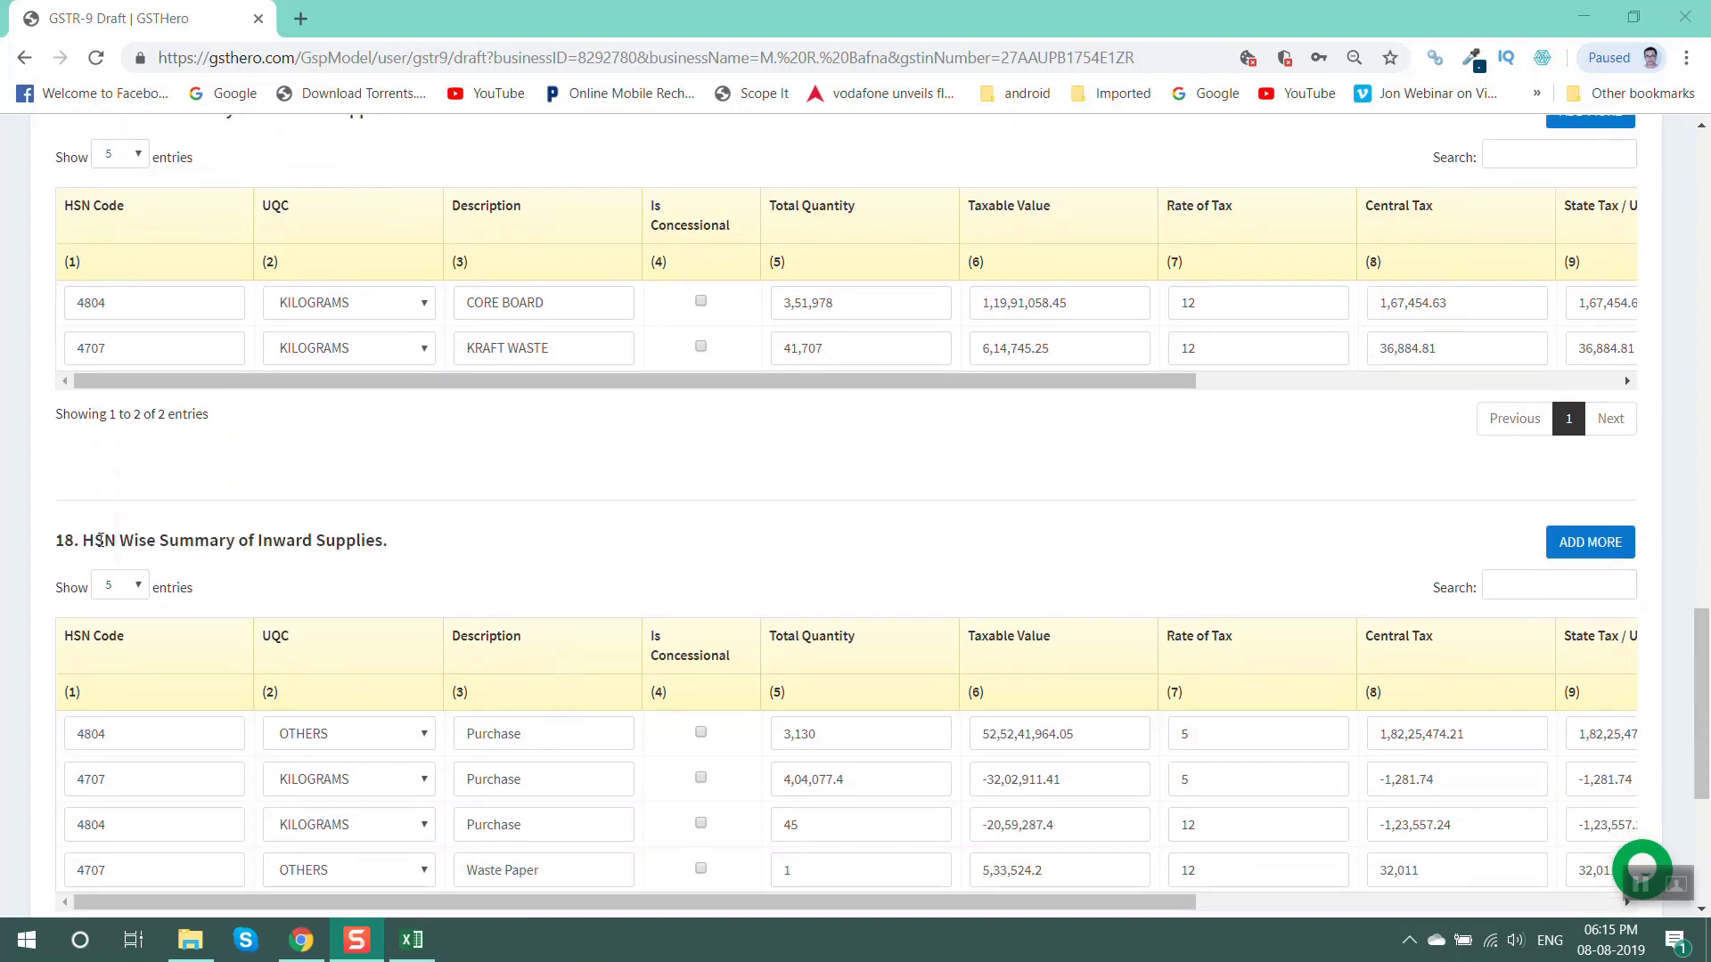
drag(100, 540, 138, 542)
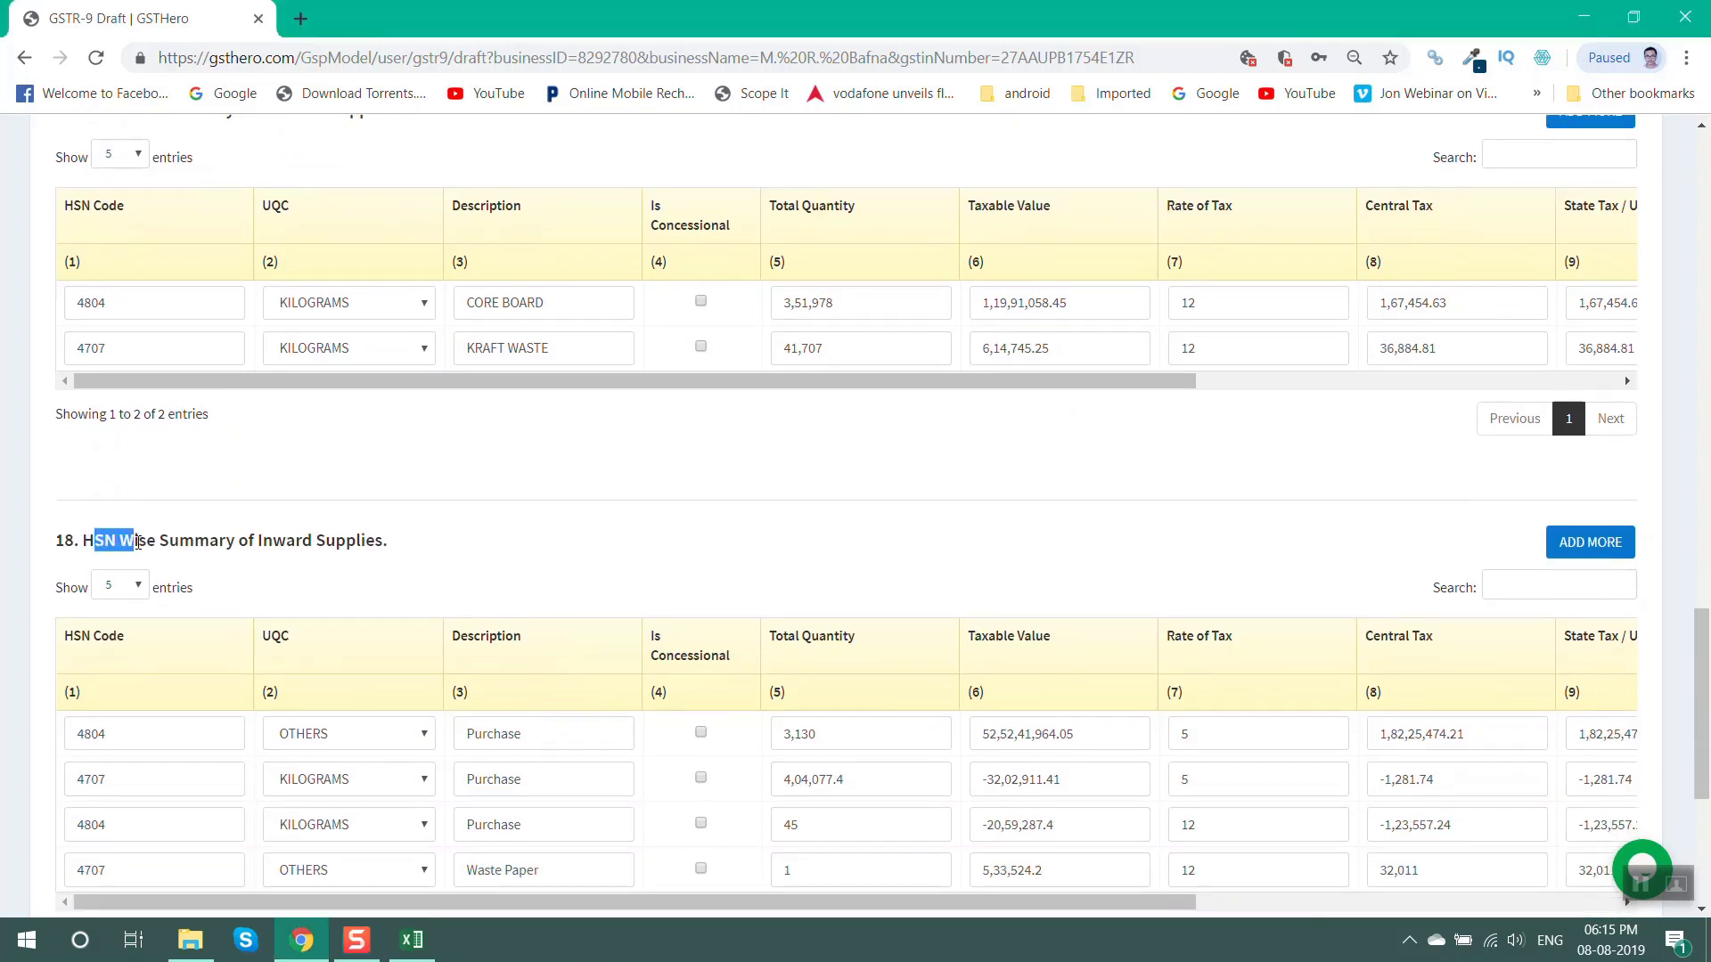
scroll(374, 640, down, 1)
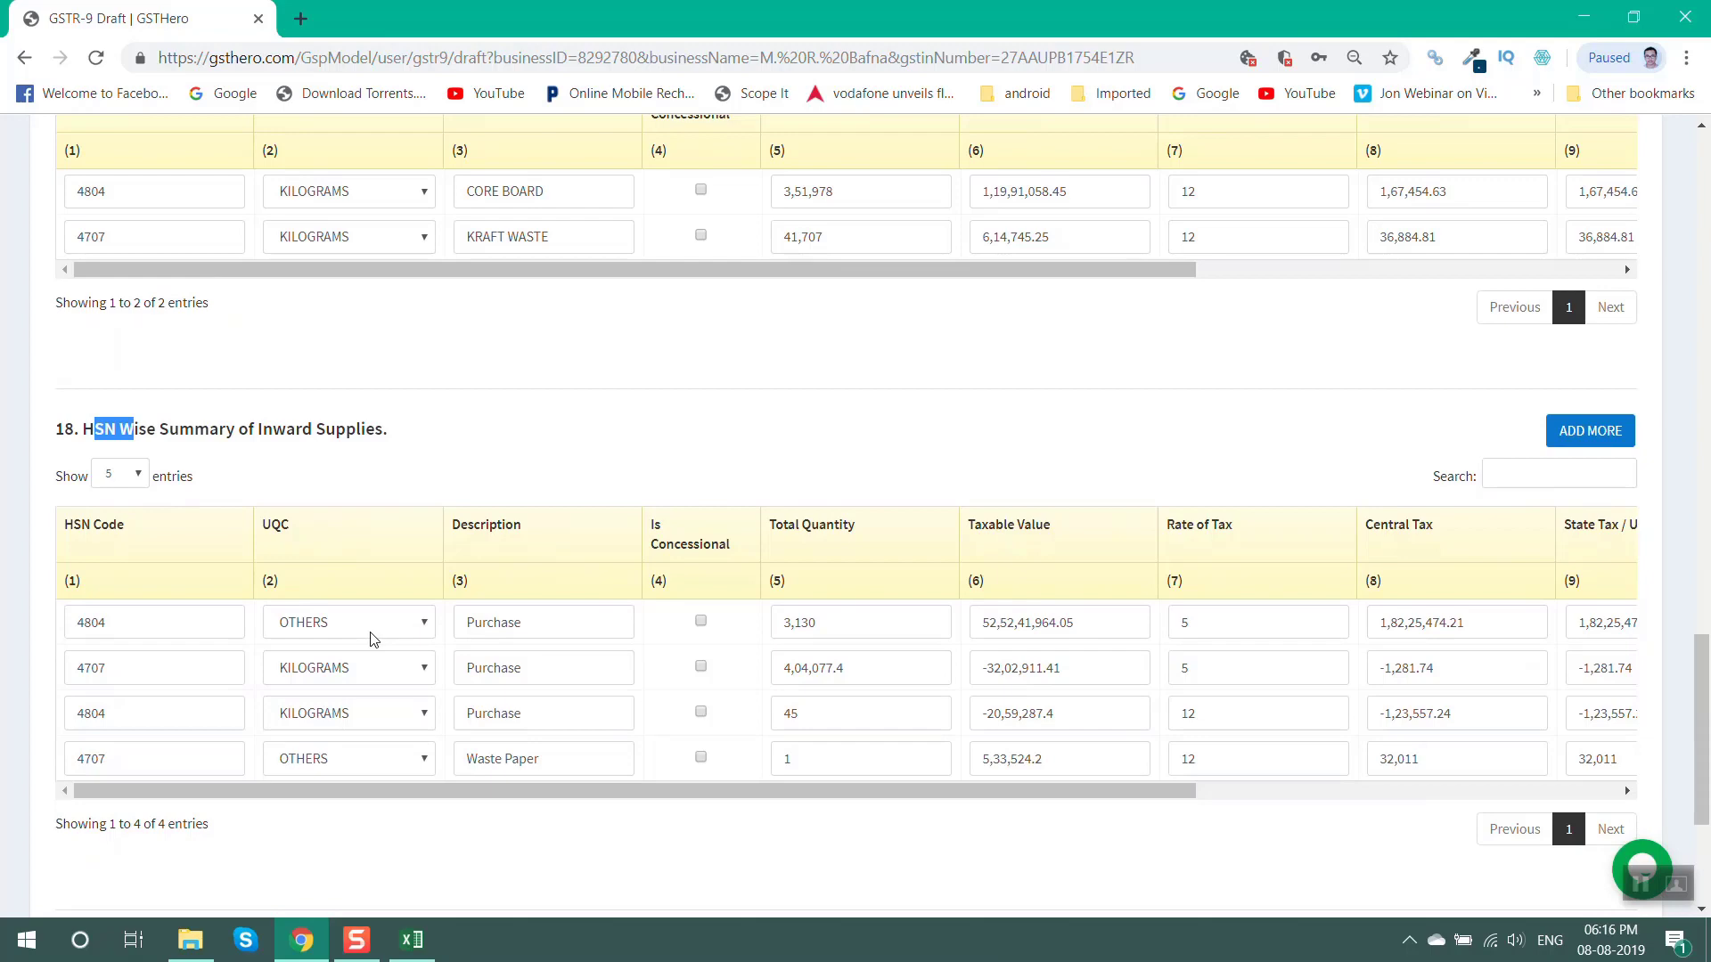
scroll(591, 698, down, 3)
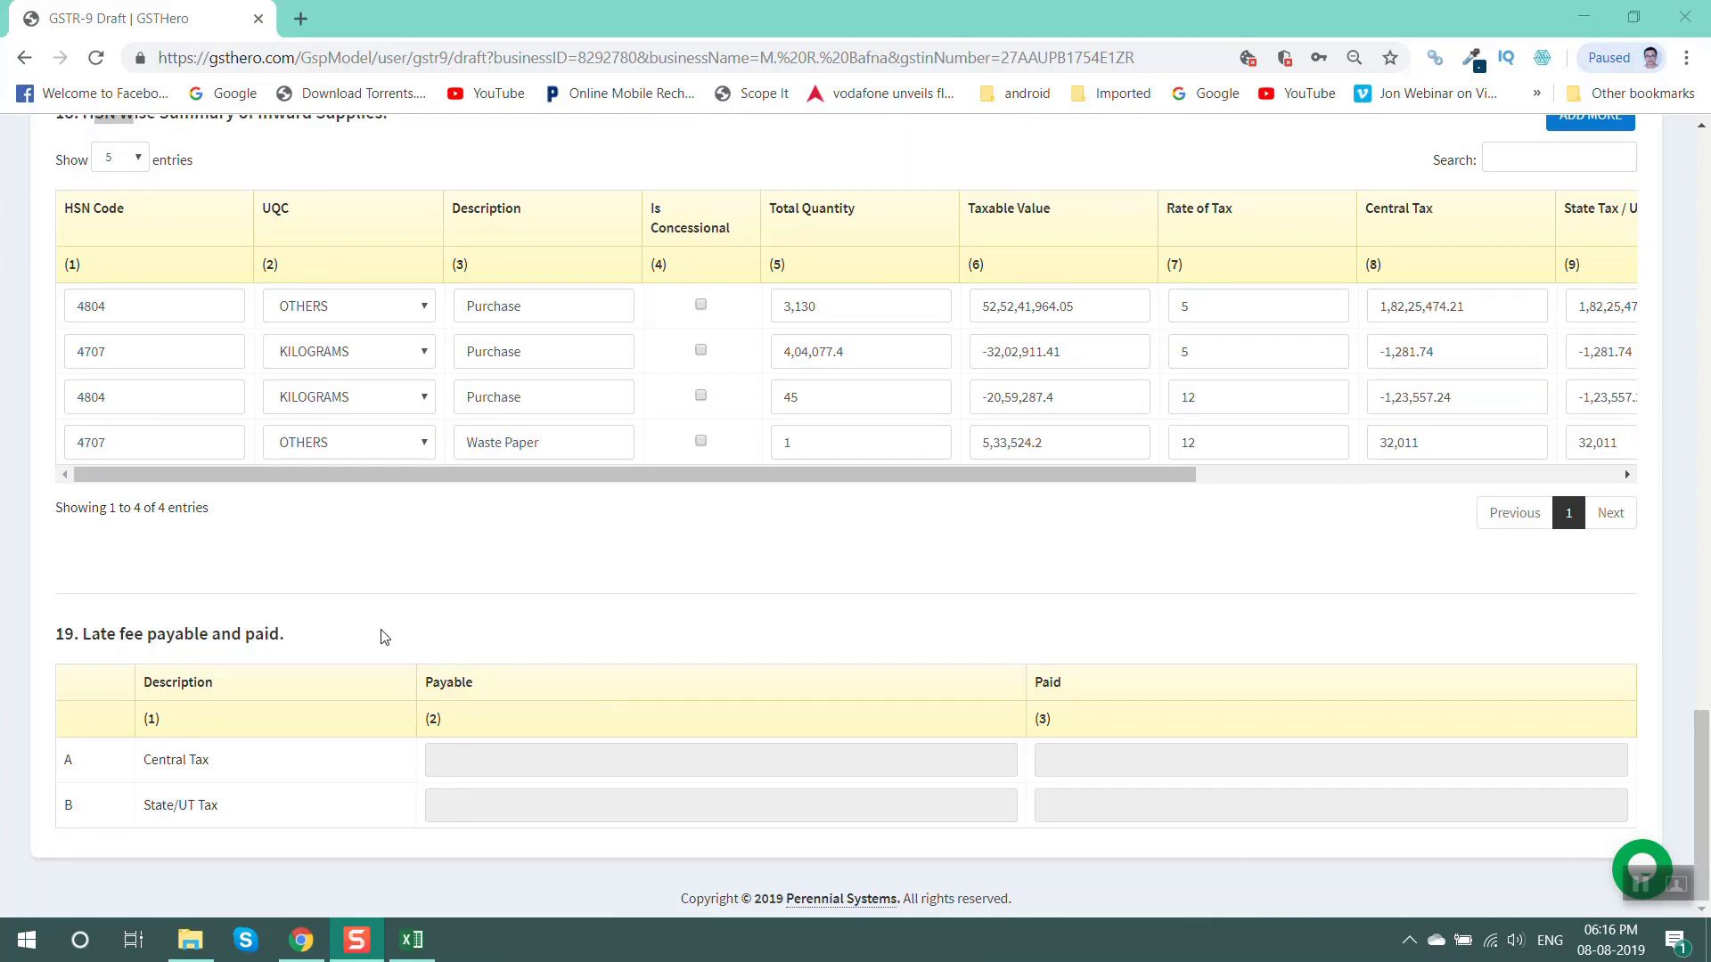
drag(175, 634, 282, 636)
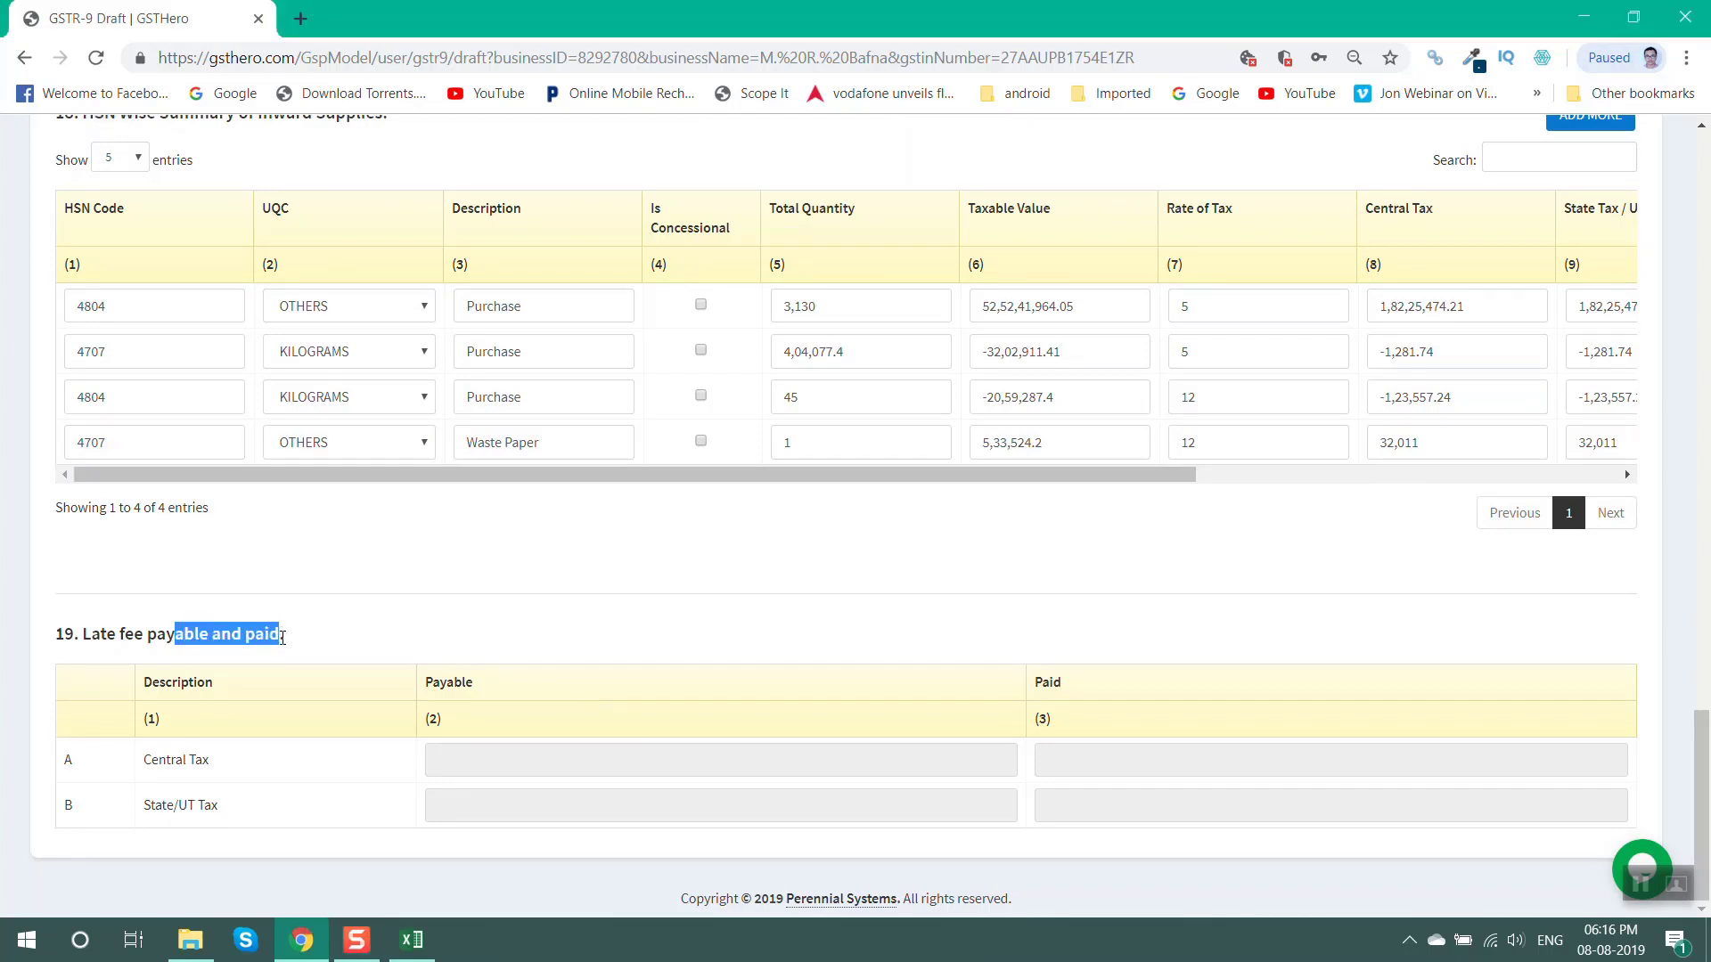
Save the reviewed GSTR 9 annual return as a draft
scroll(1098, 786, up, 6)
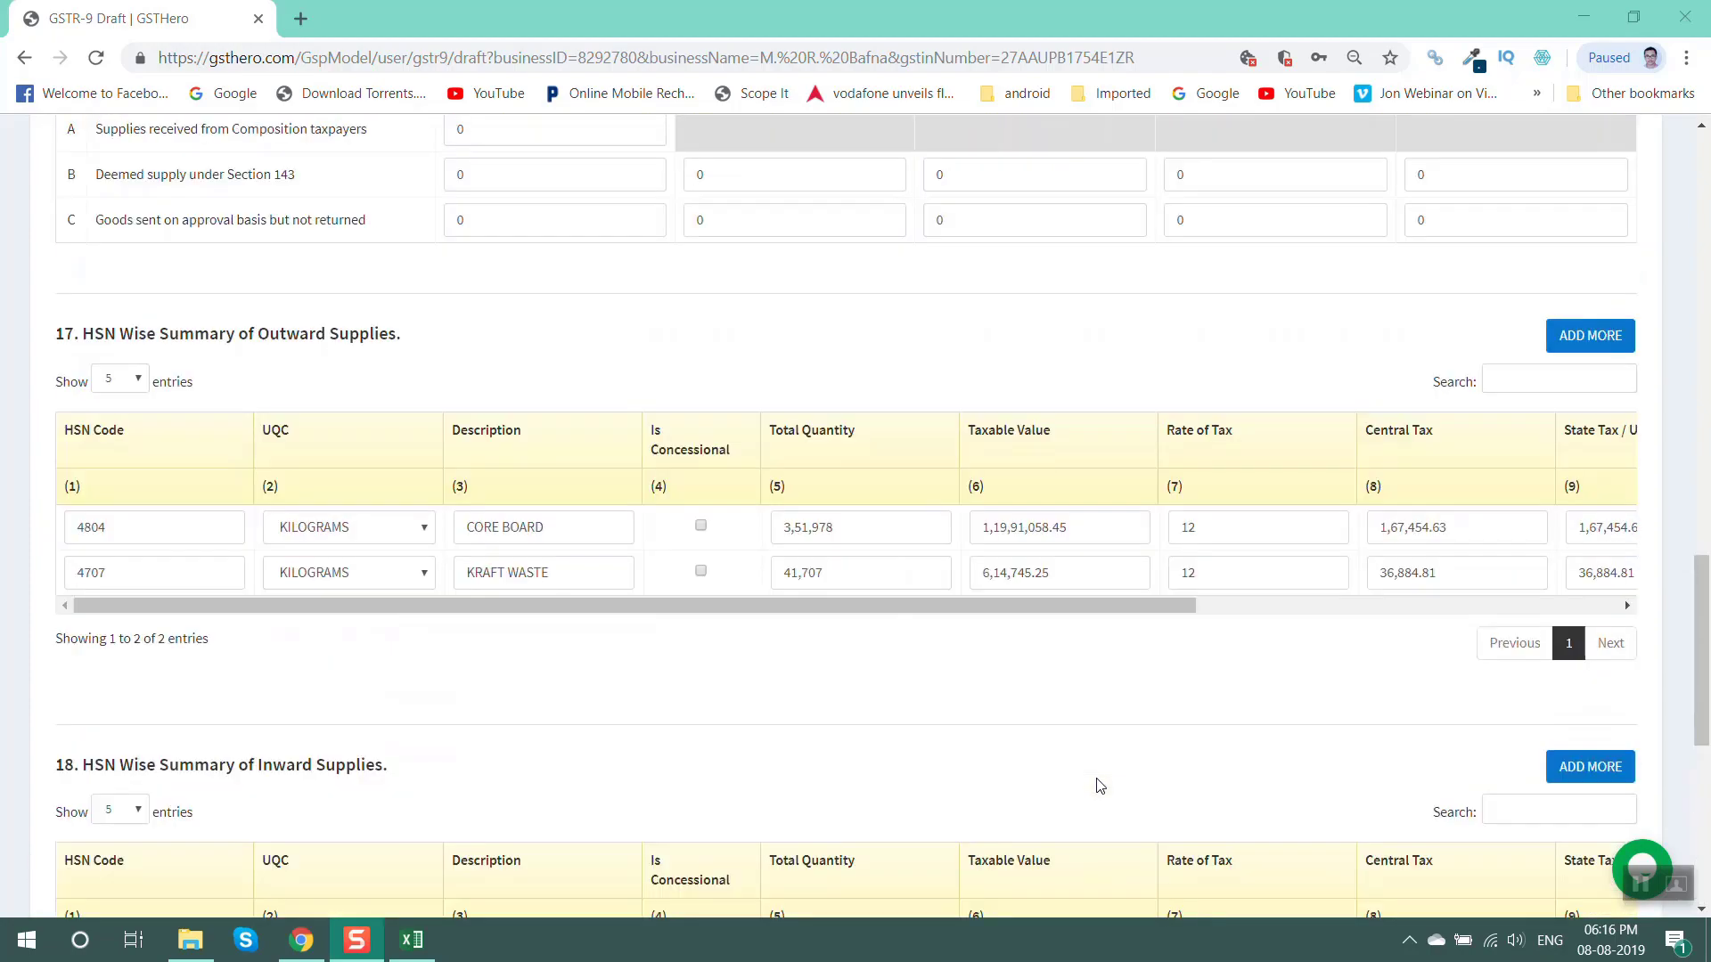
scroll(1100, 786, up, 15)
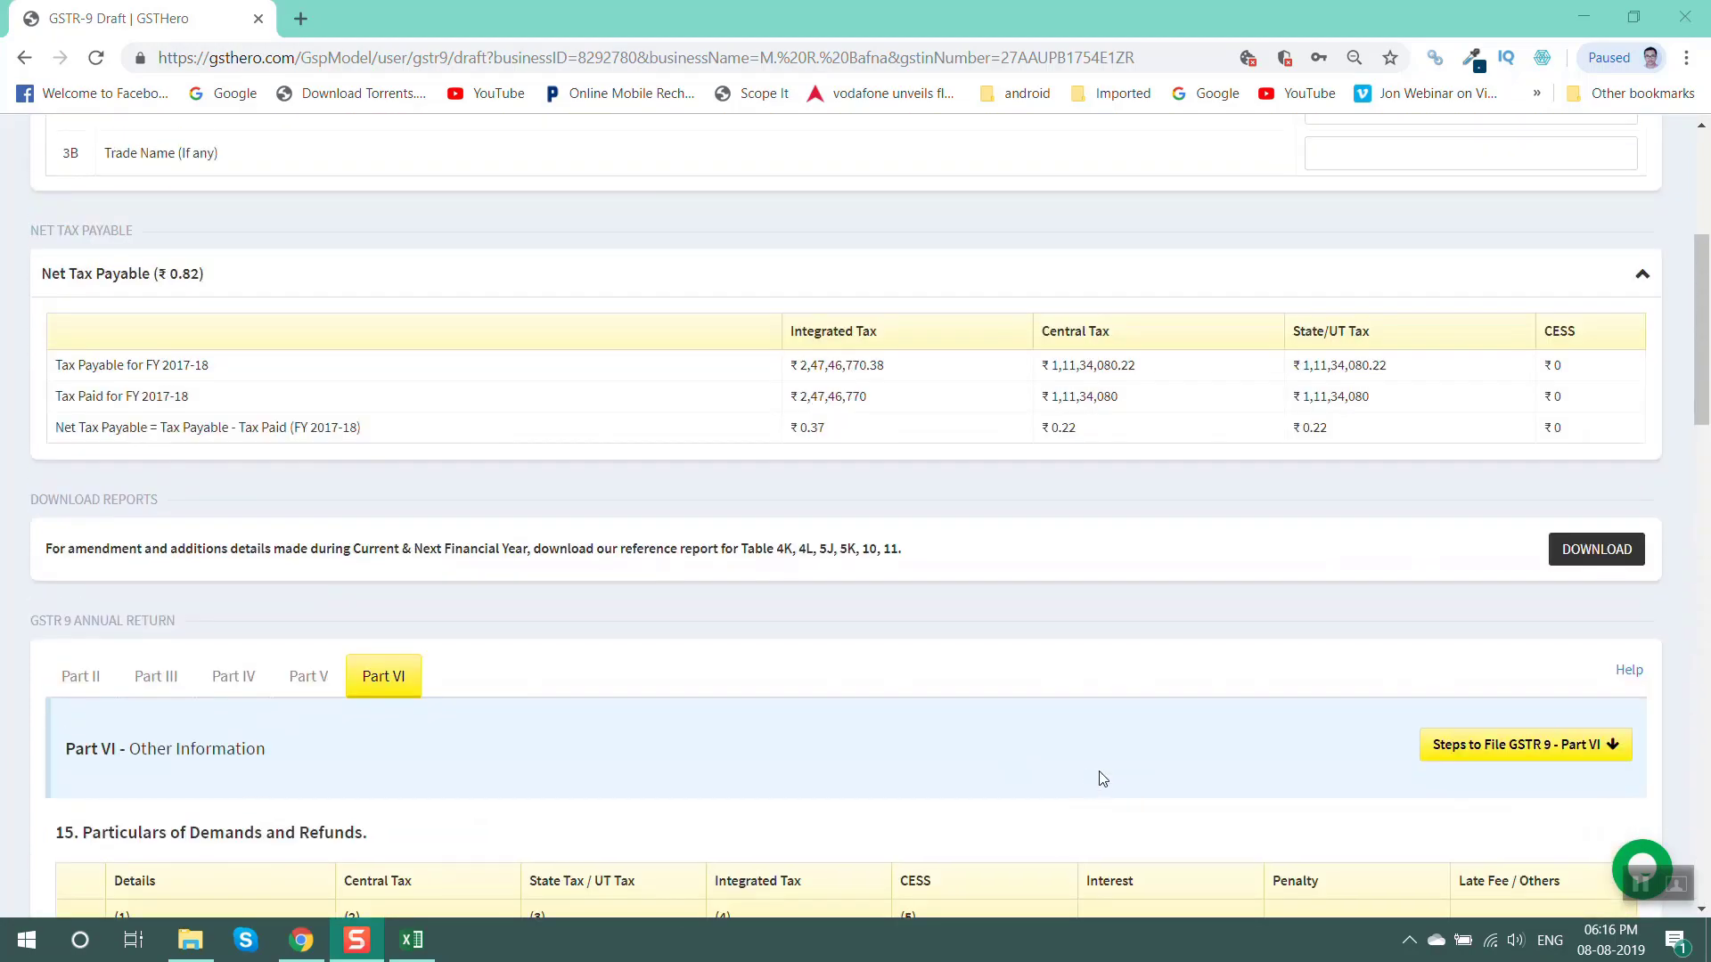
scroll(1103, 779, up, 4)
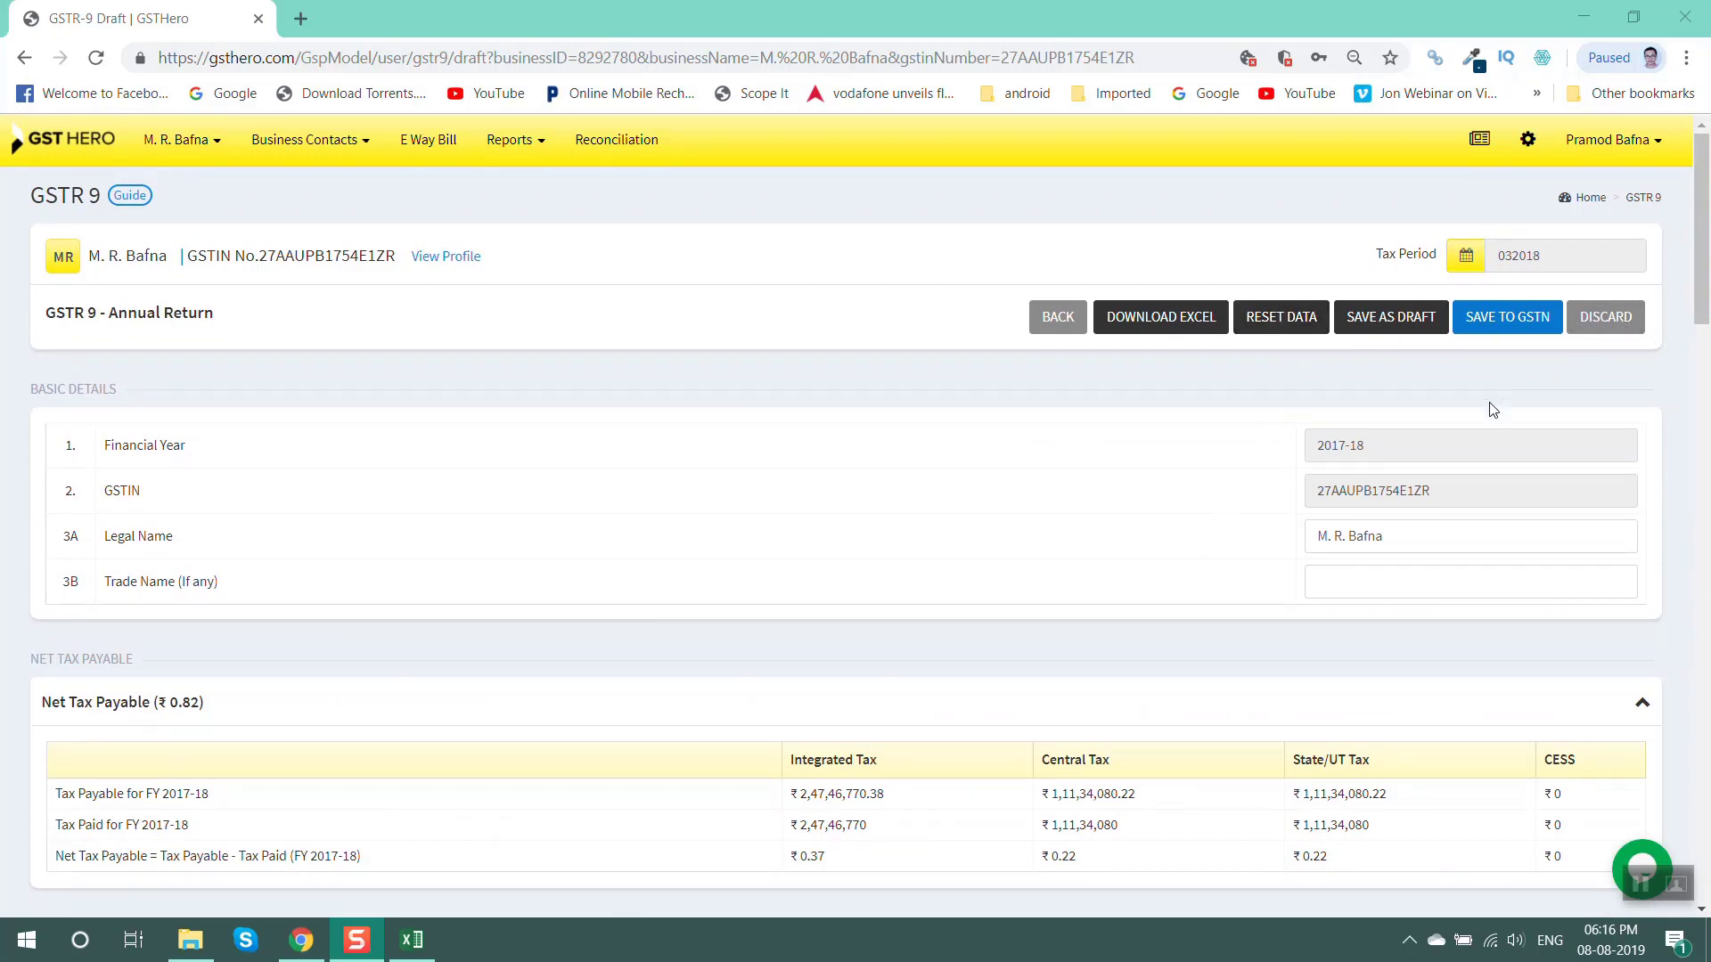
click(1387, 322)
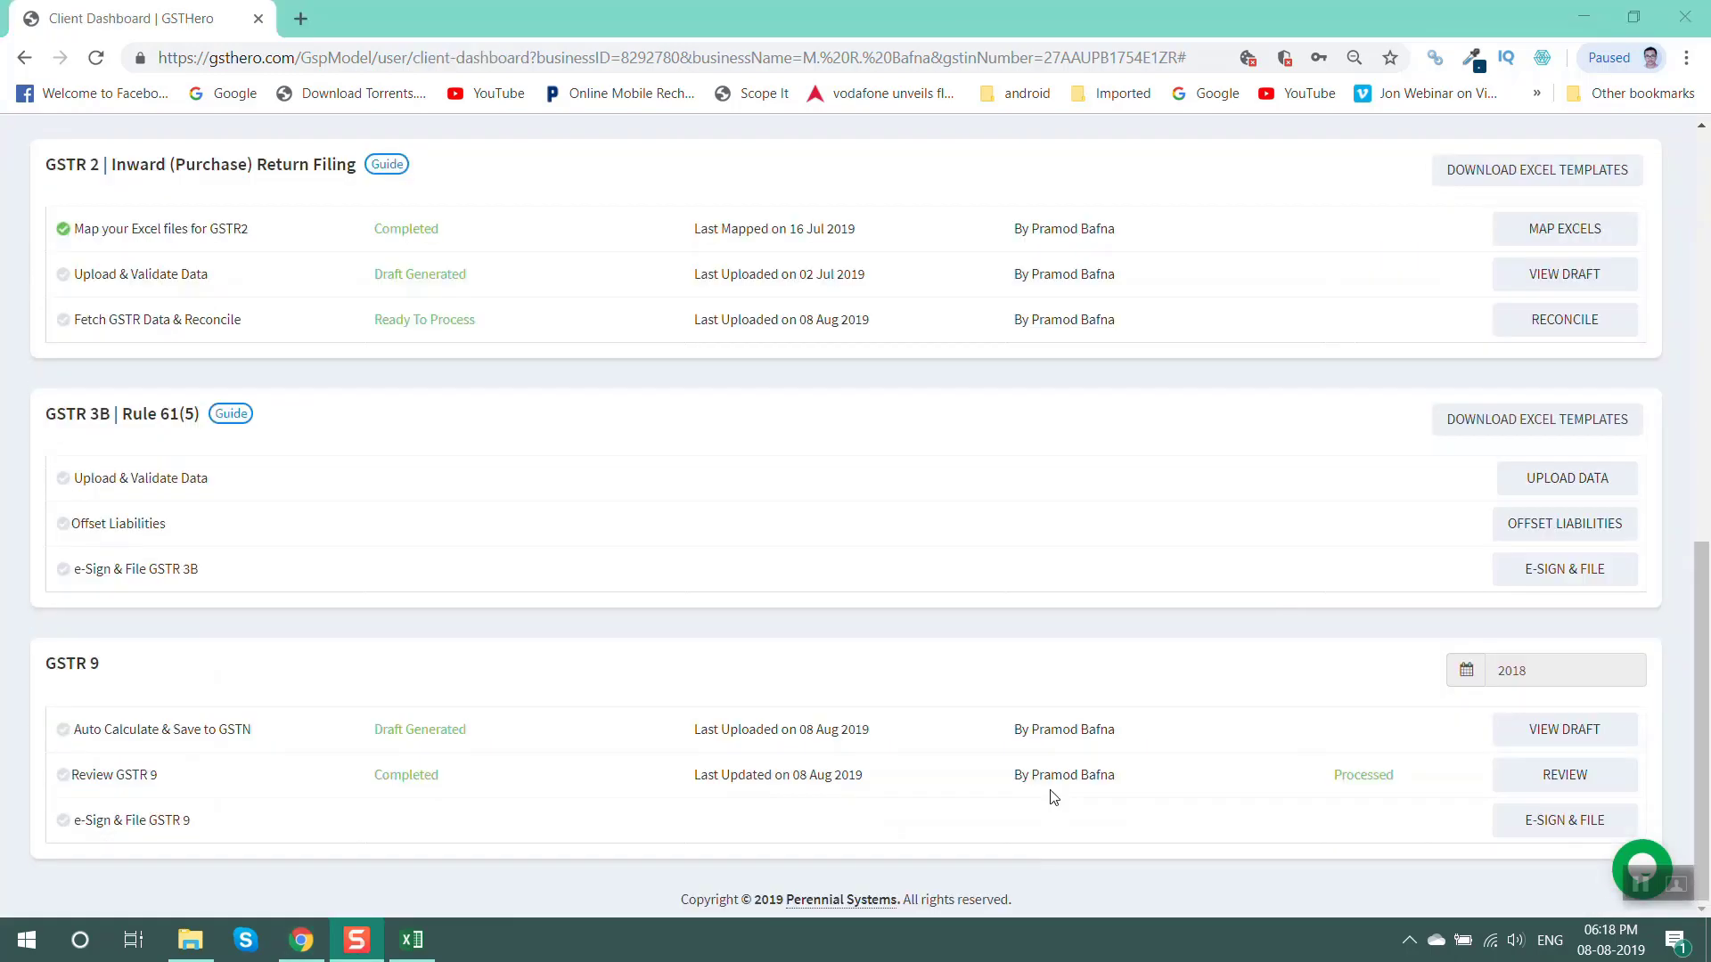
Open the GSTR 9 review from the client dashboard and mark the review as done
click(1540, 774)
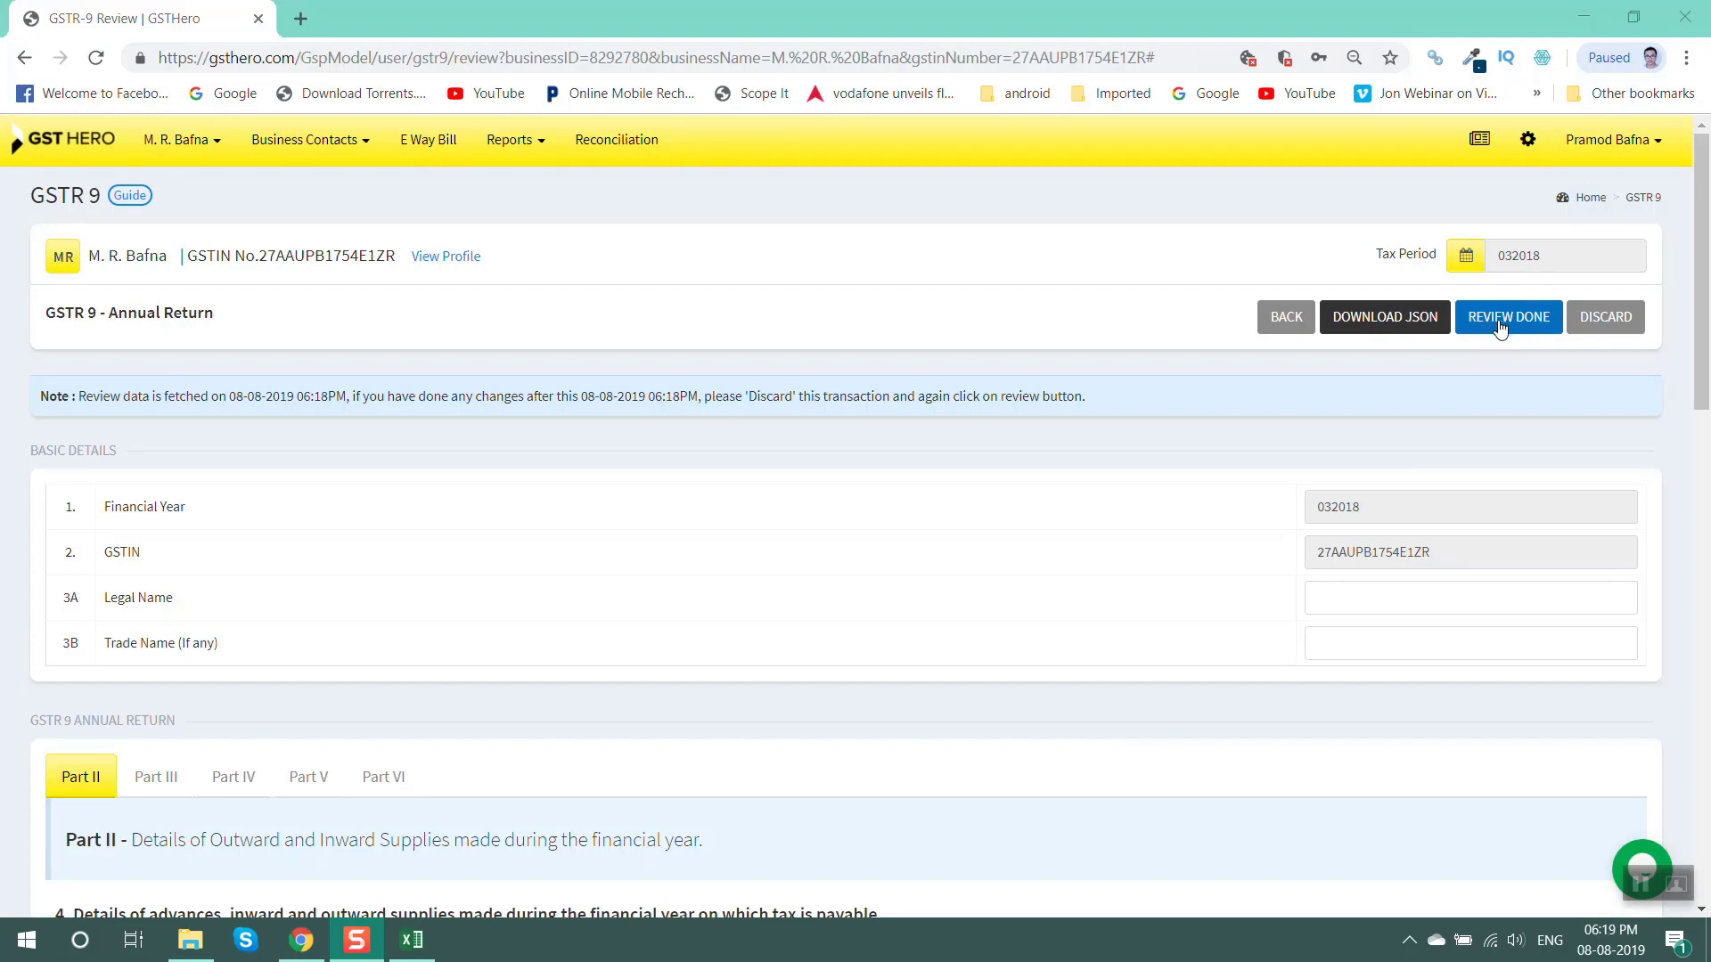
click(1504, 318)
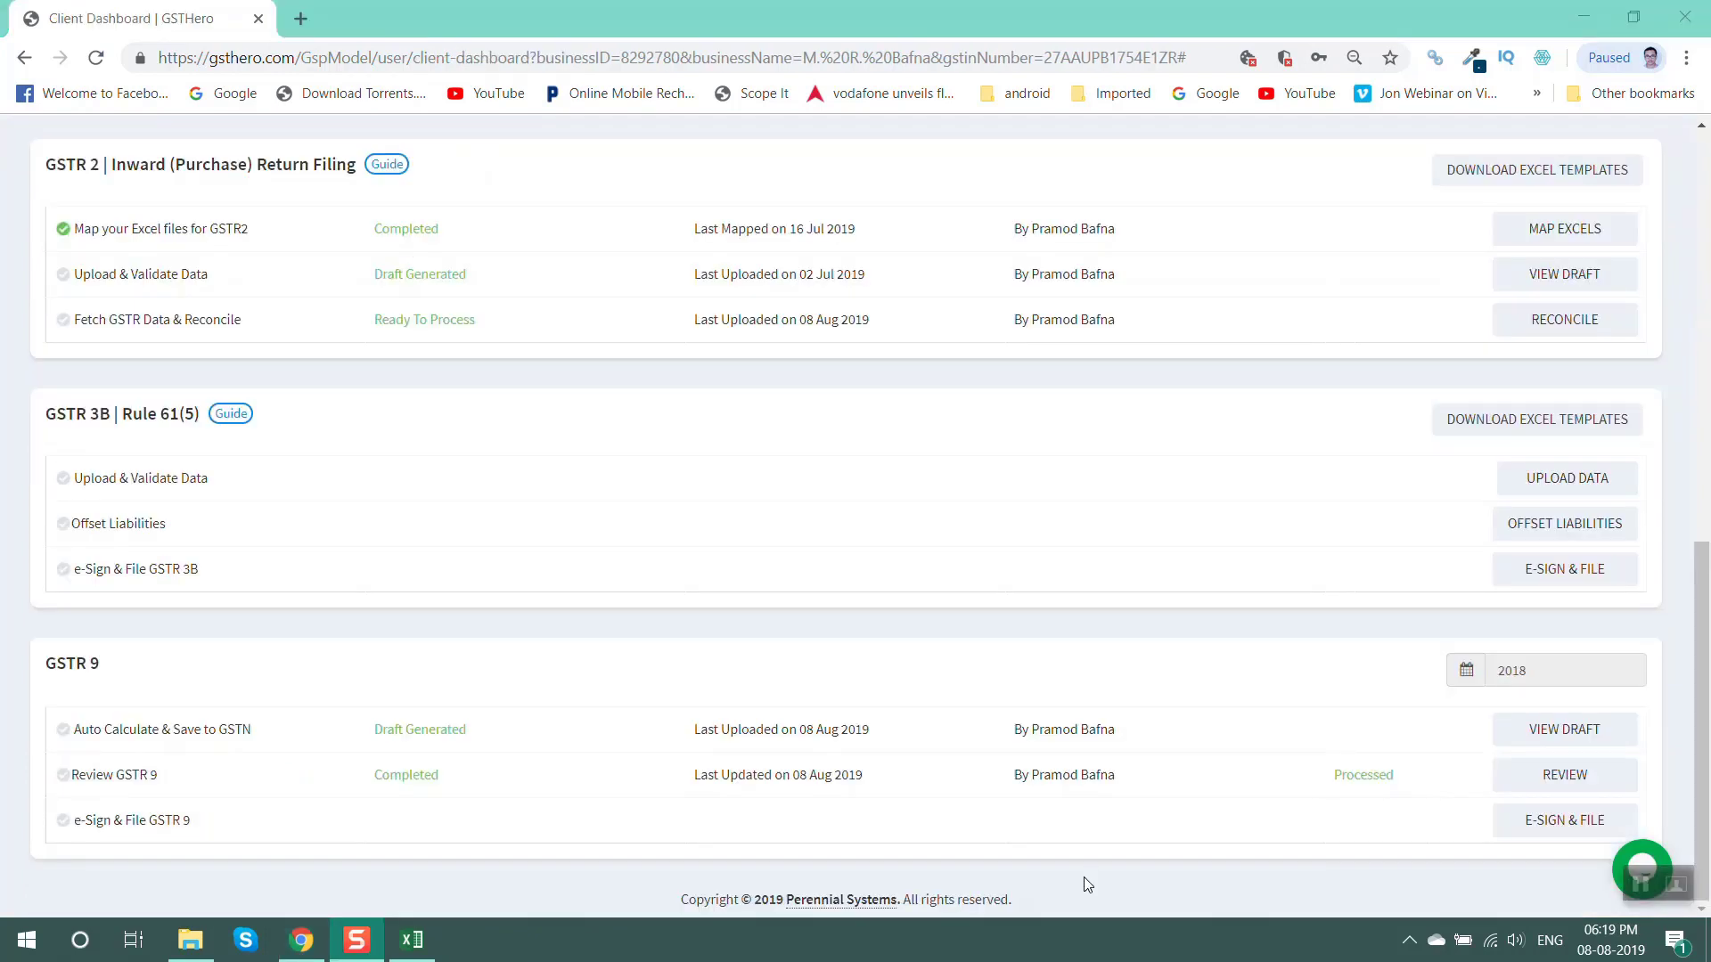